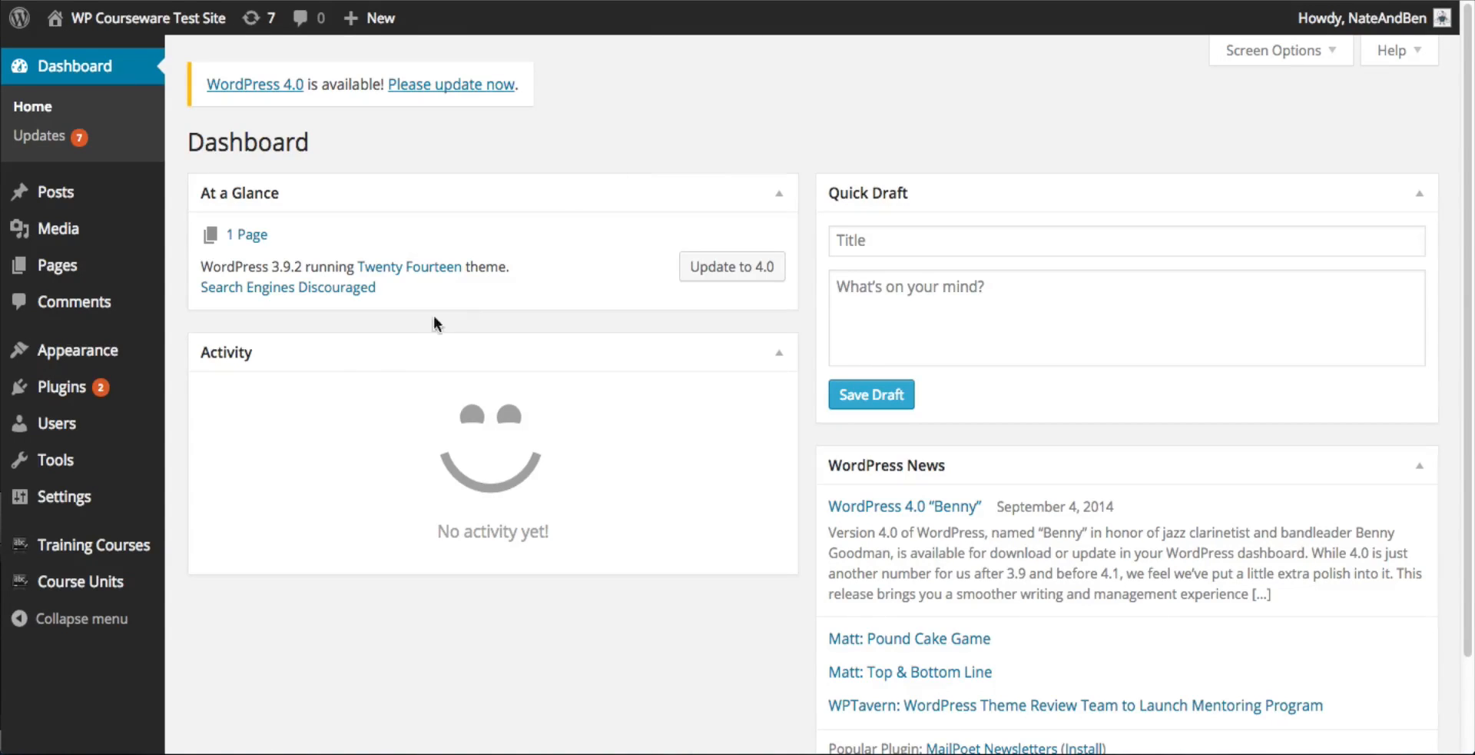
Create a quiz titled and described "Non-Blocking Quiz 1" in Quiz Mode - Non-blocking and save it.
mouse_move(99, 554)
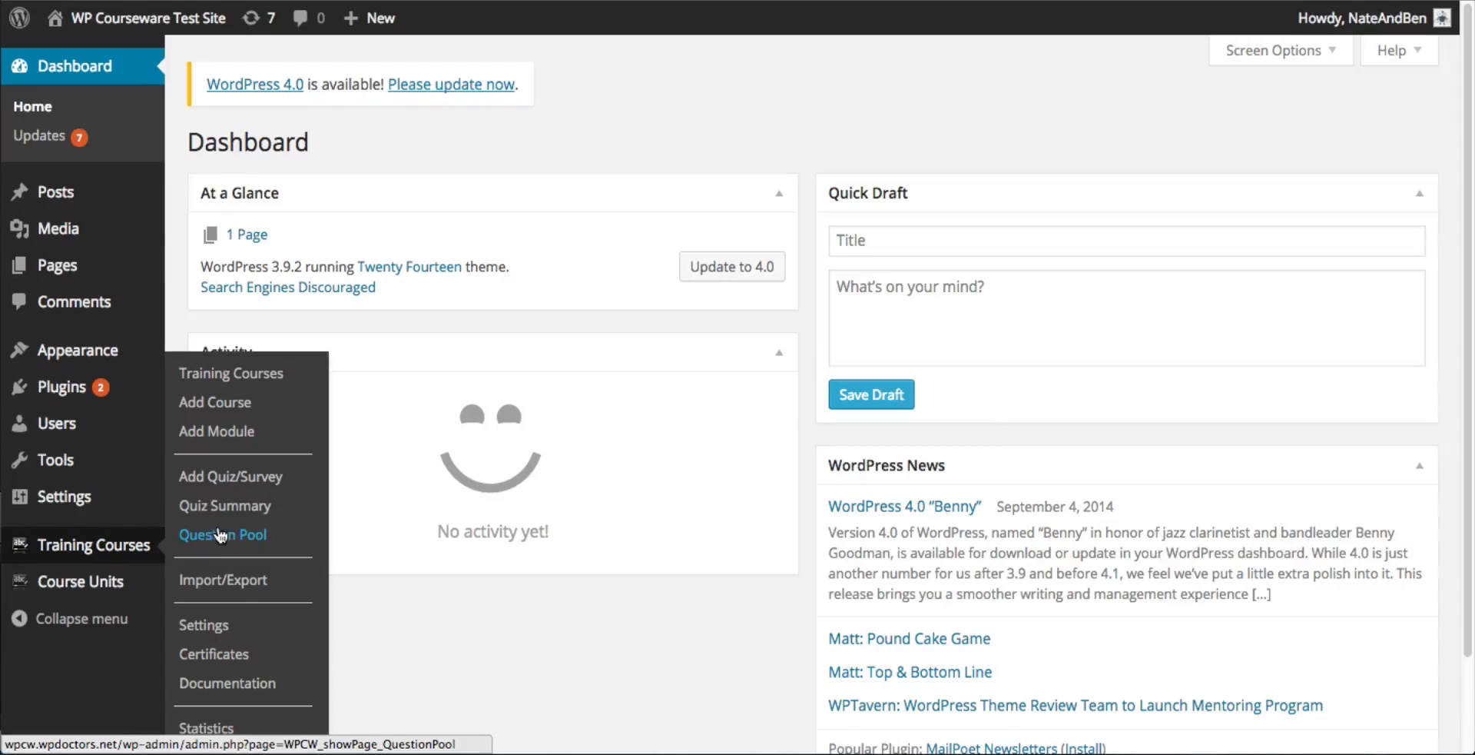
click(251, 477)
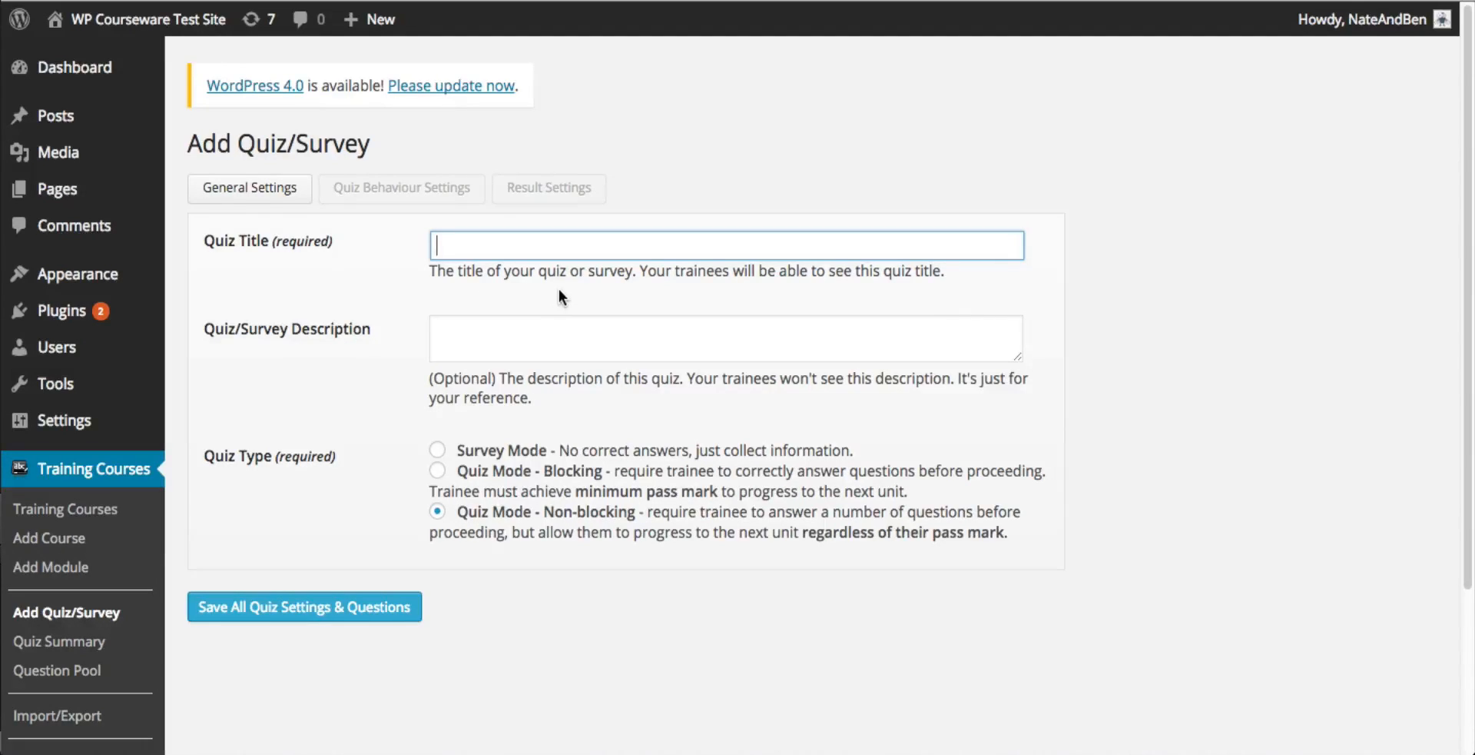
text(Non-Blocking Quiz 1)
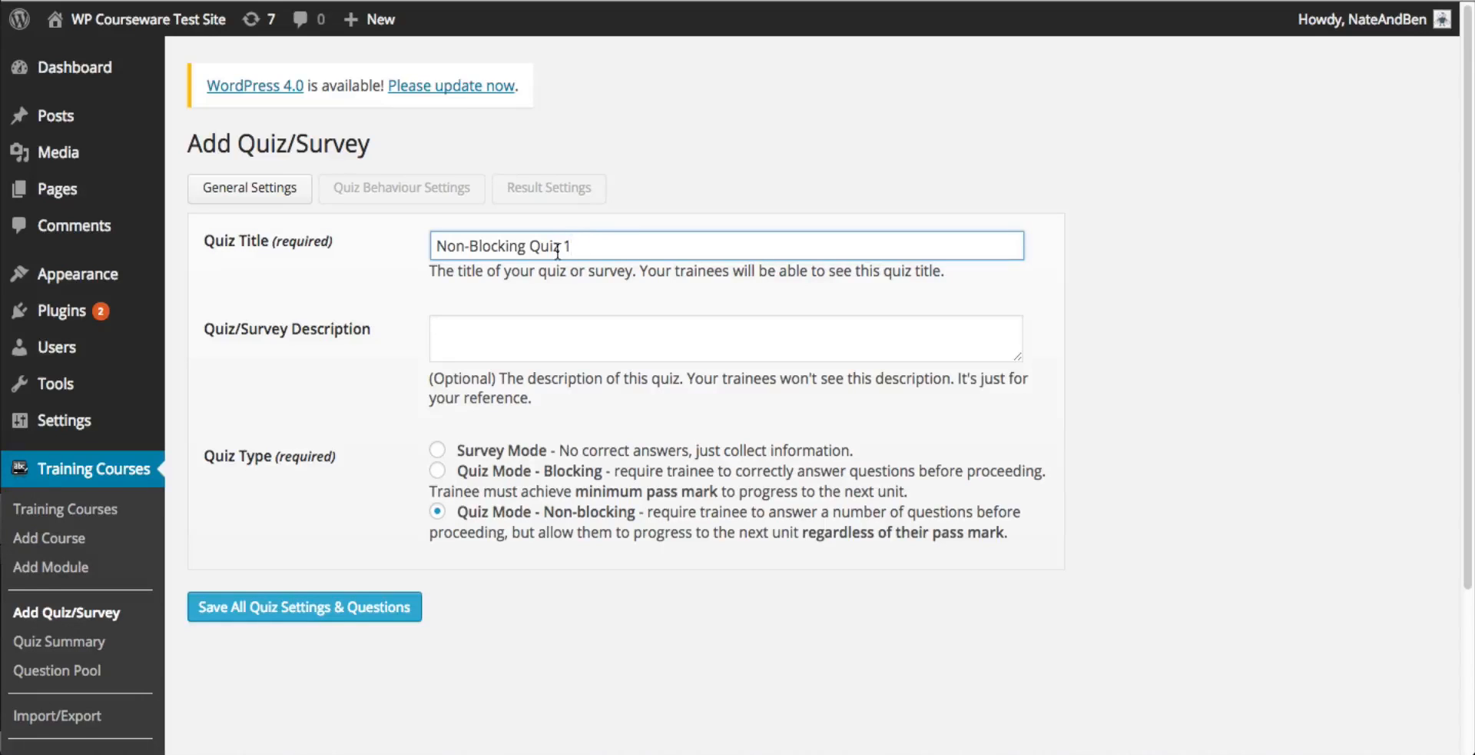
click(451, 328)
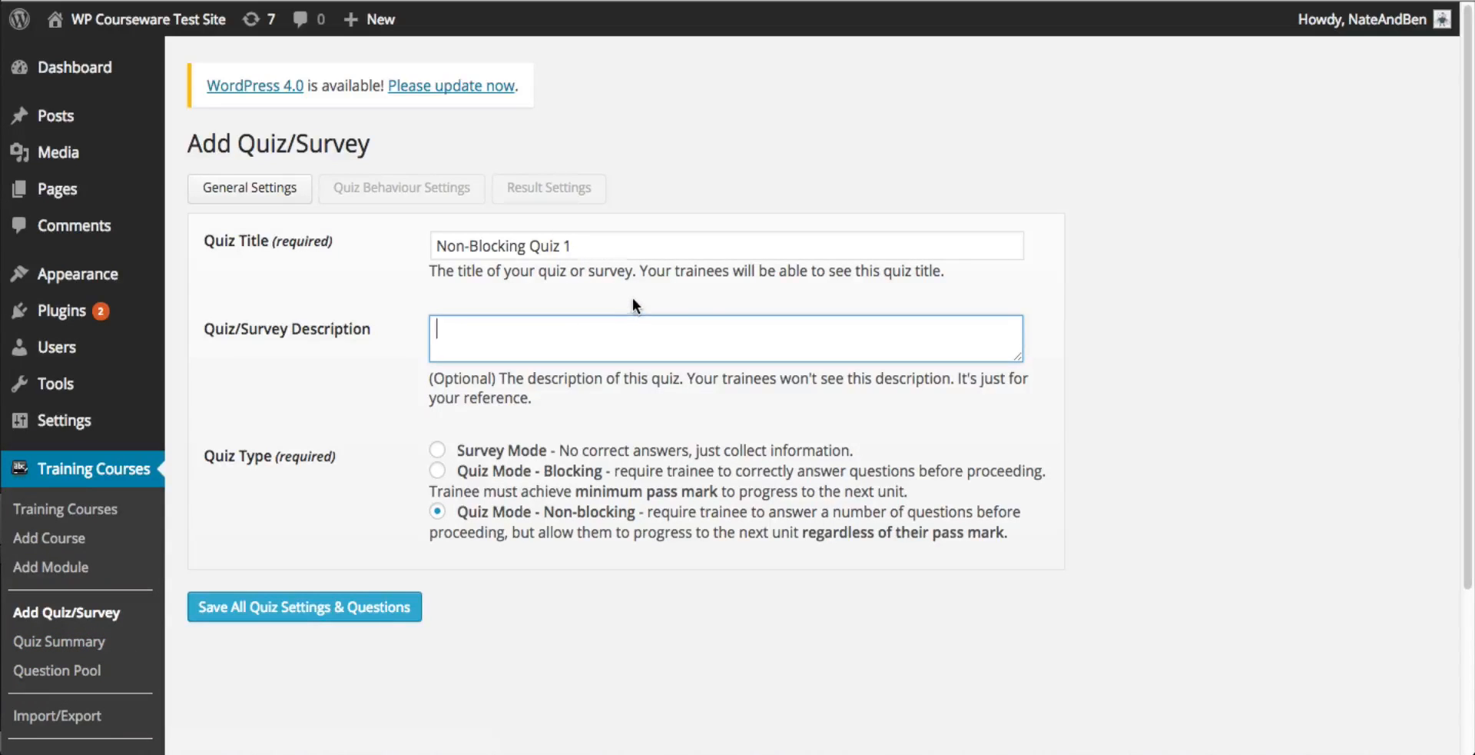
text(Non-Blocking Quiz 1)
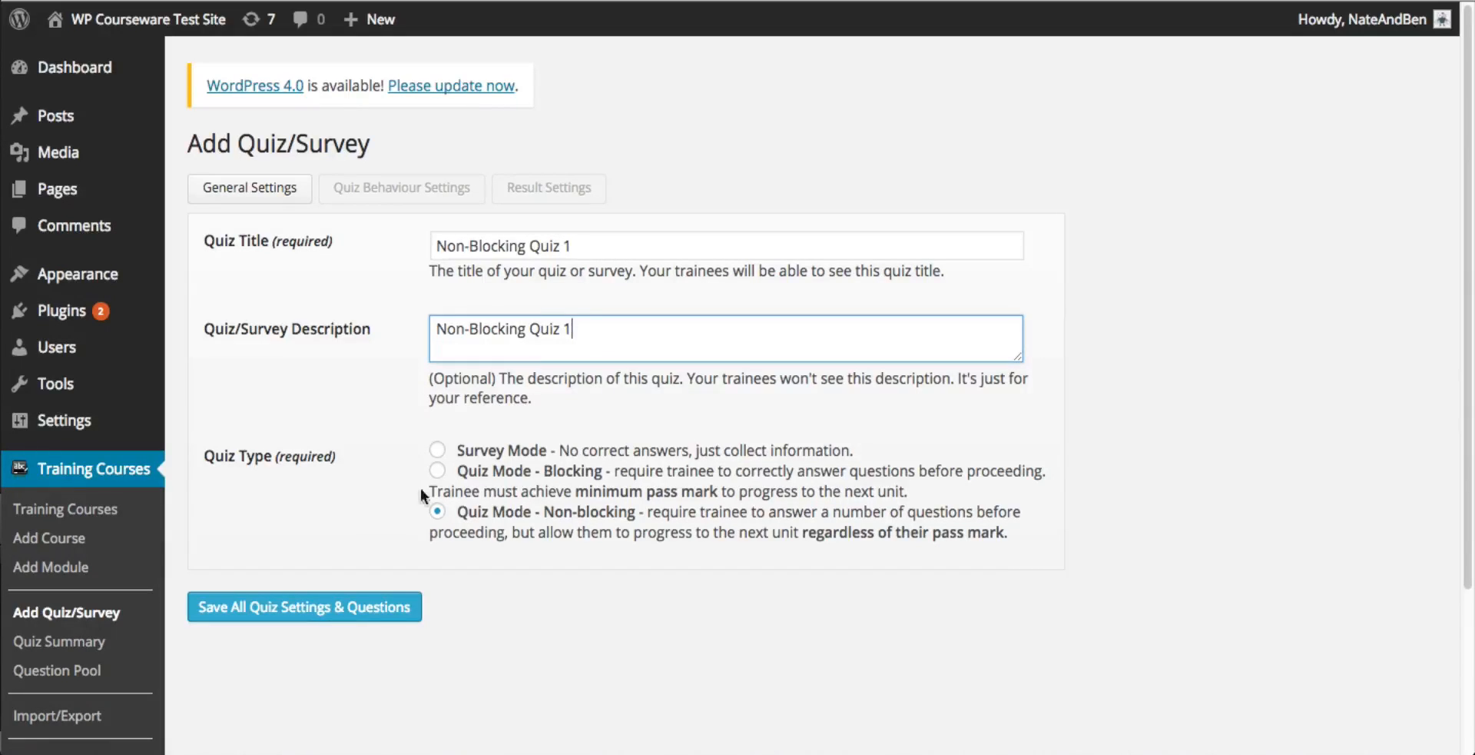
click(438, 513)
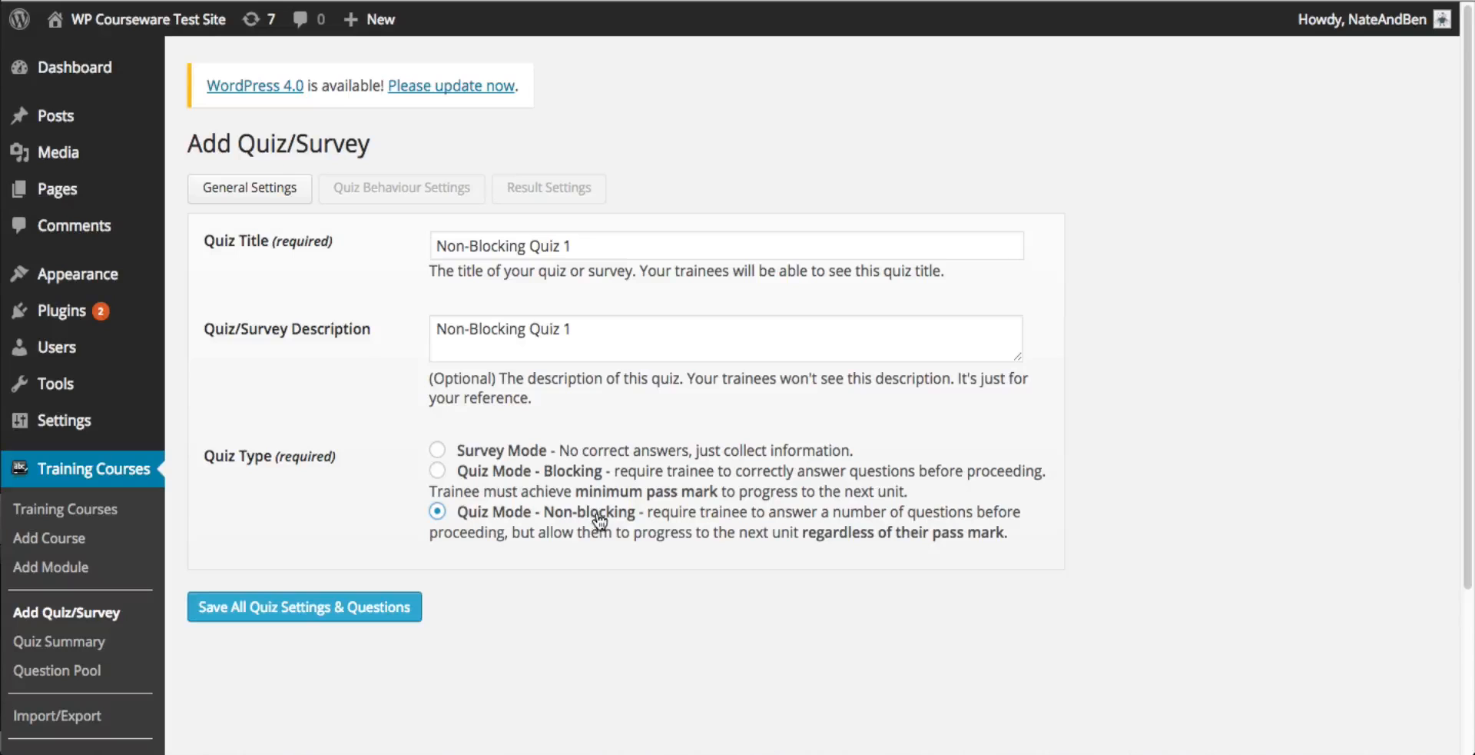
click(351, 615)
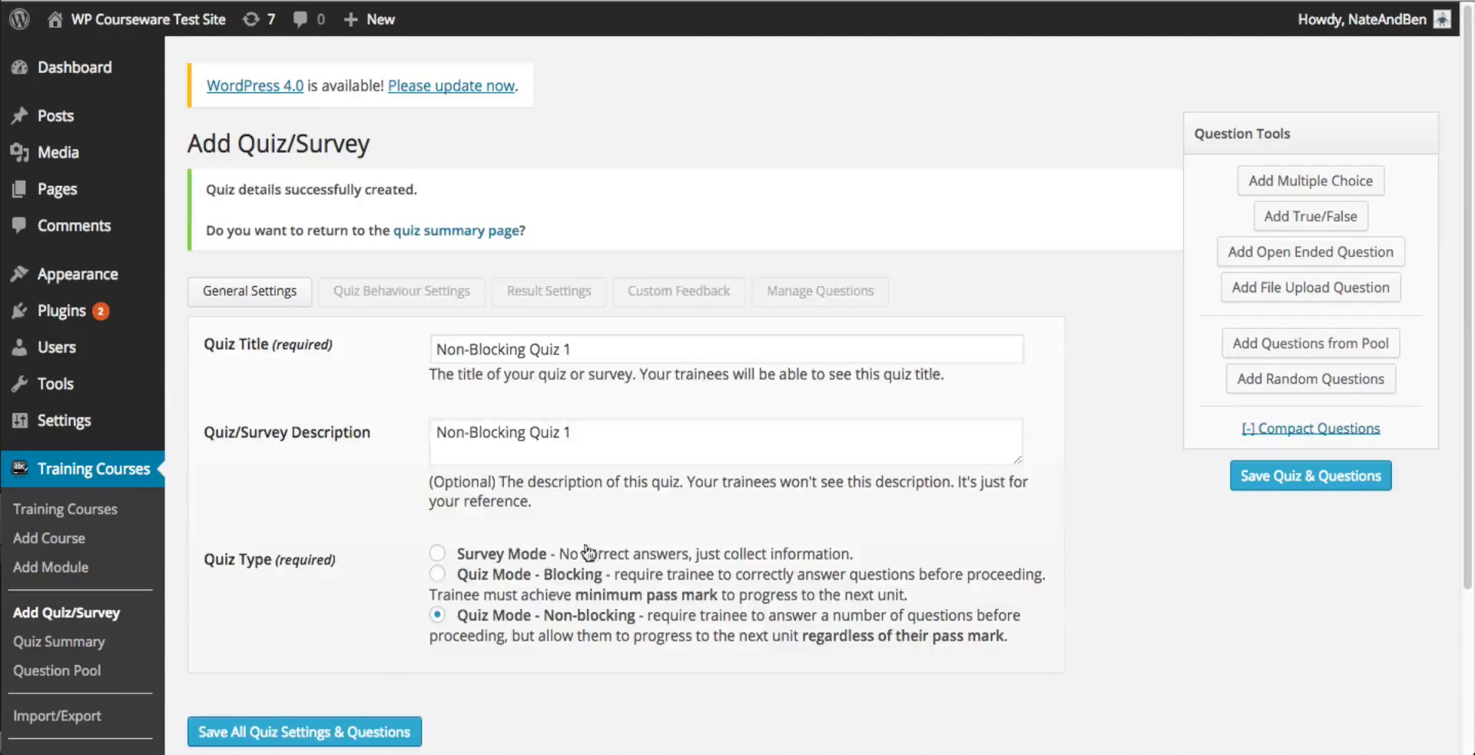
Enable question paging with review before final submission, answering later and navigation to previous questions allowed, and save the quiz settings.
click(425, 297)
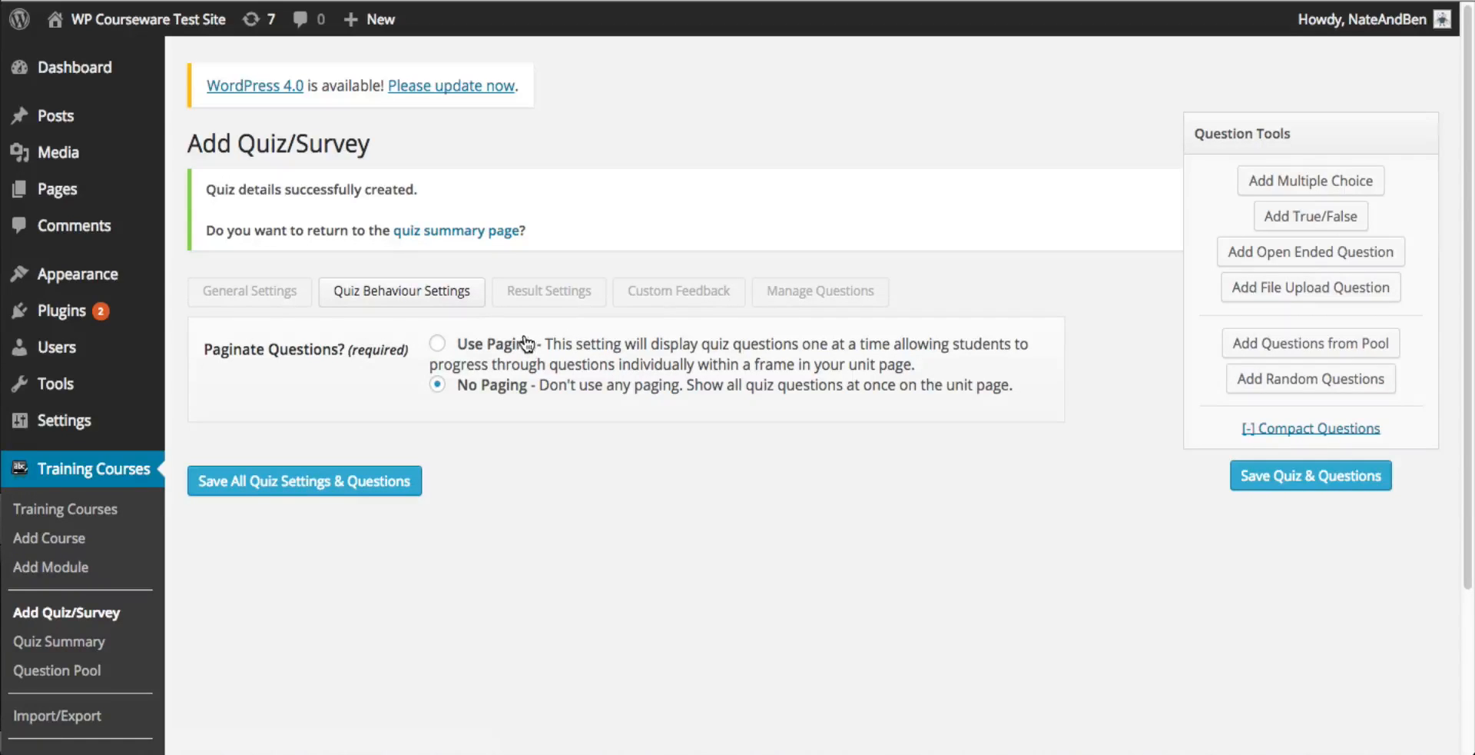
click(438, 345)
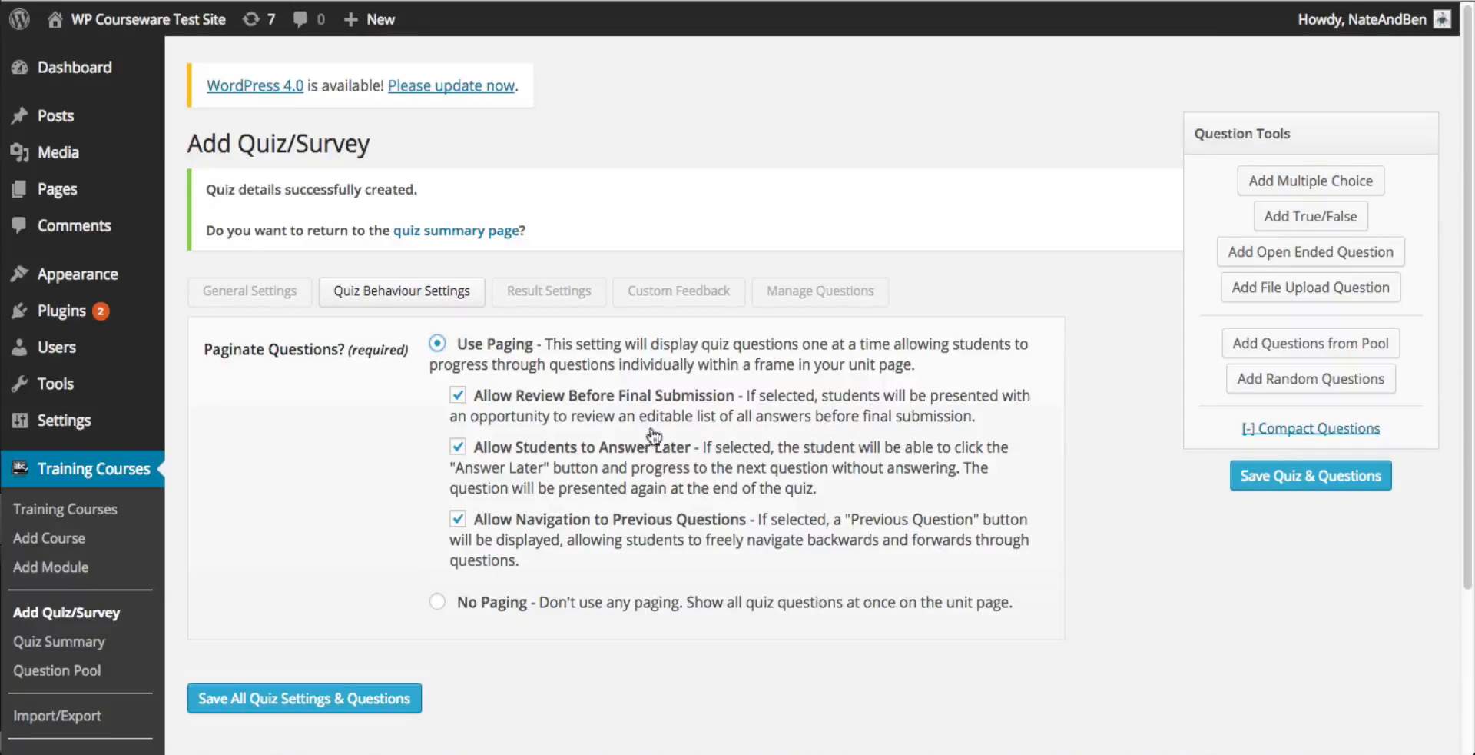
click(438, 603)
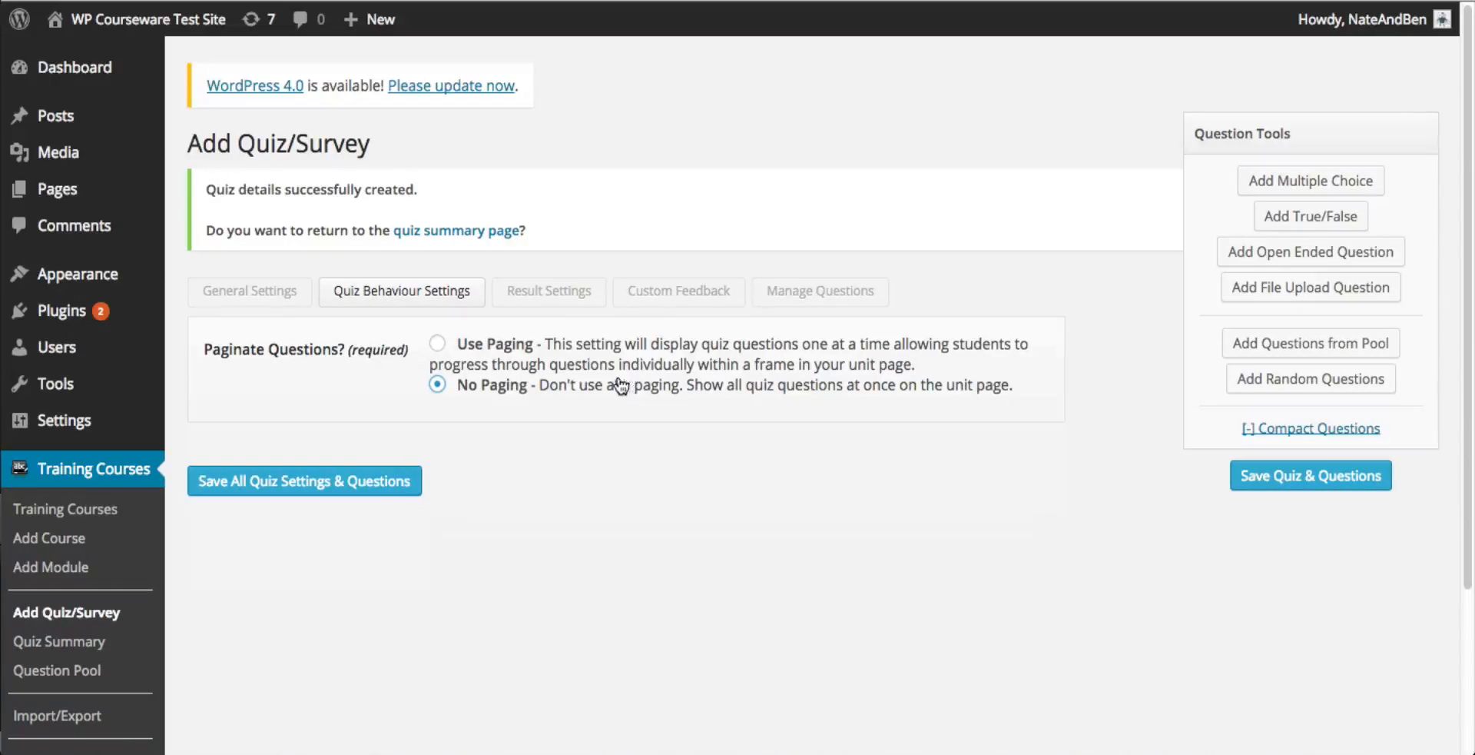
click(437, 344)
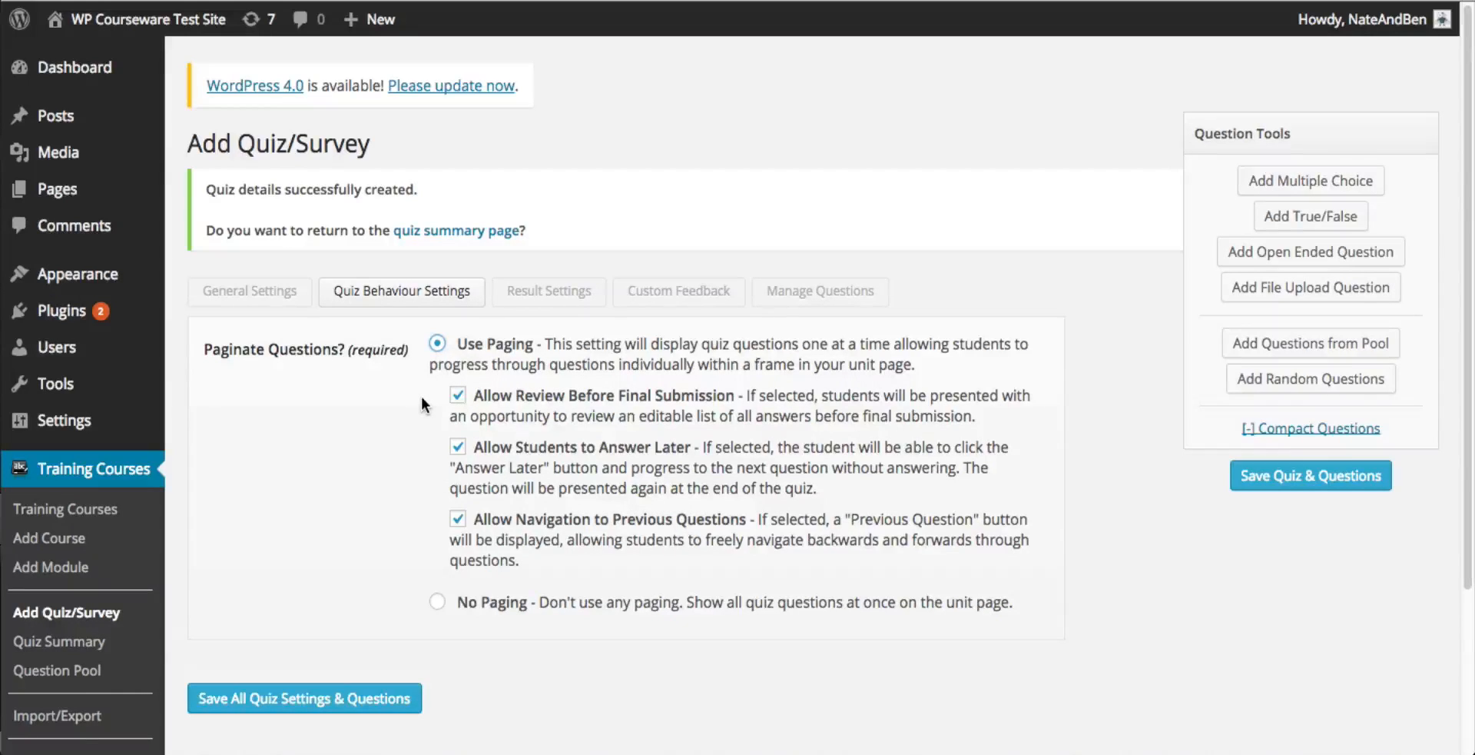
click(459, 396)
click(459, 395)
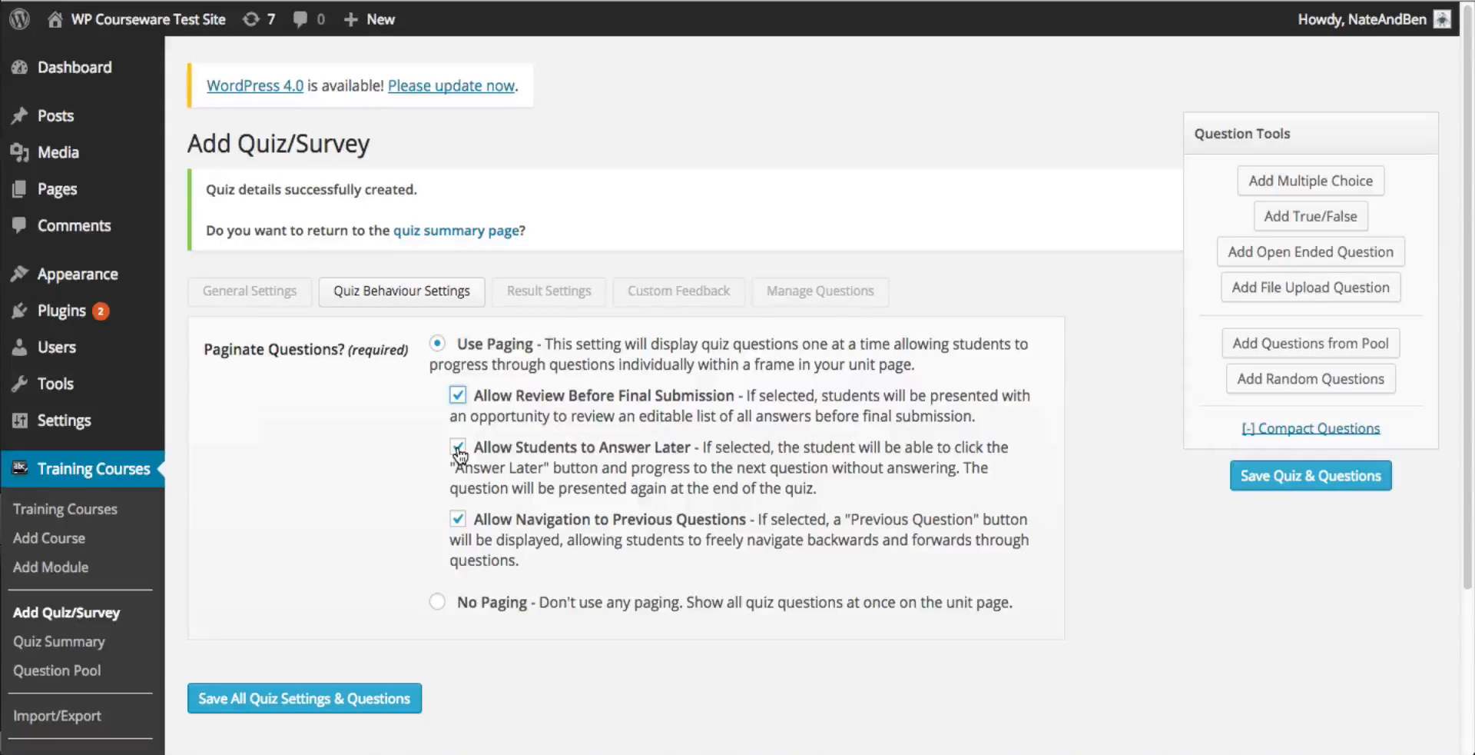
click(458, 521)
click(374, 700)
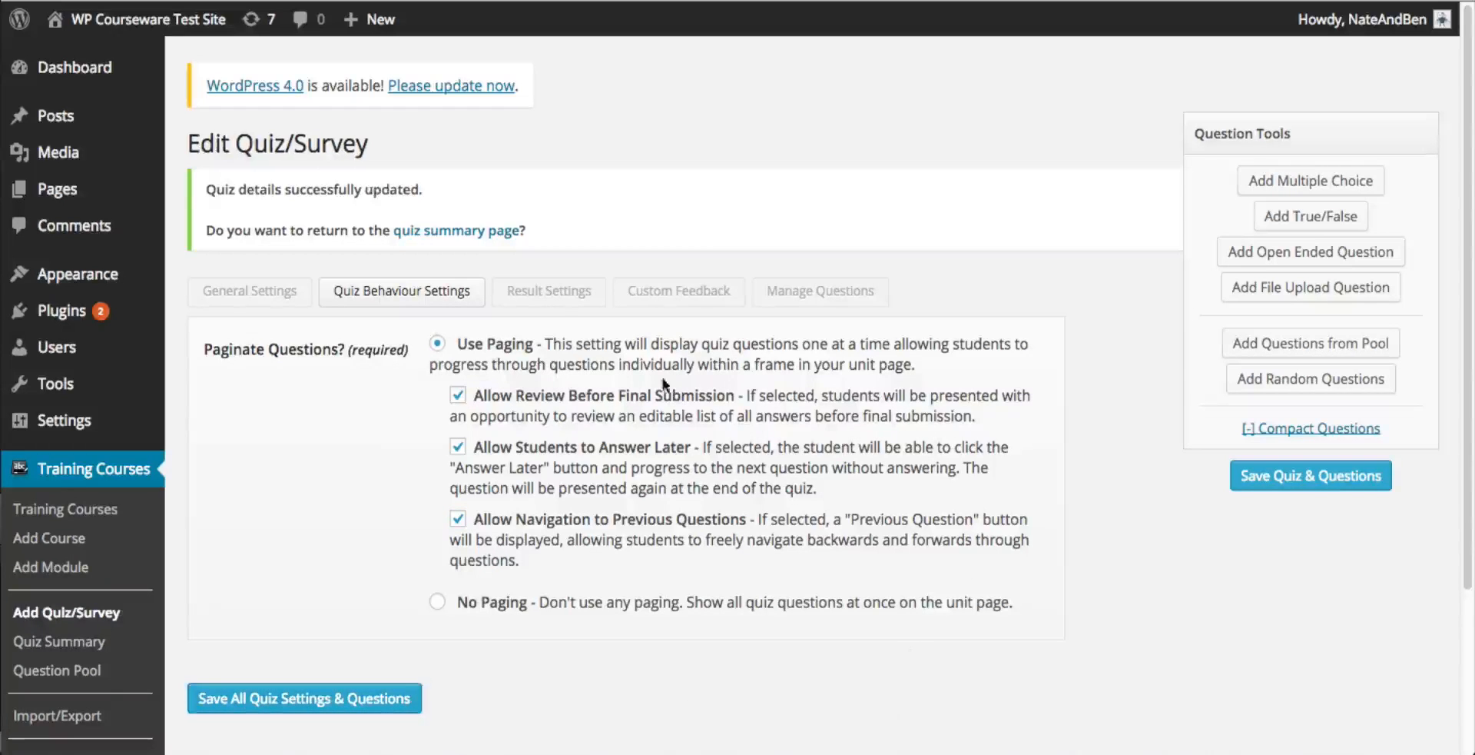
Examine the quiz's result settings, comparing No Answers with Show Answers and its sub-options, plus the results-by-question-tag option.
click(570, 298)
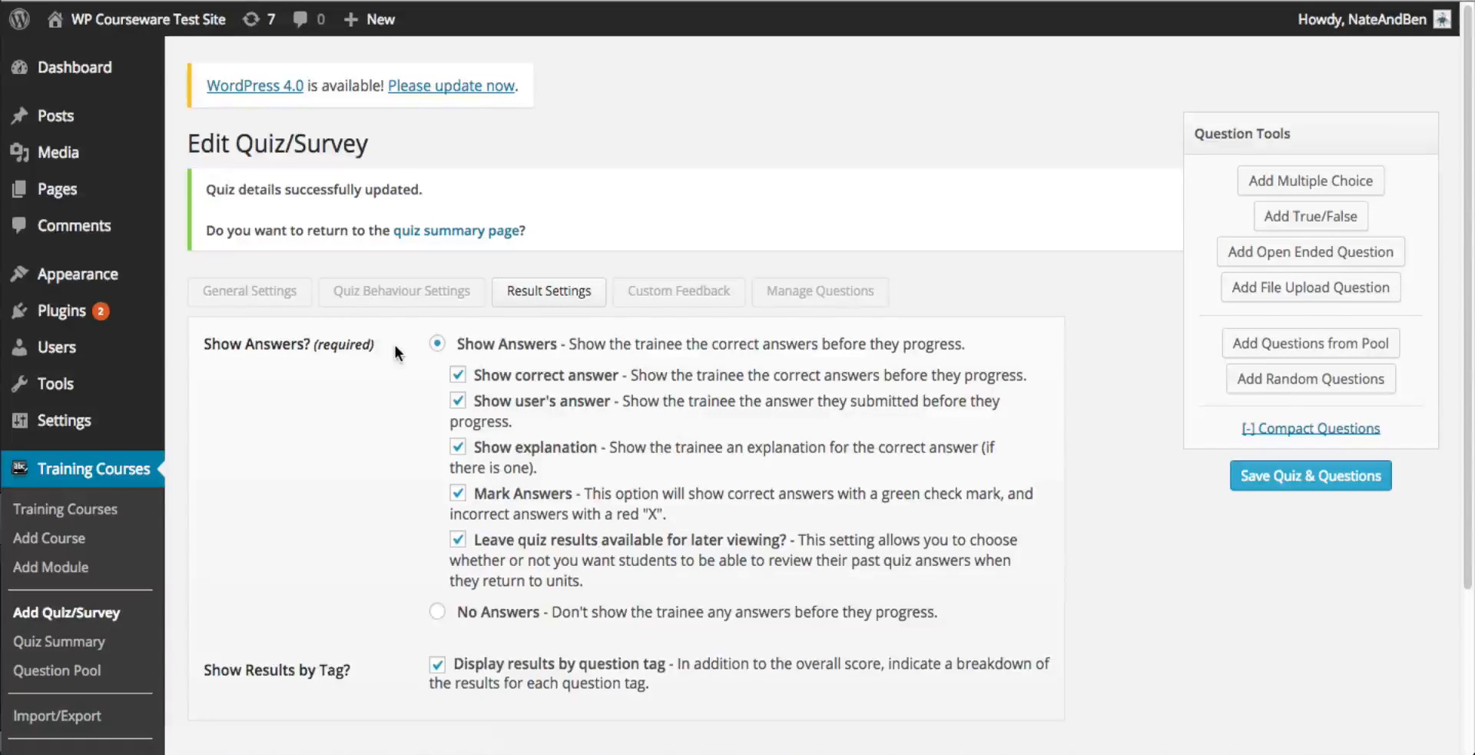
click(438, 612)
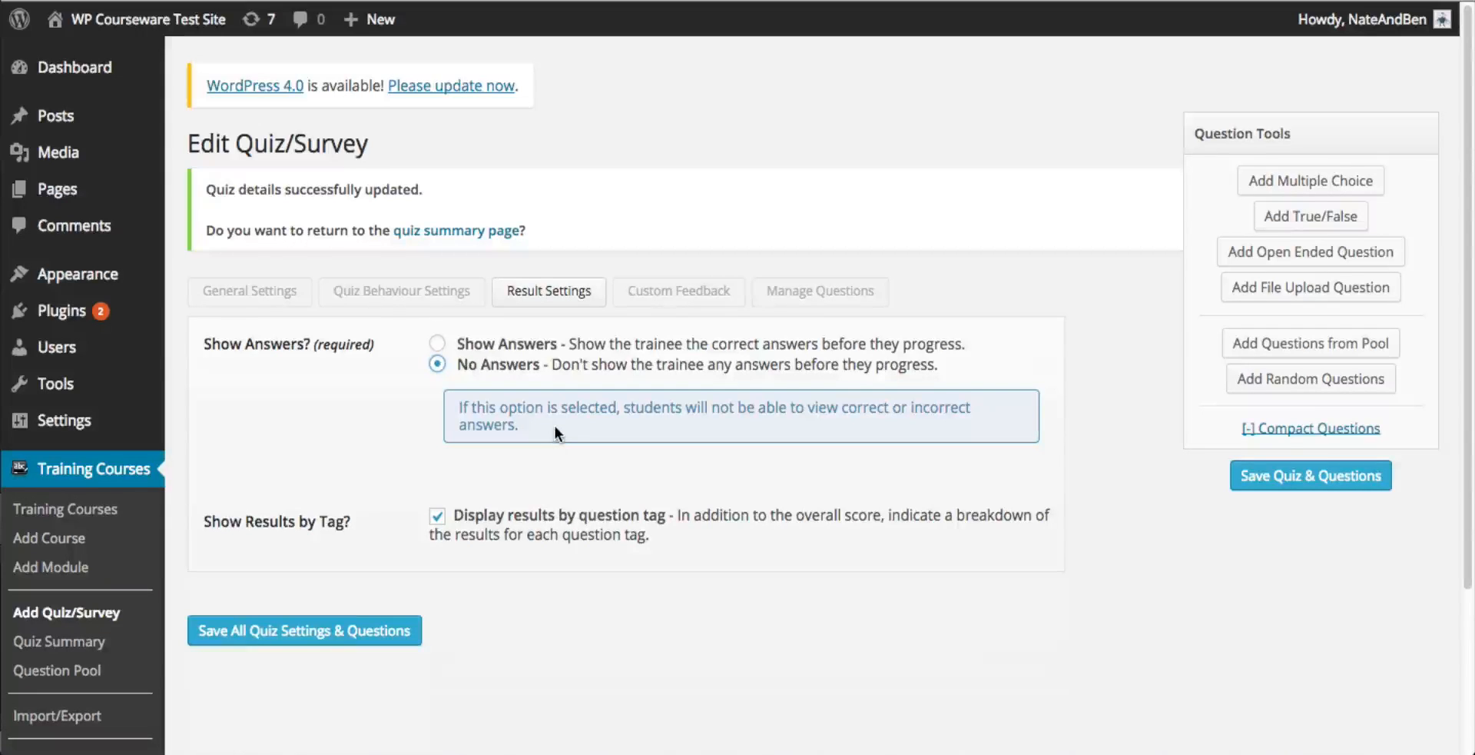
click(438, 344)
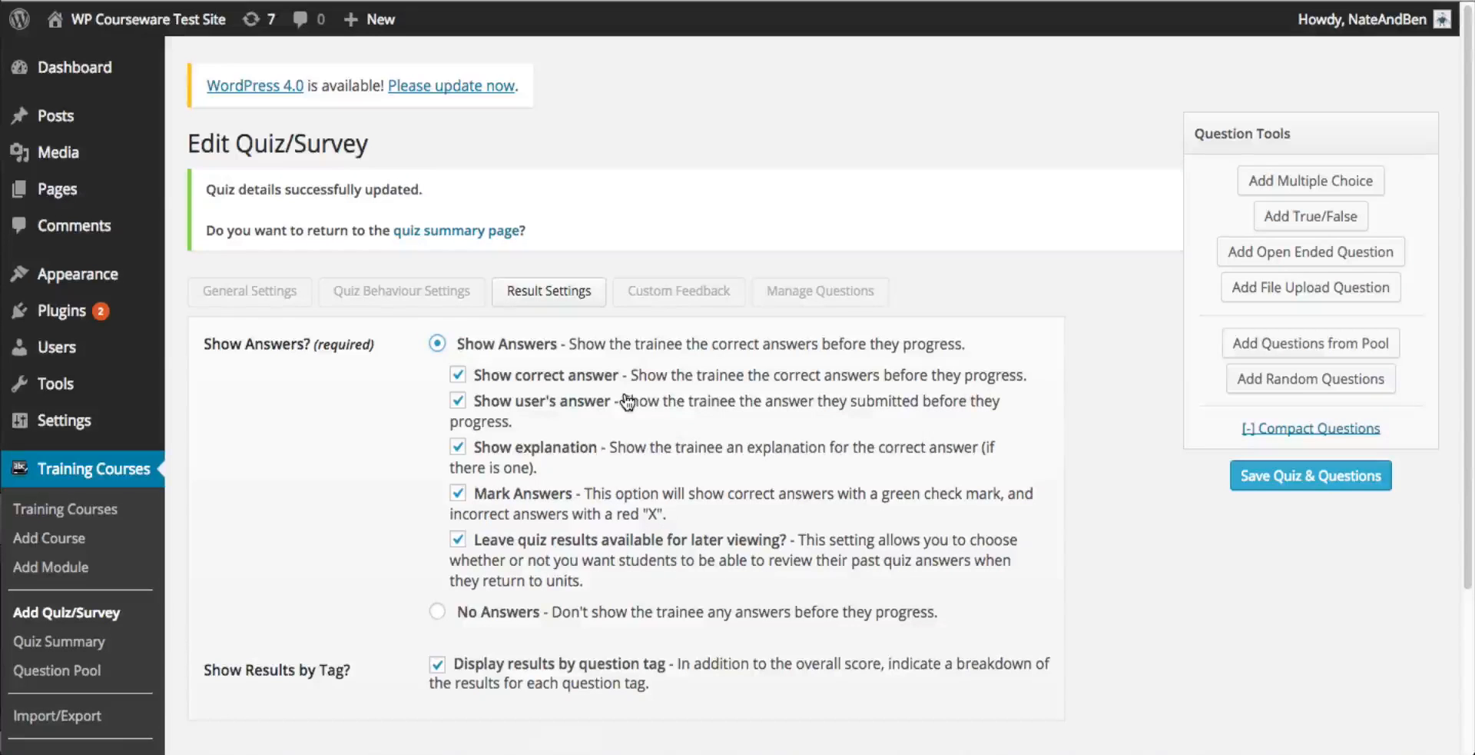
click(459, 402)
click(458, 450)
click(459, 450)
scroll(457, 545, down, 2)
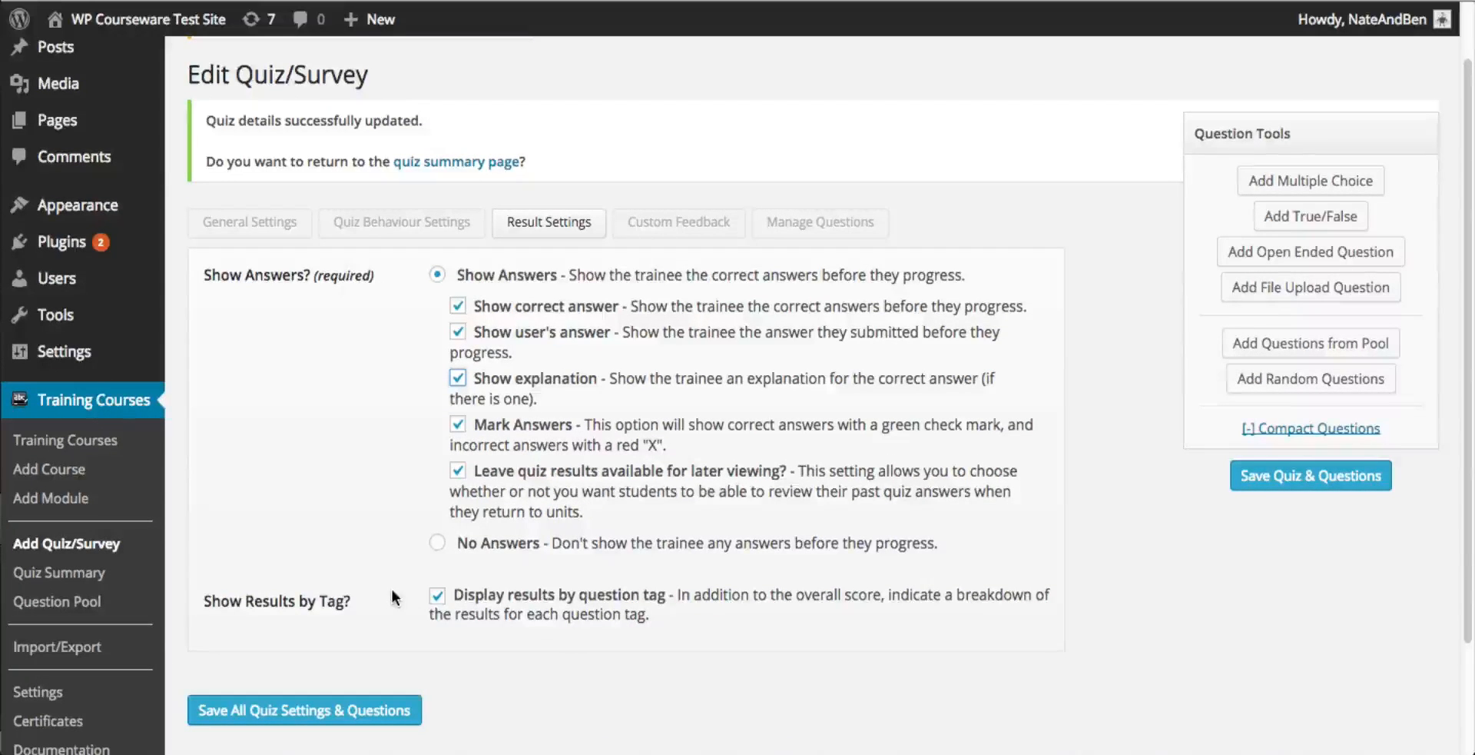
click(440, 600)
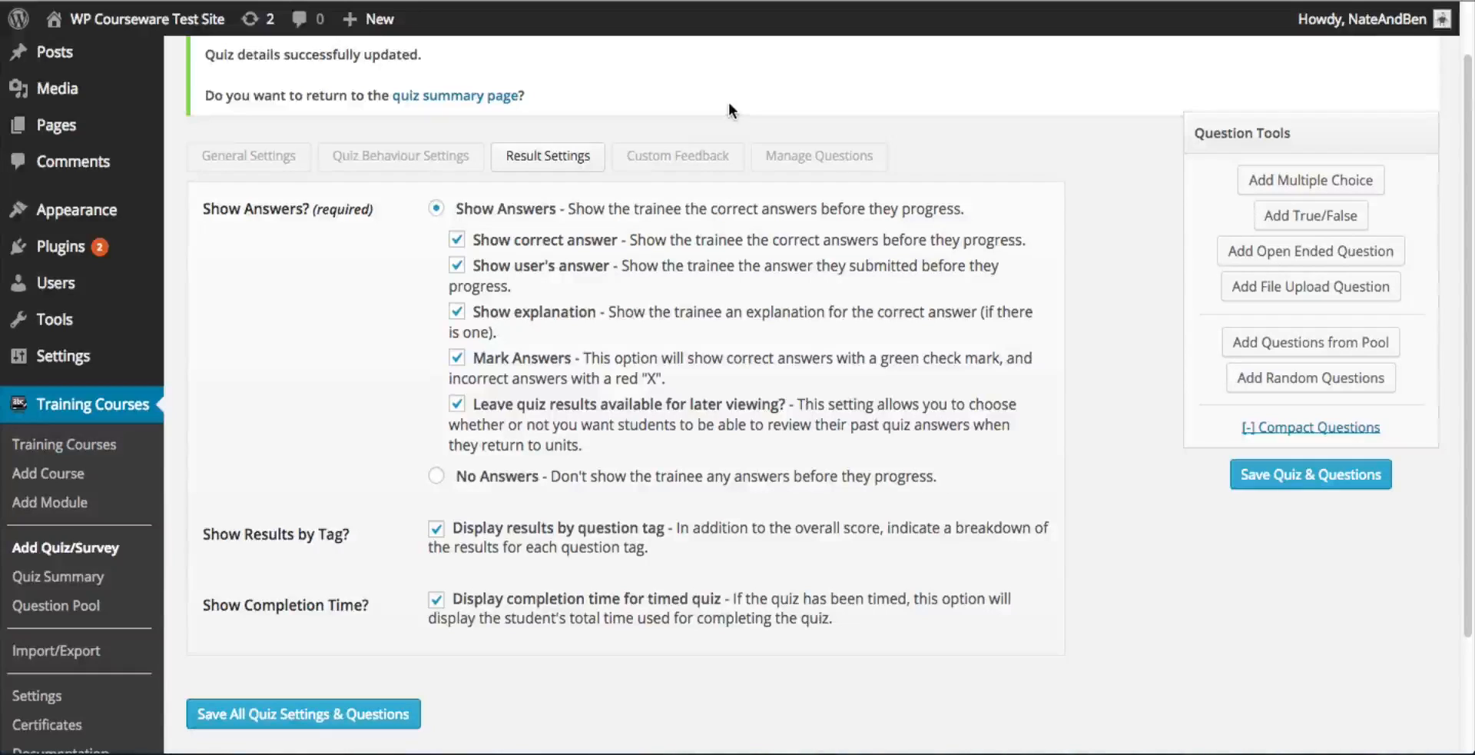
Add a new custom feedback message to the quiz.
click(704, 157)
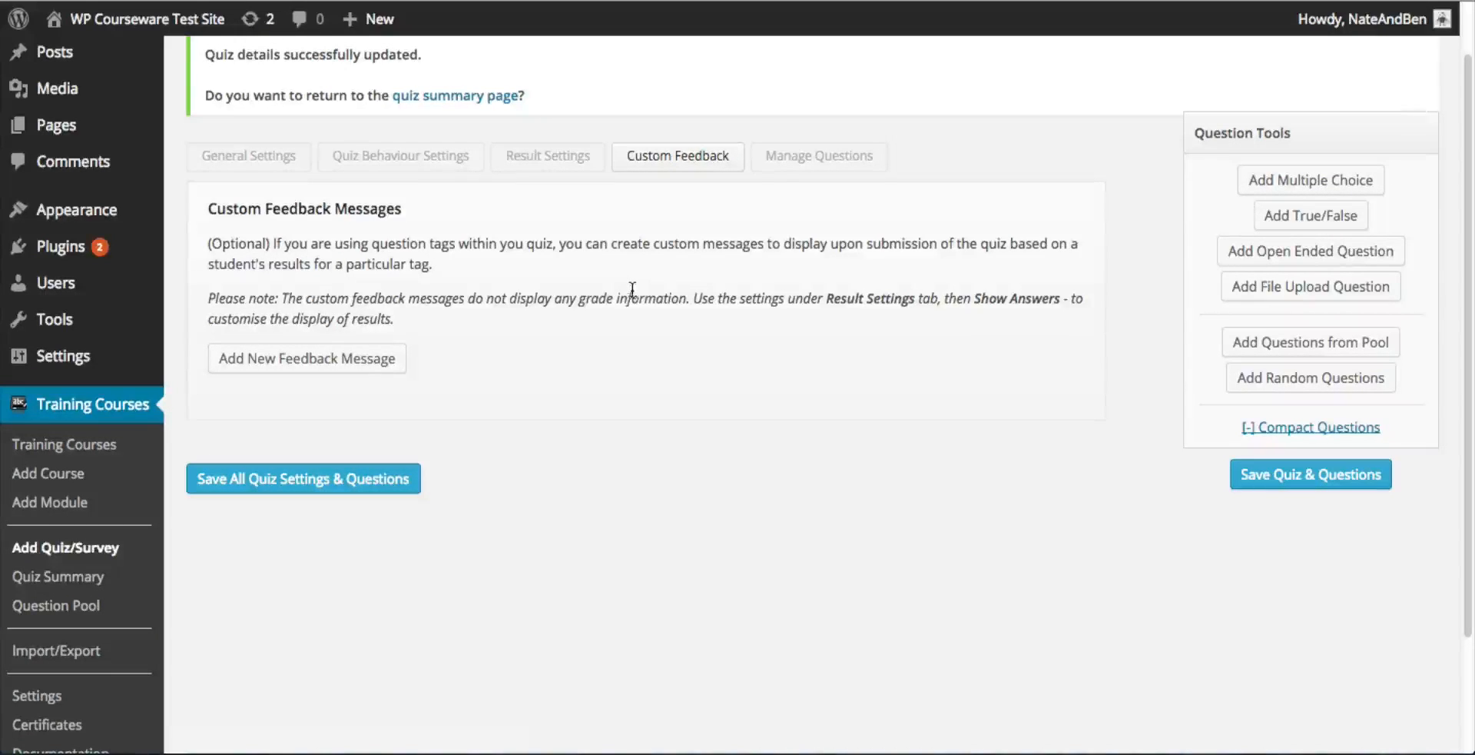
click(339, 372)
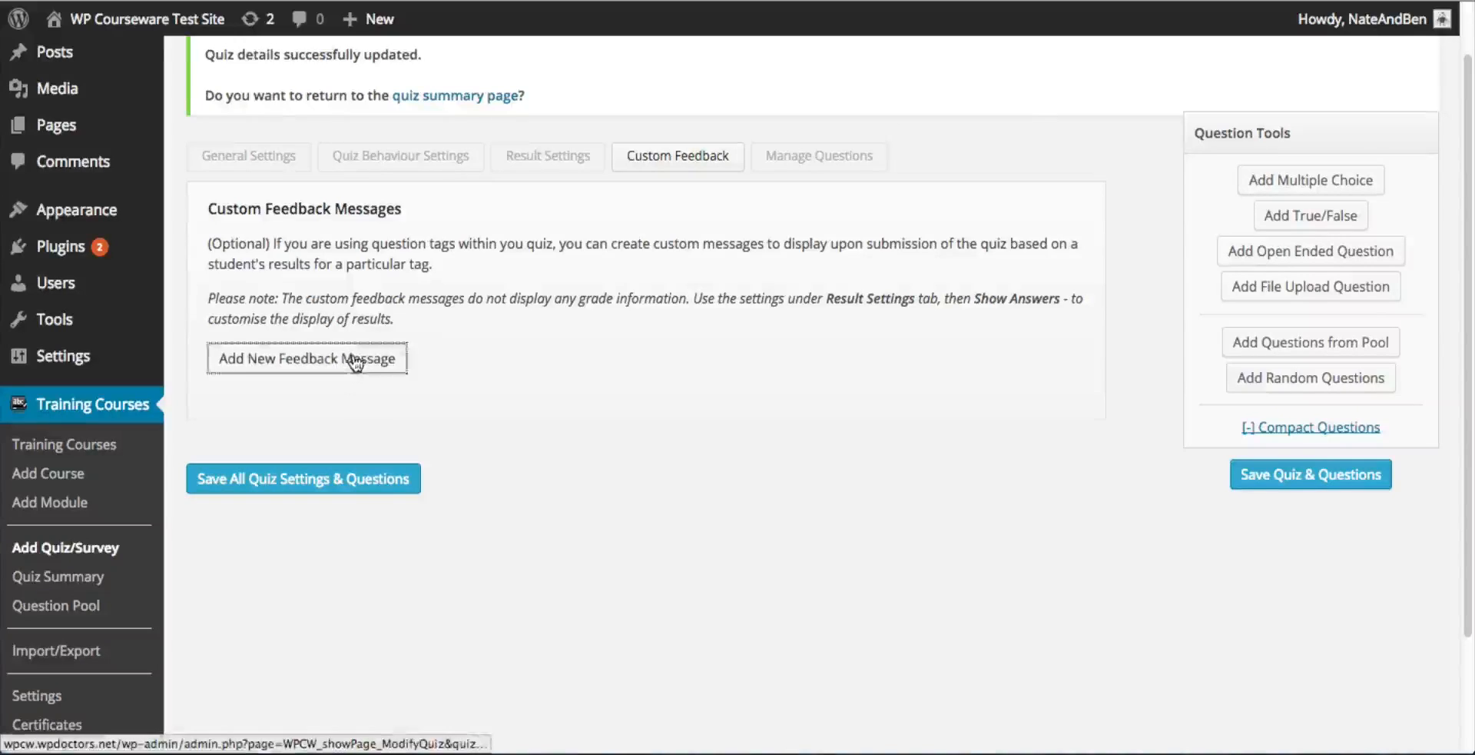
scroll(1002, 353, down, 5)
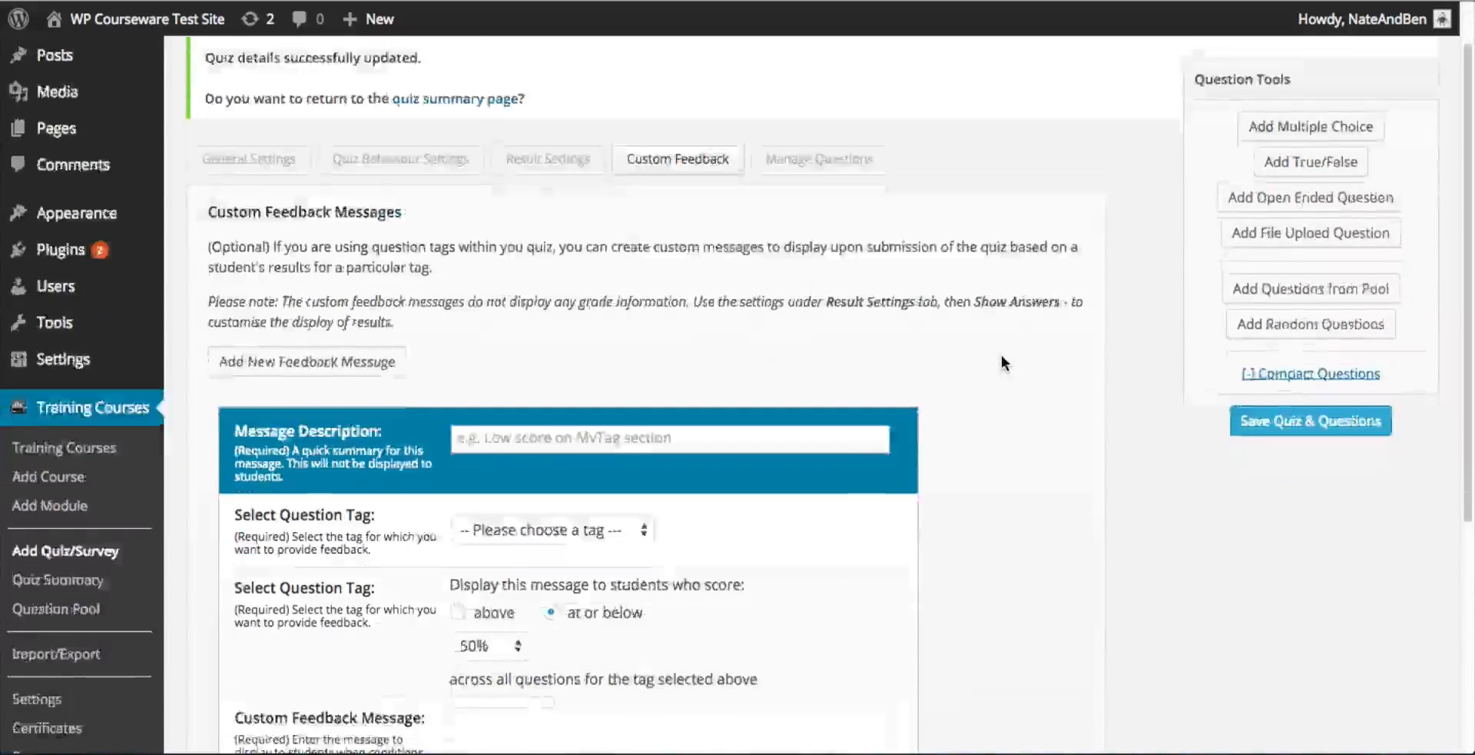
scroll(1015, 355, down, 2)
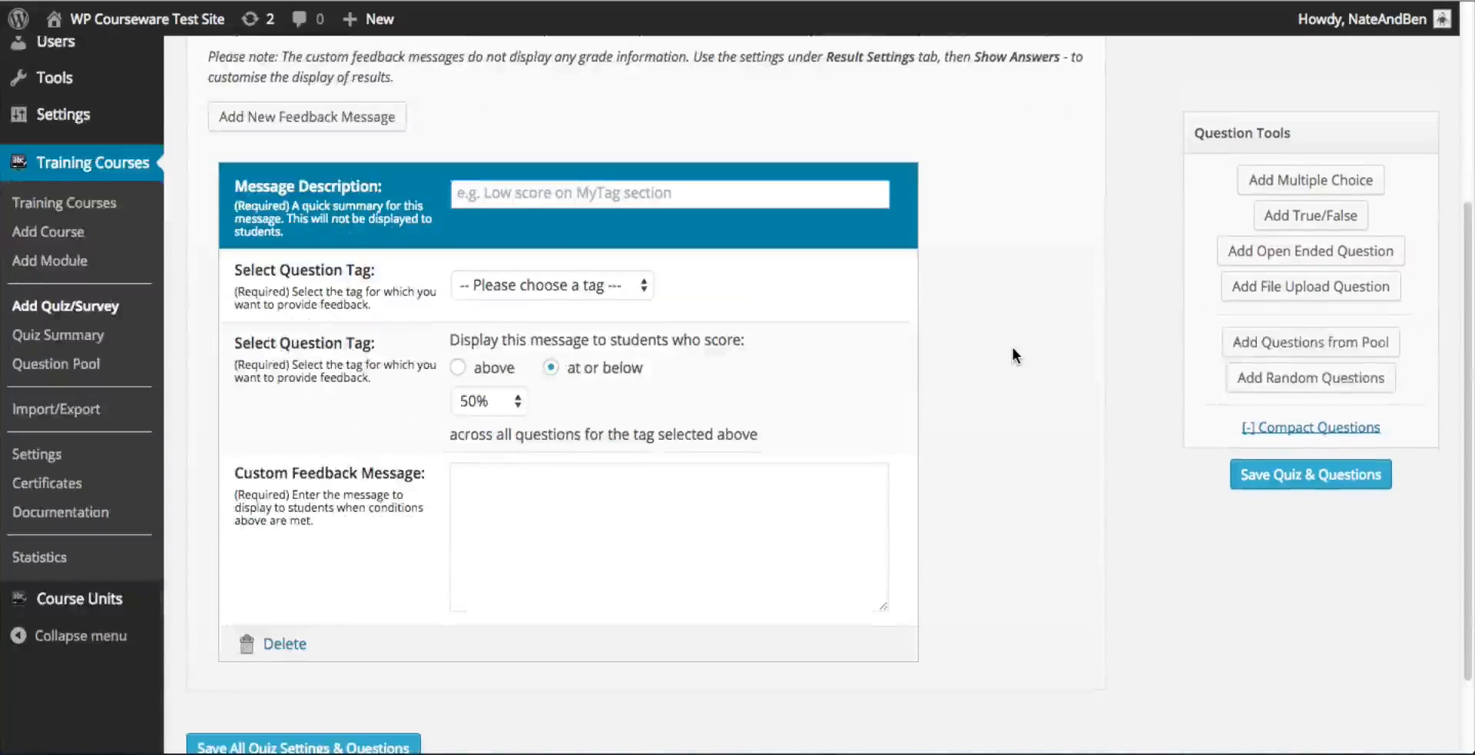
scroll(1013, 345, down, 1)
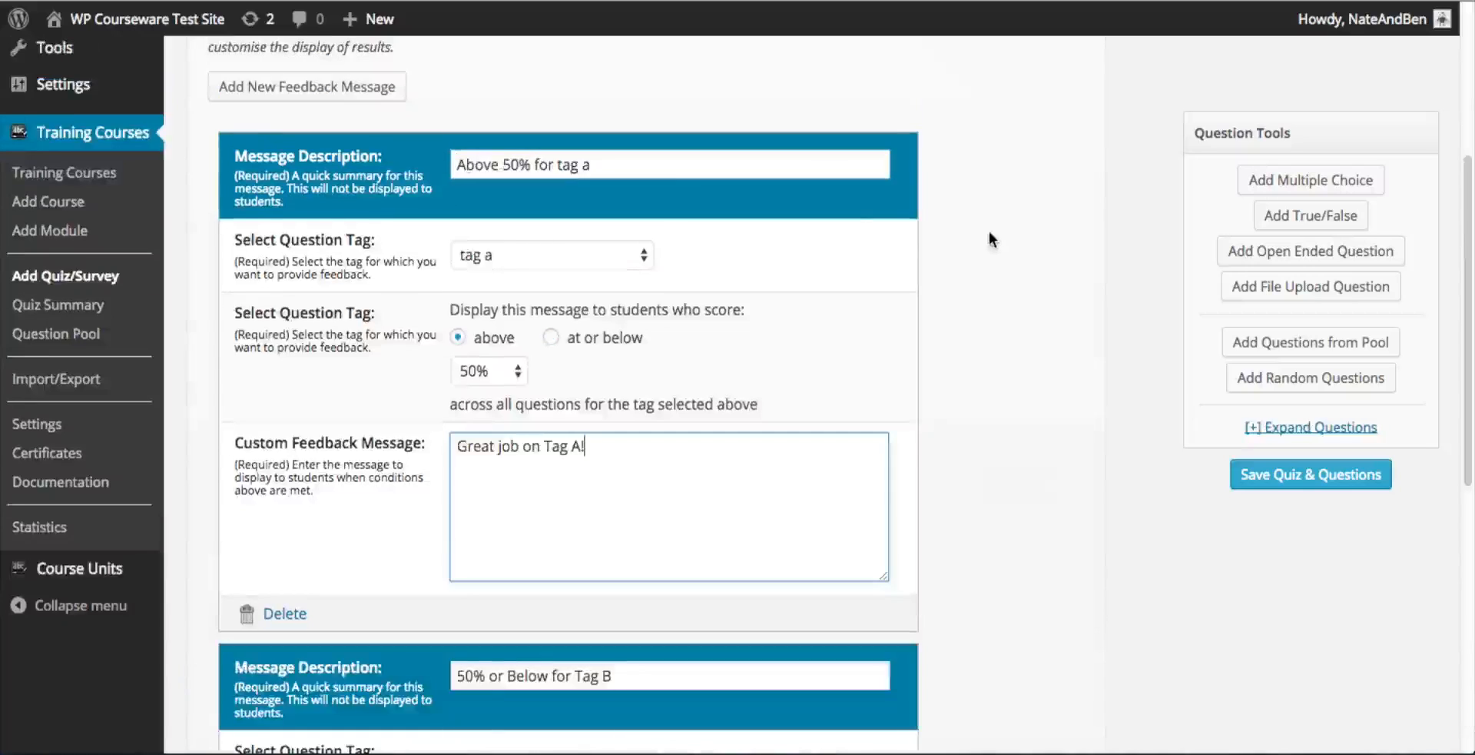
Examine the tag a feedback message's description, question tag, above/at-or-below score condition, percentage and message text.
click(613, 163)
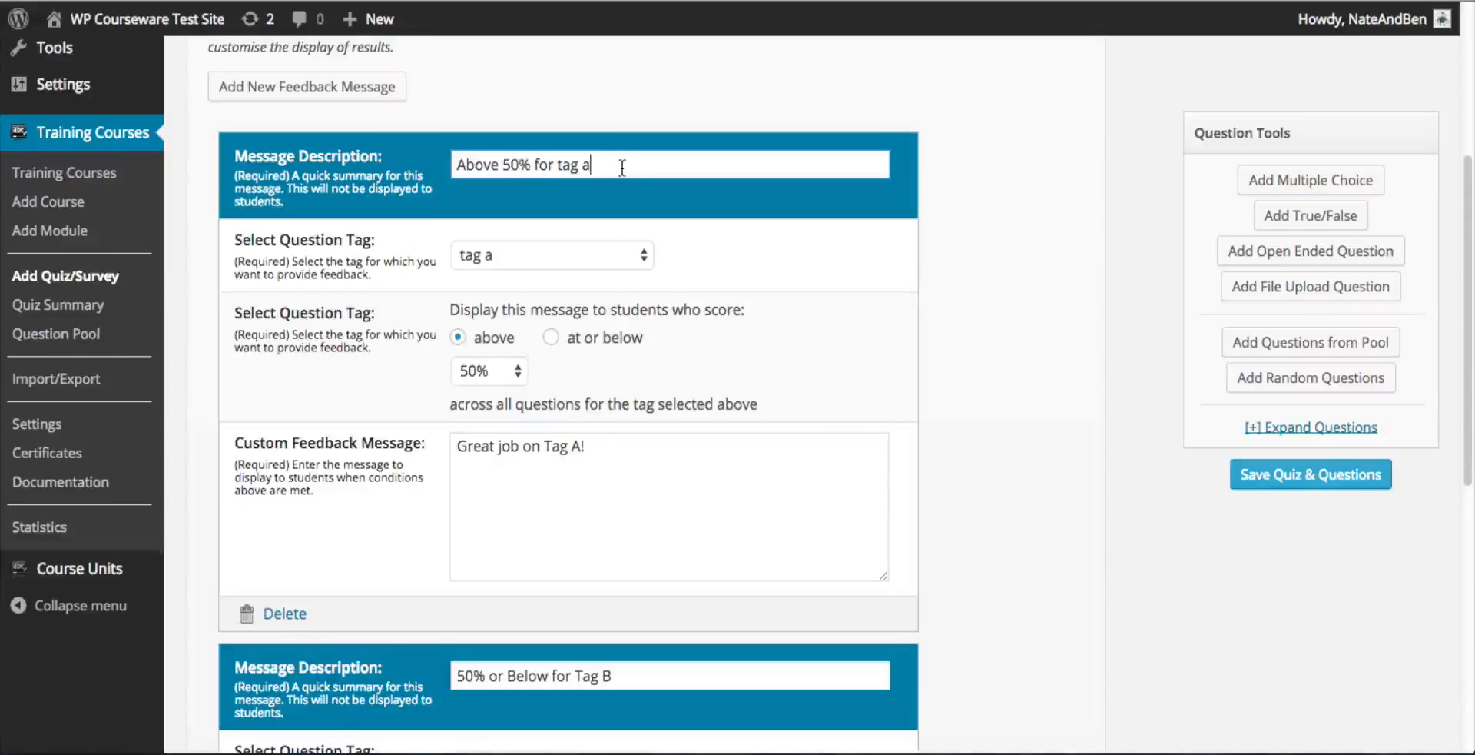
click(604, 252)
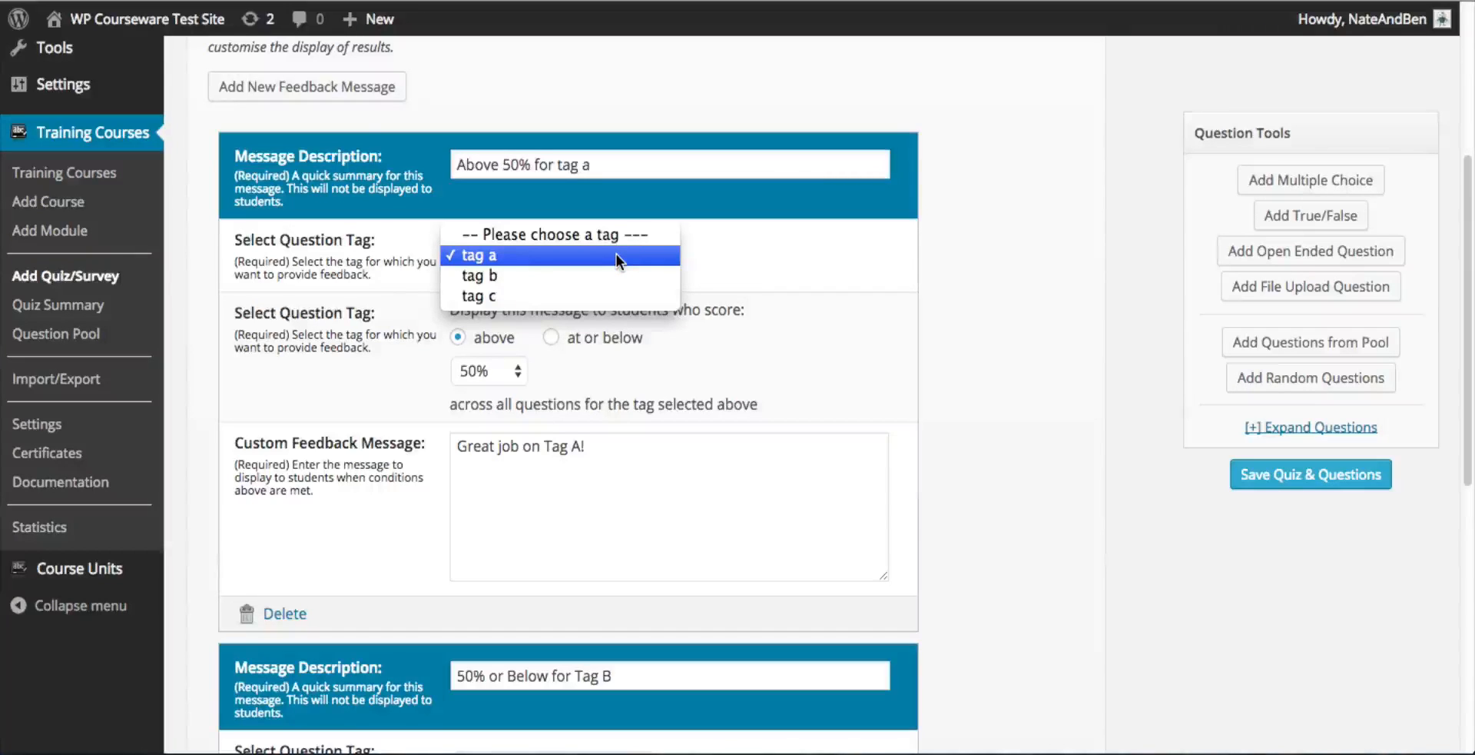
click(620, 252)
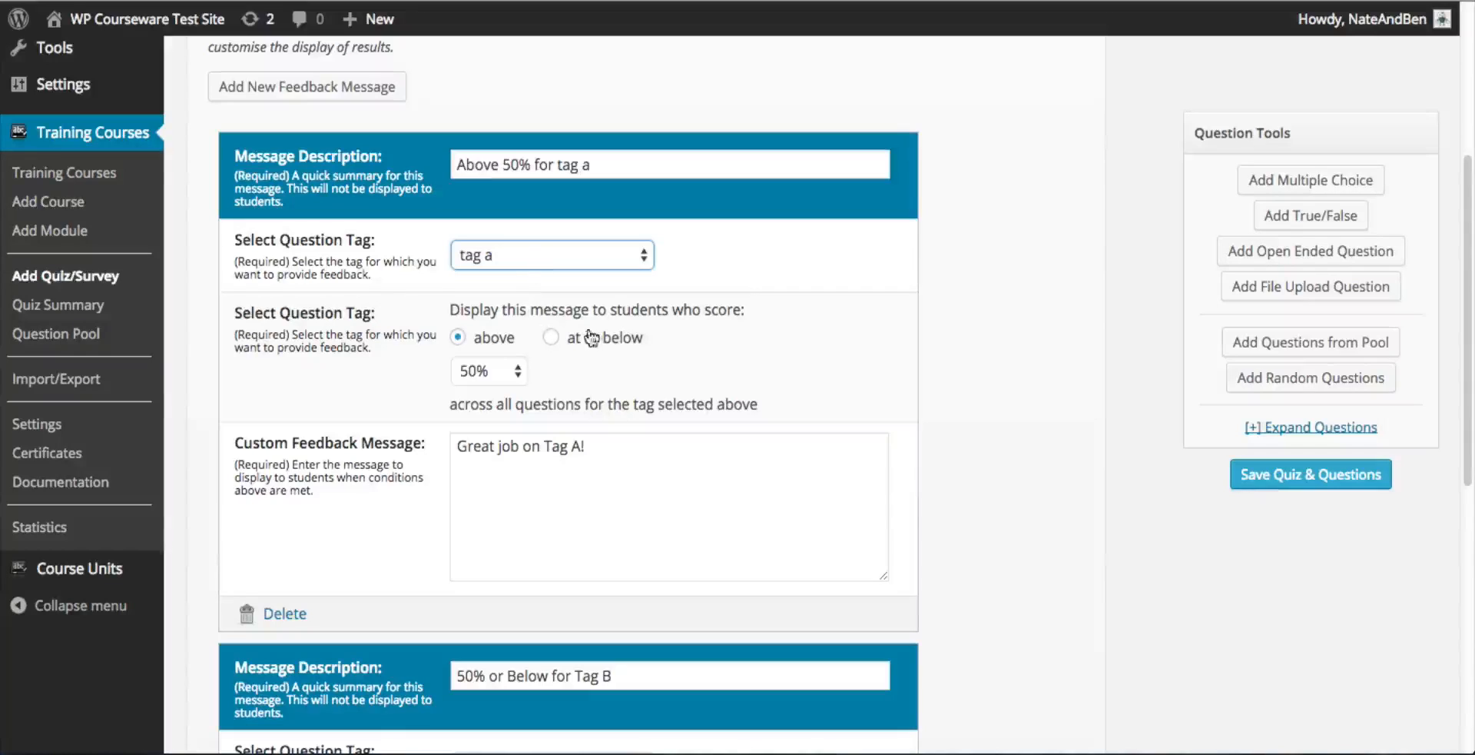
click(679, 356)
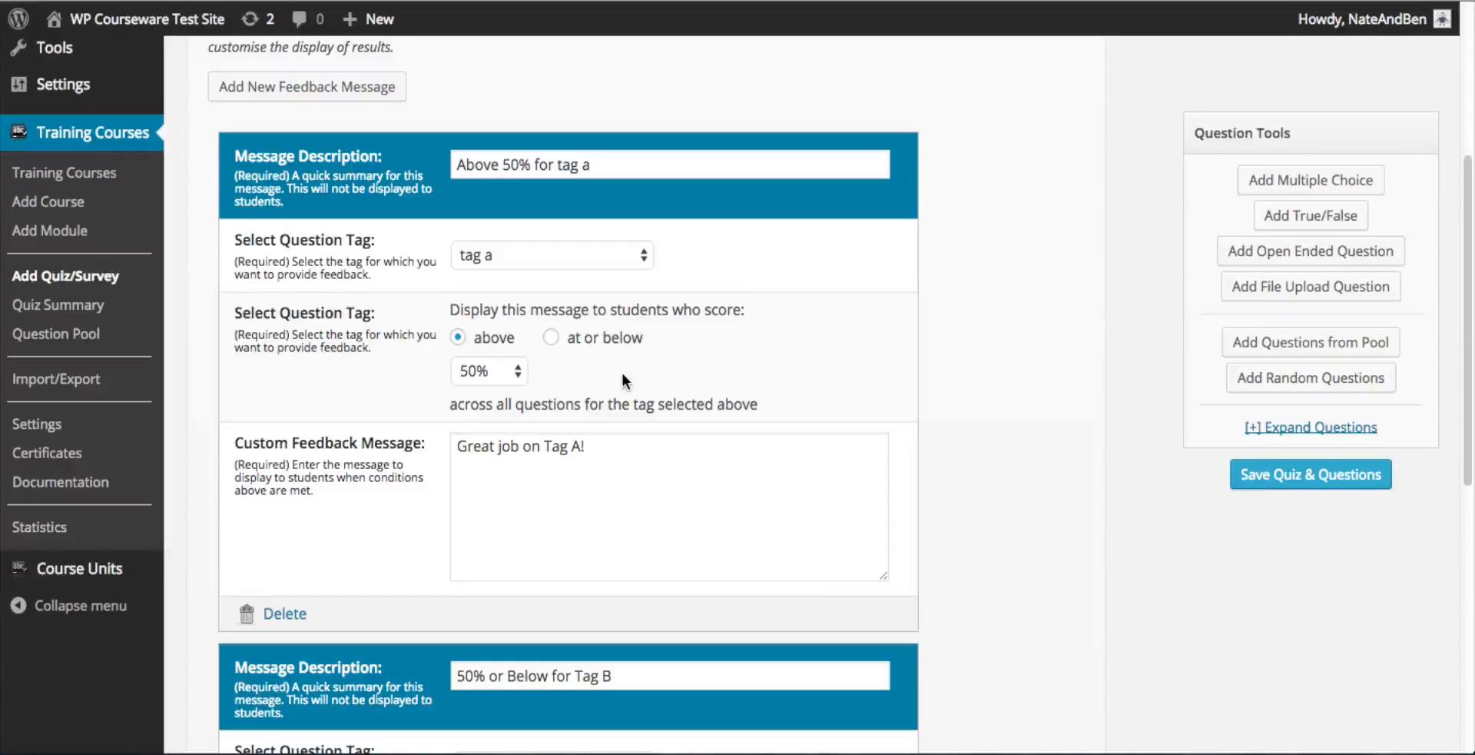
click(459, 341)
click(495, 372)
click(496, 372)
click(628, 459)
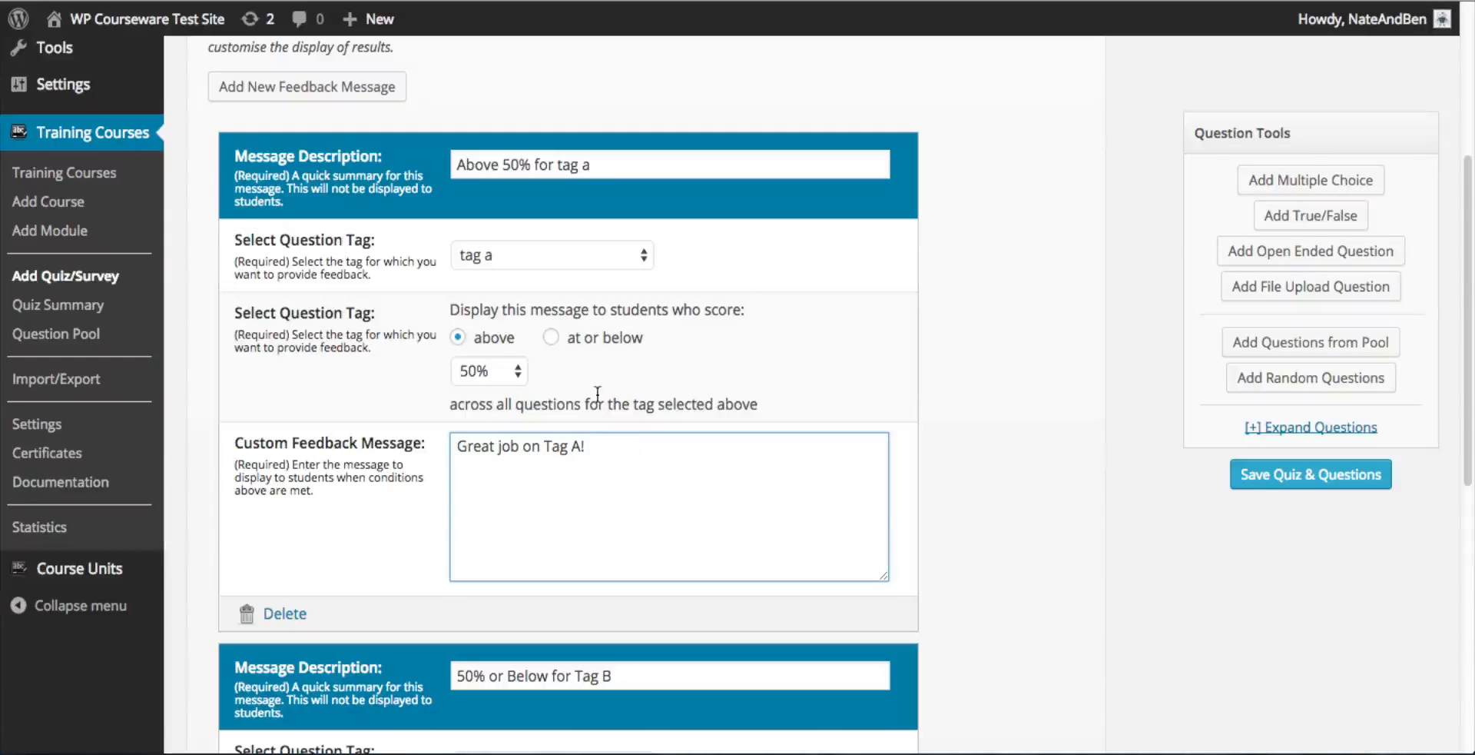
click(551, 337)
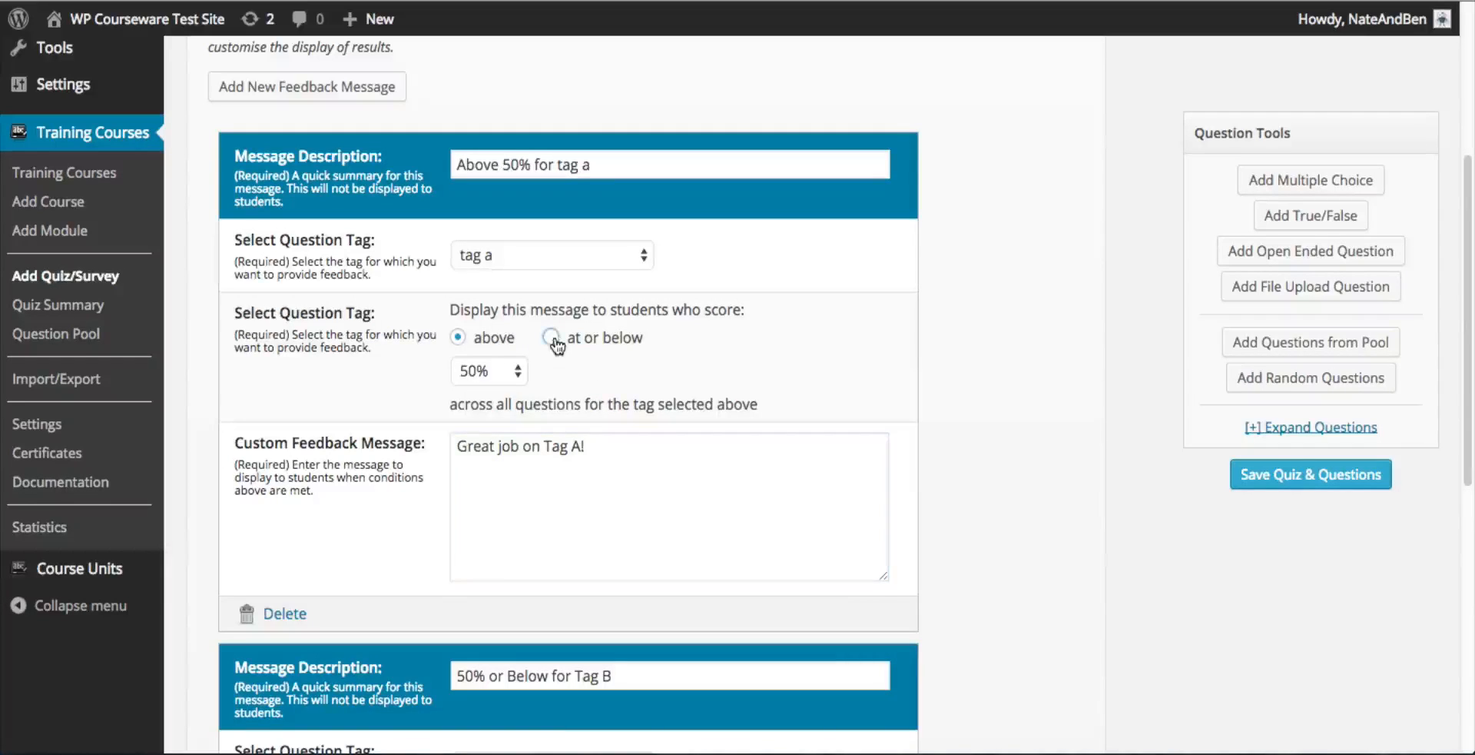
click(487, 372)
click(492, 371)
click(458, 338)
click(609, 448)
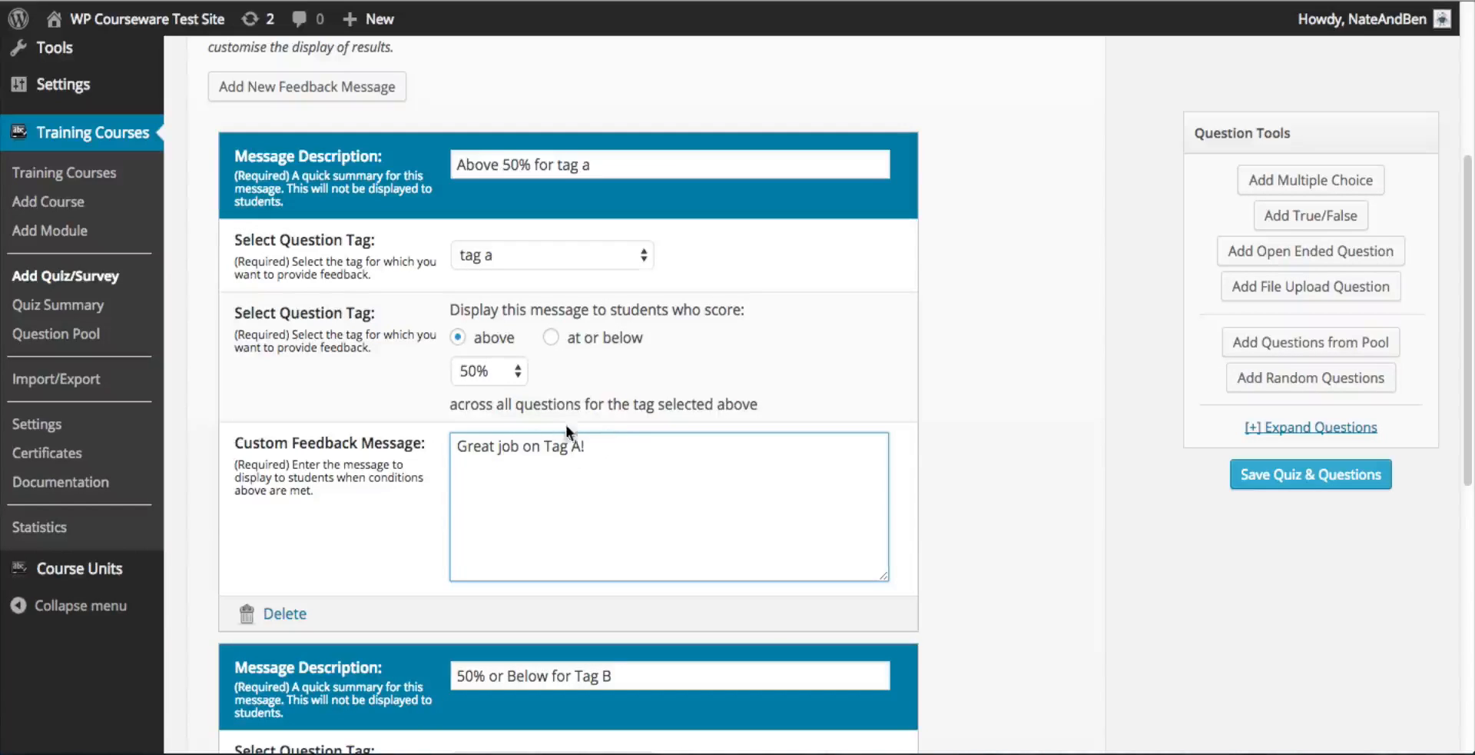
click(458, 338)
Examine the tag b feedback message's description, score condition and message text.
scroll(636, 430, down, 5)
scroll(638, 431, down, 5)
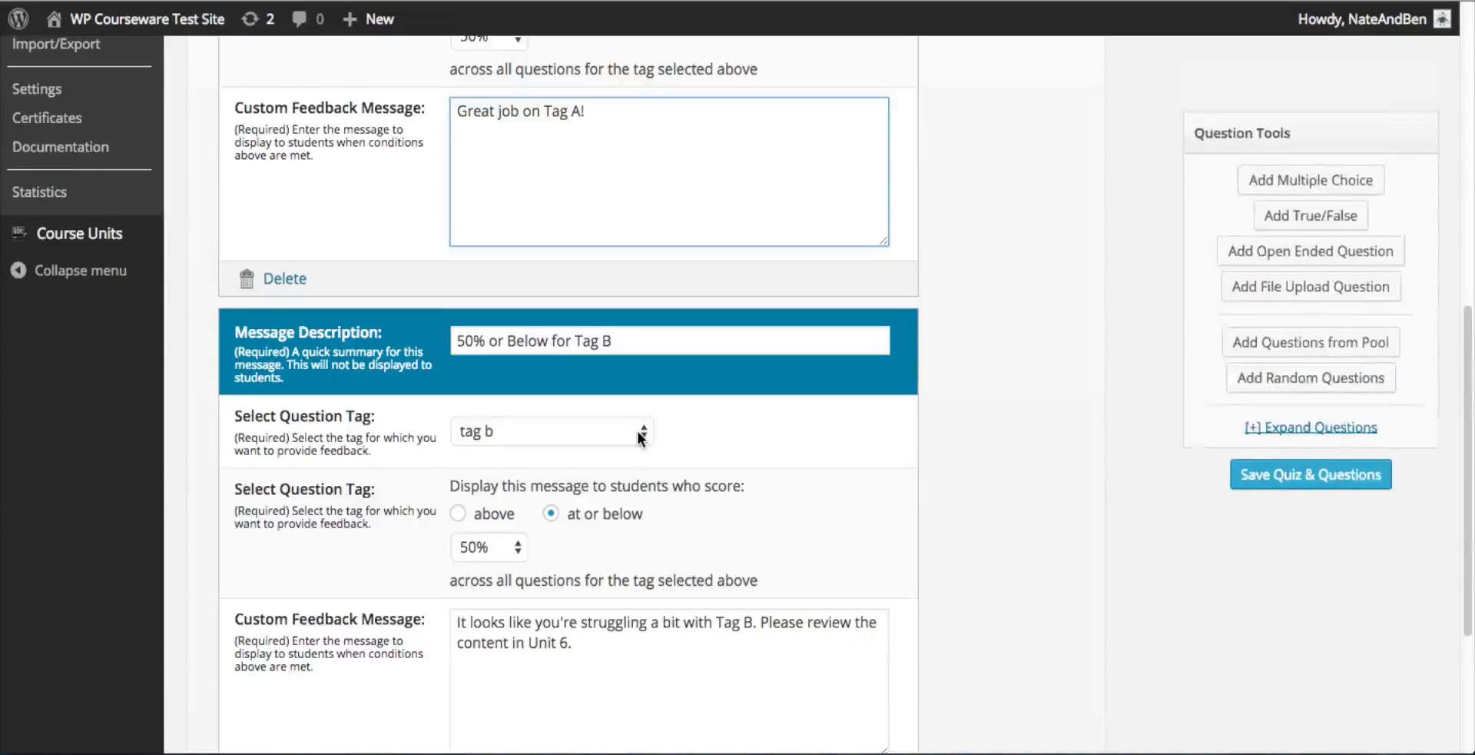
scroll(639, 430, down, 1)
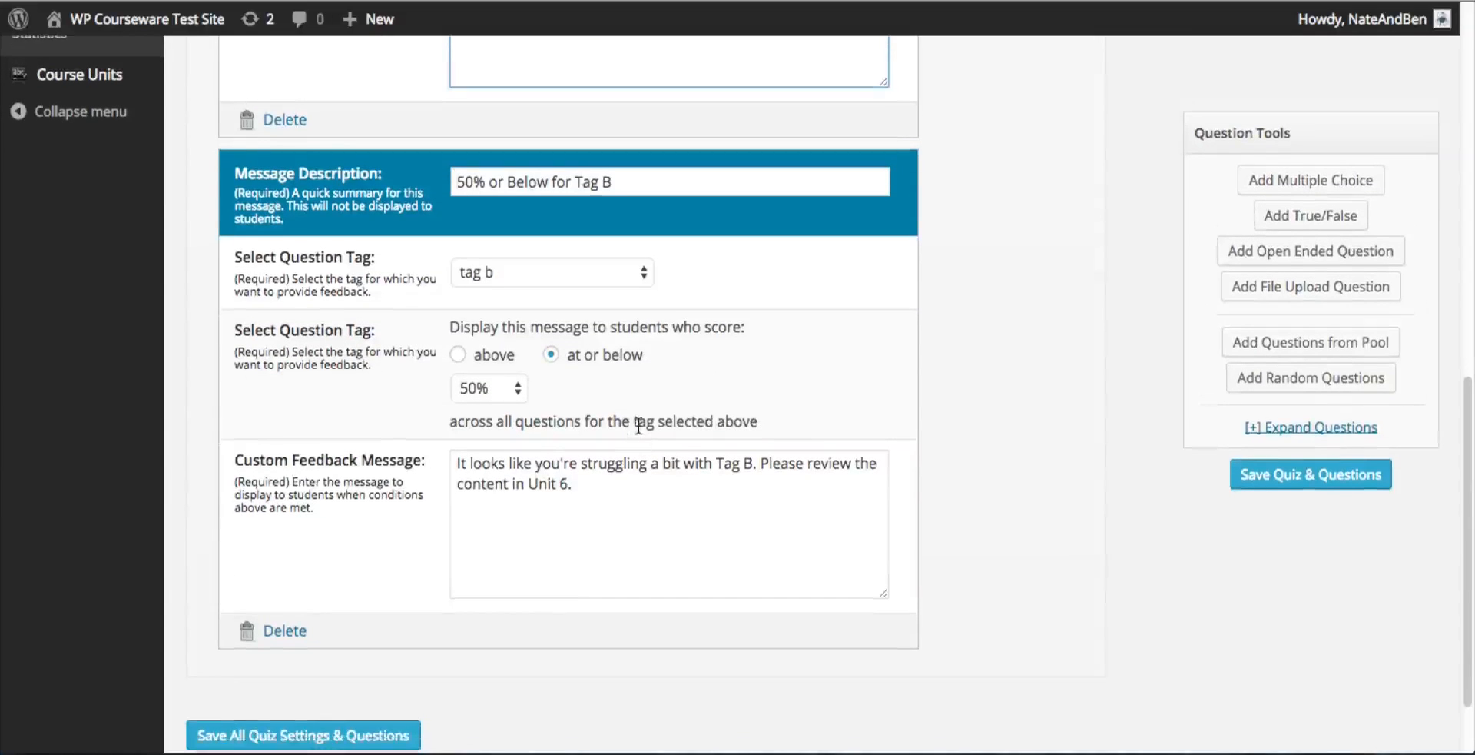
click(622, 177)
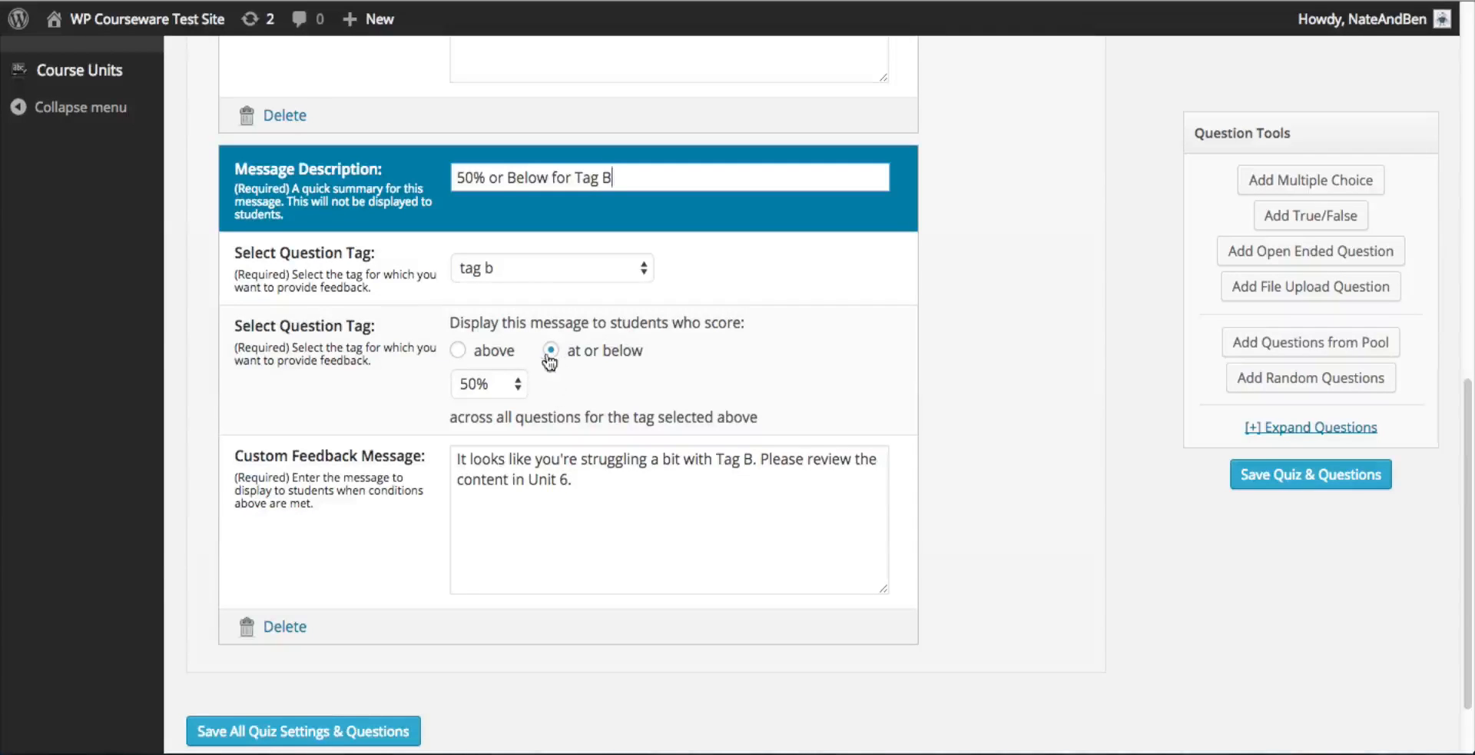
click(572, 482)
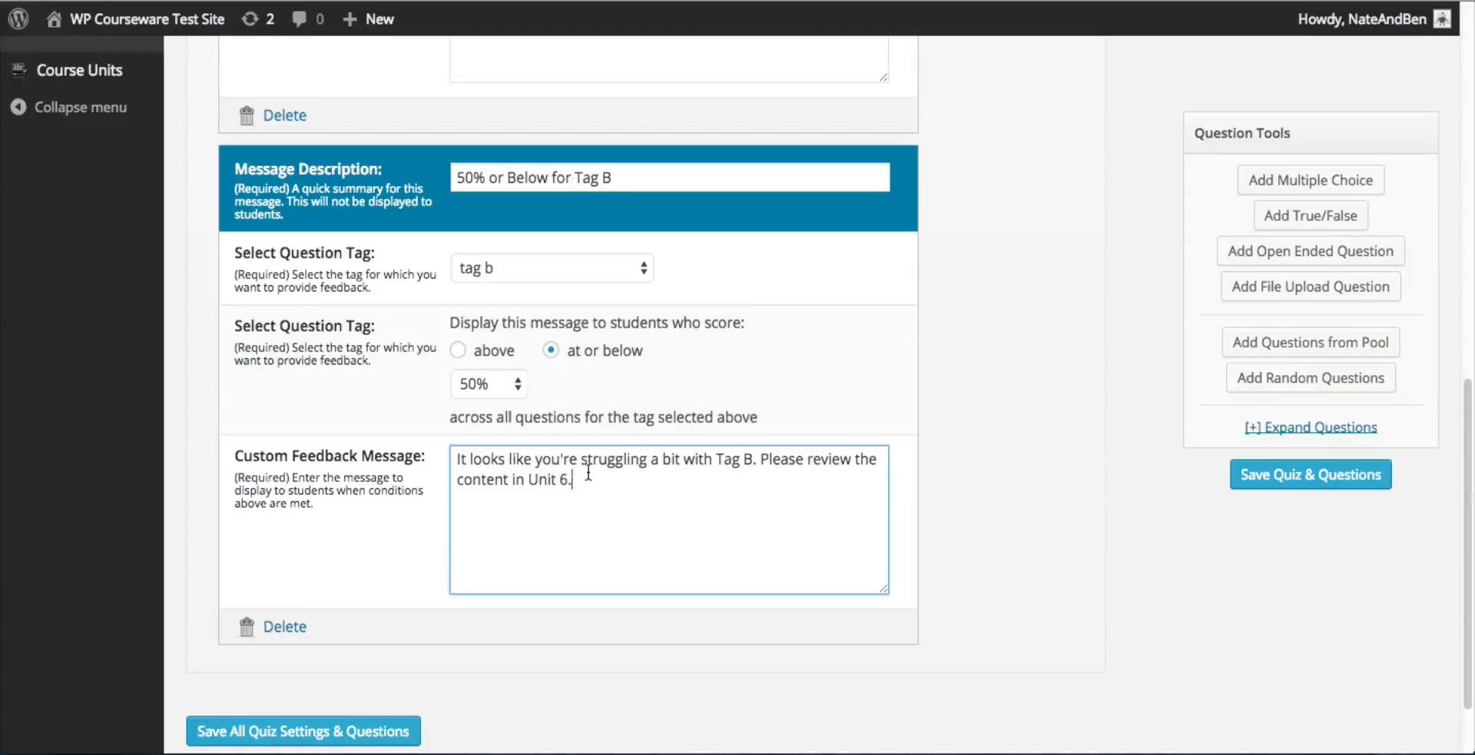
drag(590, 484, 436, 441)
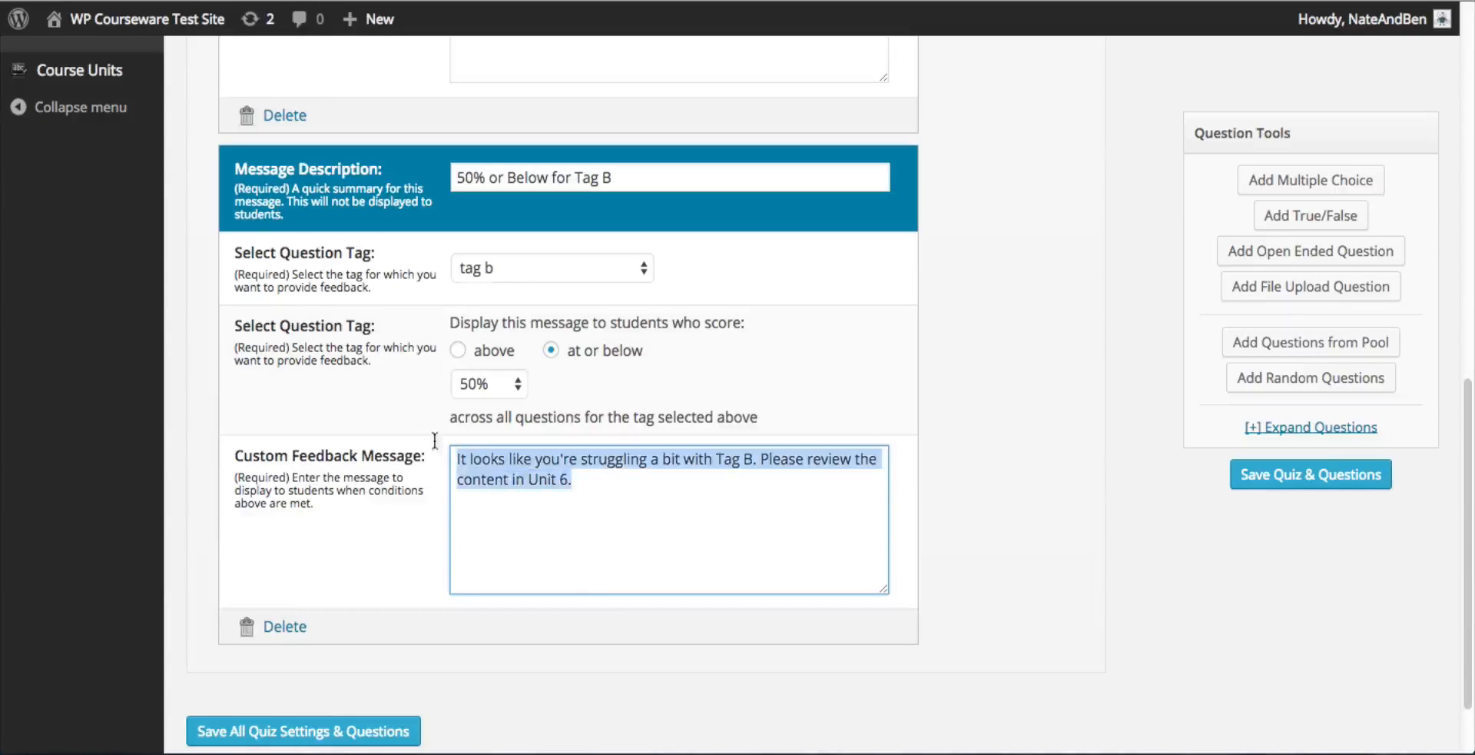
Save all quiz settings and questions, including the custom feedback messages.
click(583, 487)
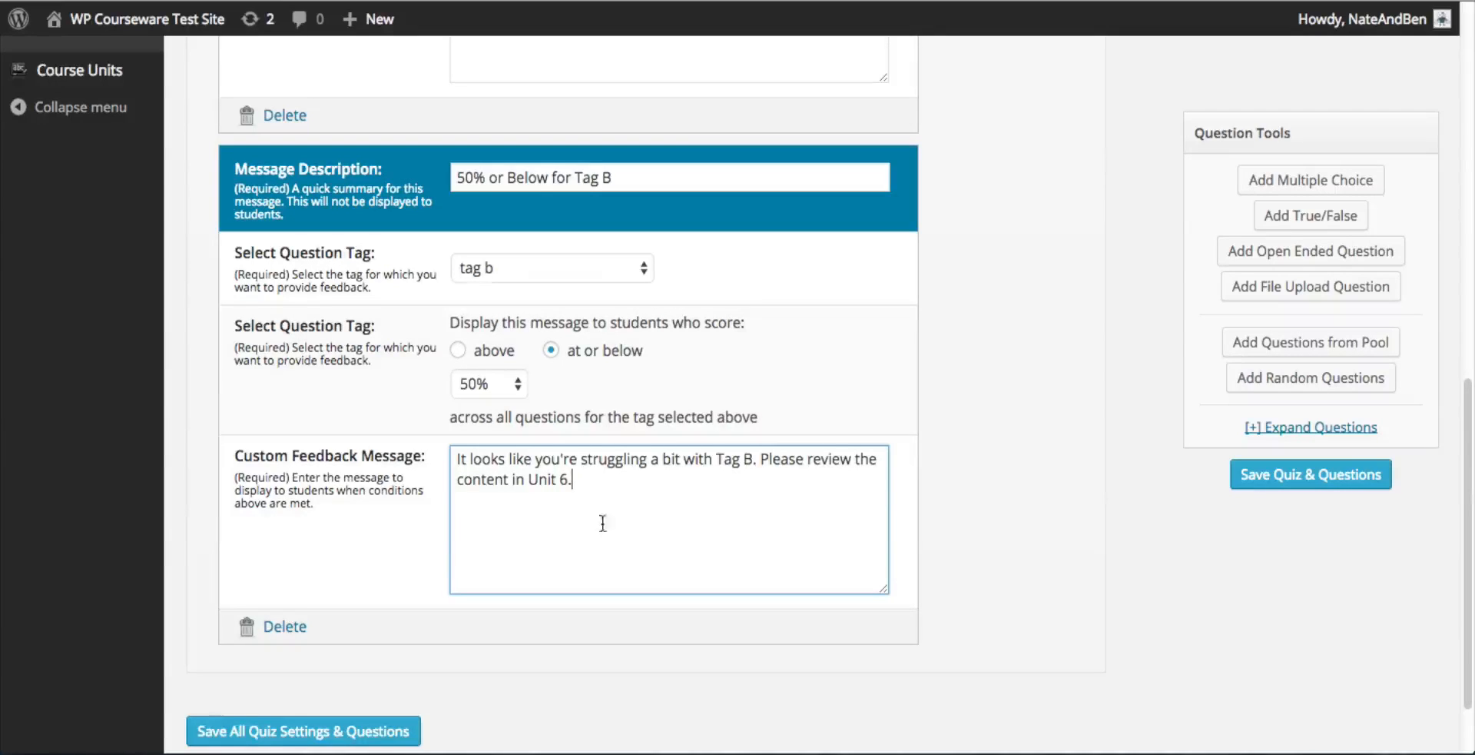
click(392, 731)
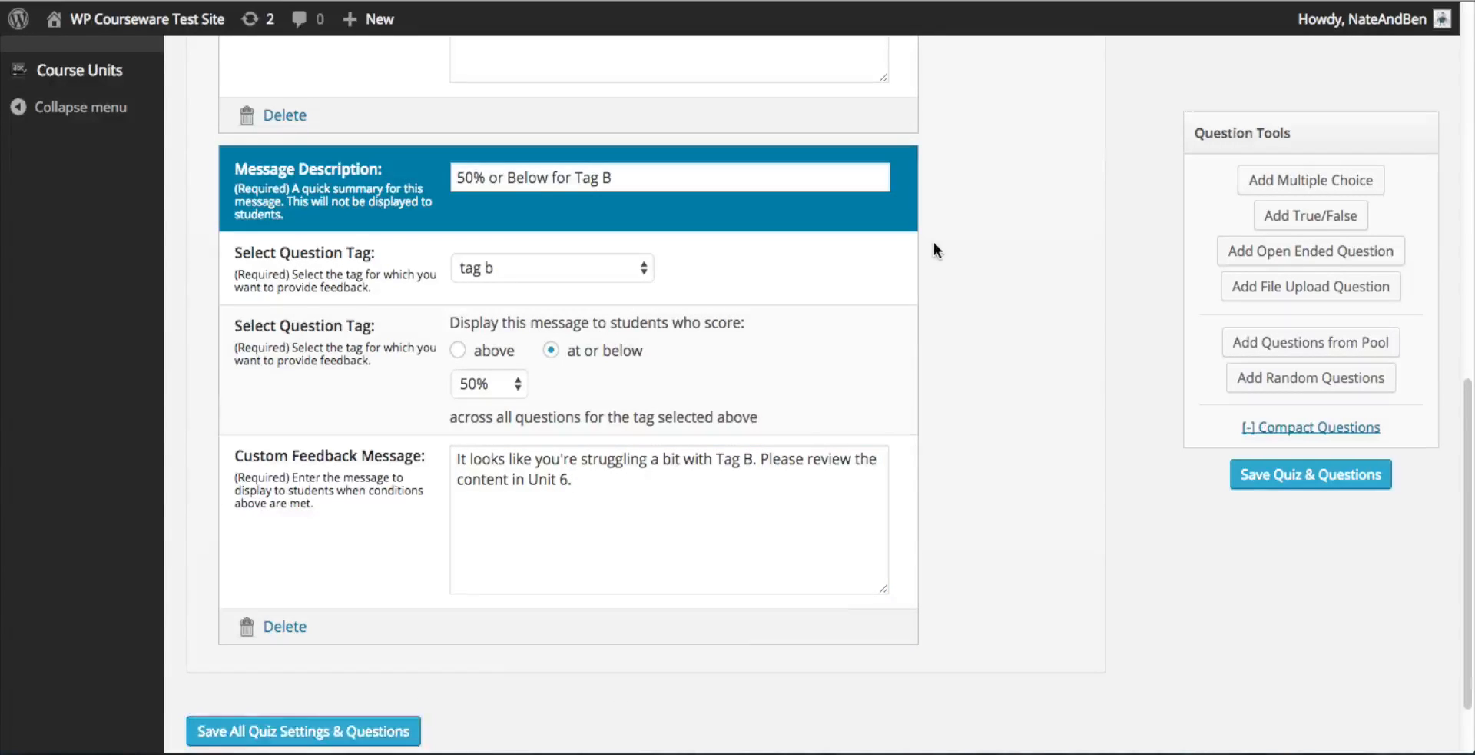
Add a multiple choice question to the quiz from the question management section.
scroll(935, 246, up, 3)
scroll(934, 245, up, 8)
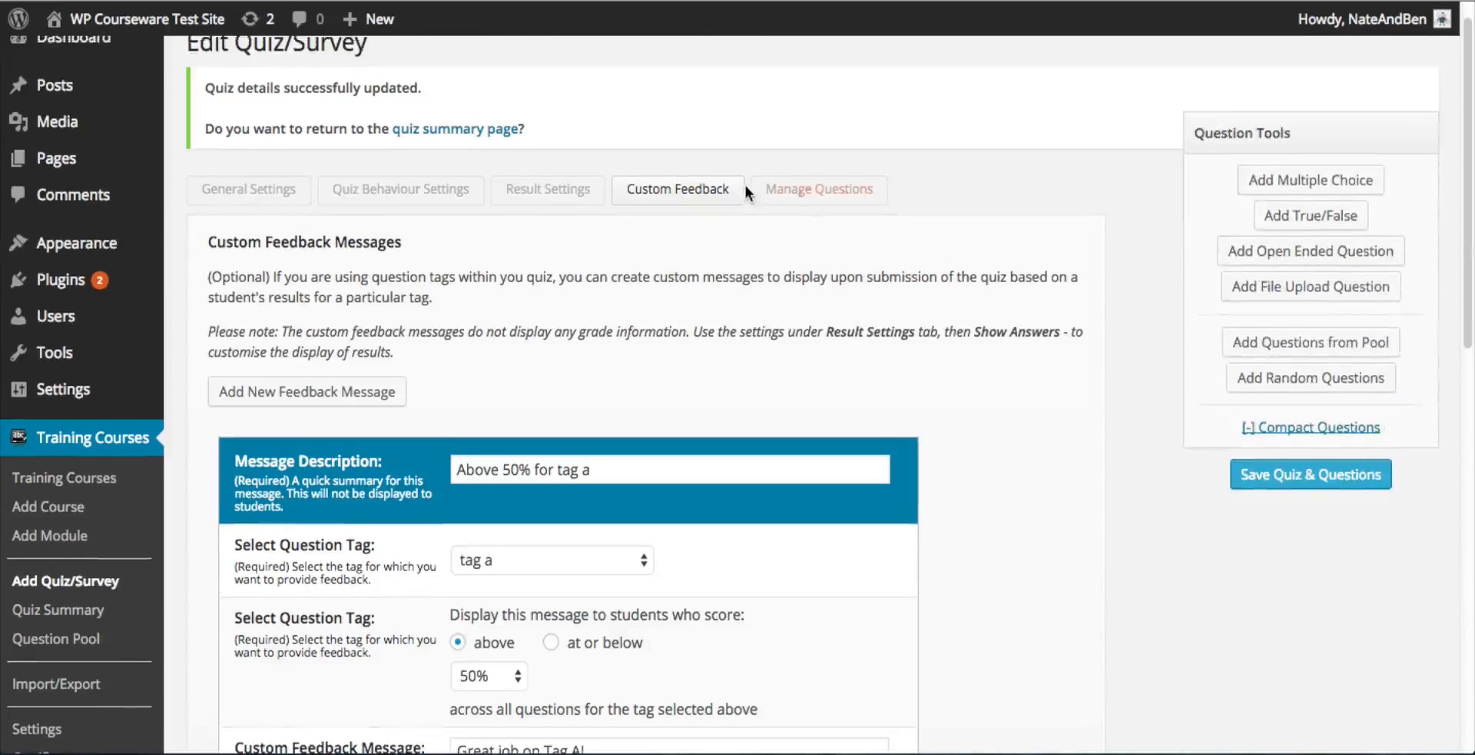
click(829, 197)
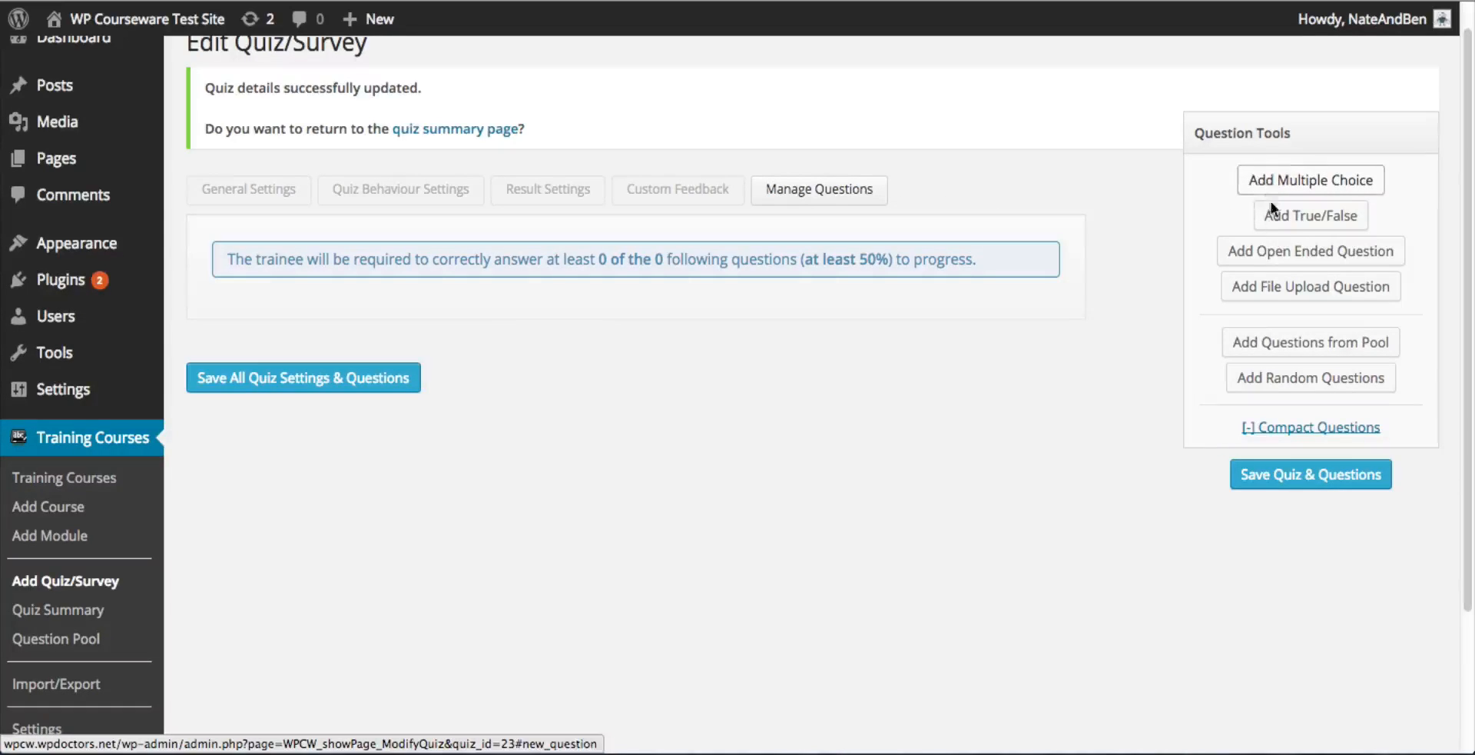
click(1300, 187)
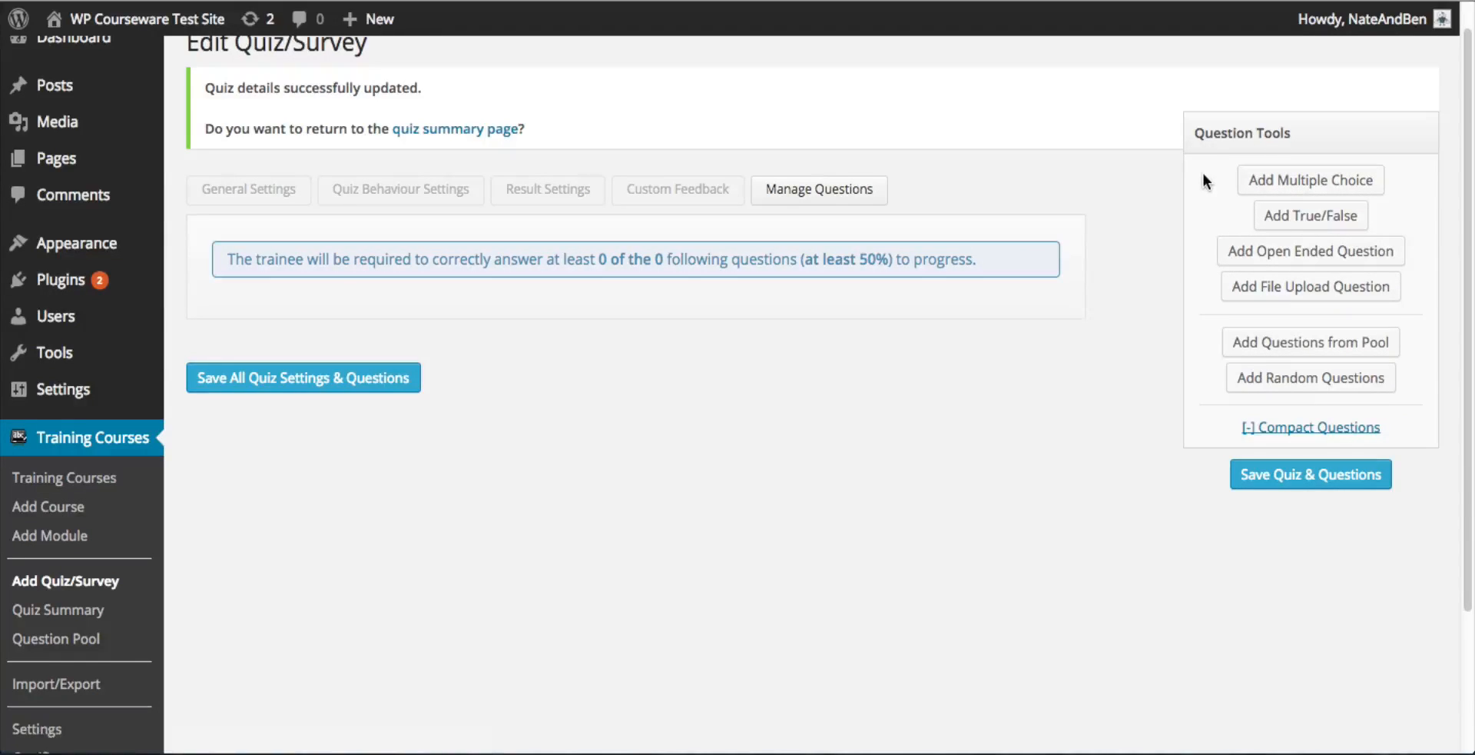
click(1269, 181)
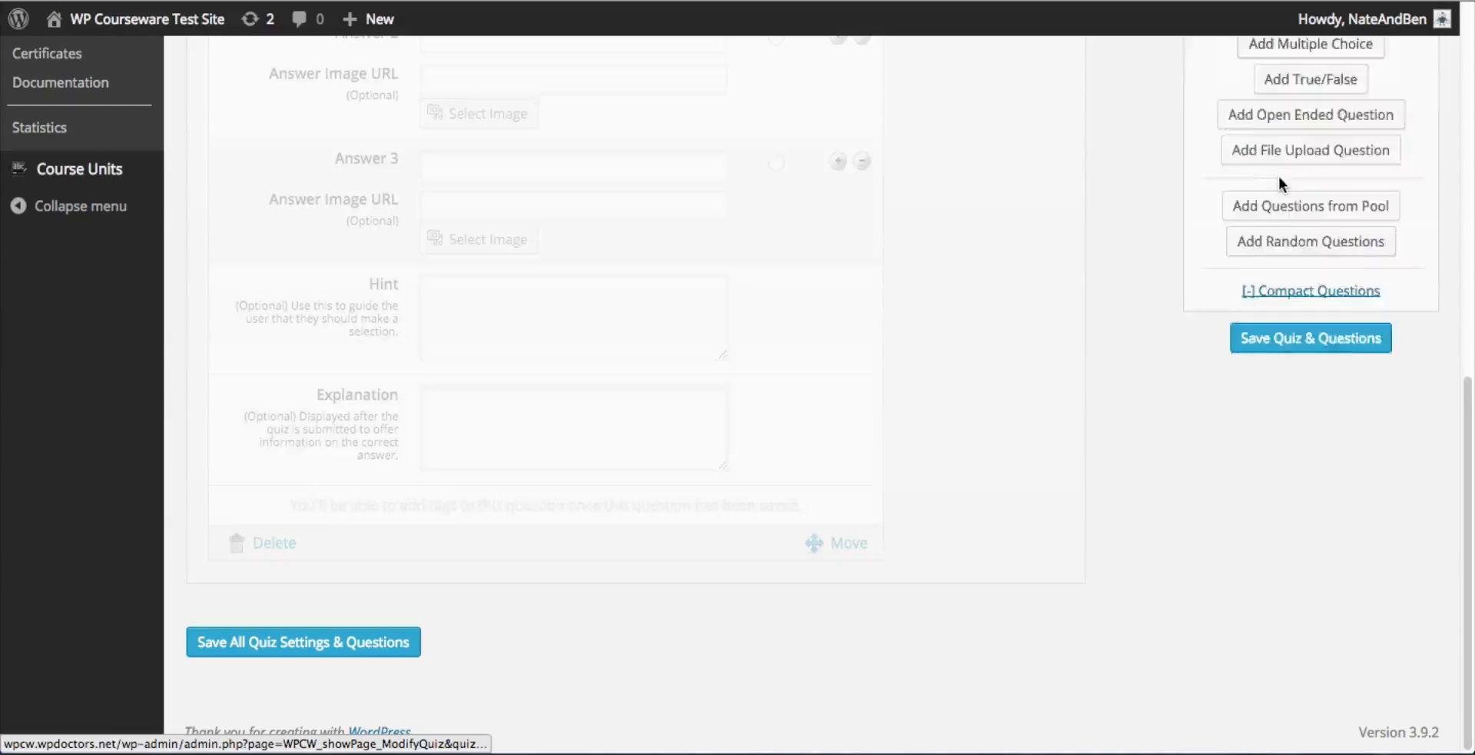
scroll(1061, 277, up, 1)
scroll(1060, 283, up, 3)
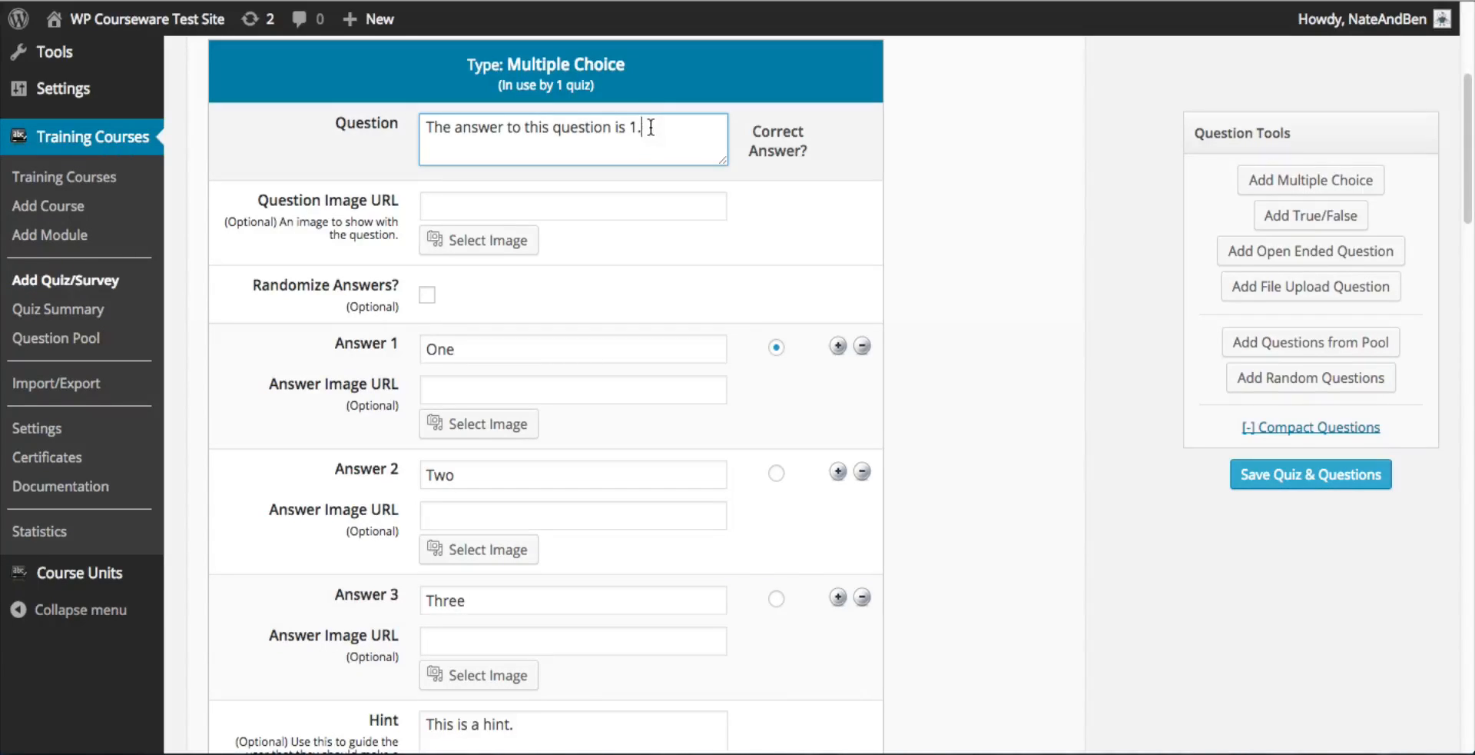
Examine the image options for the multiple choice question, including uploading files and choosing from the Media Library.
click(598, 205)
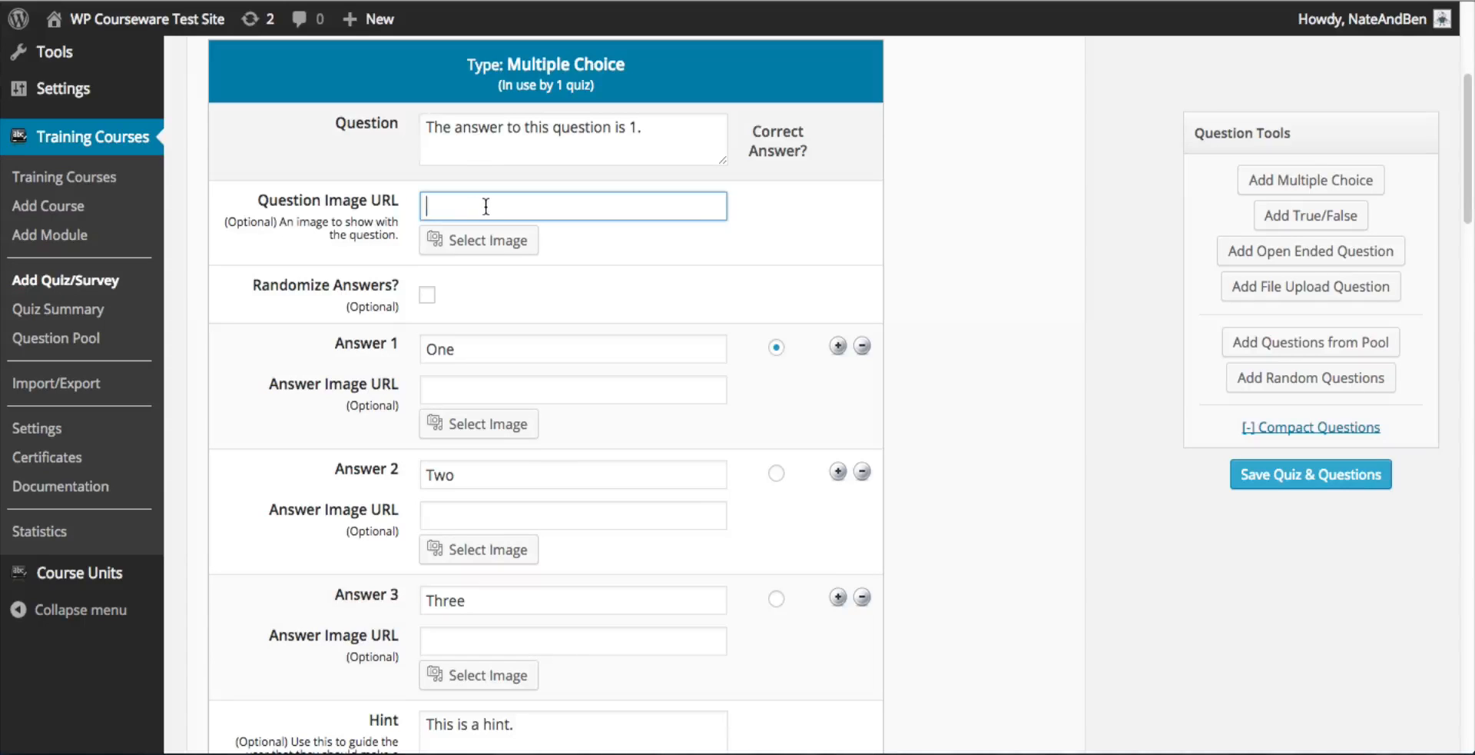
click(509, 253)
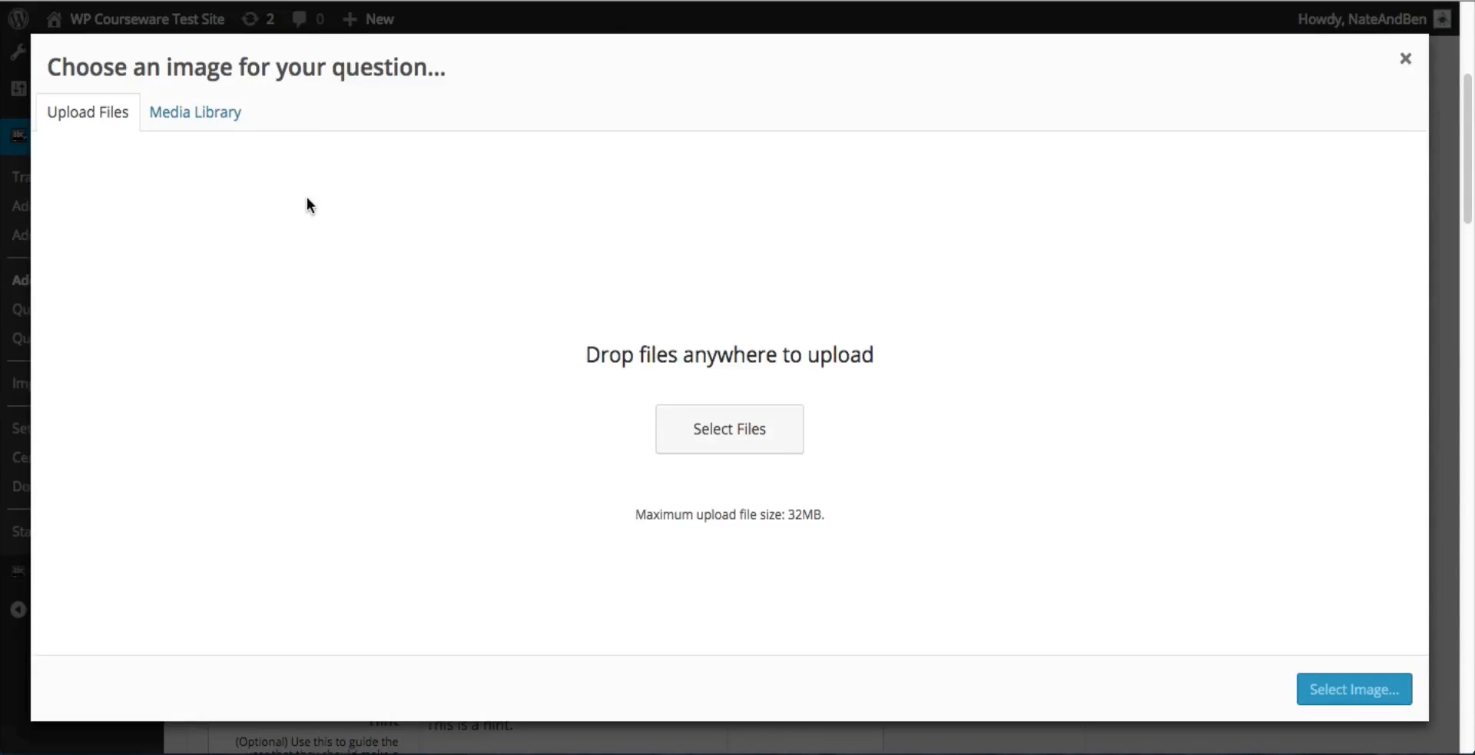
click(220, 113)
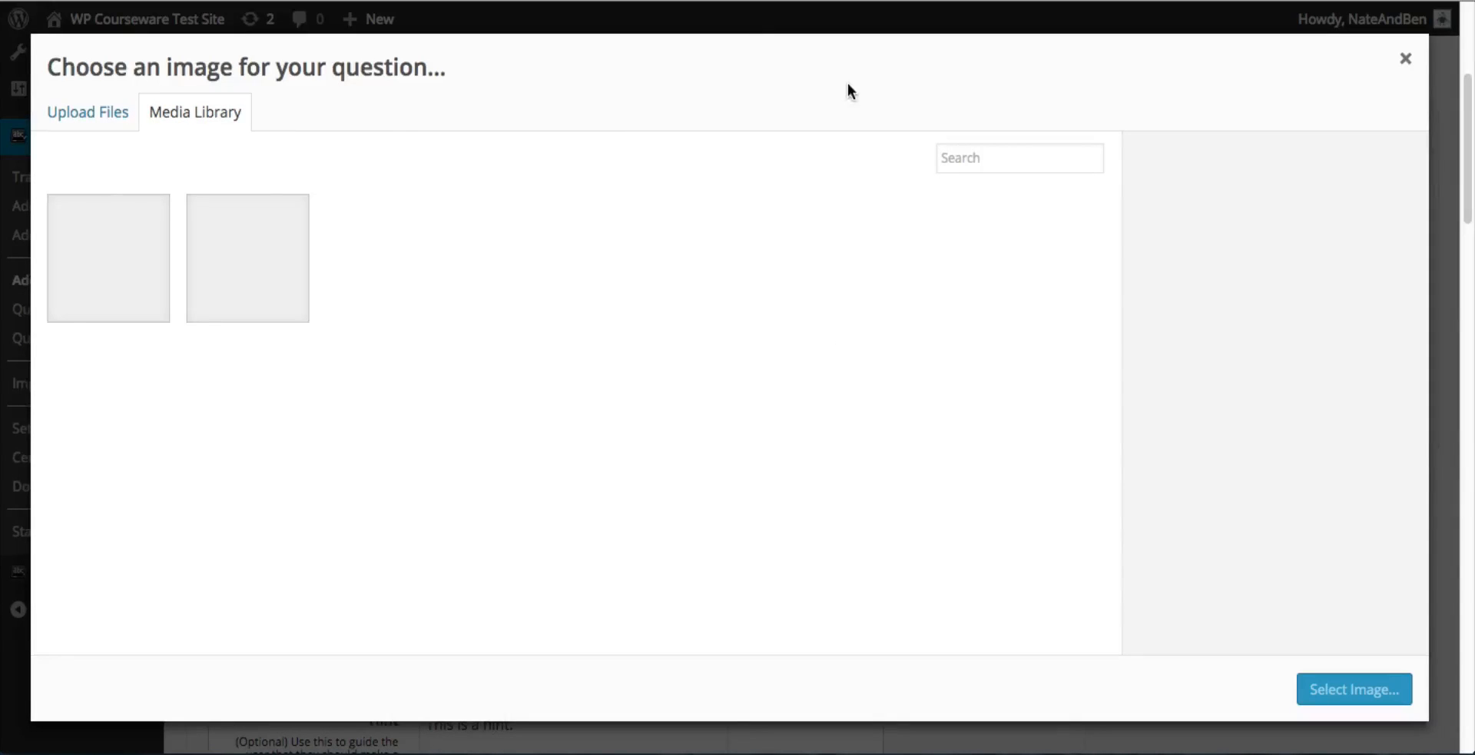
click(1406, 59)
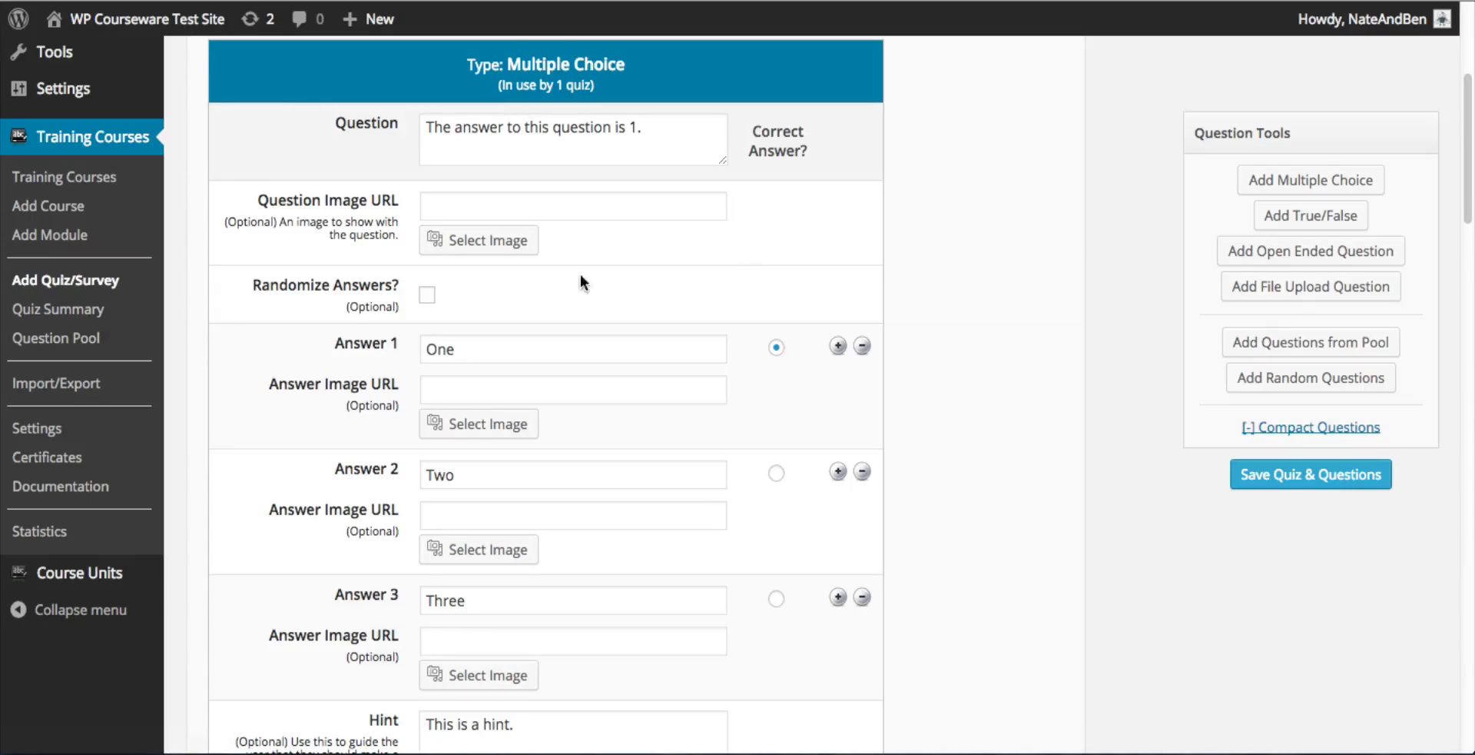
Enable randomized answers for the multiple choice question with 5 answers to display.
scroll(538, 268, down, 1)
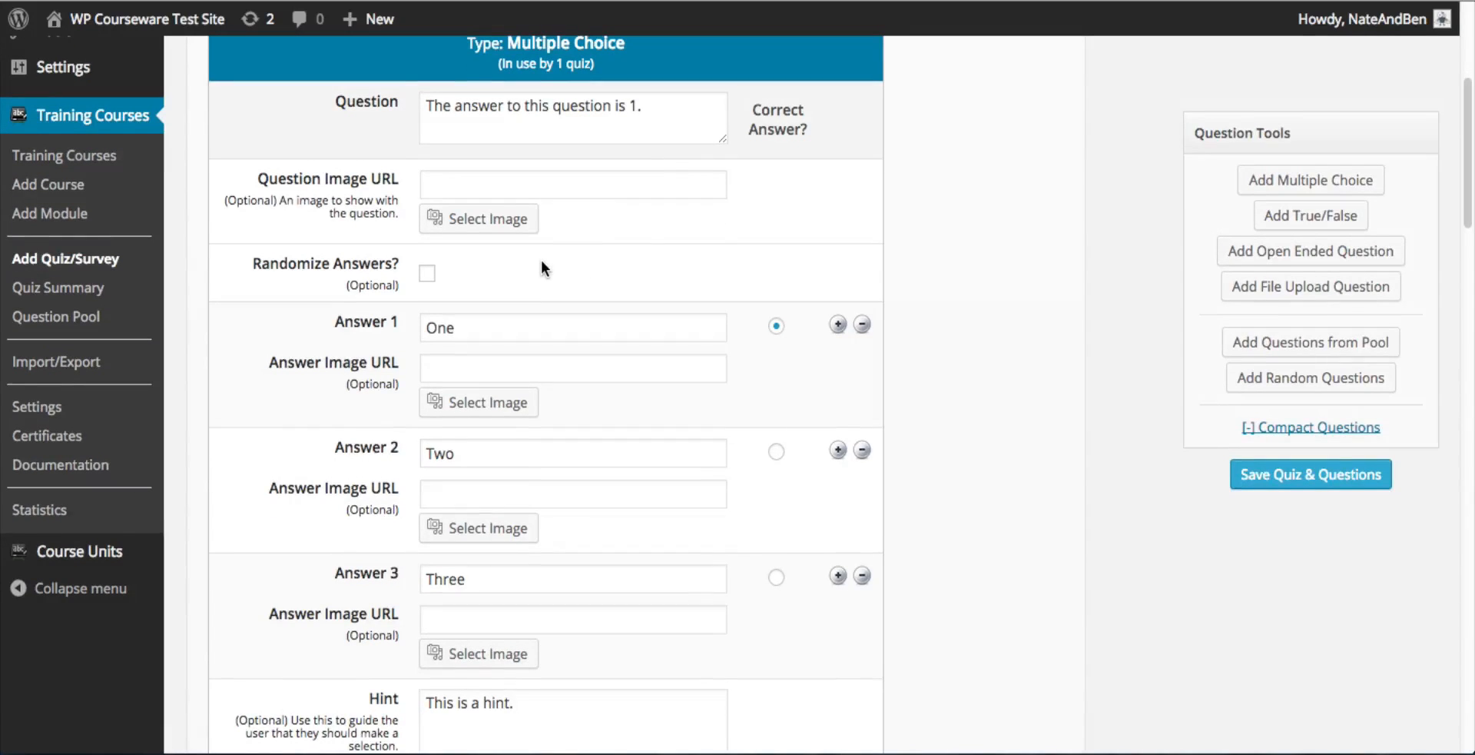
click(428, 277)
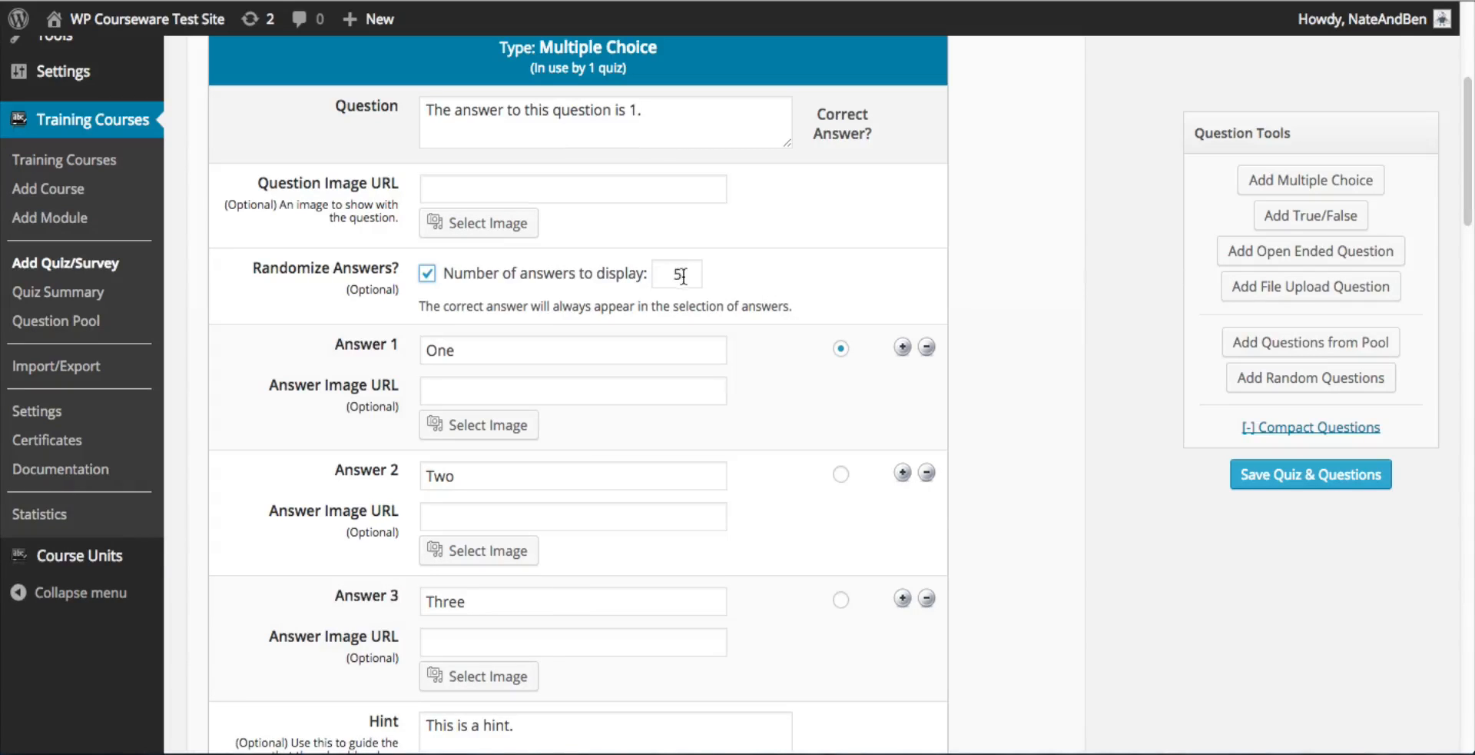
drag(685, 274, 660, 271)
click(753, 274)
scroll(786, 259, down, 2)
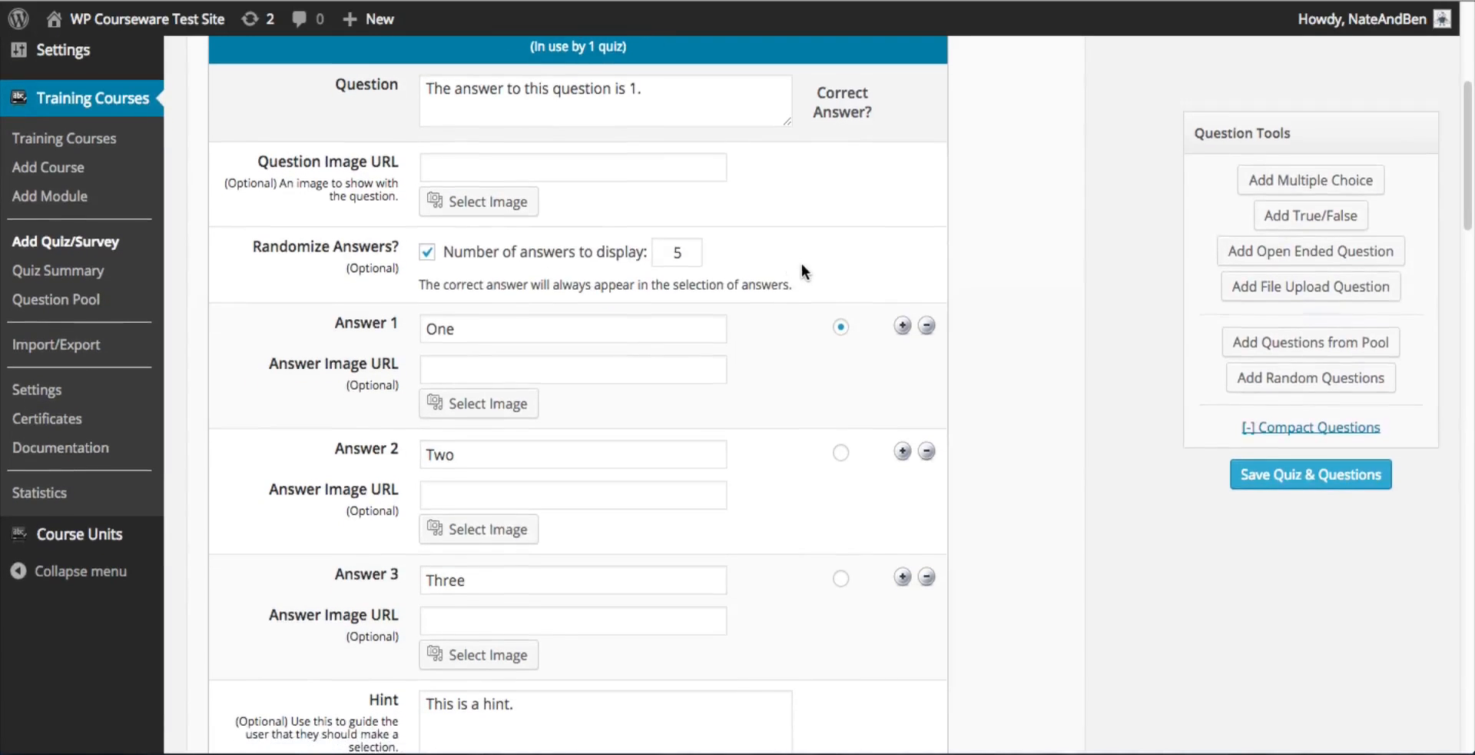
Examine the text, image URL and correct-answer marker of answers One, Two and Three, keeping One as the correct answer.
scroll(787, 270, down, 3)
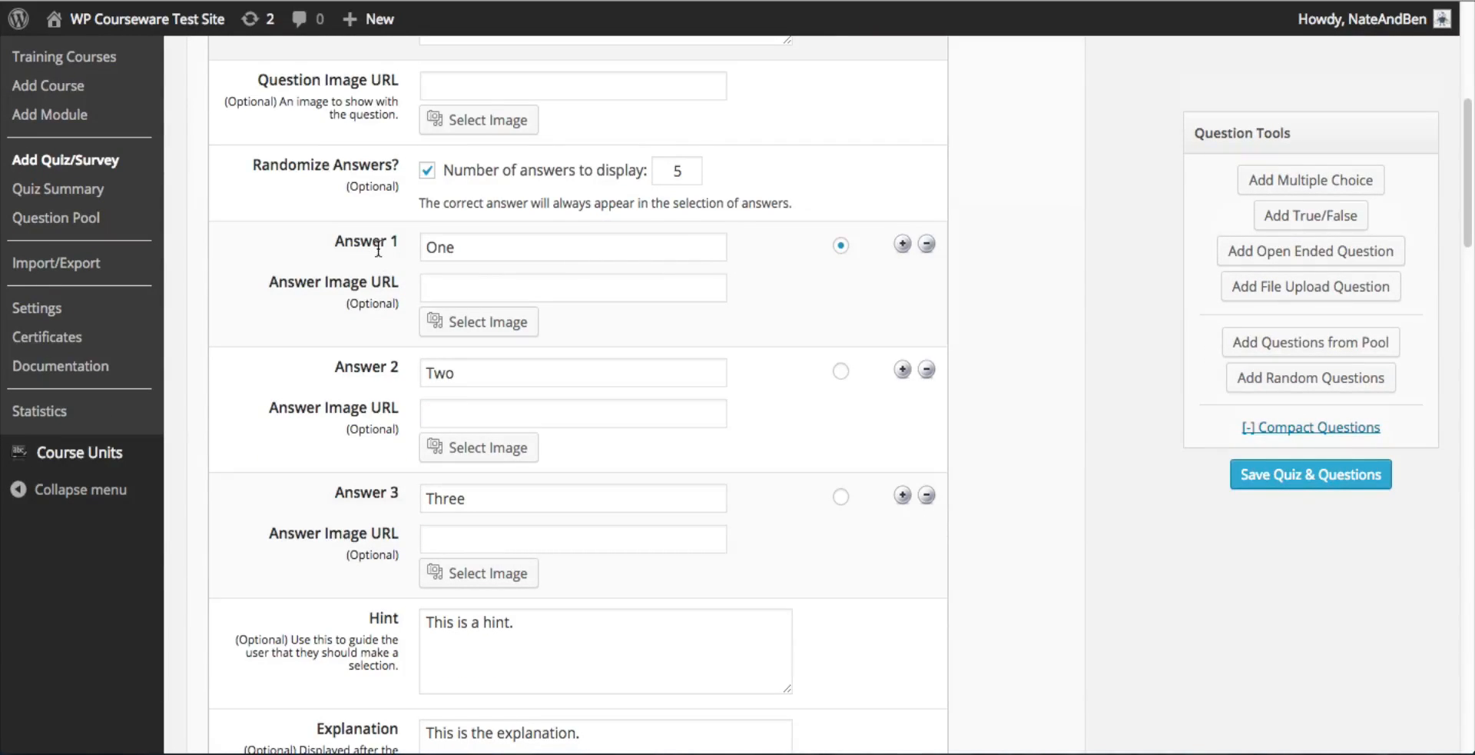
click(437, 286)
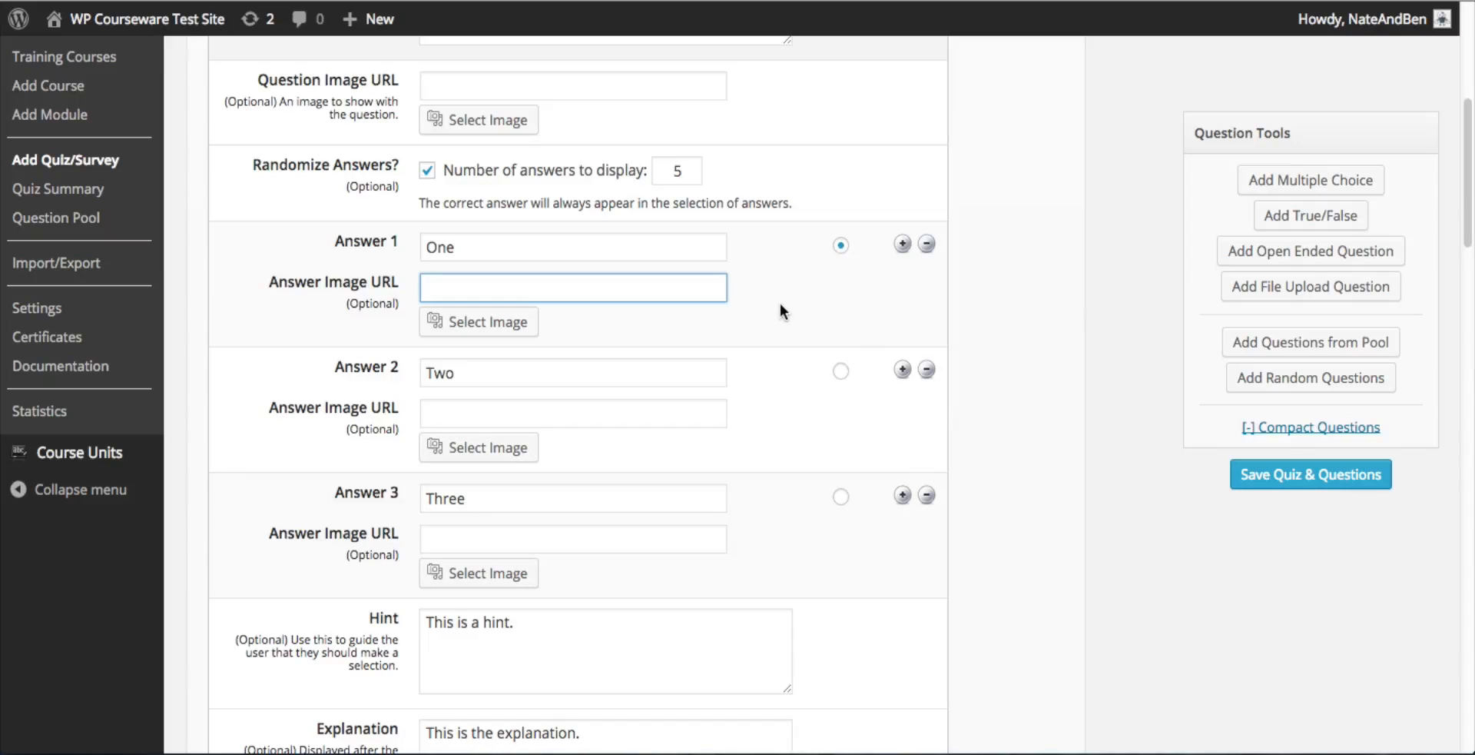
click(841, 247)
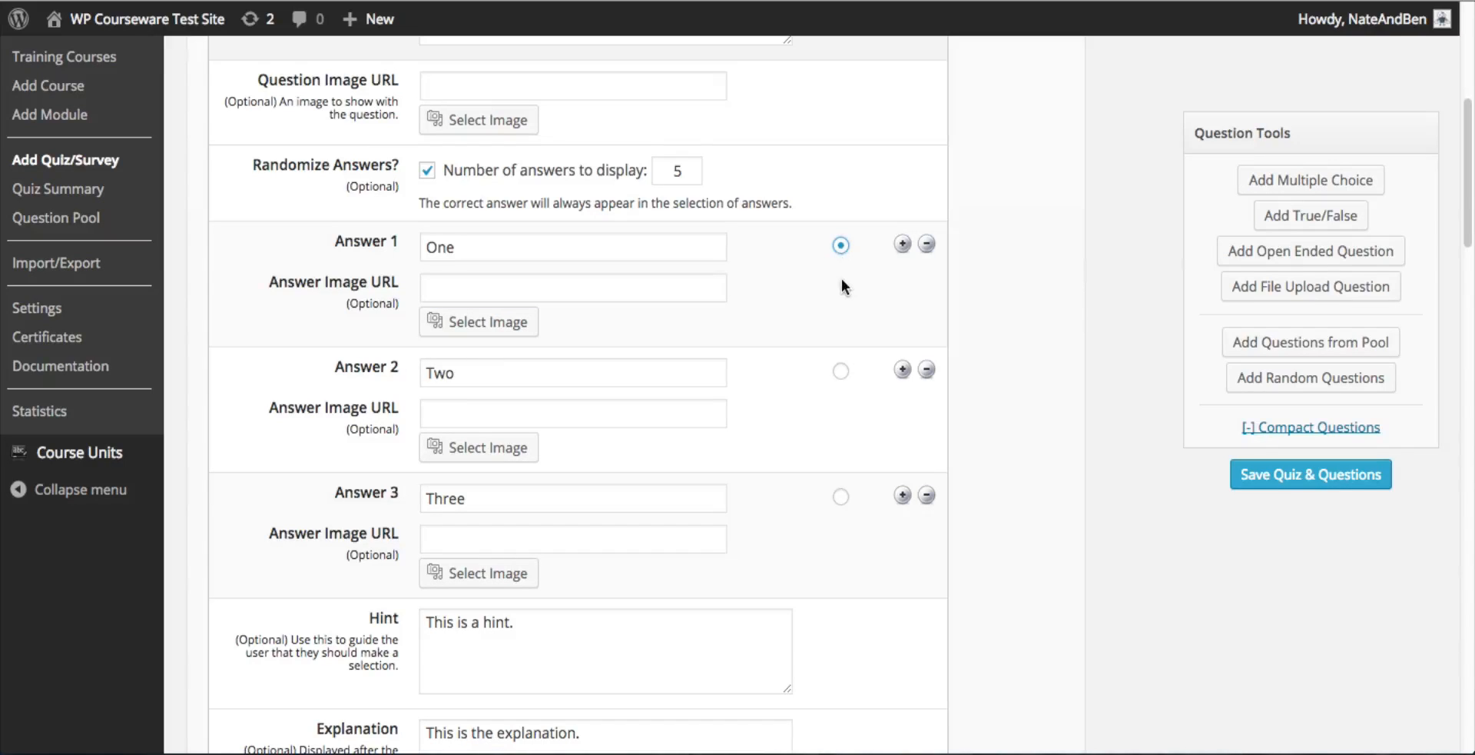
scroll(843, 242, up, 2)
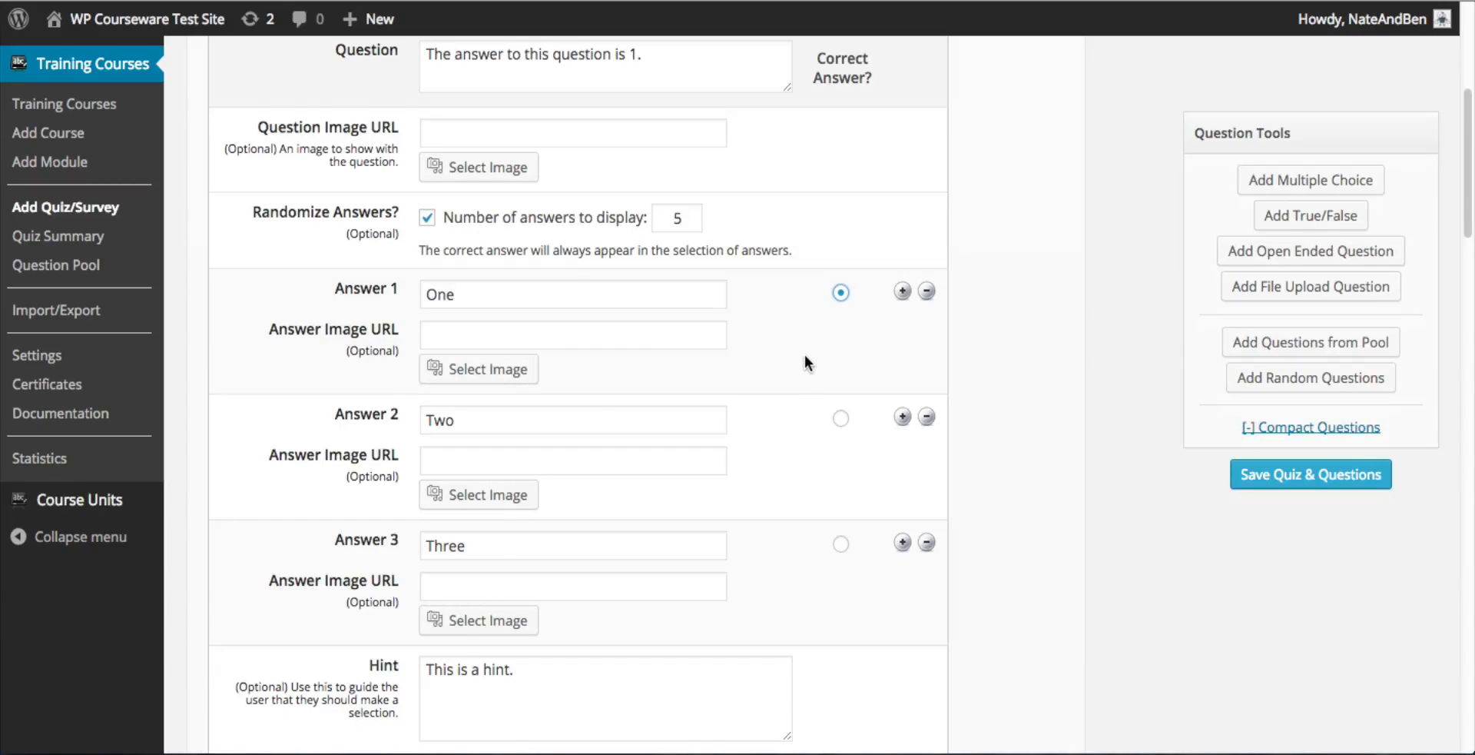
click(597, 419)
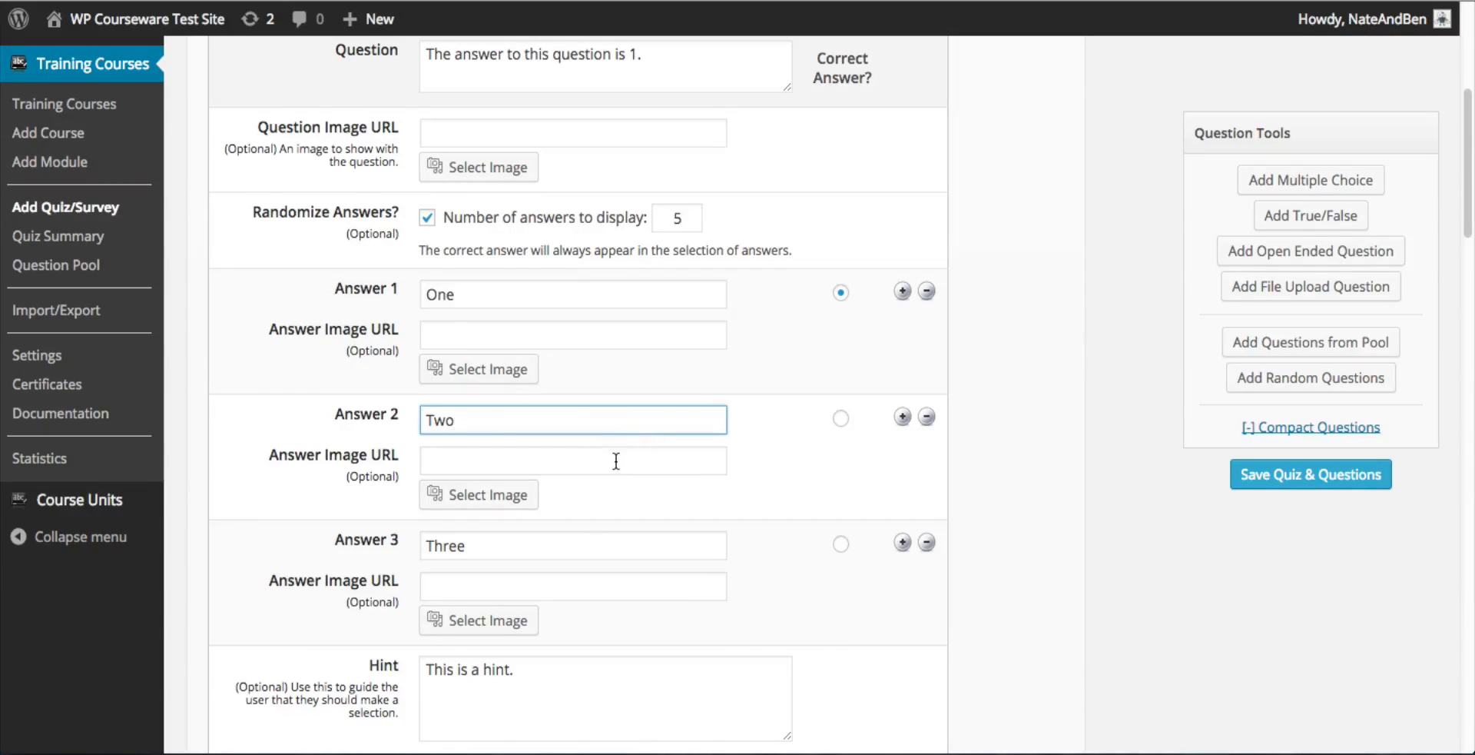
click(842, 419)
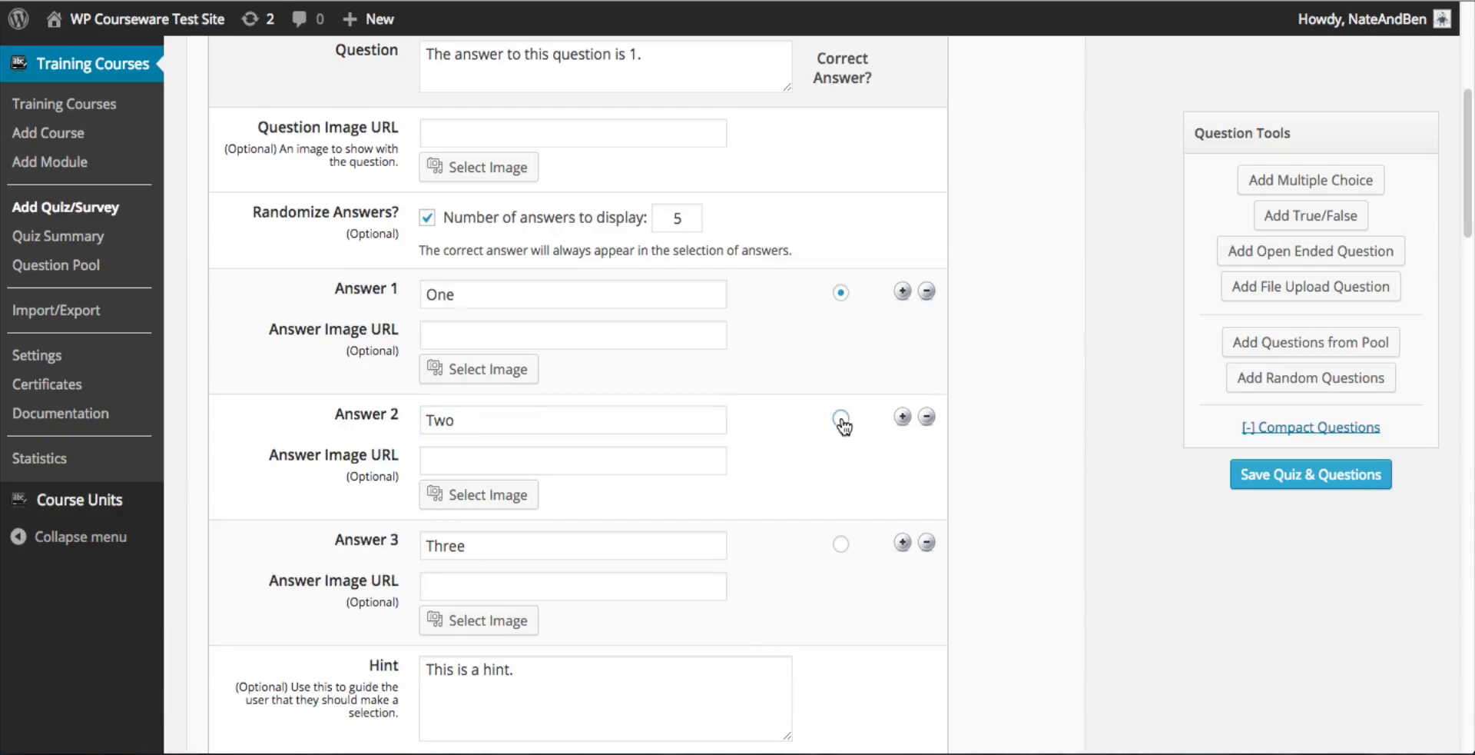
click(842, 292)
click(535, 455)
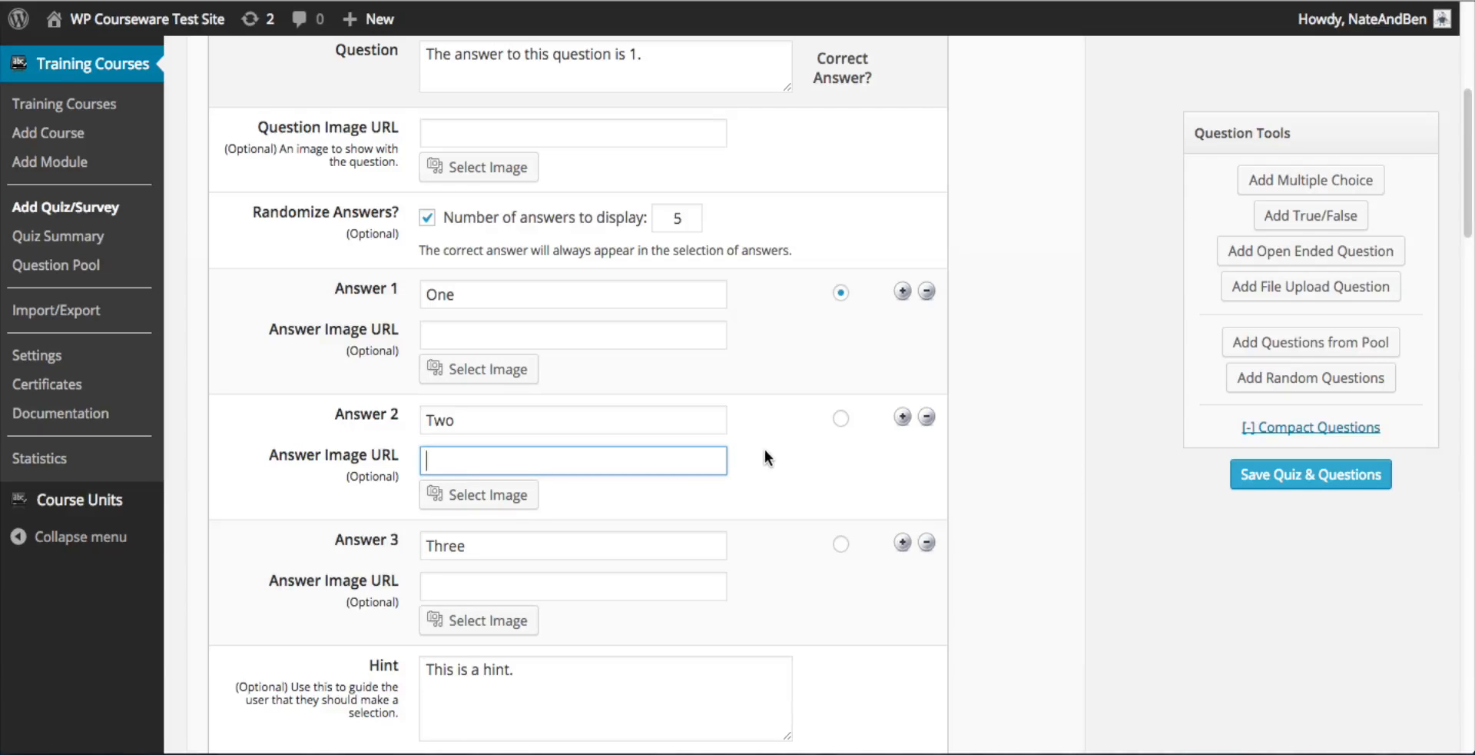
scroll(786, 427, down, 1)
scroll(786, 424, down, 1)
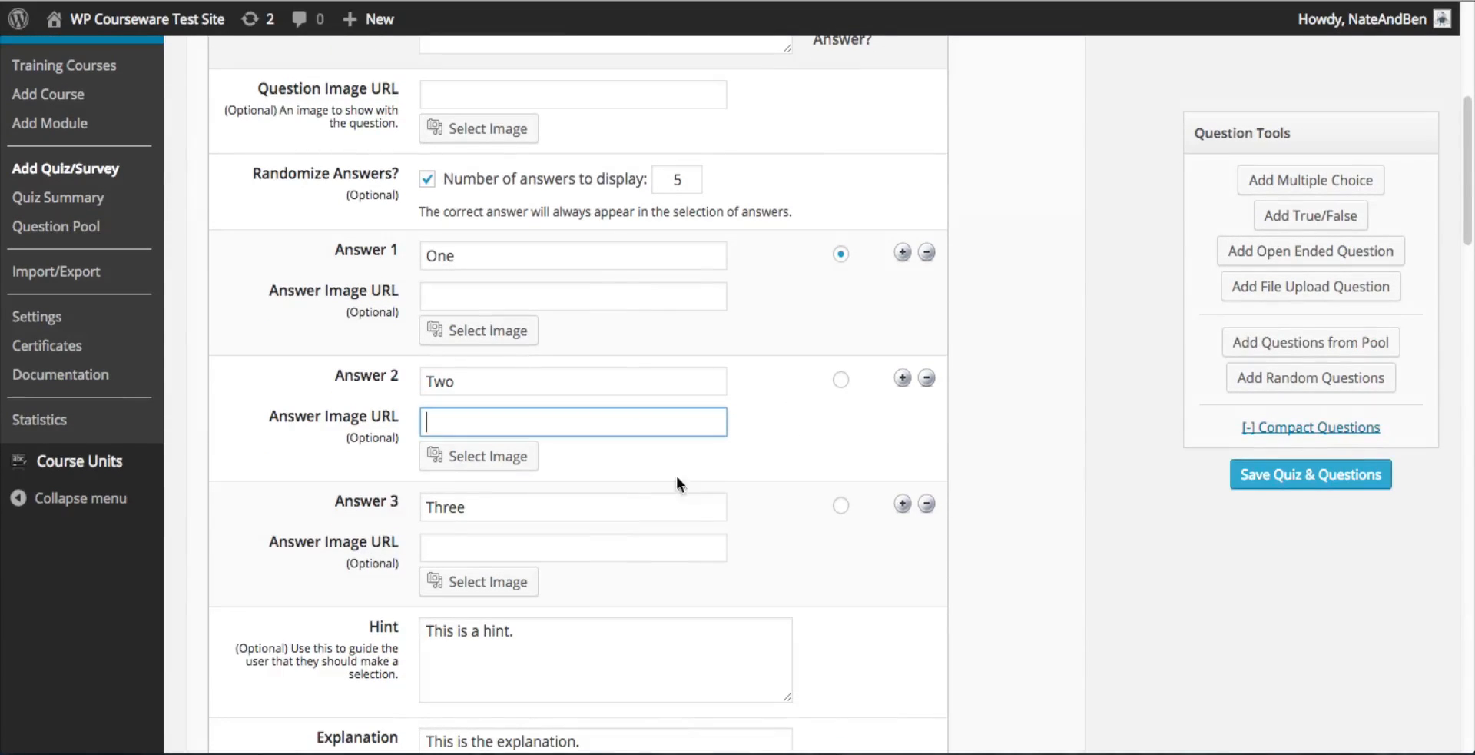
click(481, 506)
scroll(777, 488, down, 1)
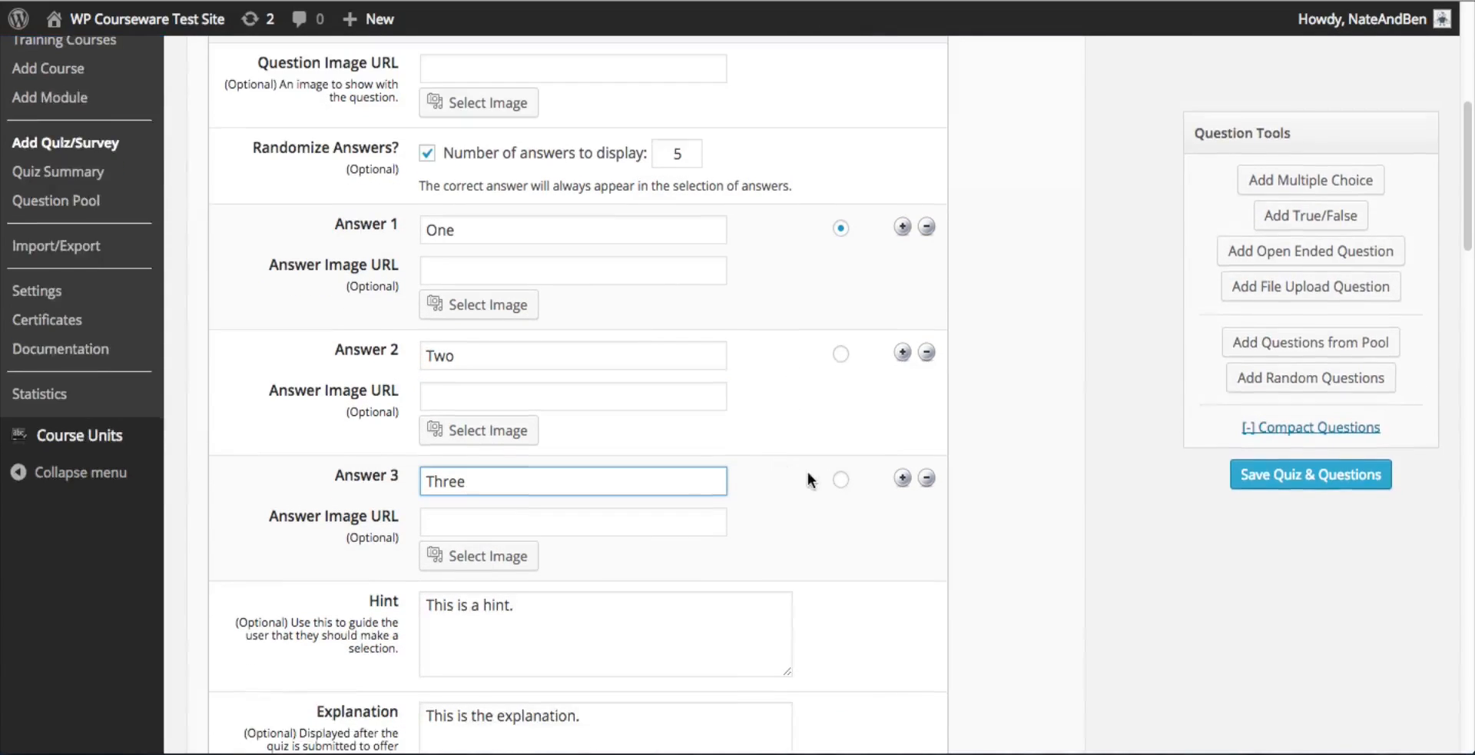
Add a blank fourth answer after Three and remove it again.
click(903, 480)
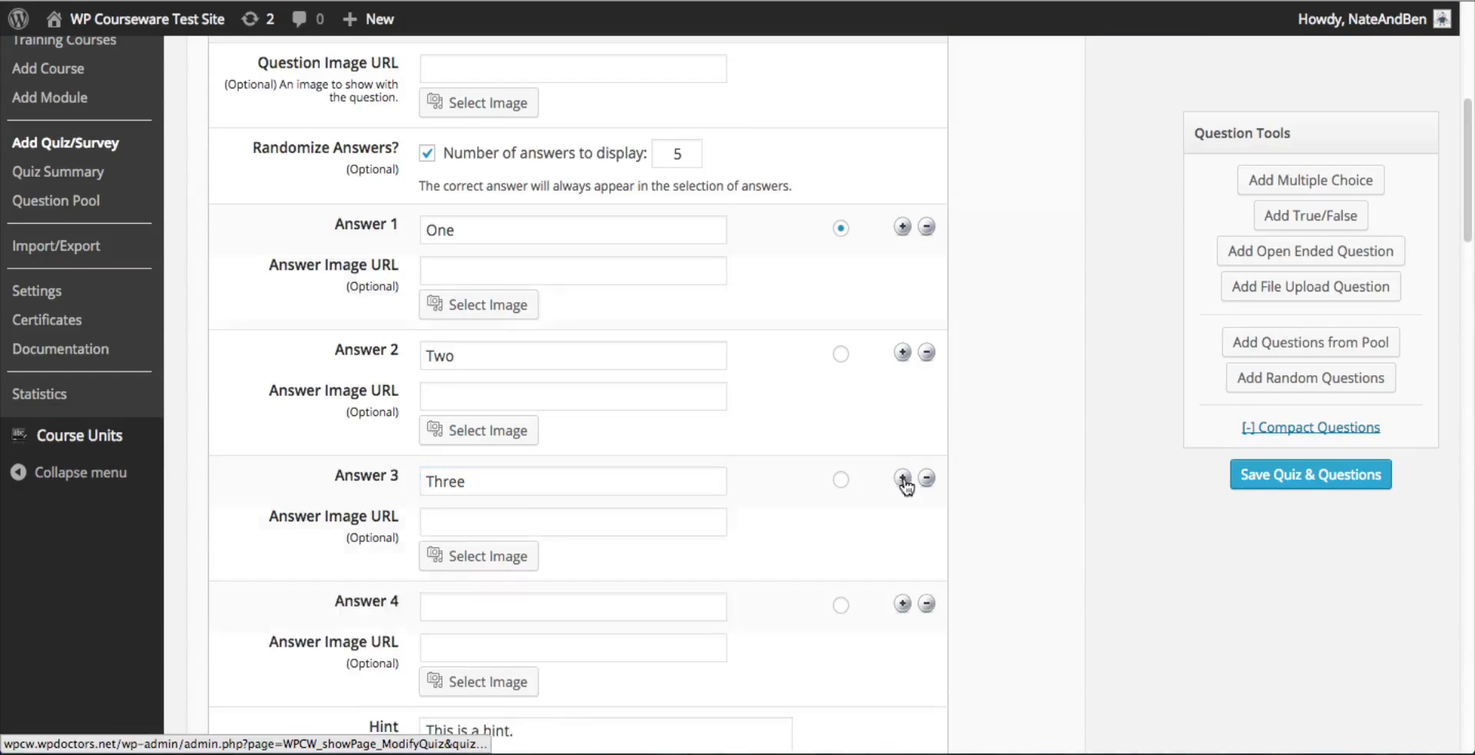
scroll(839, 444, down, 3)
scroll(851, 427, down, 1)
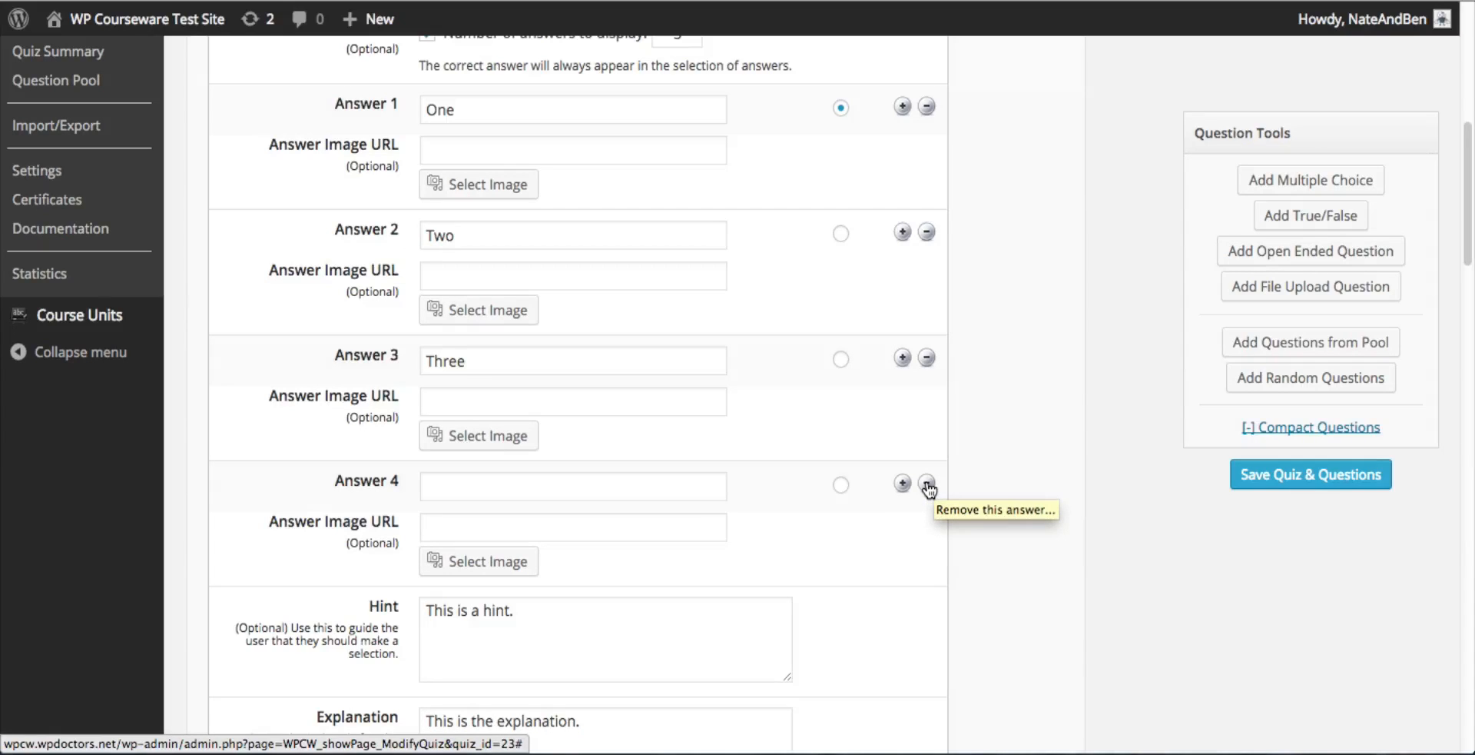
click(929, 486)
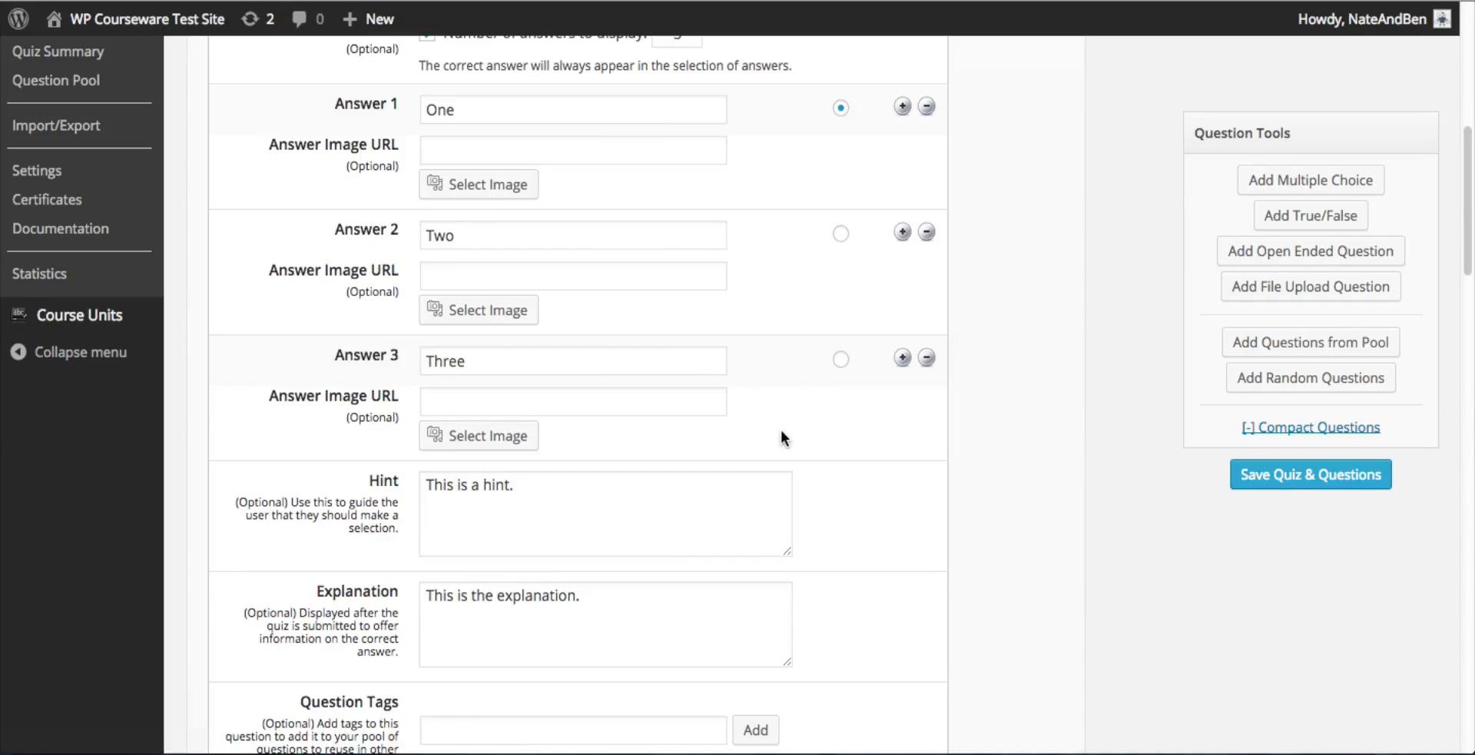
Examine the hint and explanation texts of the multiple choice question.
click(526, 484)
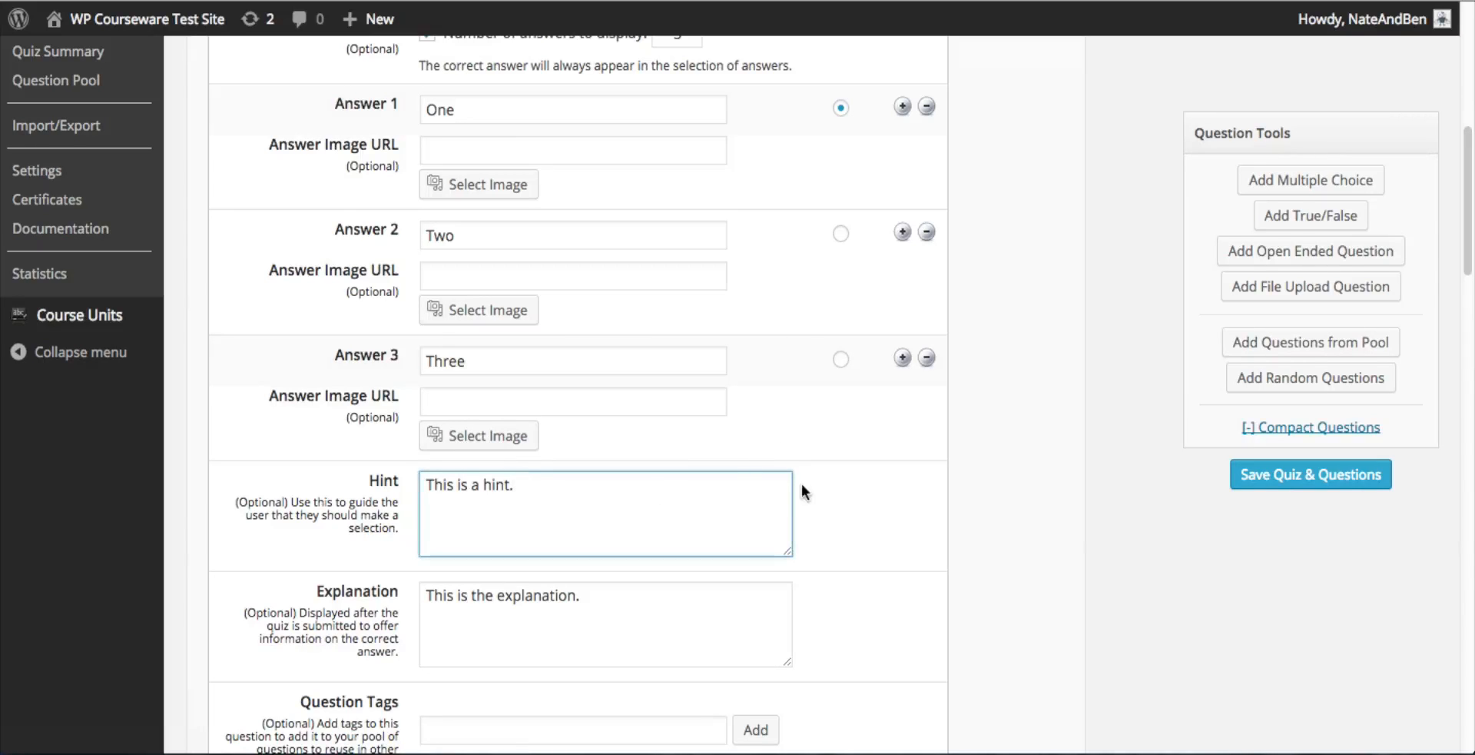
scroll(868, 481, down, 2)
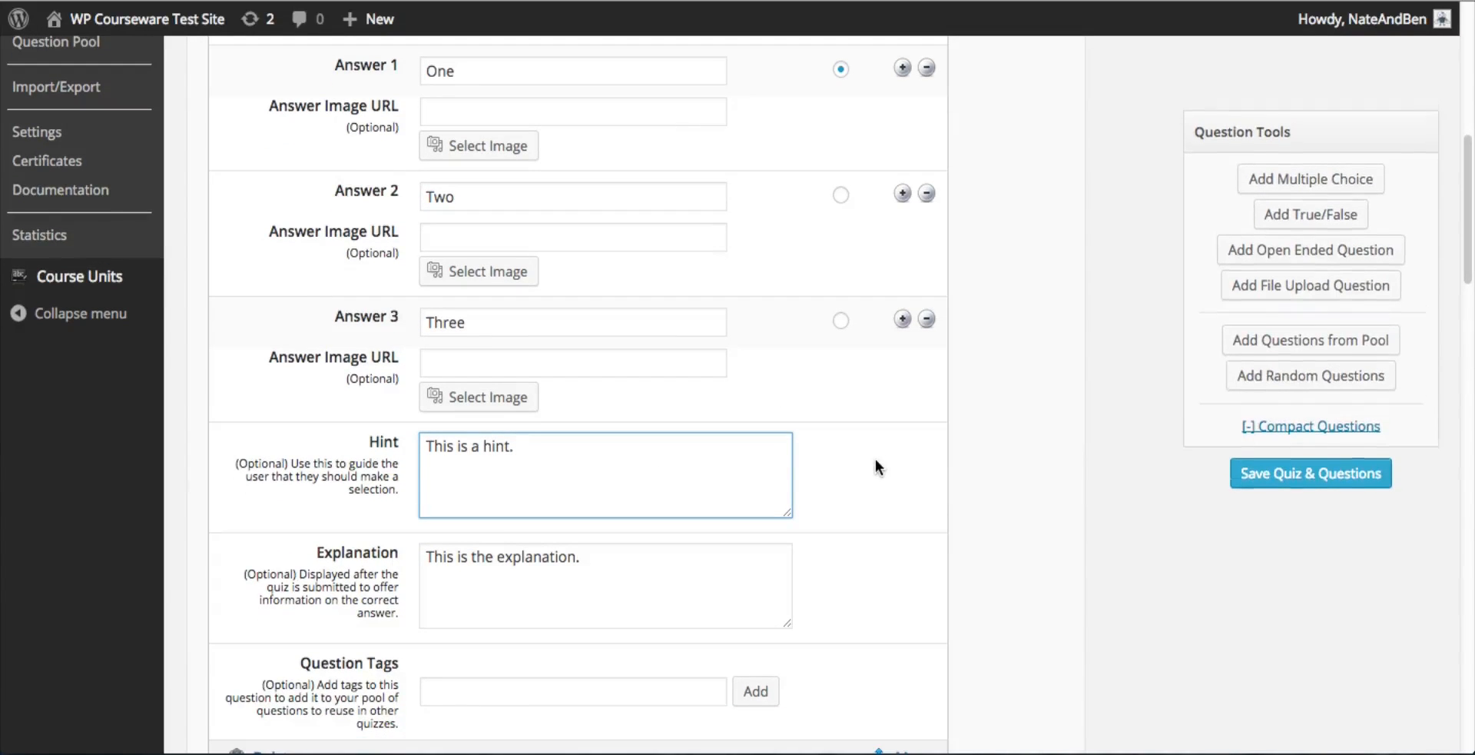
scroll(875, 459, down, 2)
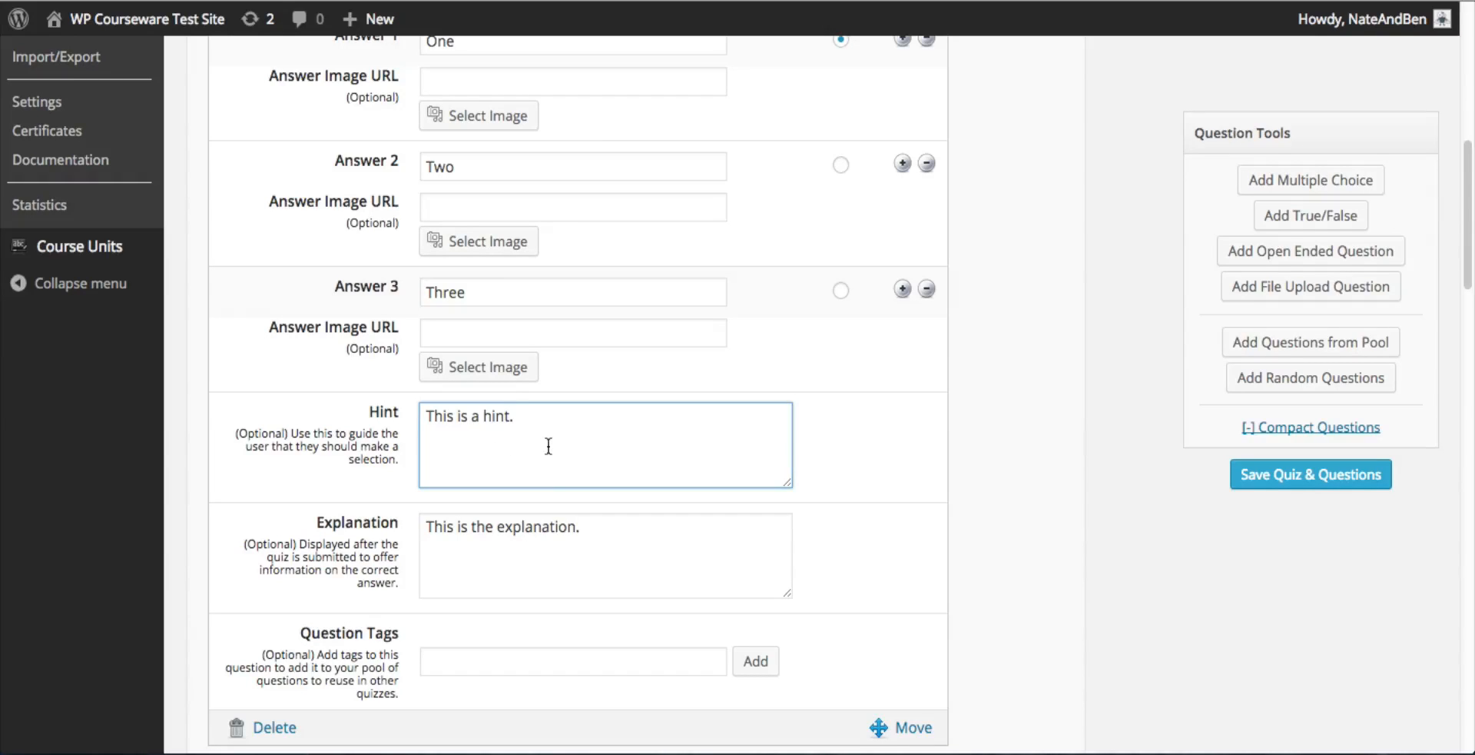
click(586, 530)
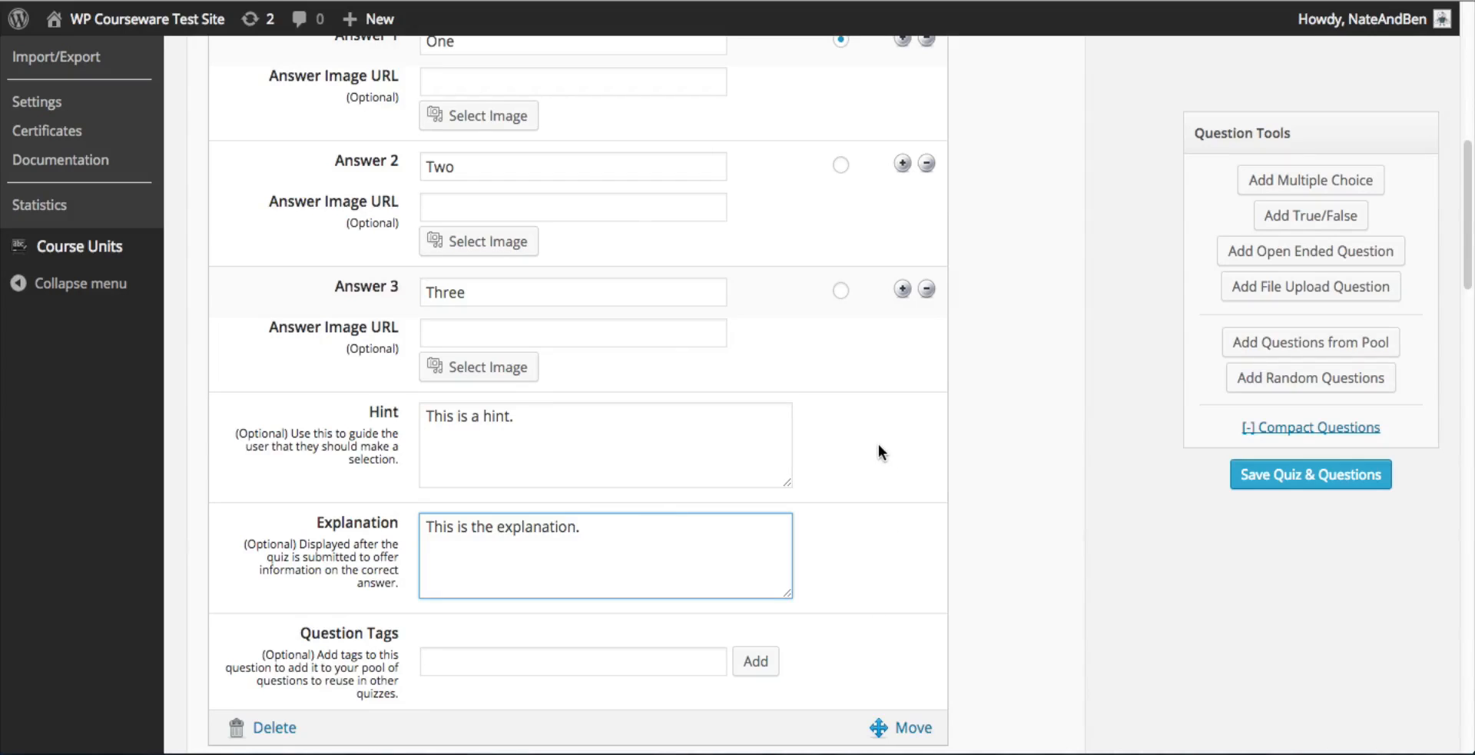
Add the question tag "tag a" to the multiple choice question.
scroll(879, 441, down, 3)
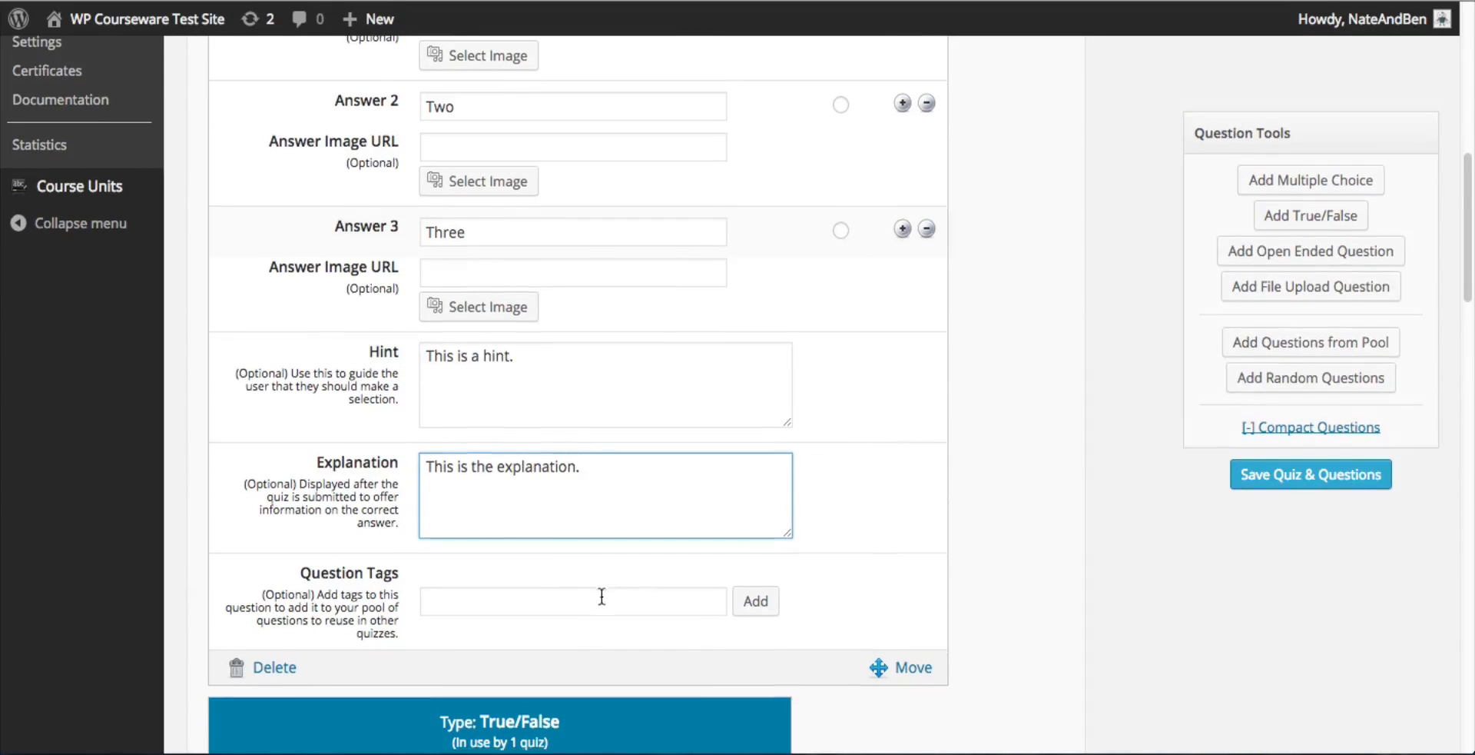
click(511, 600)
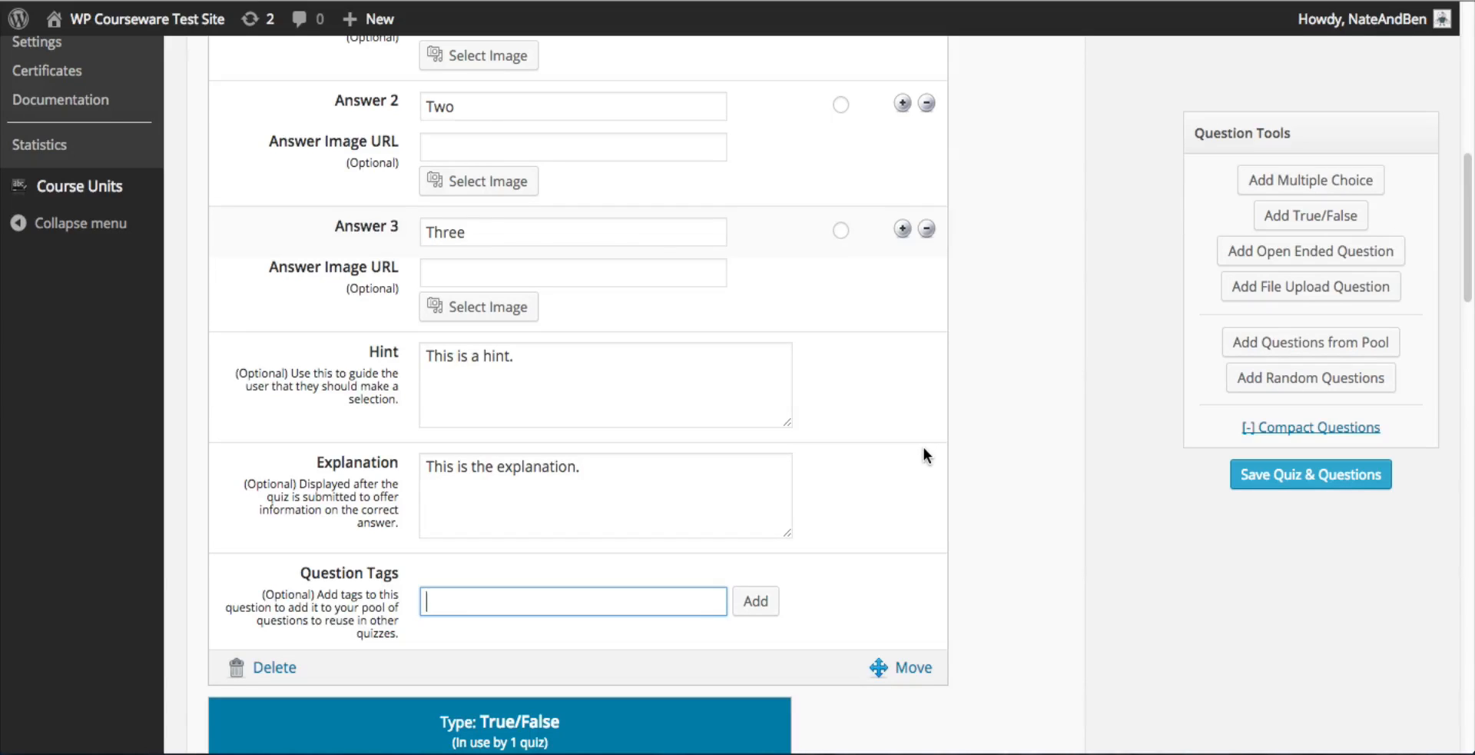
text(tag 4)
key(Return)
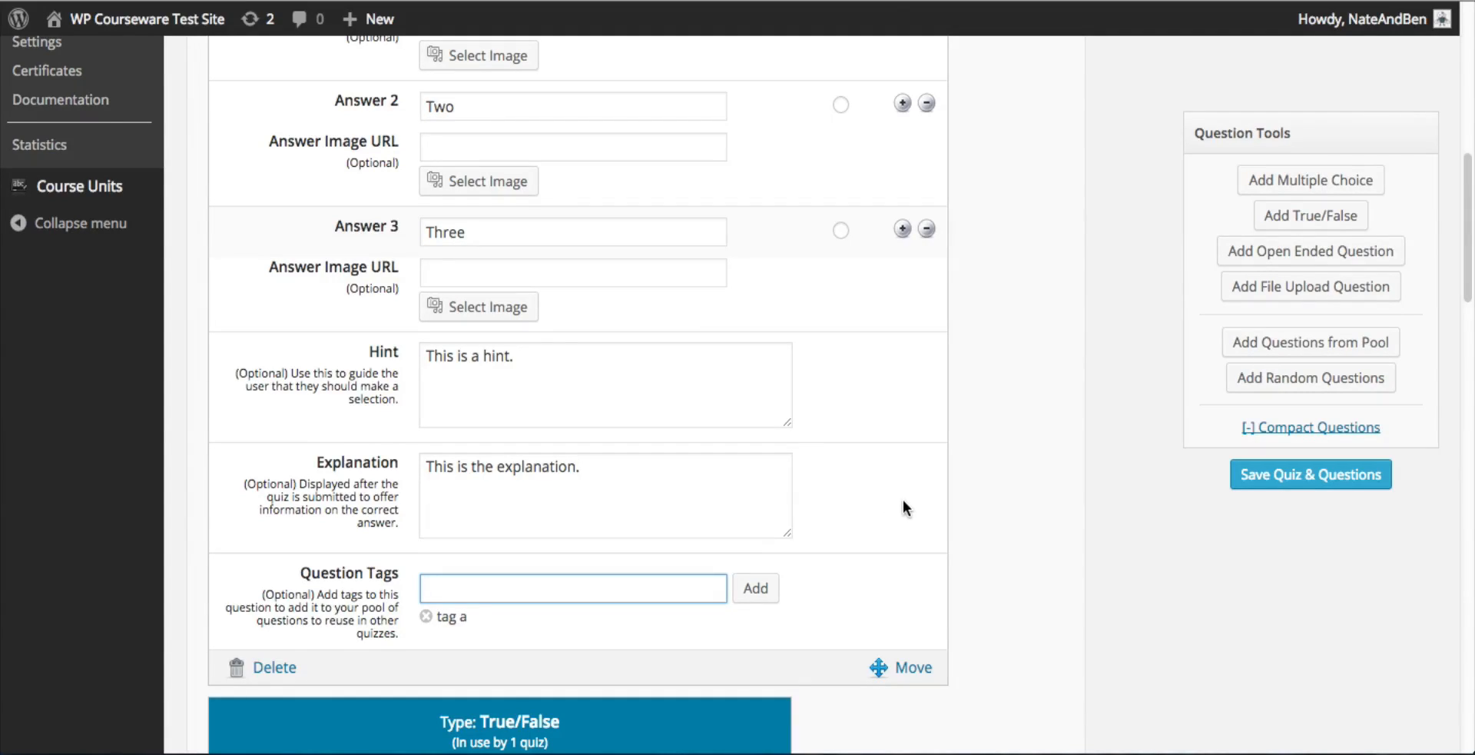
Examine the question text, image URL, correct answer, hint, explanation and tag fields of the true/false question, keeping True as the correct answer.
scroll(583, 168, down, 8)
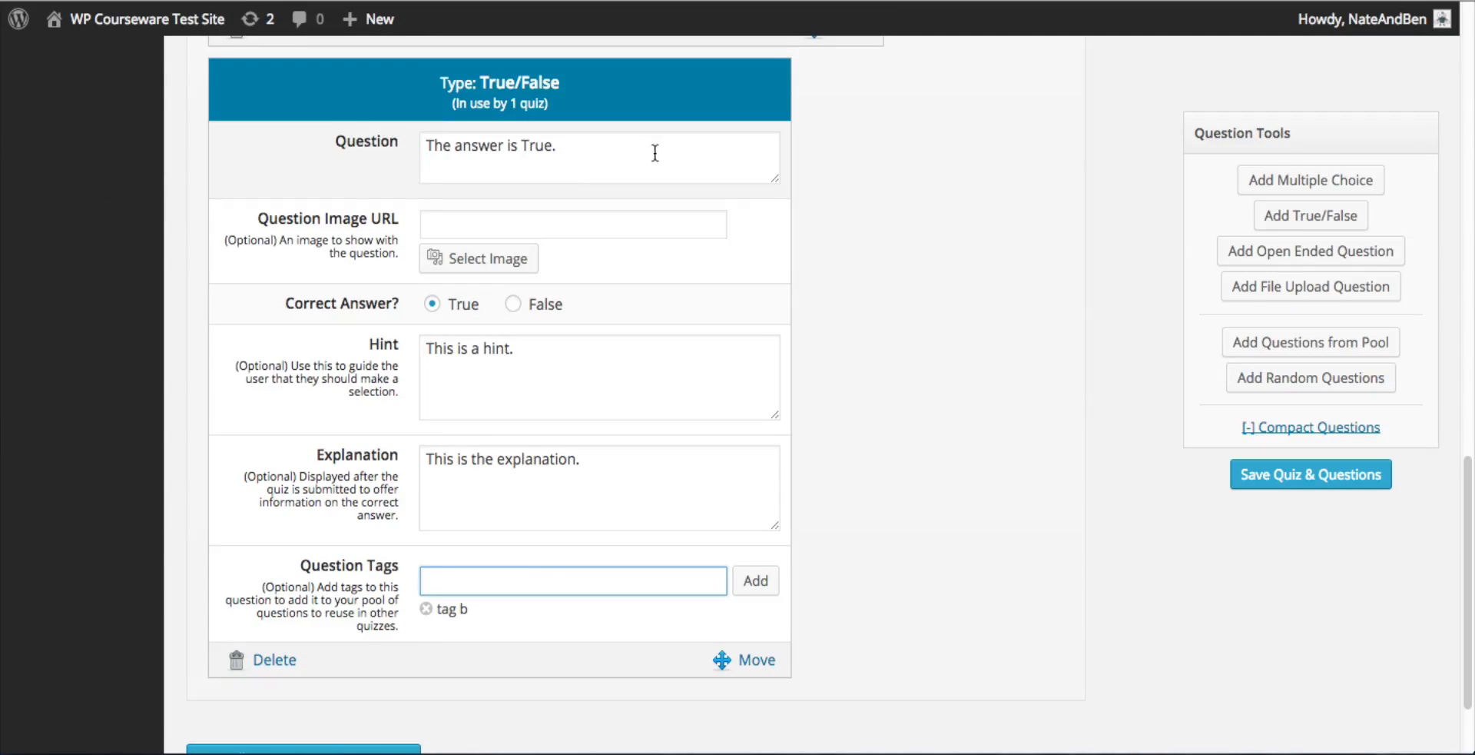
click(573, 146)
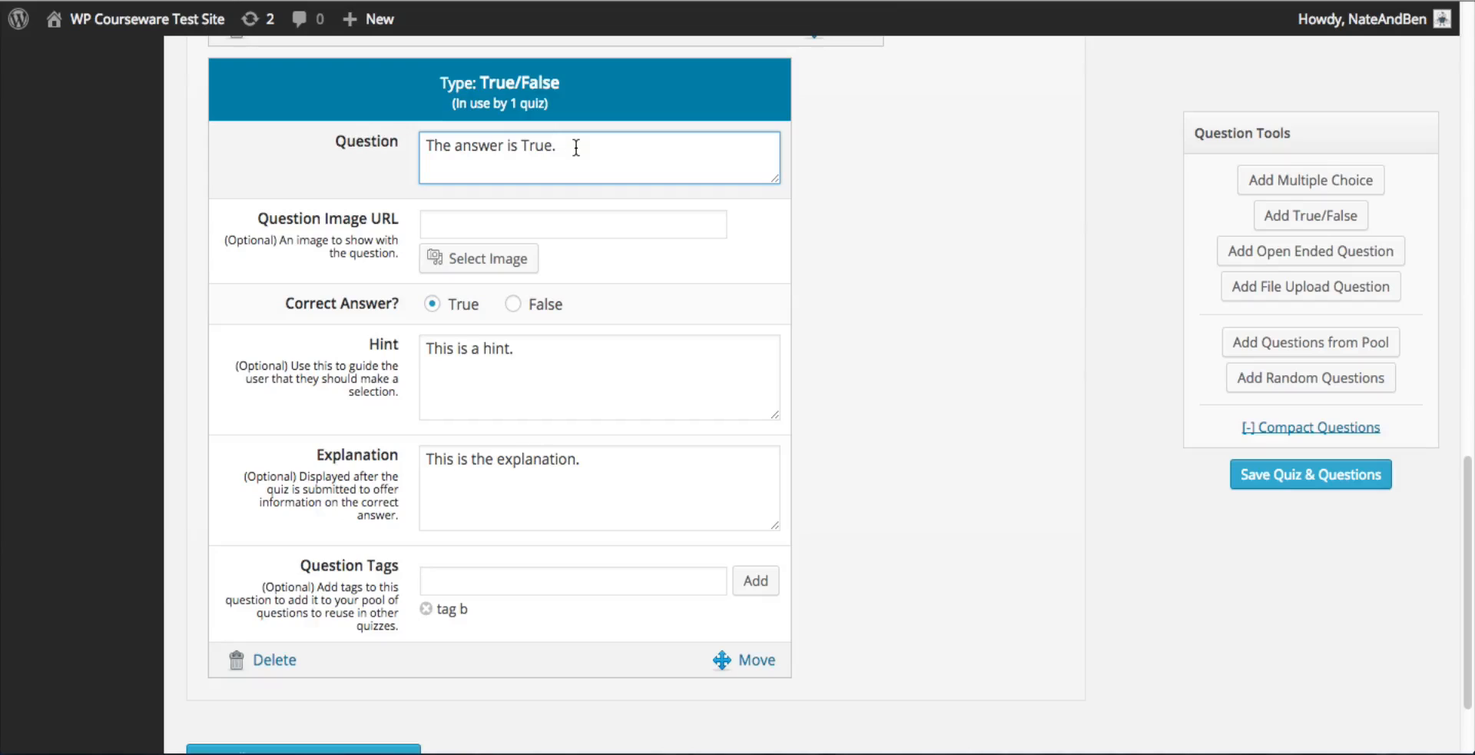
click(544, 218)
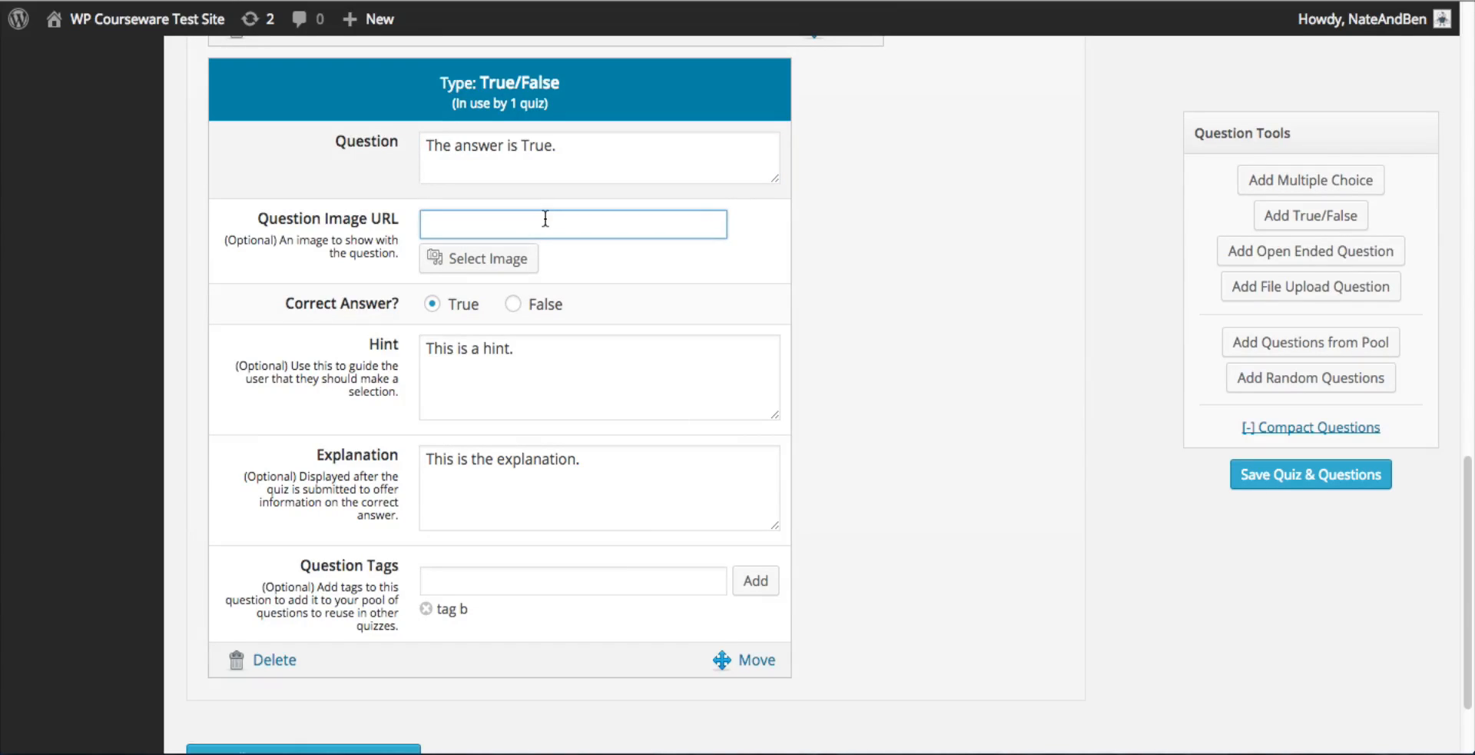
click(513, 307)
click(433, 306)
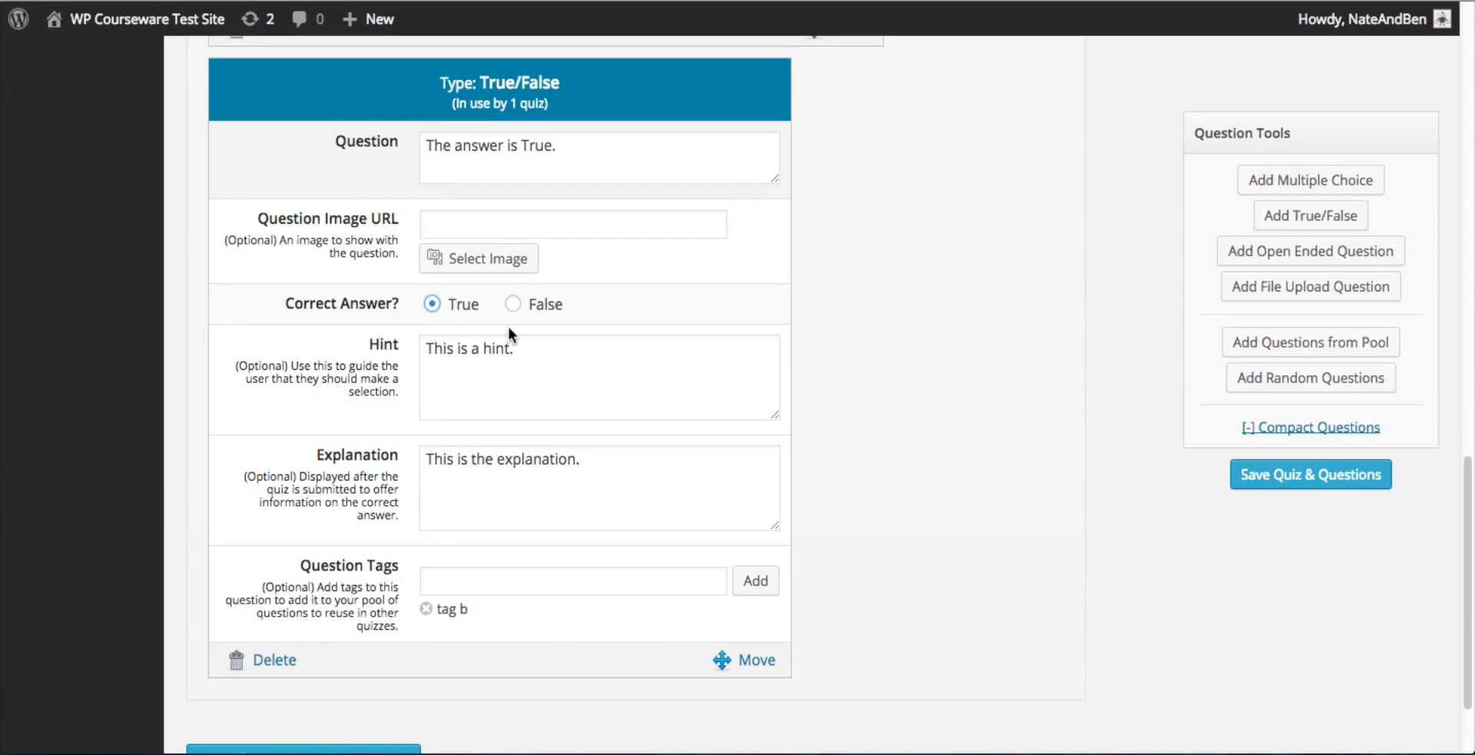
click(529, 347)
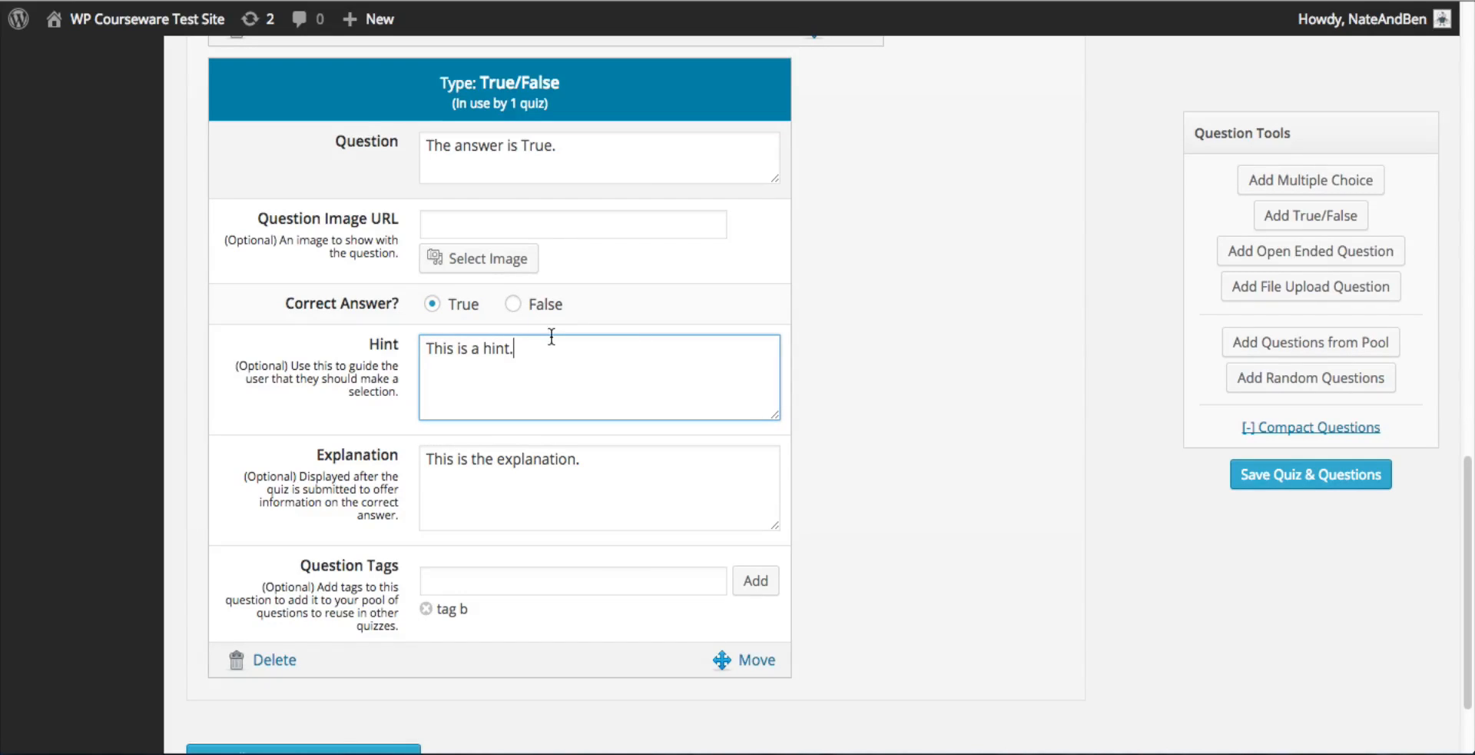
click(599, 461)
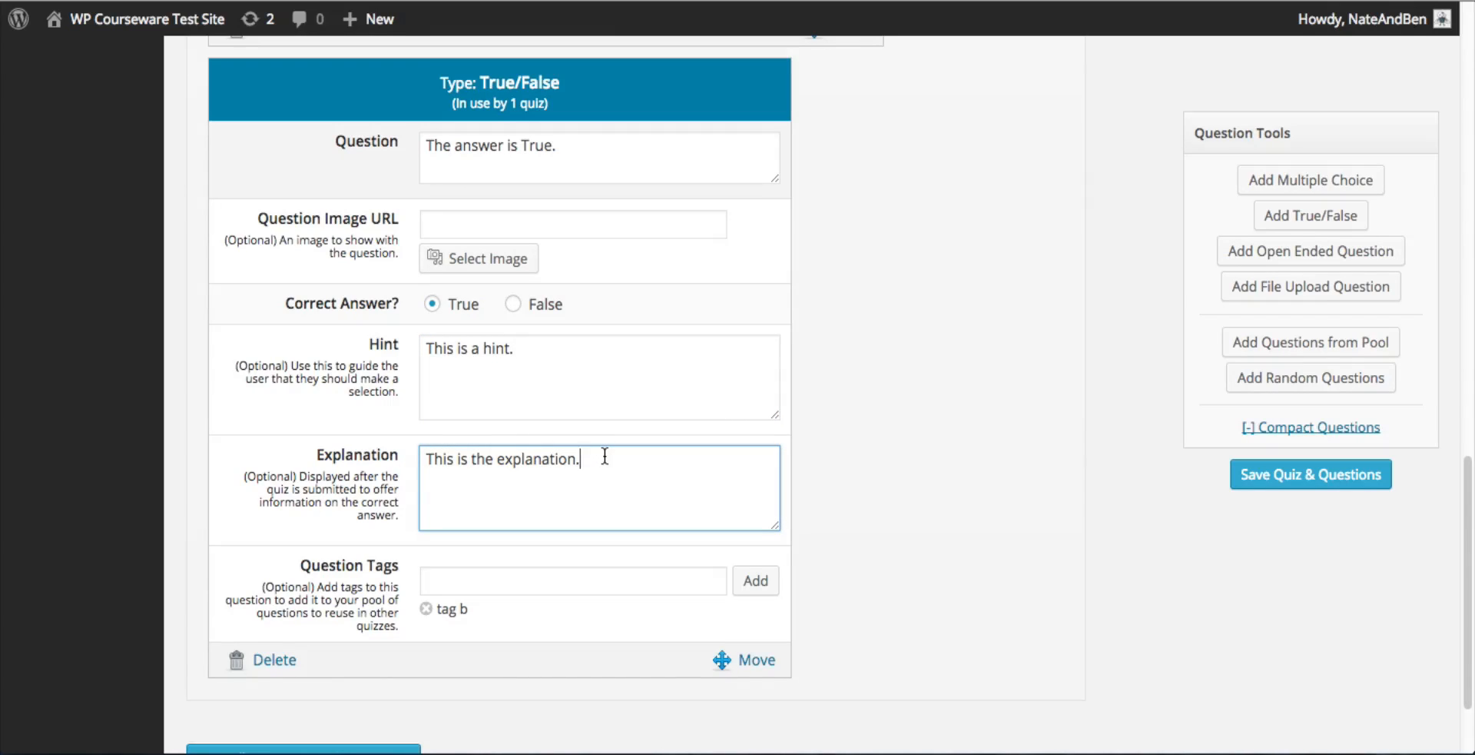
click(522, 582)
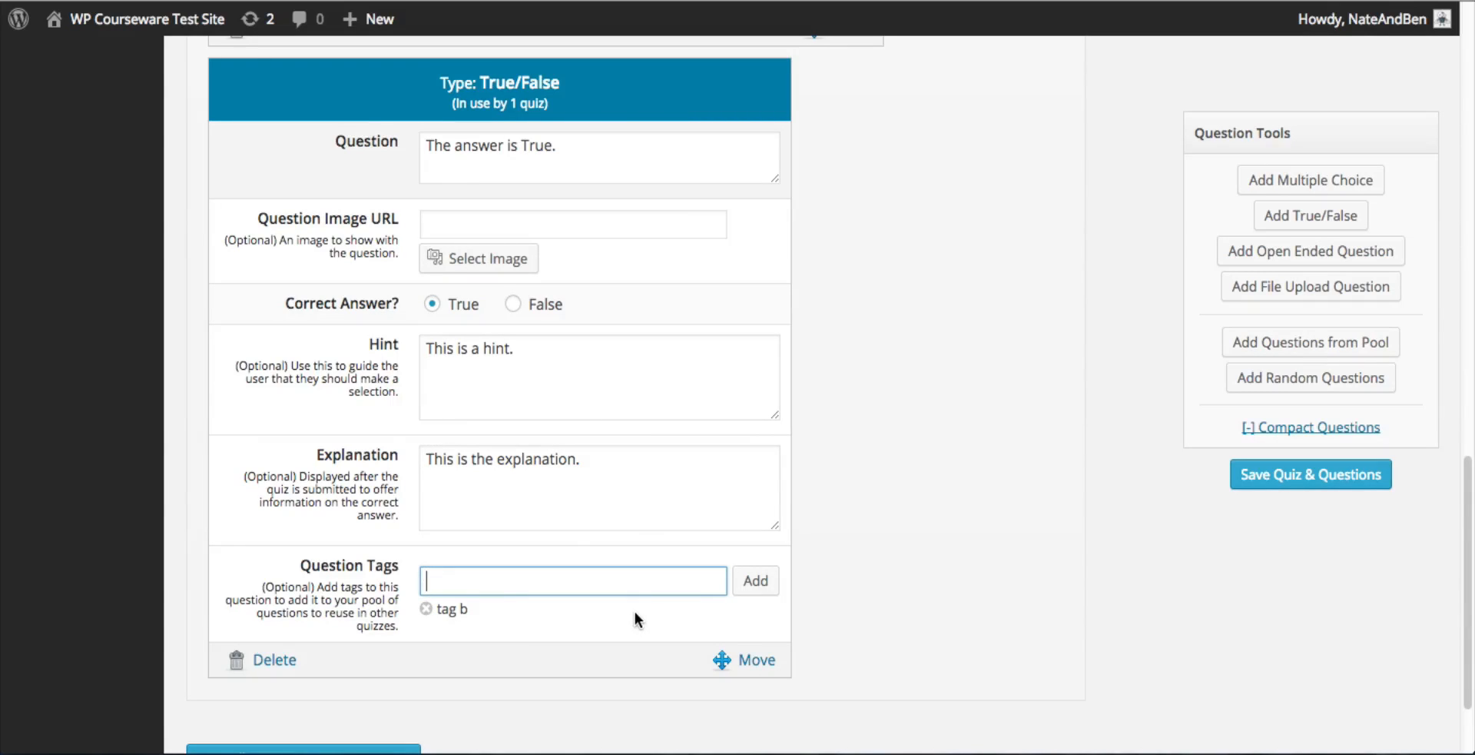
Set the answer box size of the open ended question to Large Text Box, about 15 lines of text.
scroll(985, 392, down, 8)
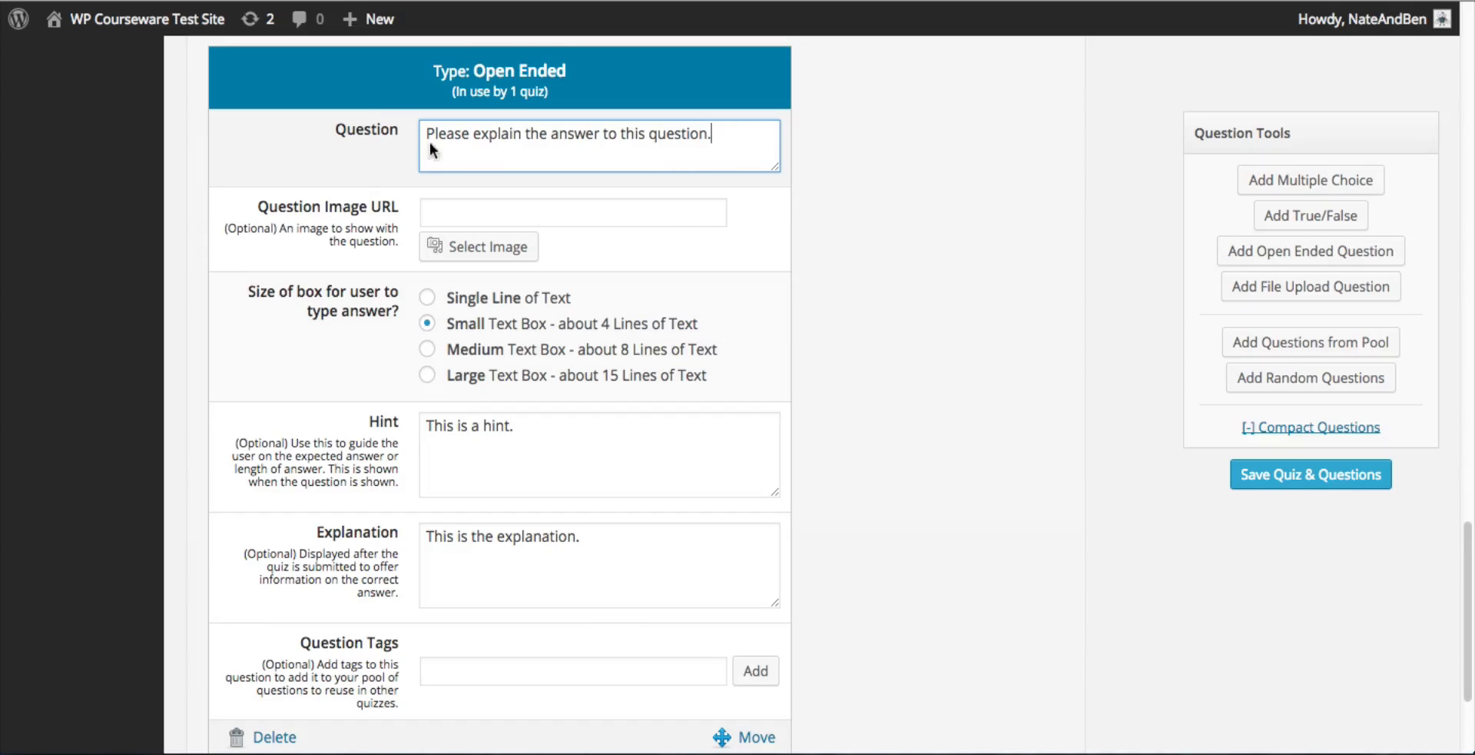
click(703, 223)
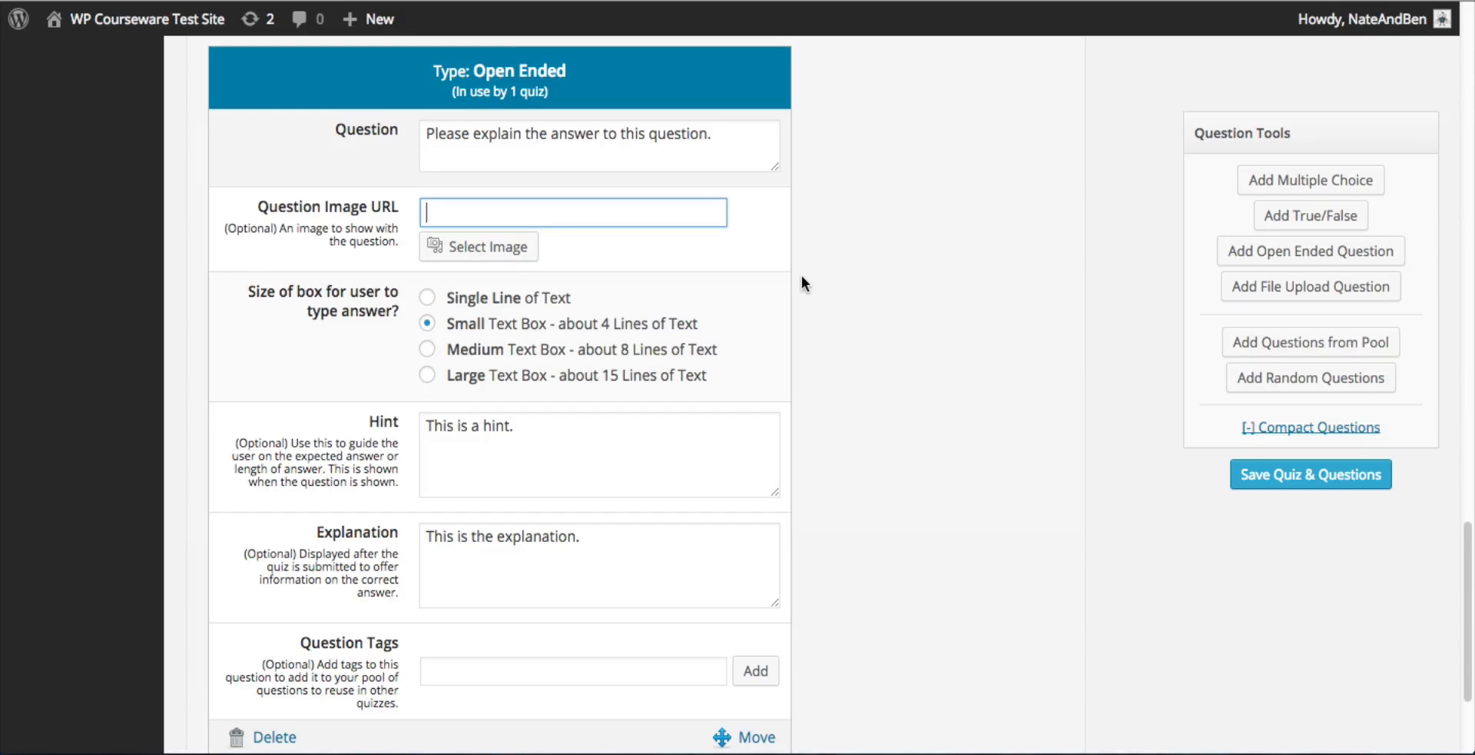
scroll(800, 270, down, 3)
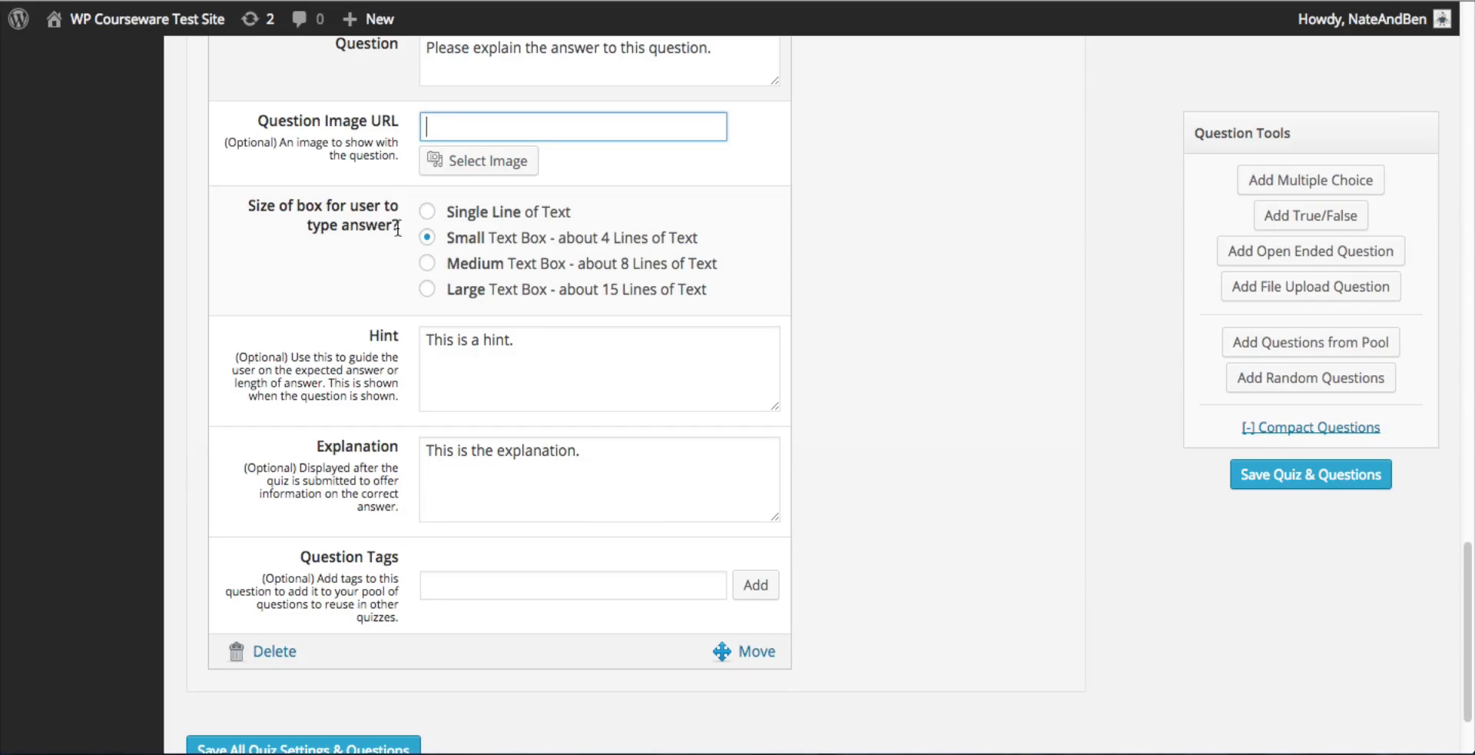
click(427, 211)
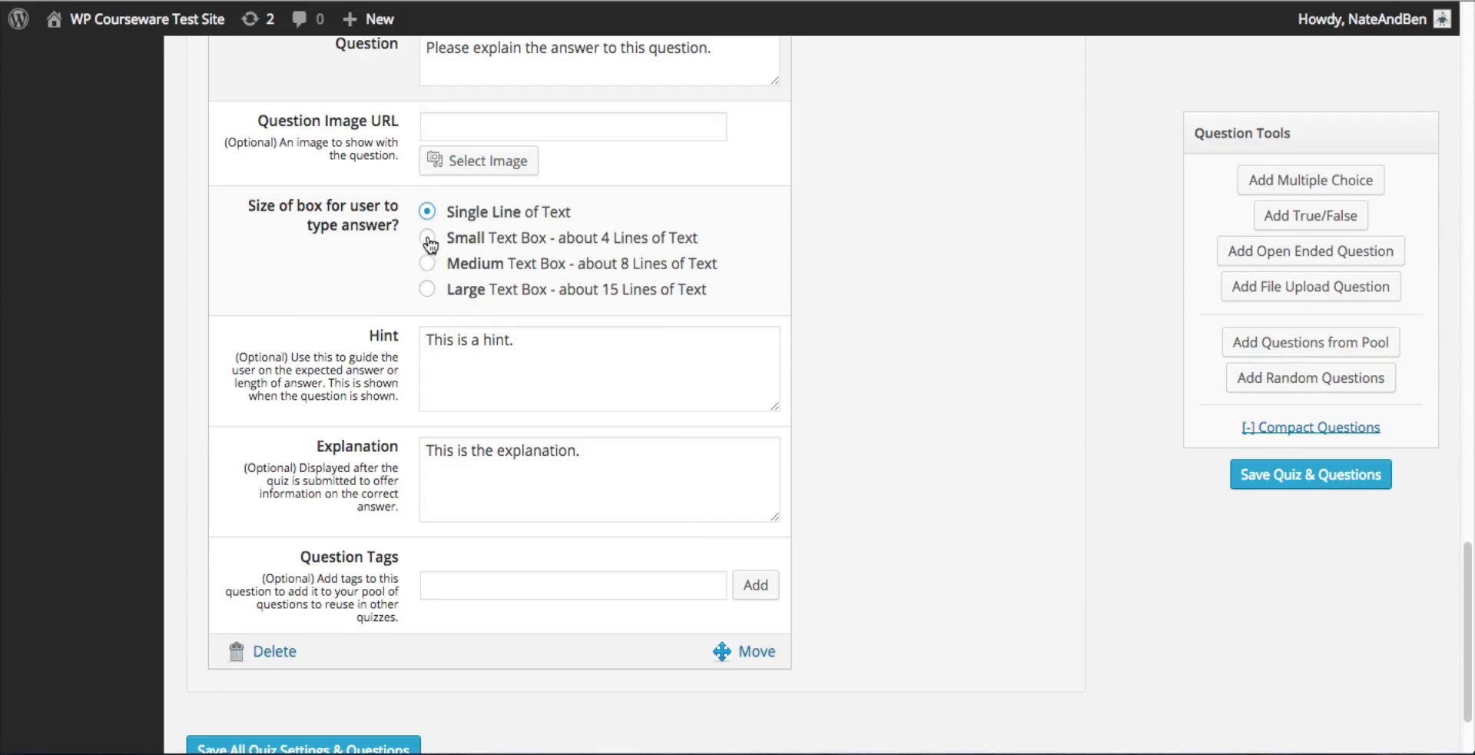
click(428, 240)
click(427, 263)
click(428, 290)
Examine the hint and explanation texts of the open ended question.
click(583, 397)
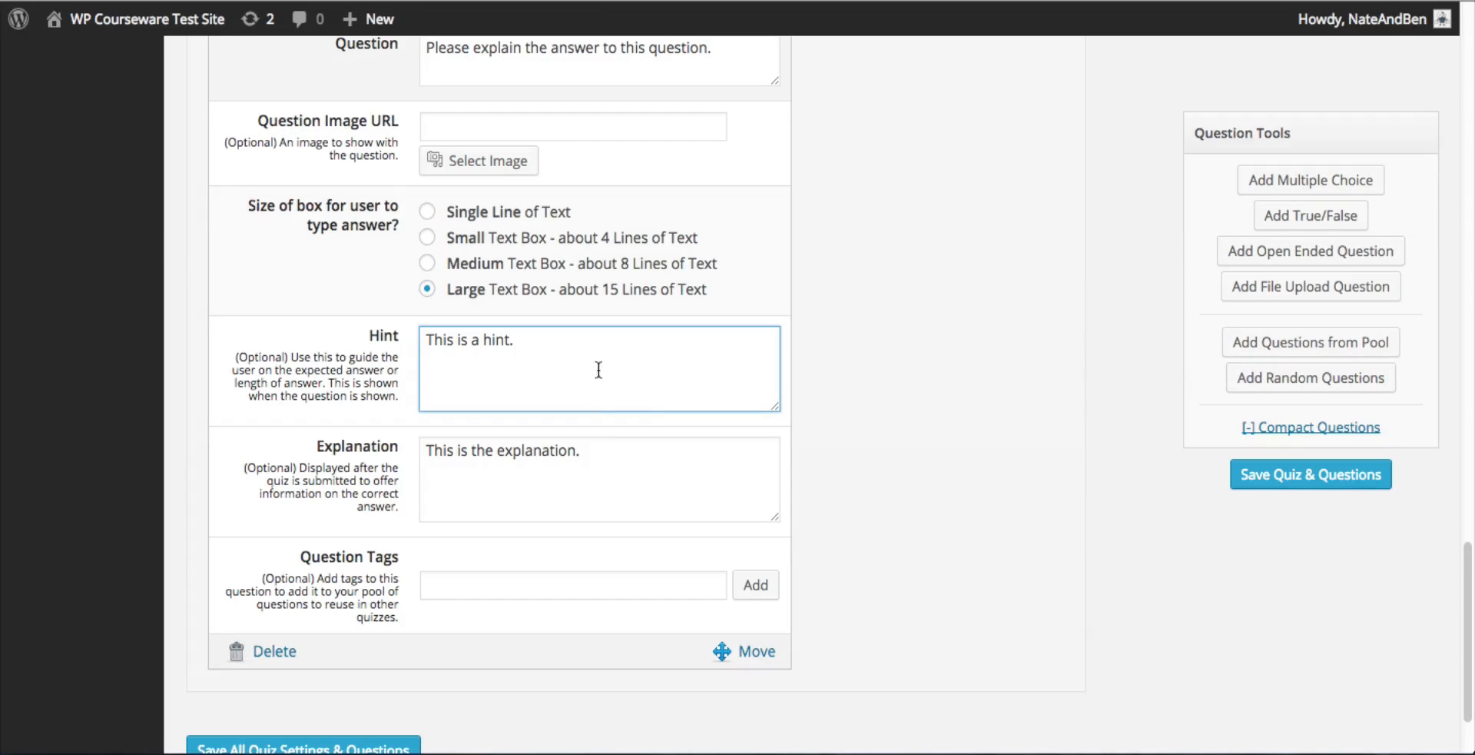
click(845, 352)
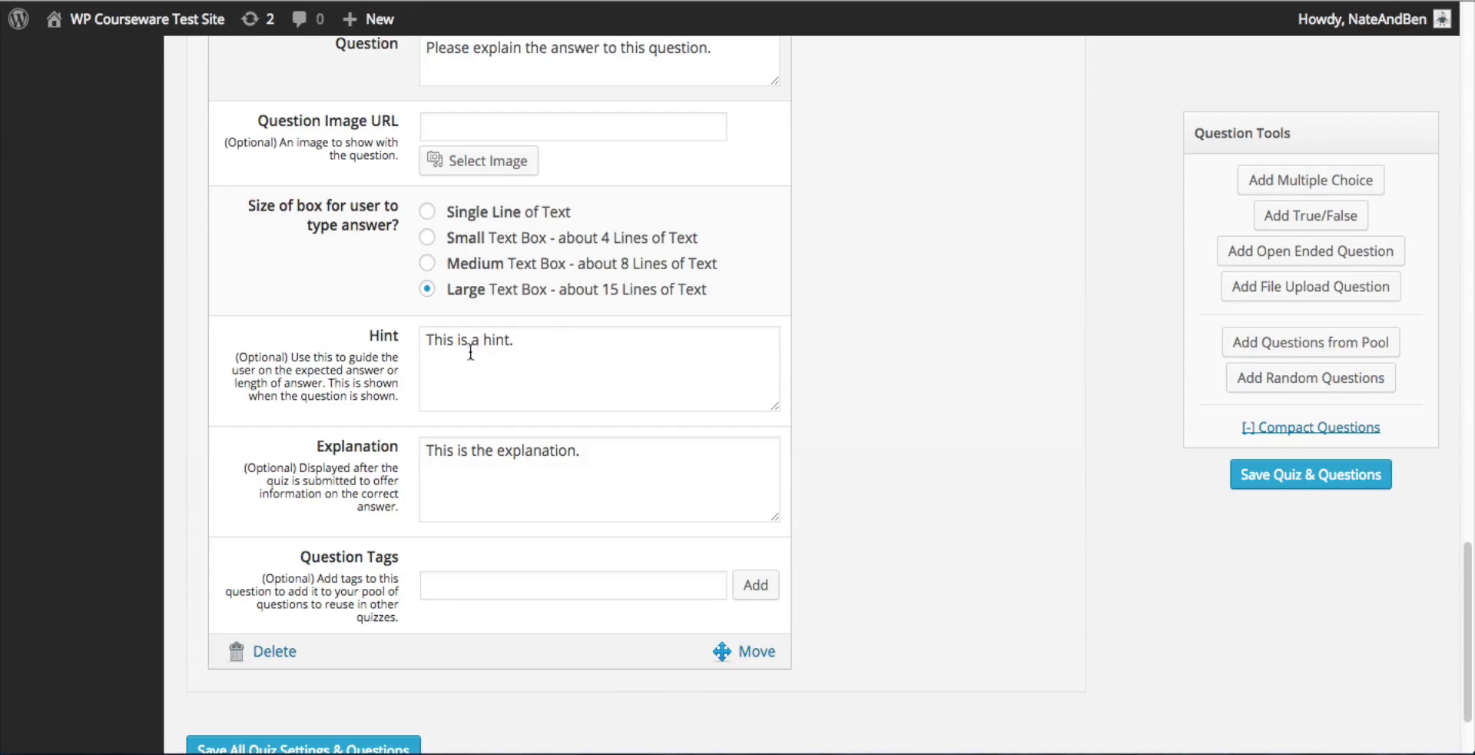
click(531, 342)
click(605, 456)
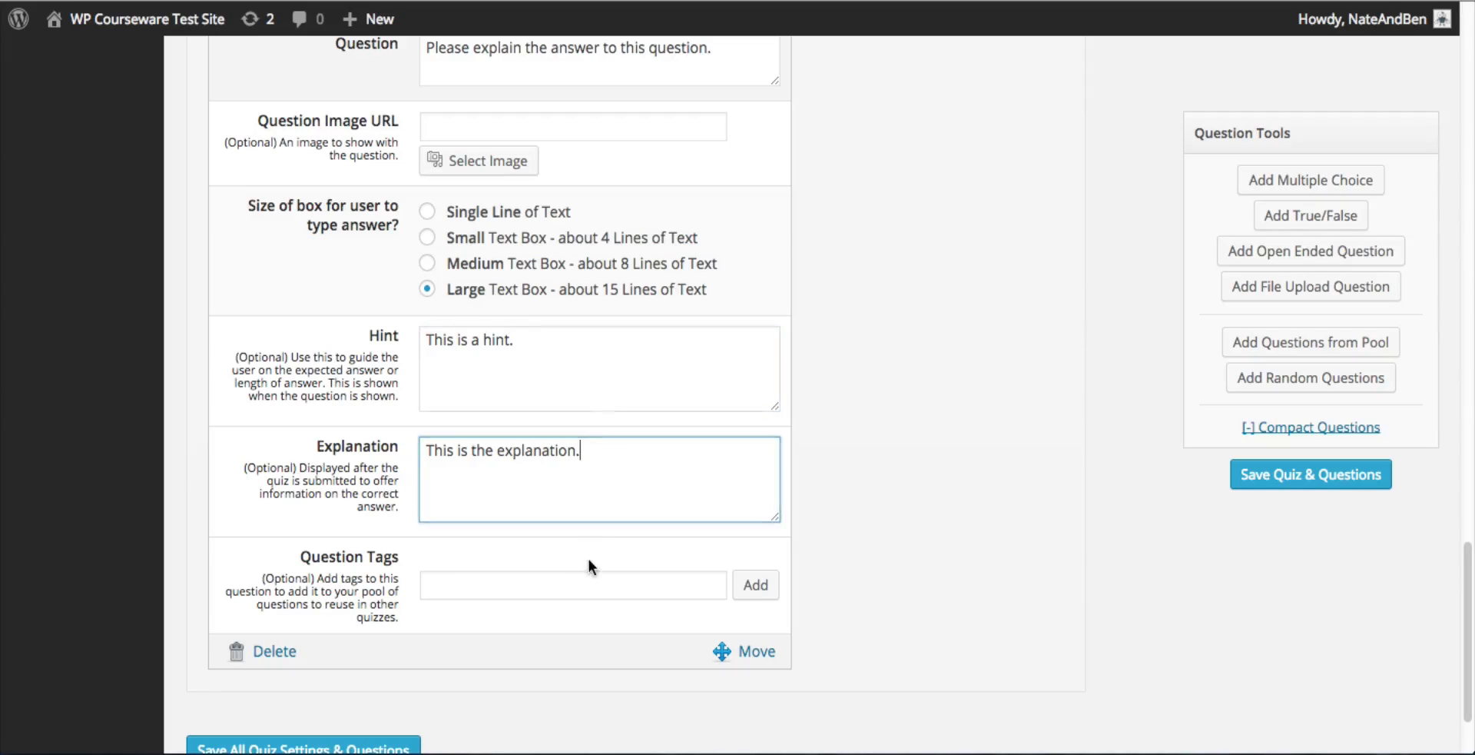
Add the question tag "tag c" to the open ended question.
click(518, 589)
text(tag c)
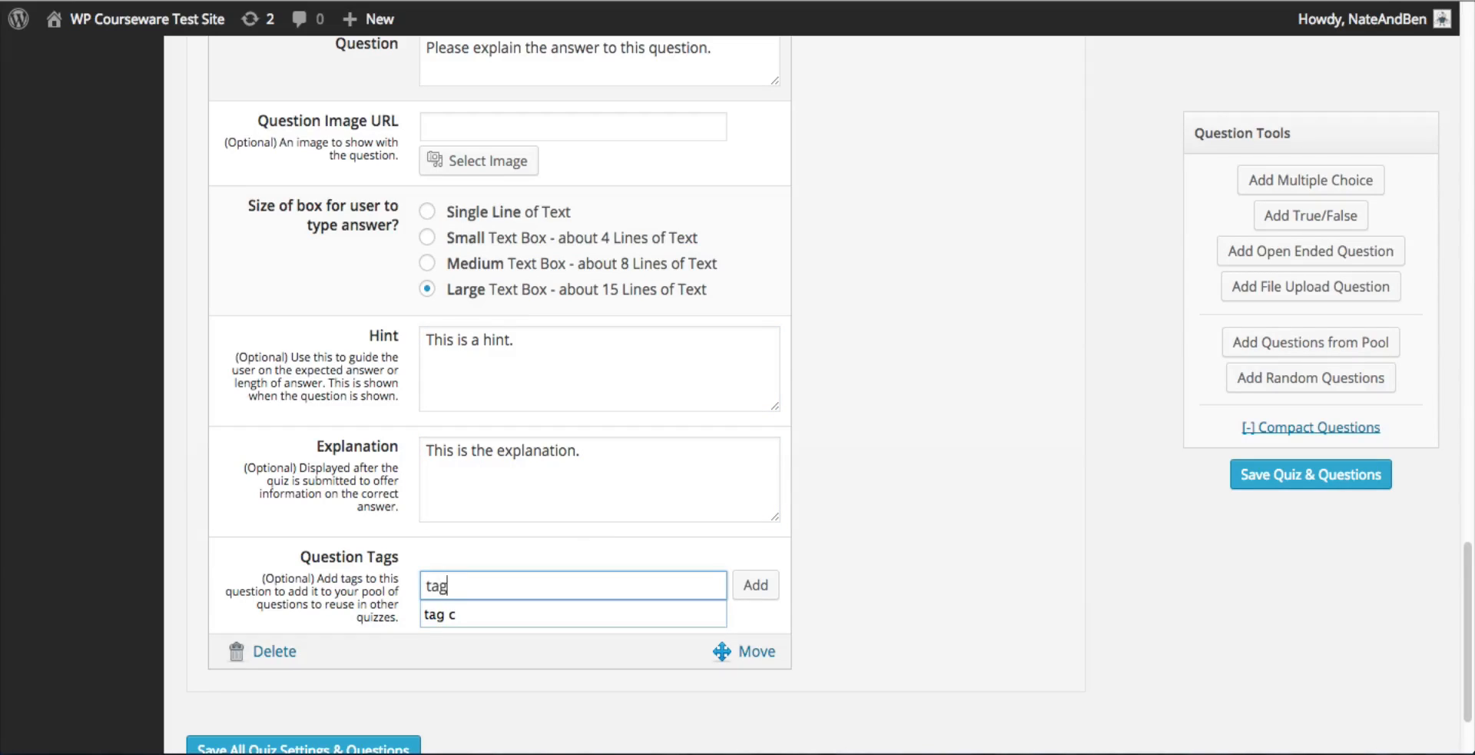
key(Return)
click(765, 584)
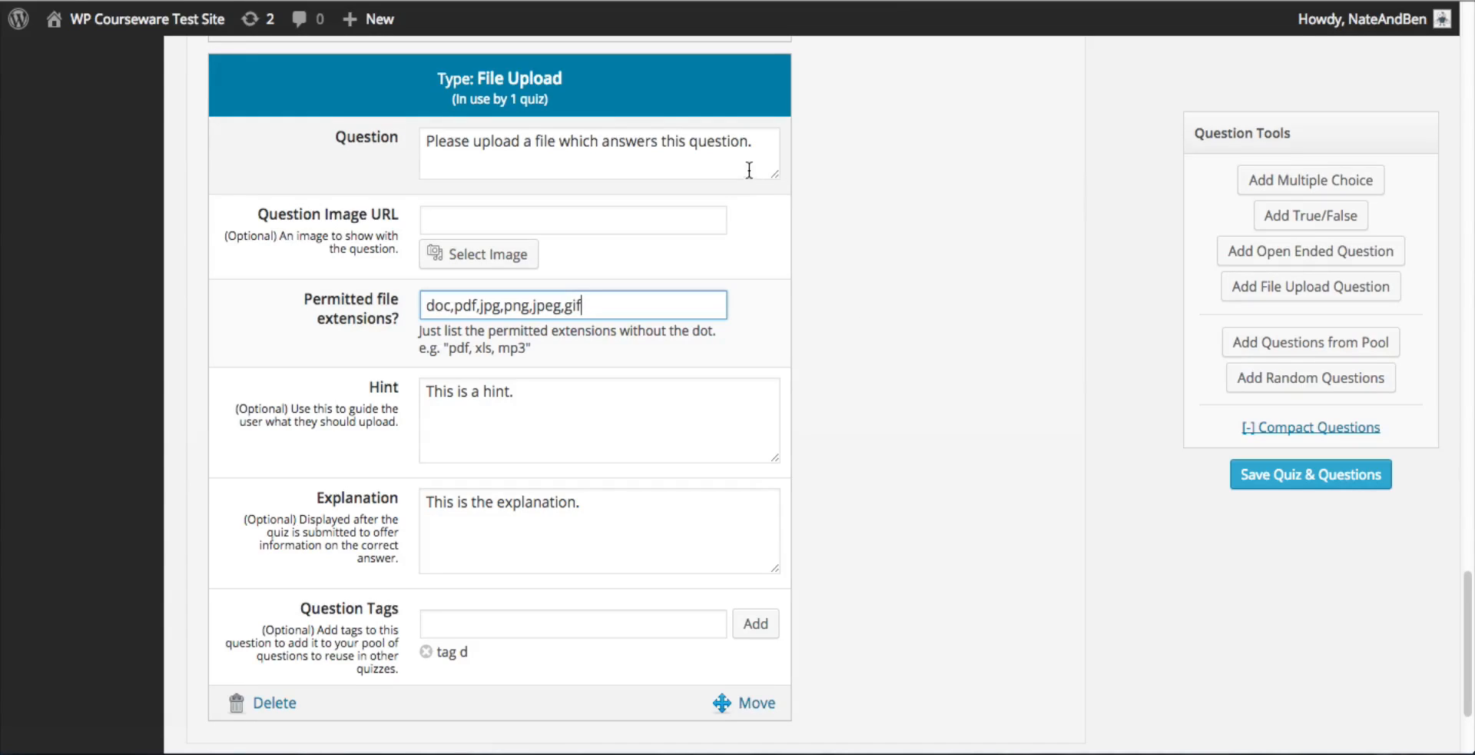
Examine the question text, image URL and permitted file extensions of the file upload question.
click(758, 143)
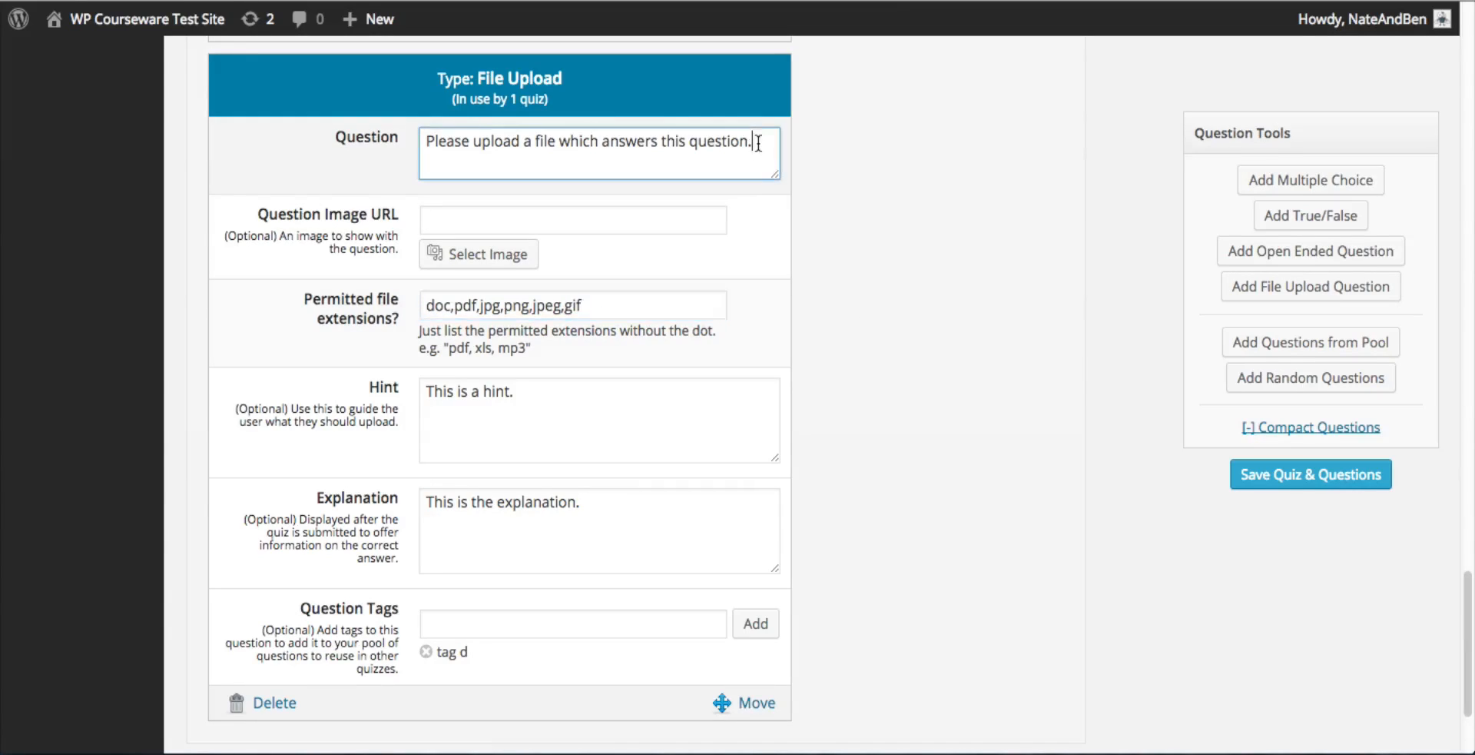
click(686, 221)
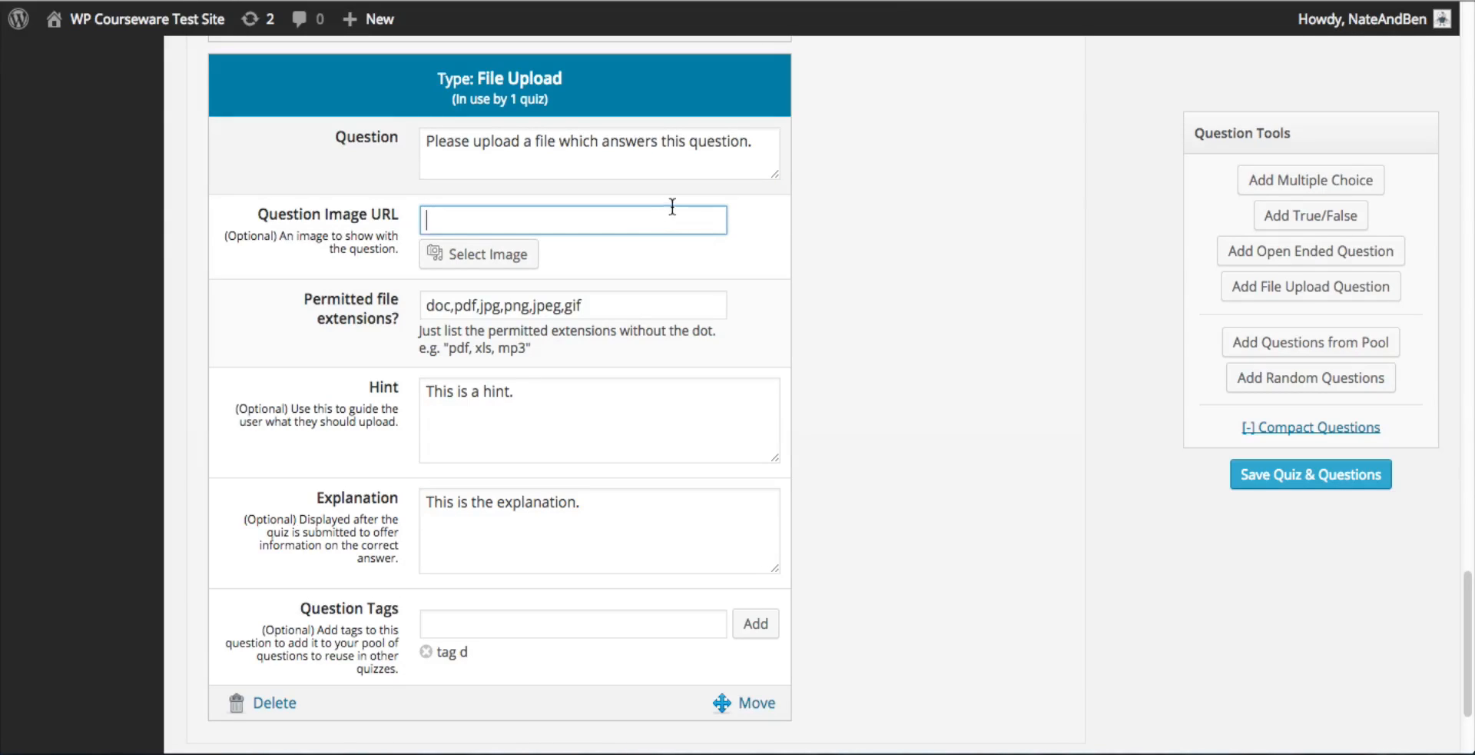
click(641, 303)
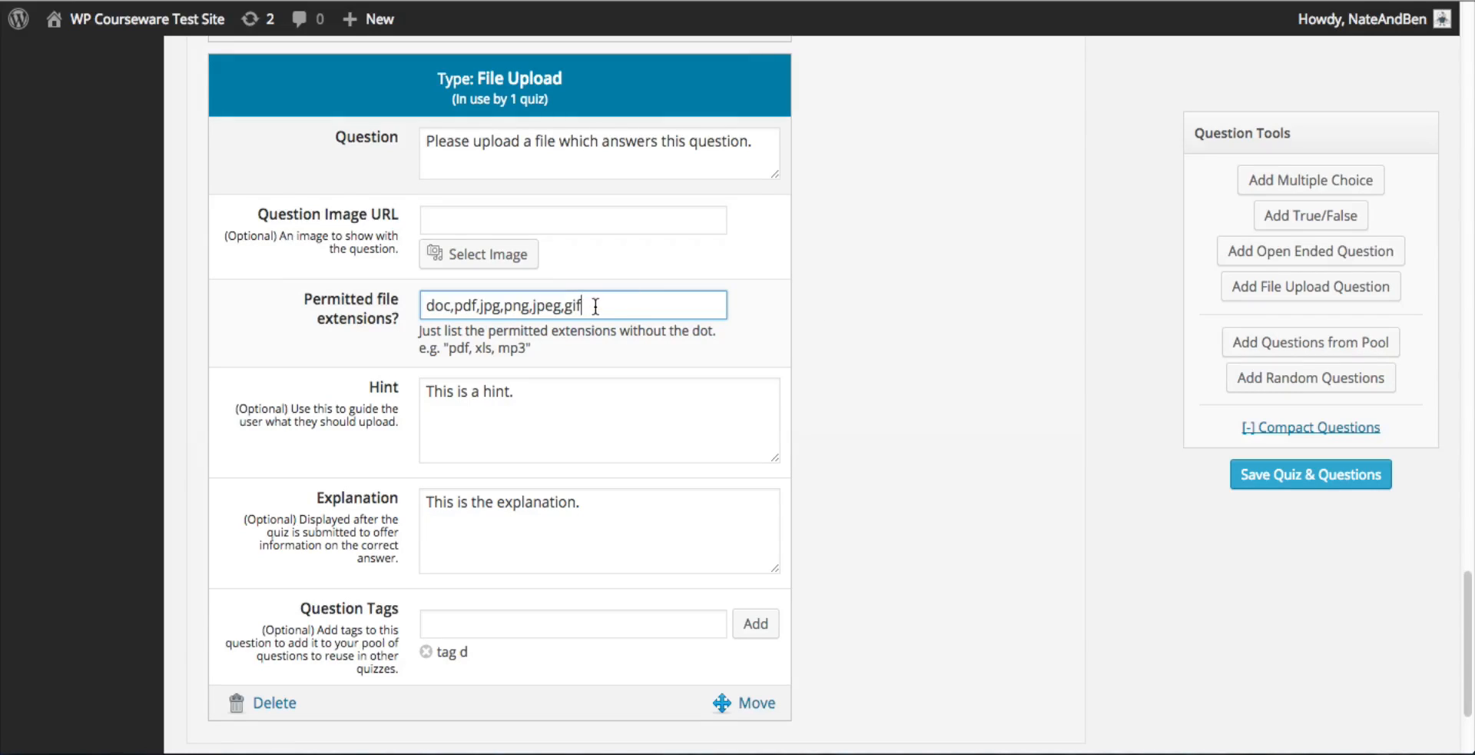
drag(596, 305, 367, 281)
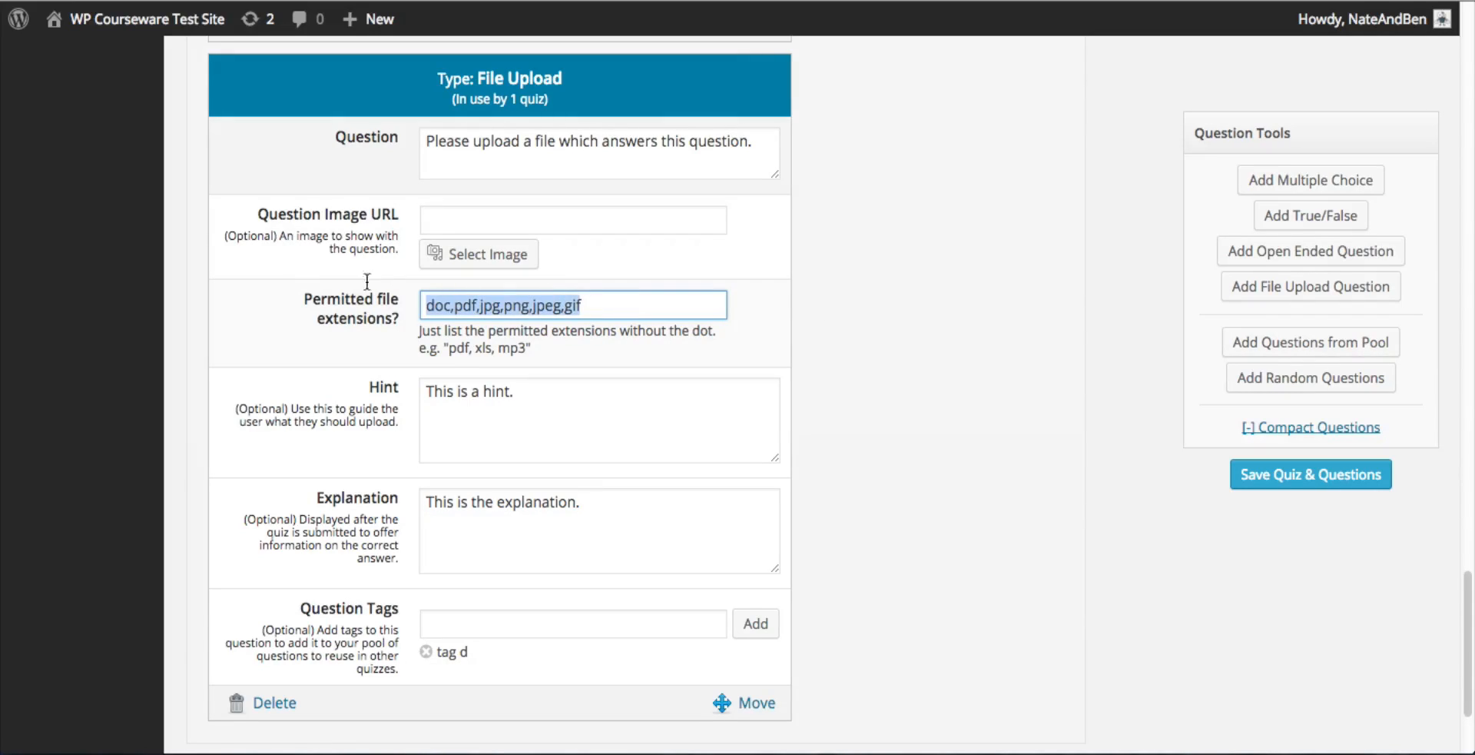
click(827, 331)
click(619, 307)
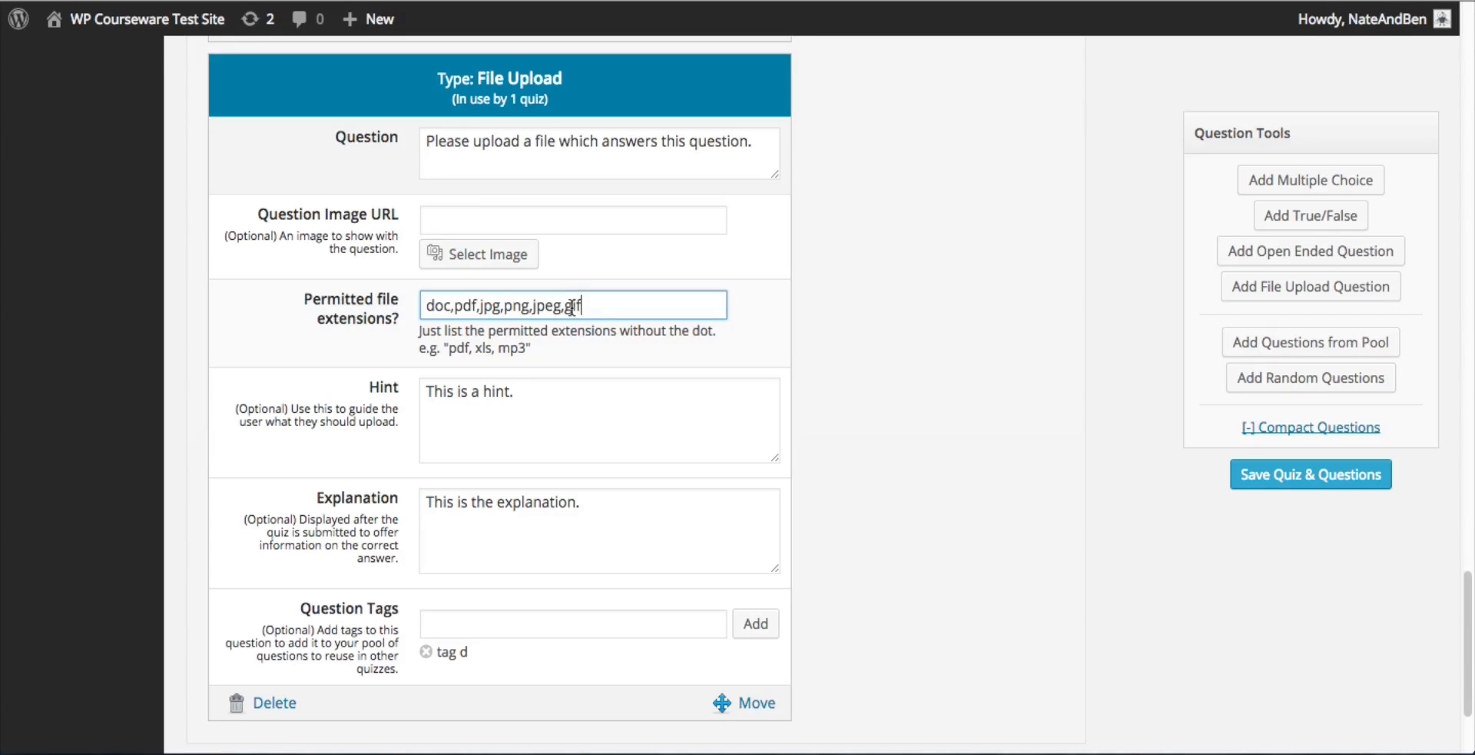
double_click(449, 303)
click(882, 311)
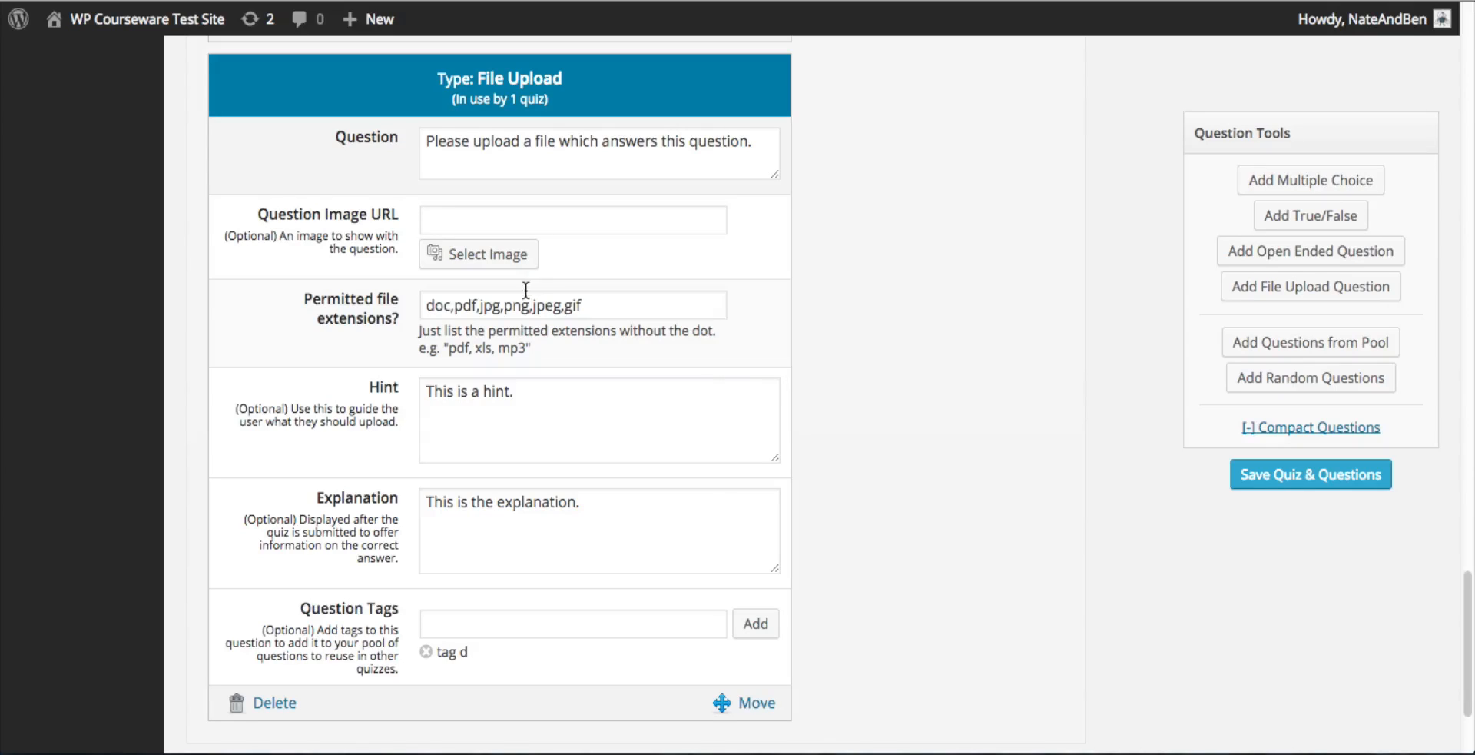
click(600, 306)
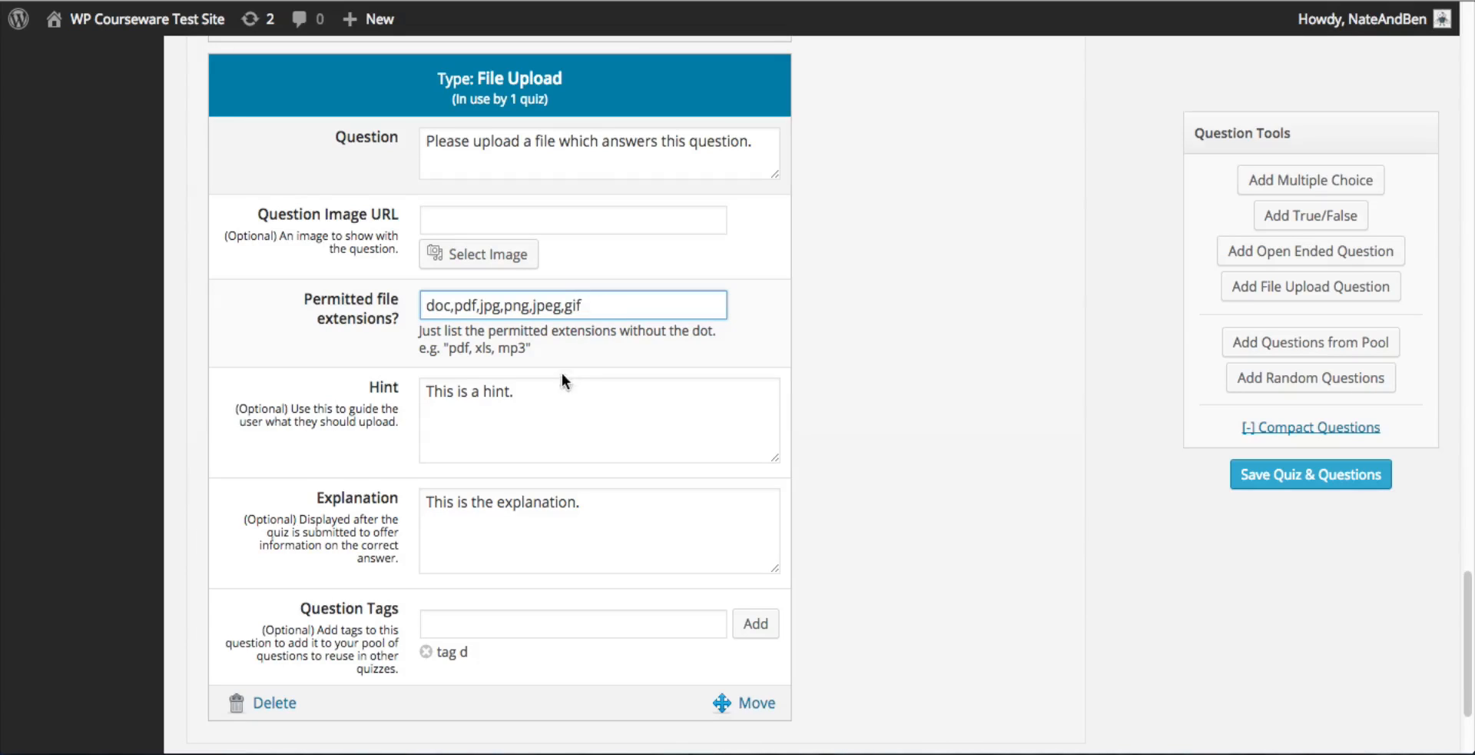
Examine the hint, explanation and question tags of the file upload question.
click(590, 448)
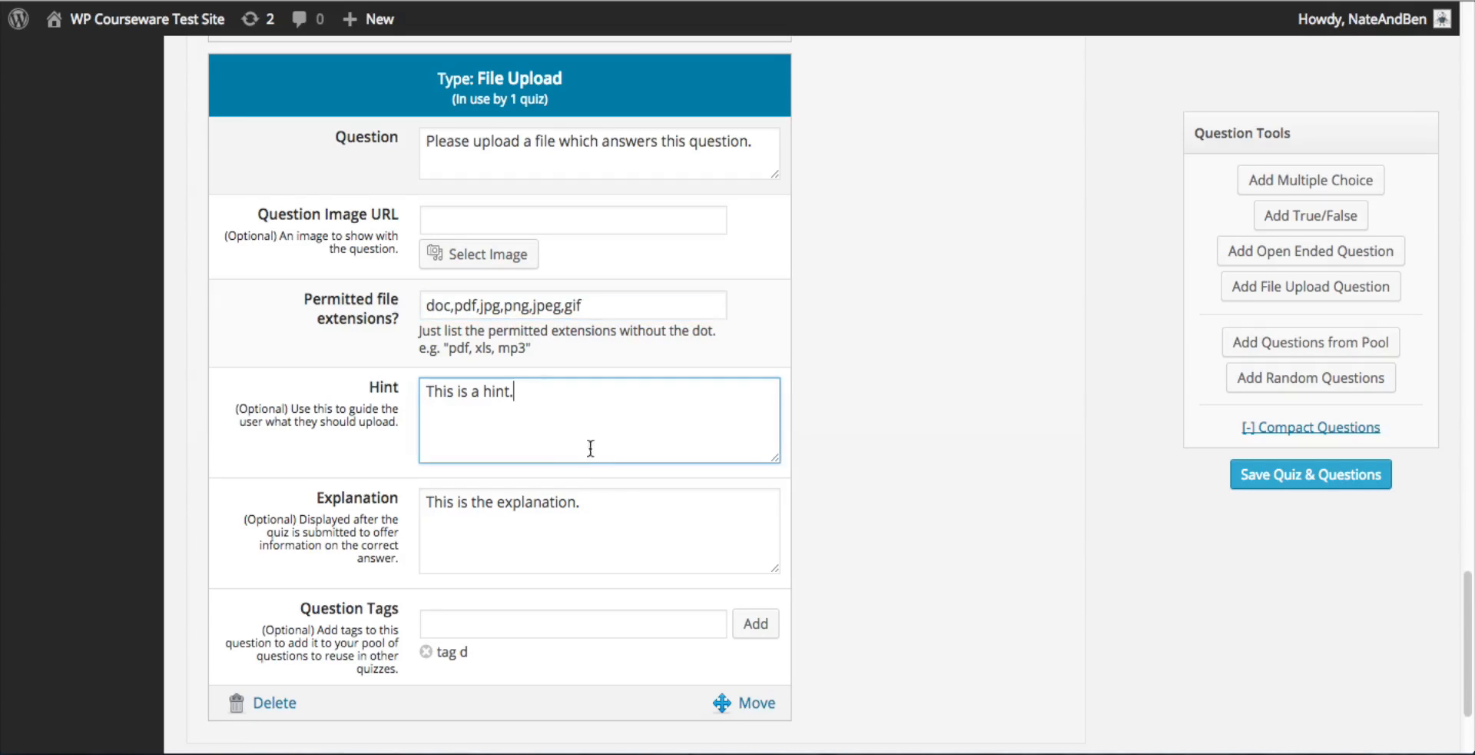
click(624, 500)
click(587, 623)
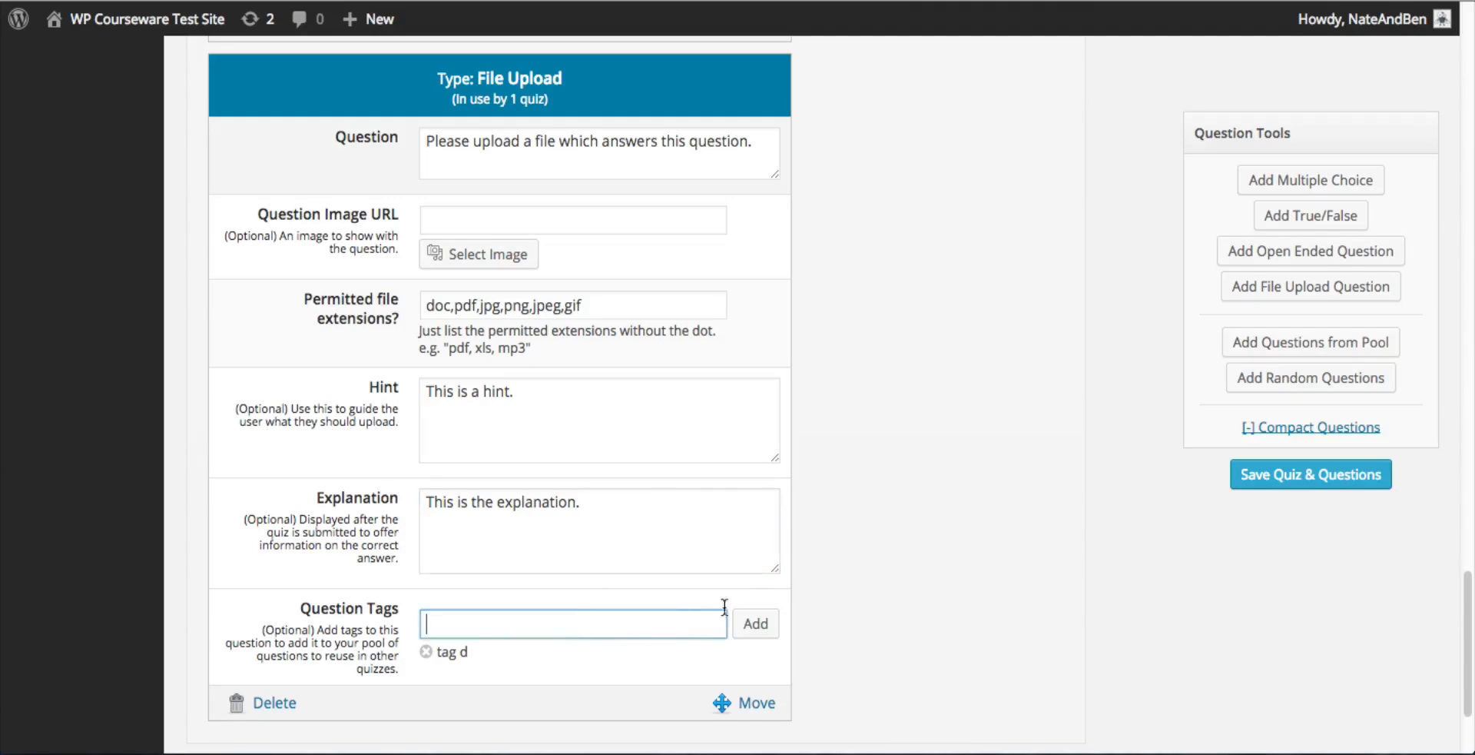
click(872, 481)
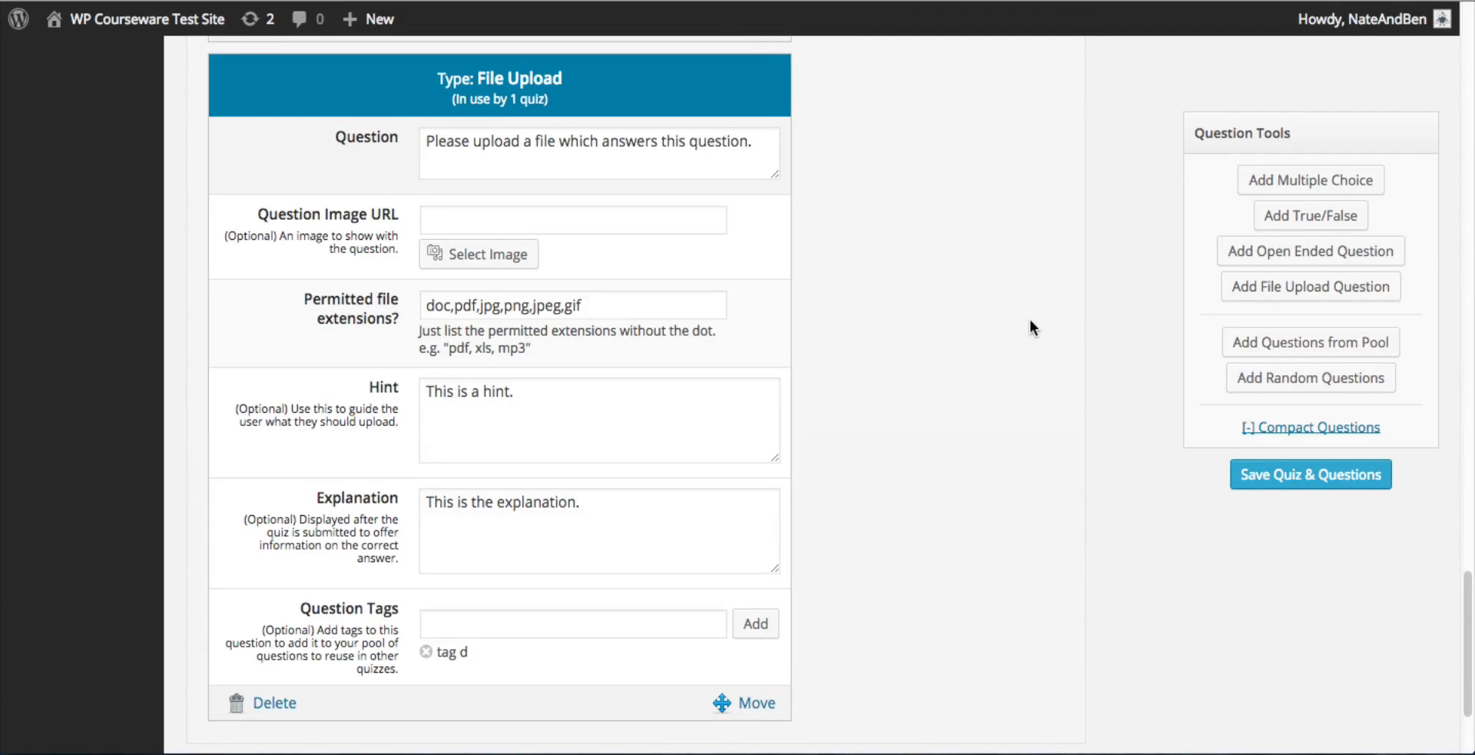
Collapse all quiz questions into the compact view.
scroll(1030, 320, up, 10)
scroll(1029, 320, up, 8)
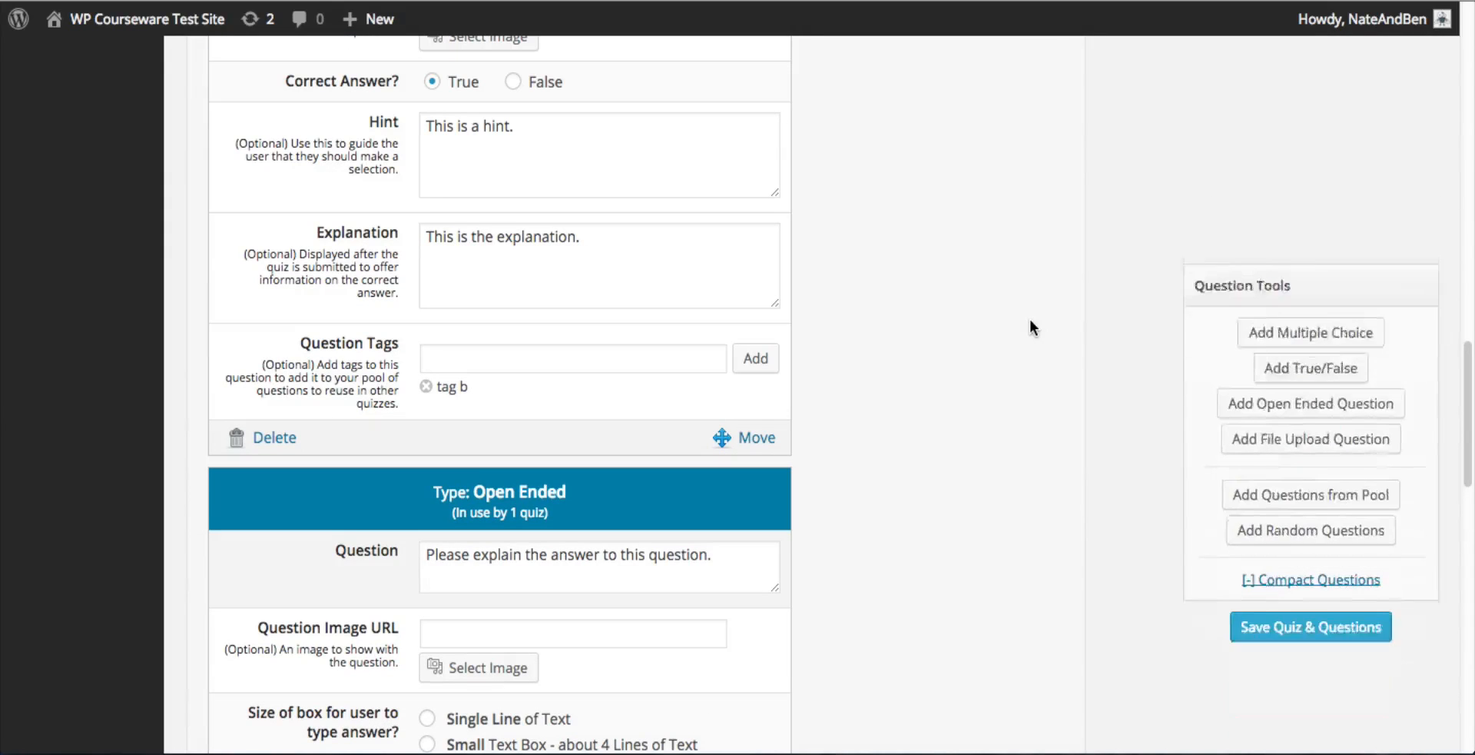
scroll(1018, 354, up, 10)
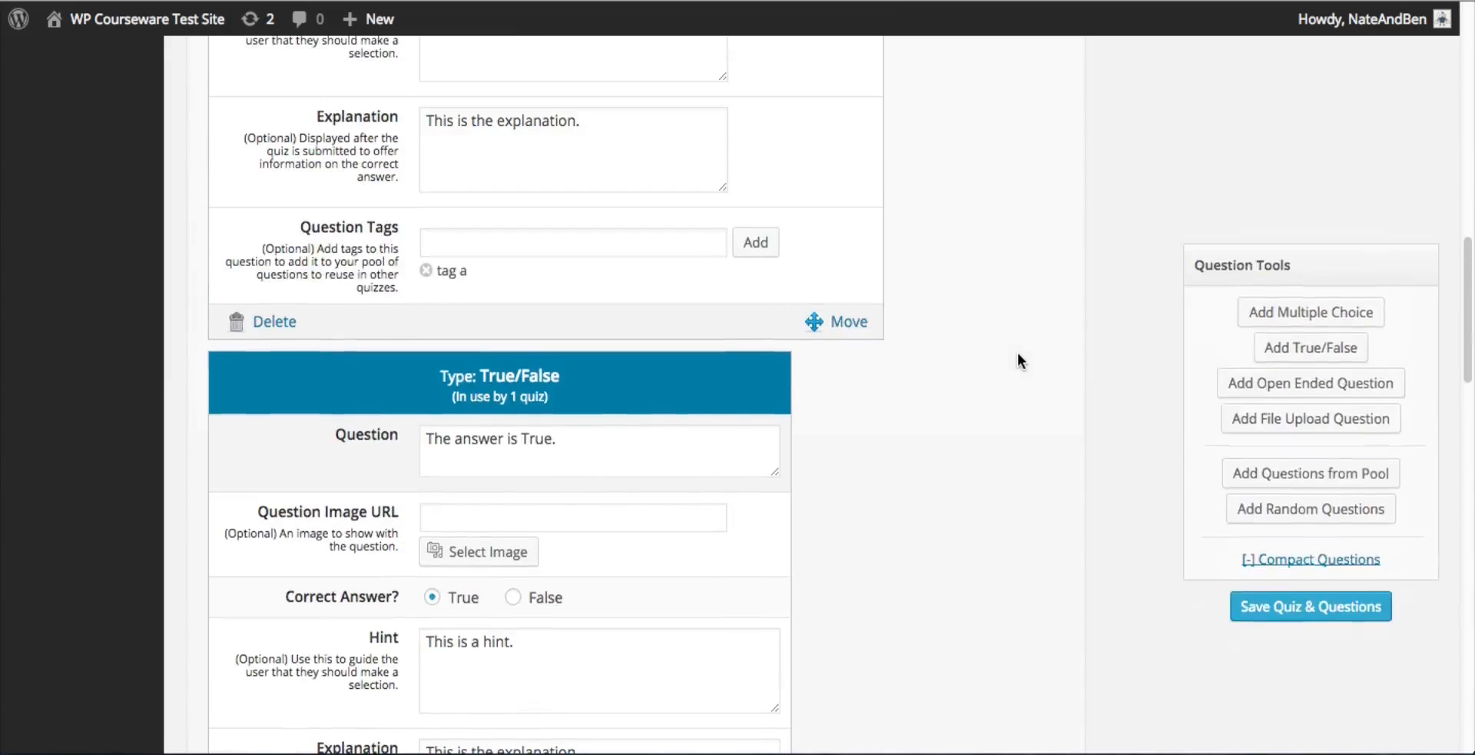
scroll(1020, 349, up, 8)
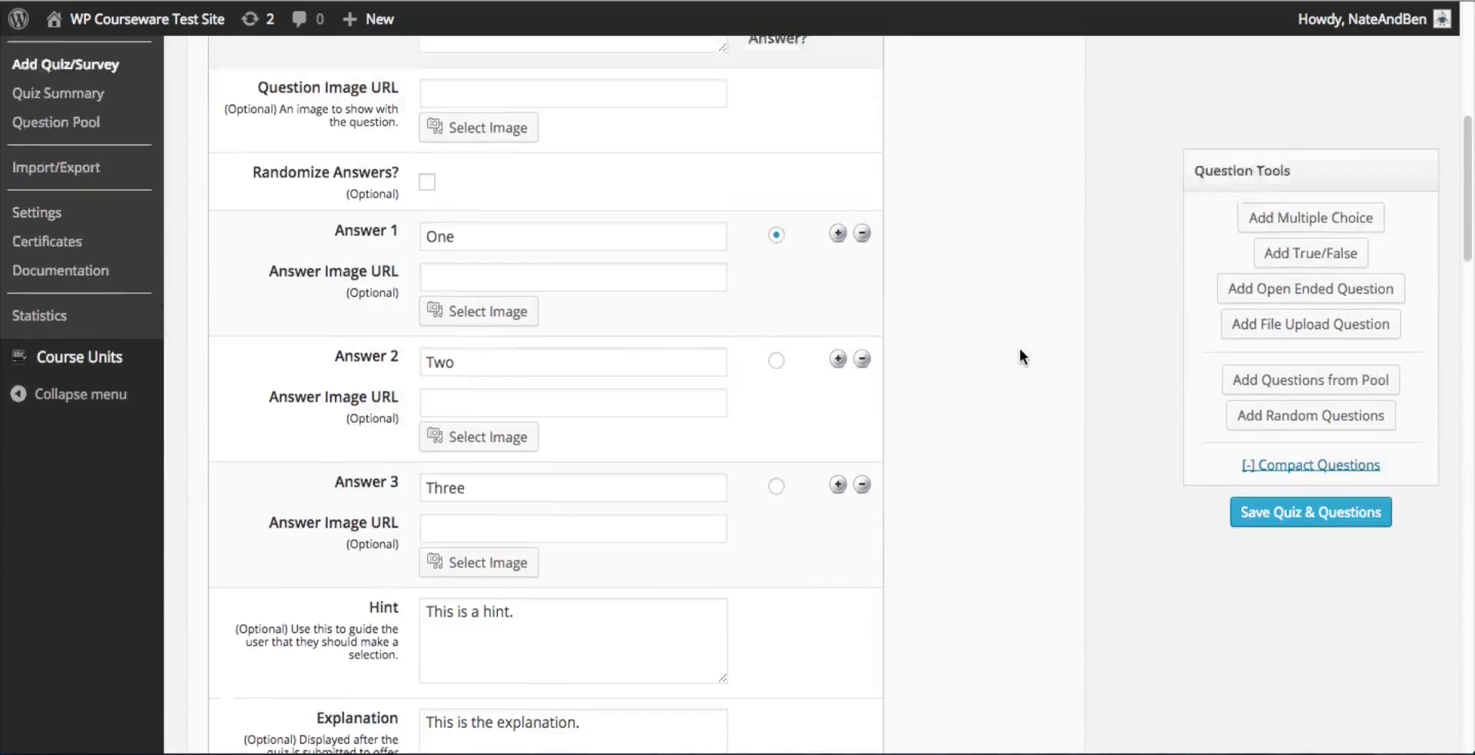
scroll(1020, 350, down, 9)
scroll(1018, 348, up, 4)
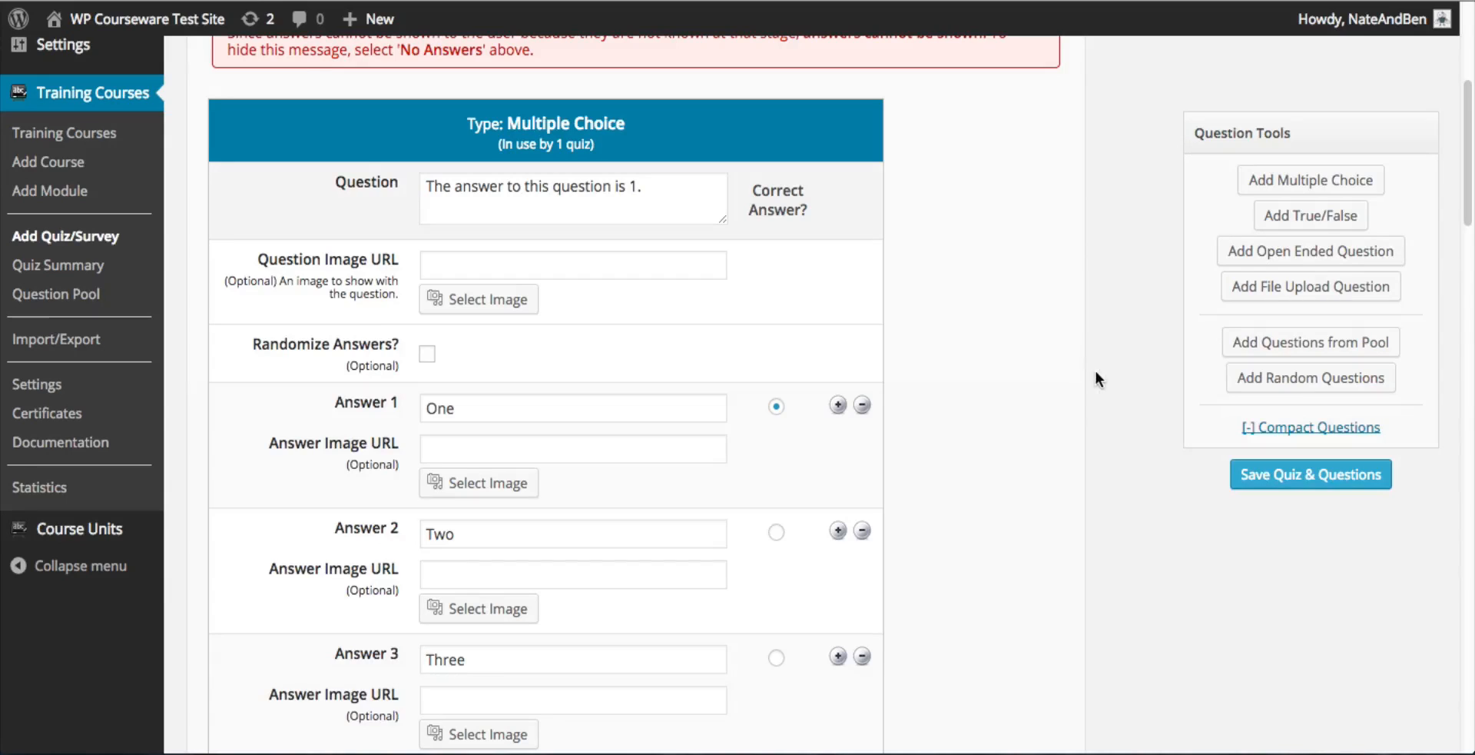
click(1358, 429)
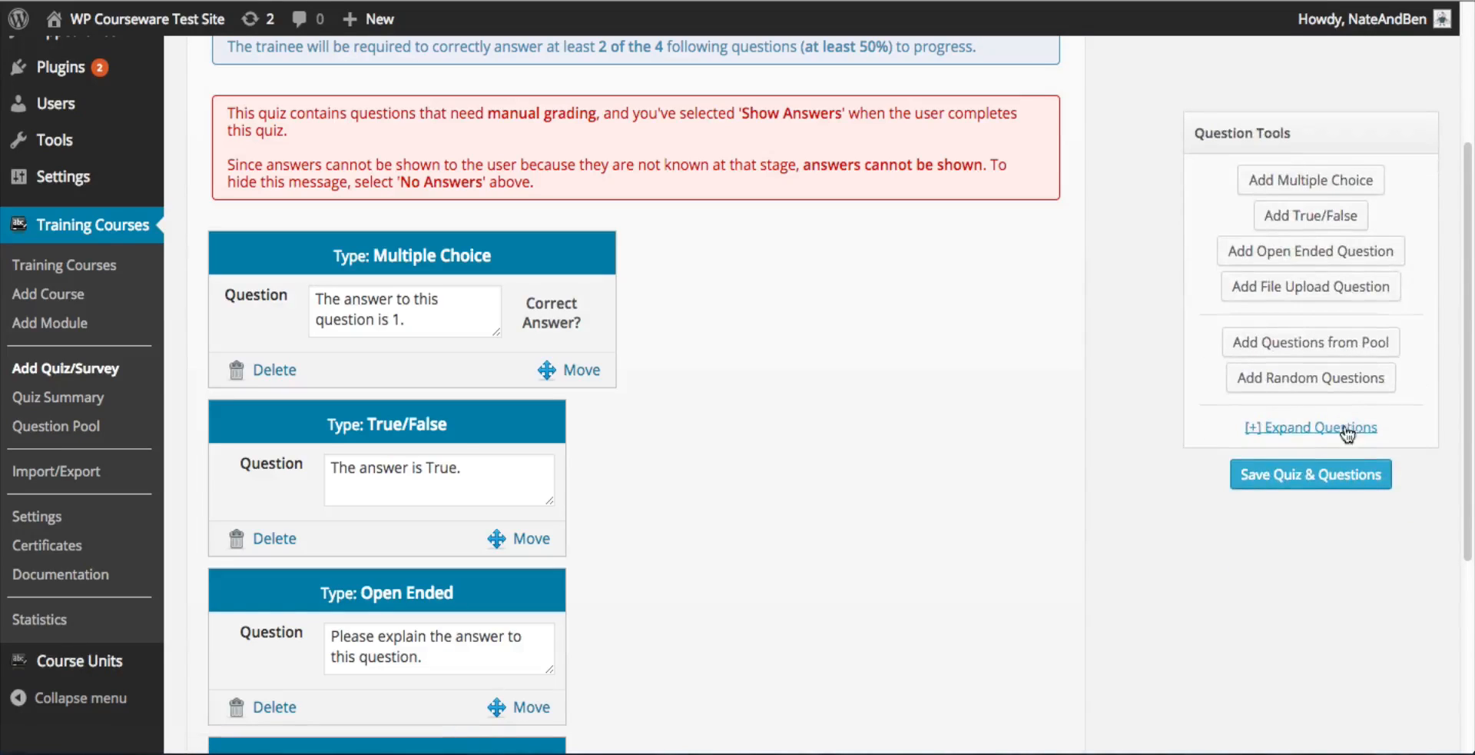
Move the true/false question above the multiple choice question in the quiz order.
scroll(789, 358, down, 3)
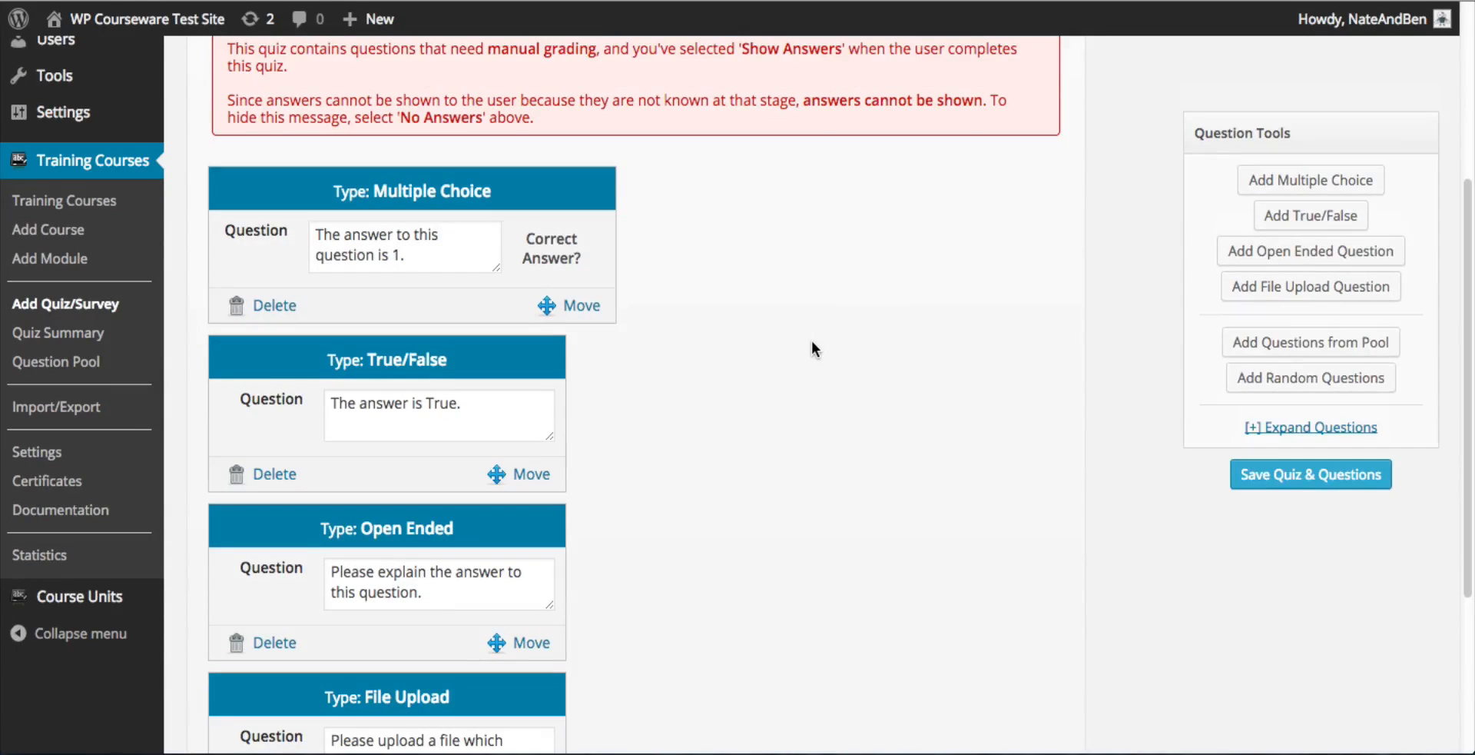
scroll(806, 340, down, 1)
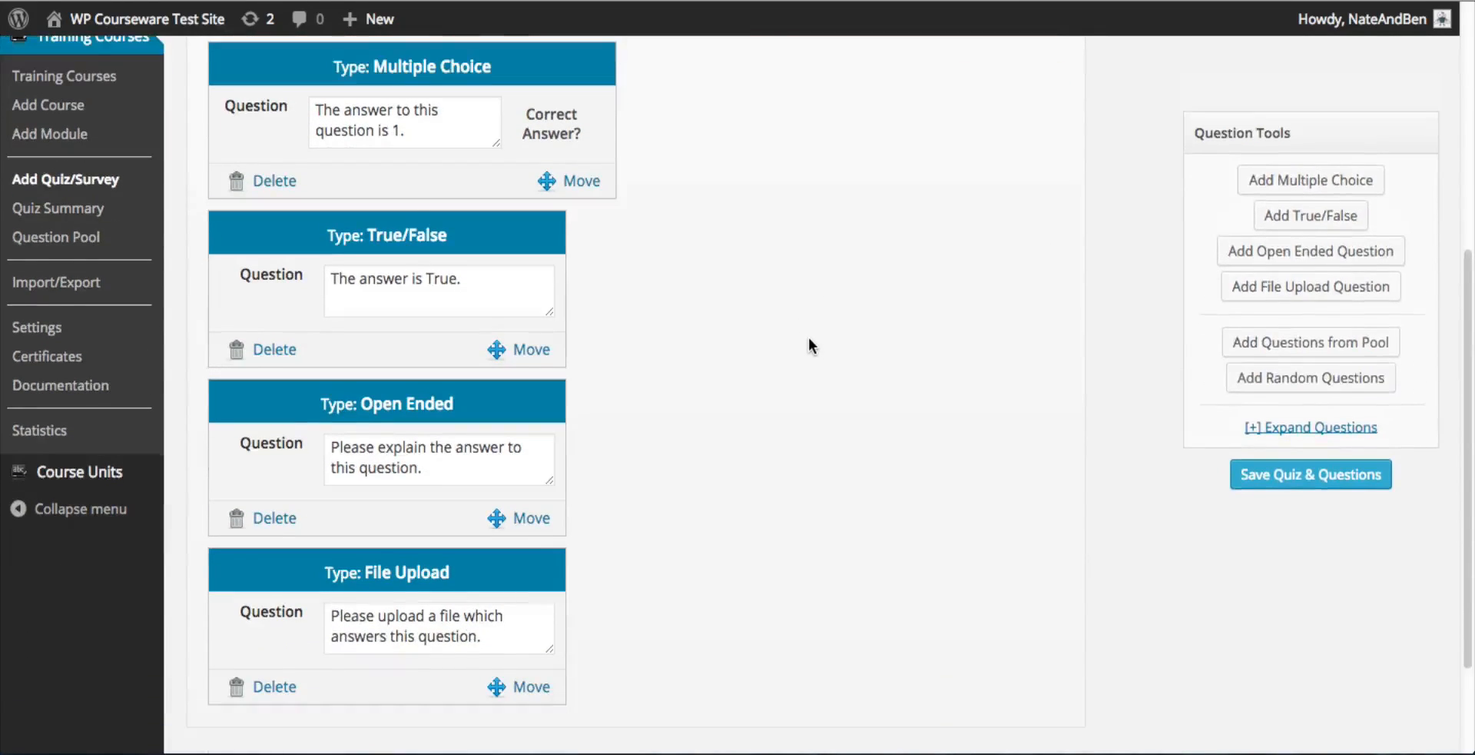
scroll(704, 336, up, 1)
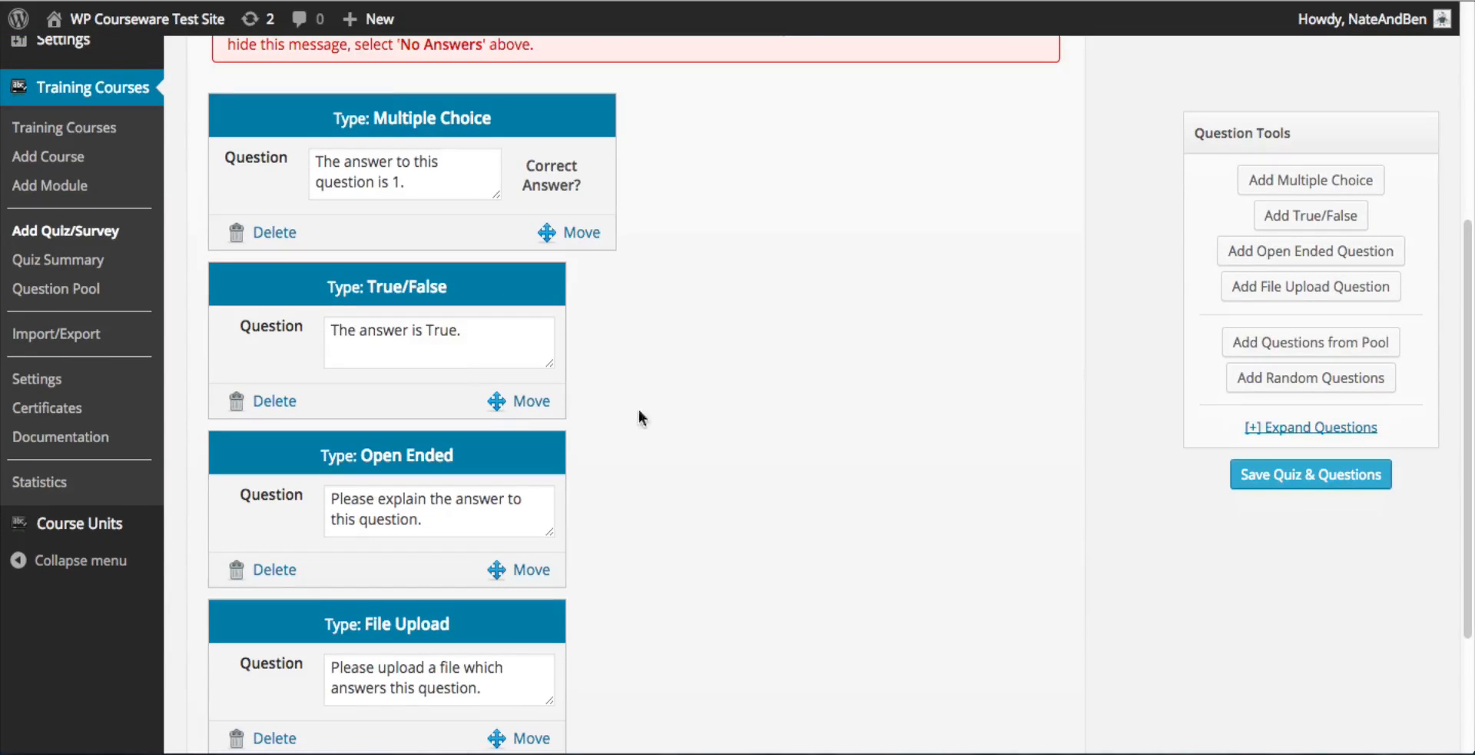
drag(529, 403, 561, 220)
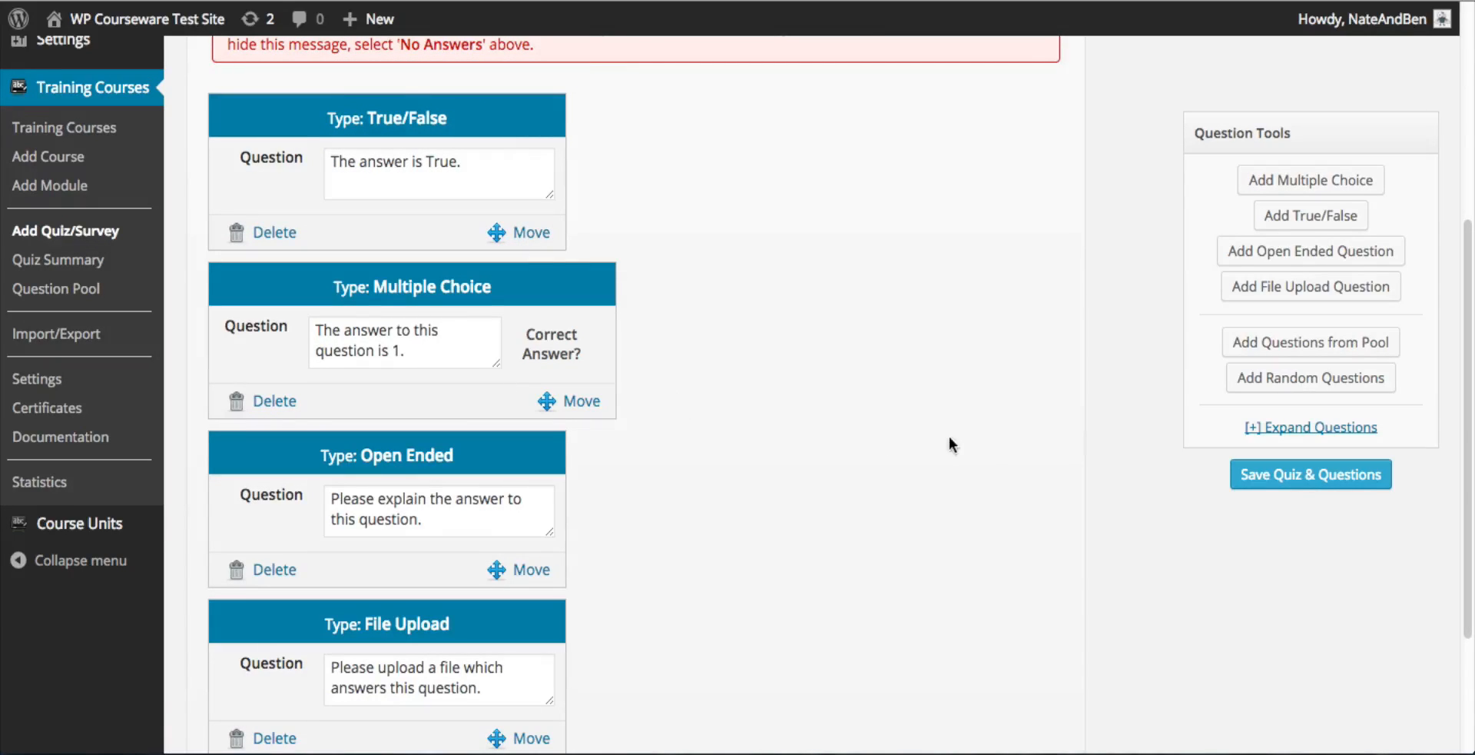
Expand all quiz questions back to their full view and check the true/false question at the start of the order.
click(1343, 429)
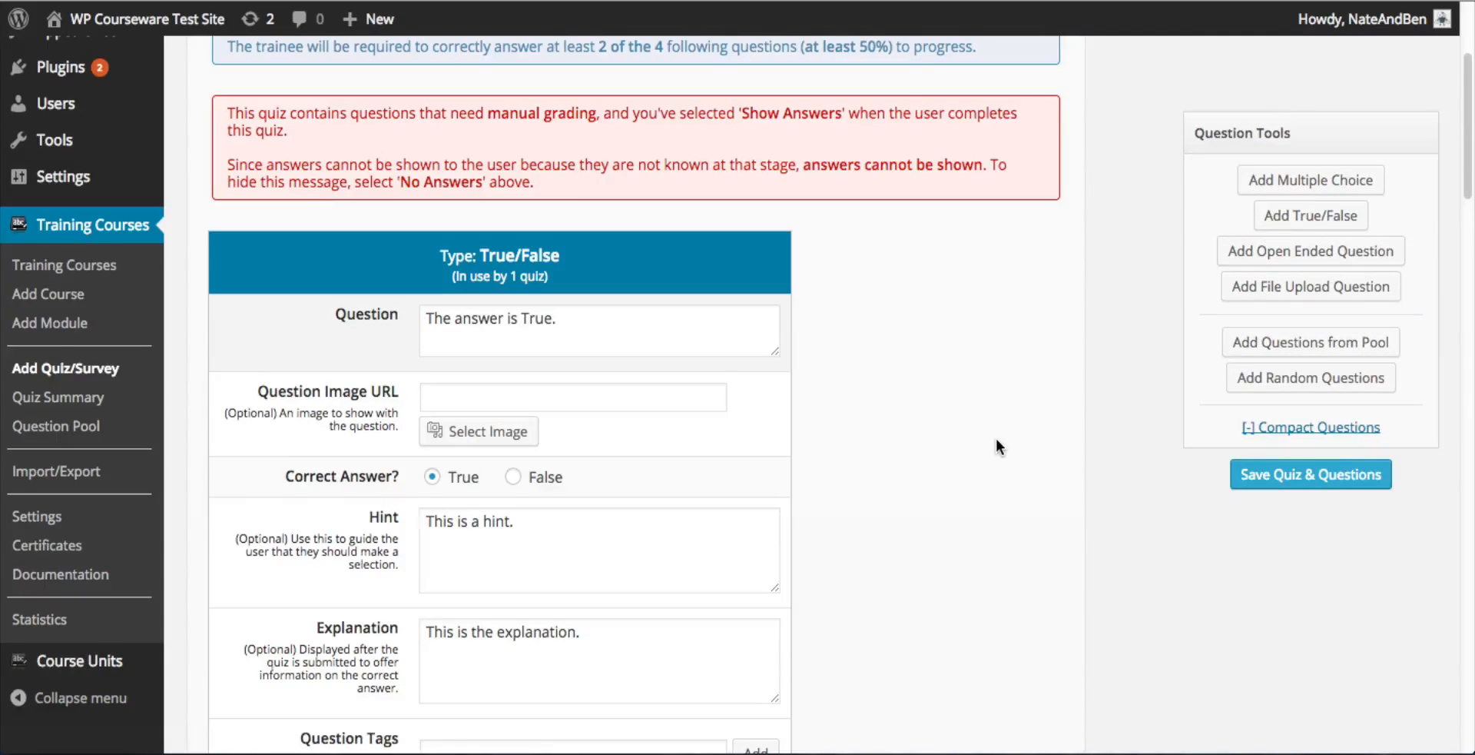
scroll(994, 438, down, 3)
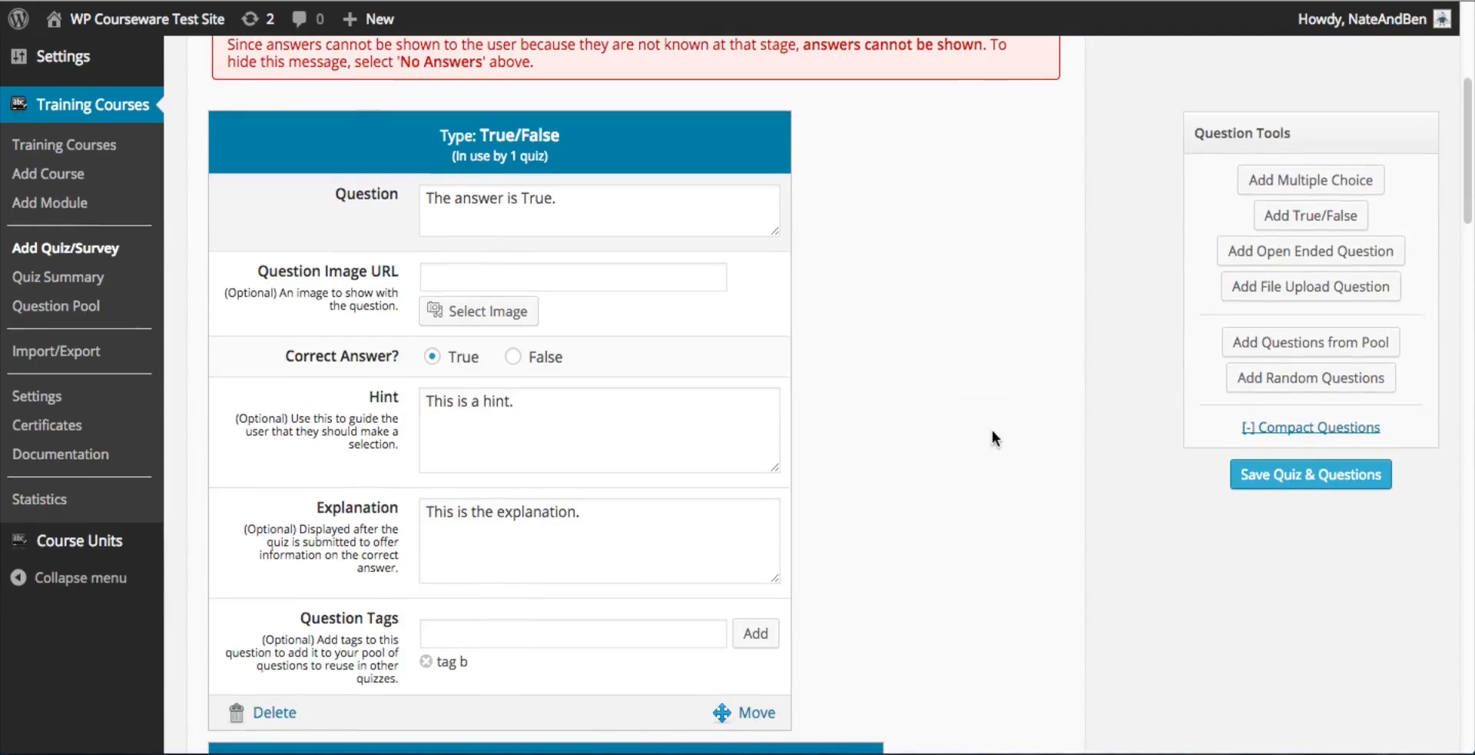
scroll(992, 429, up, 1)
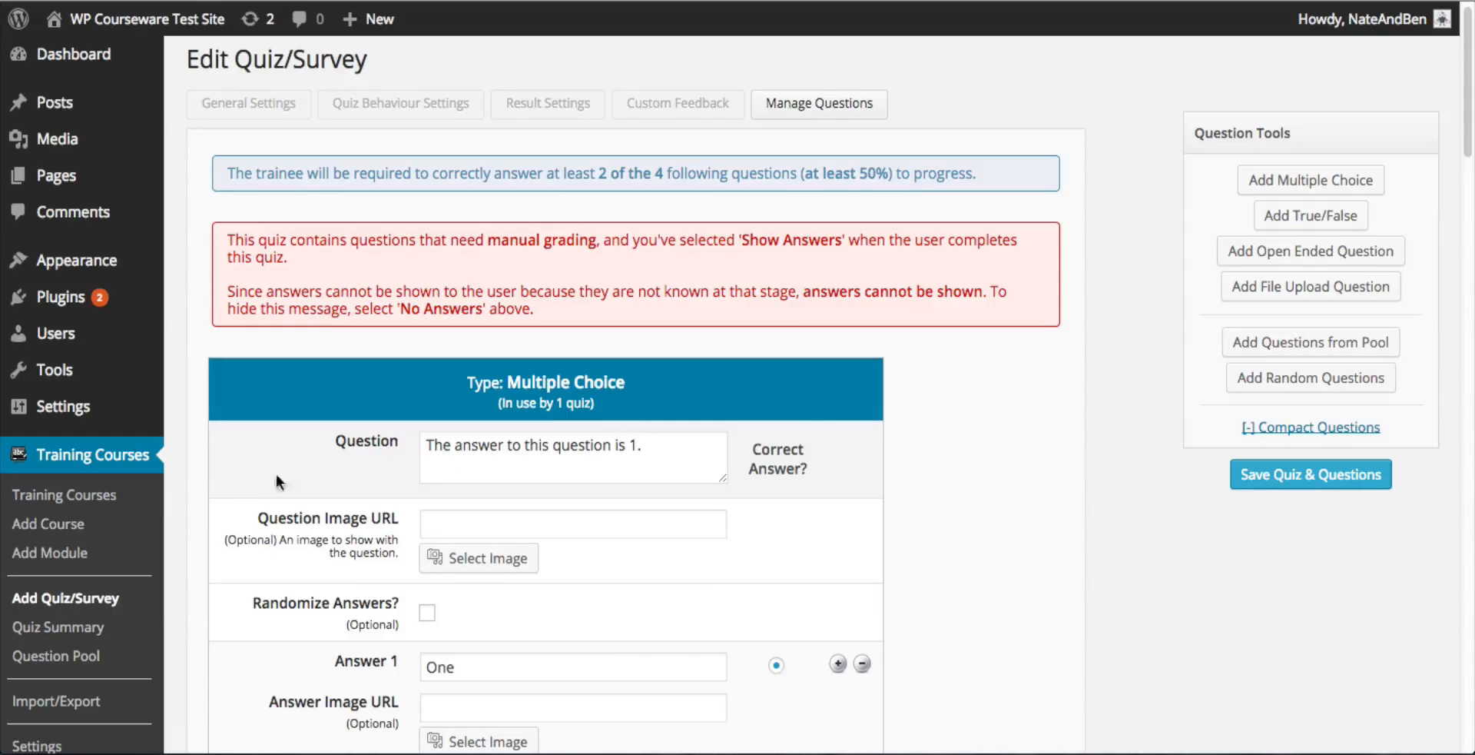
Open the Question Pool and look through its list of questions, types and tags.
click(92, 659)
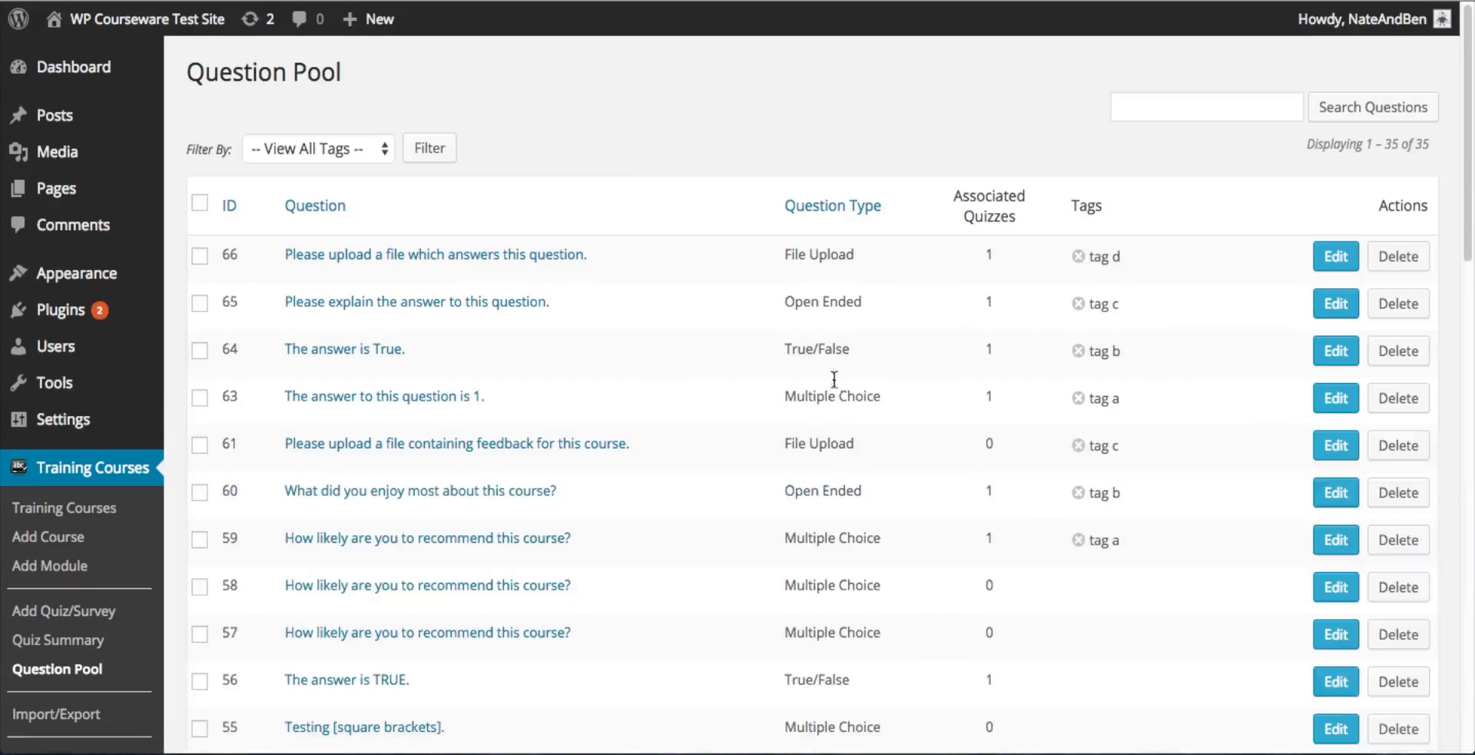
scroll(681, 321, down, 8)
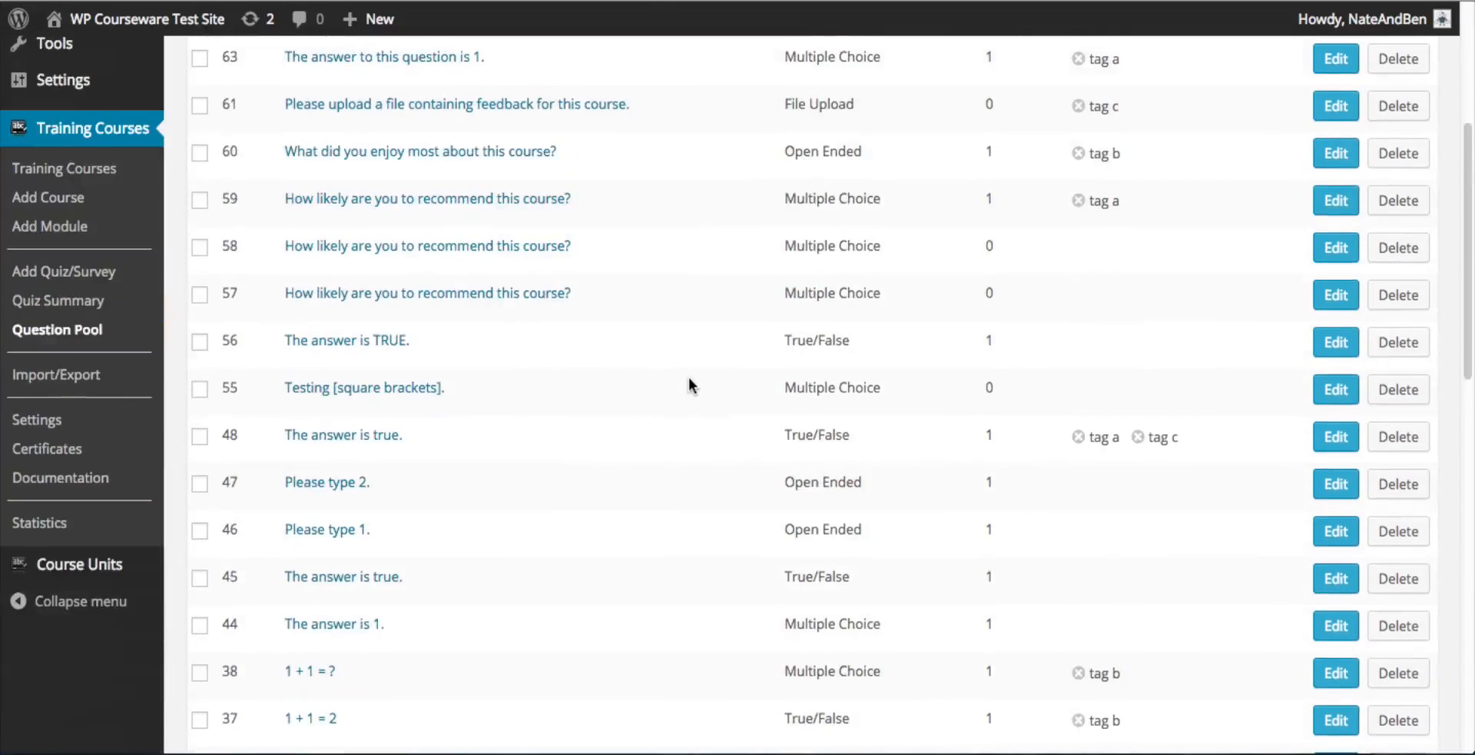
scroll(690, 372, down, 5)
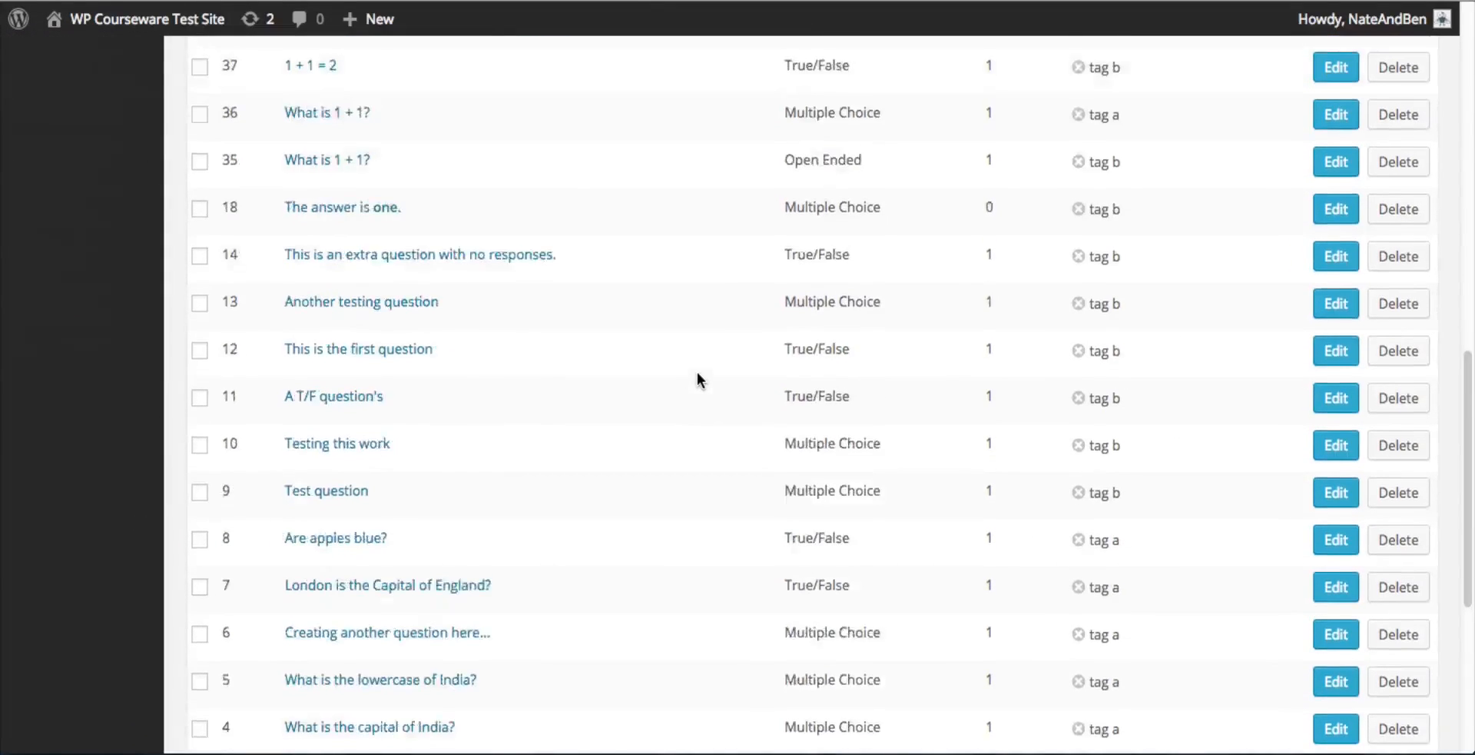
scroll(698, 372, up, 12)
scroll(698, 371, up, 1)
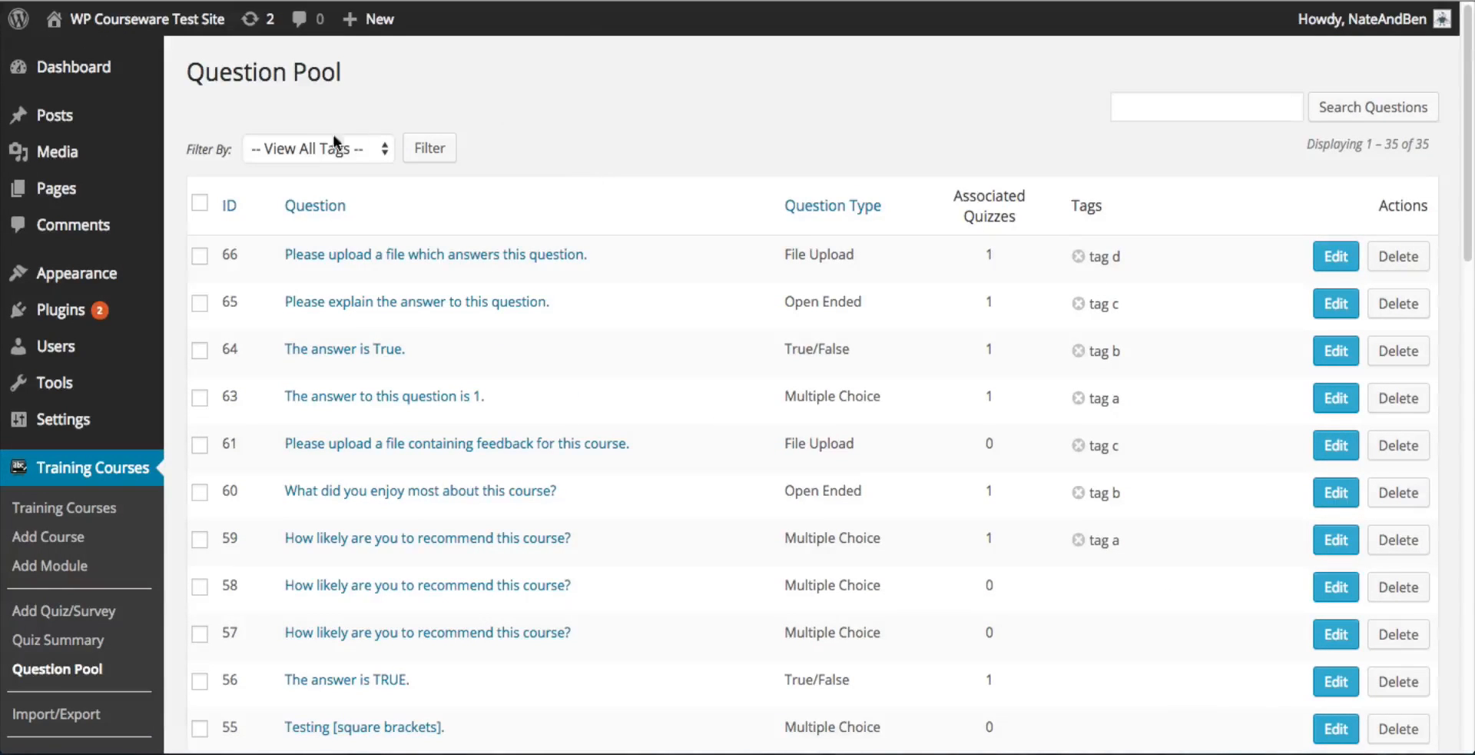
Examine the tag filter choices and the question search field of the Question Pool.
click(346, 150)
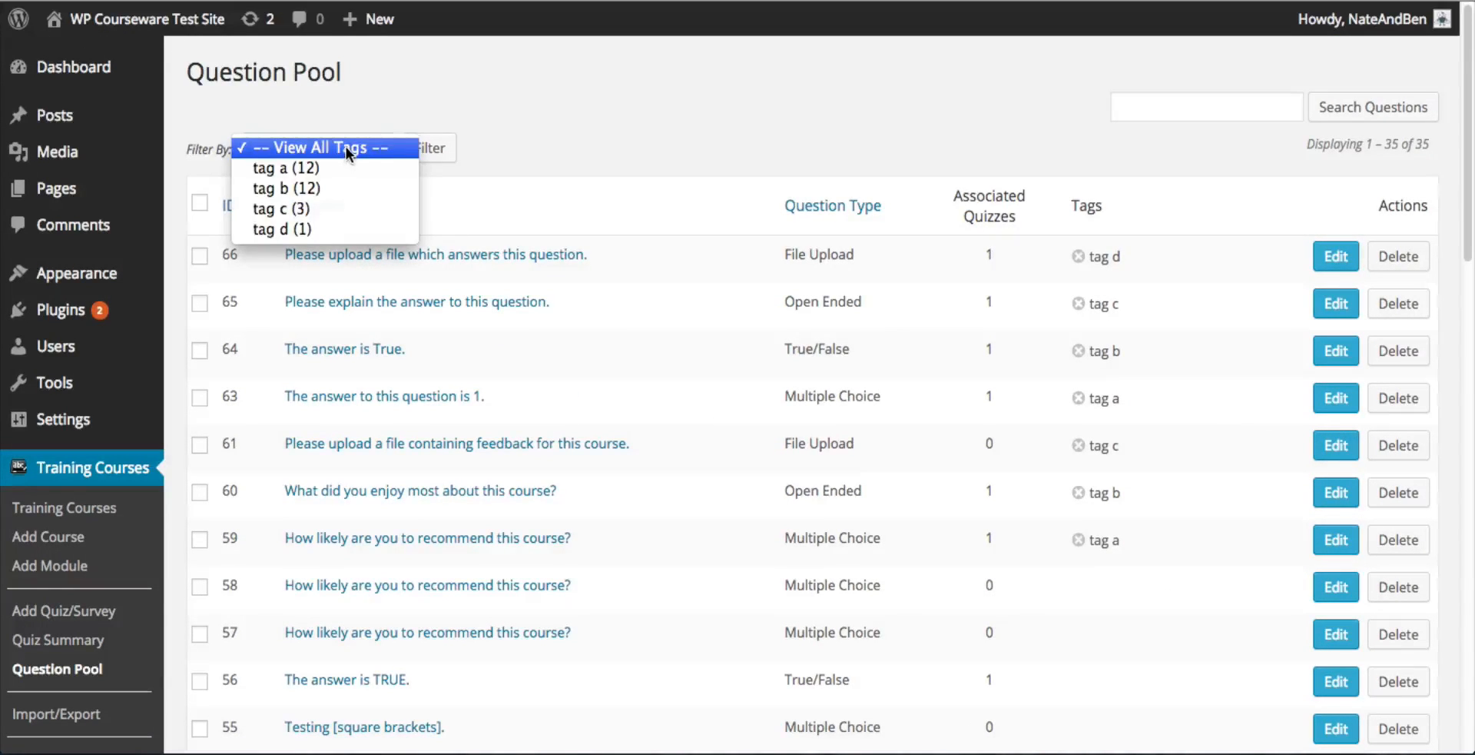
click(346, 147)
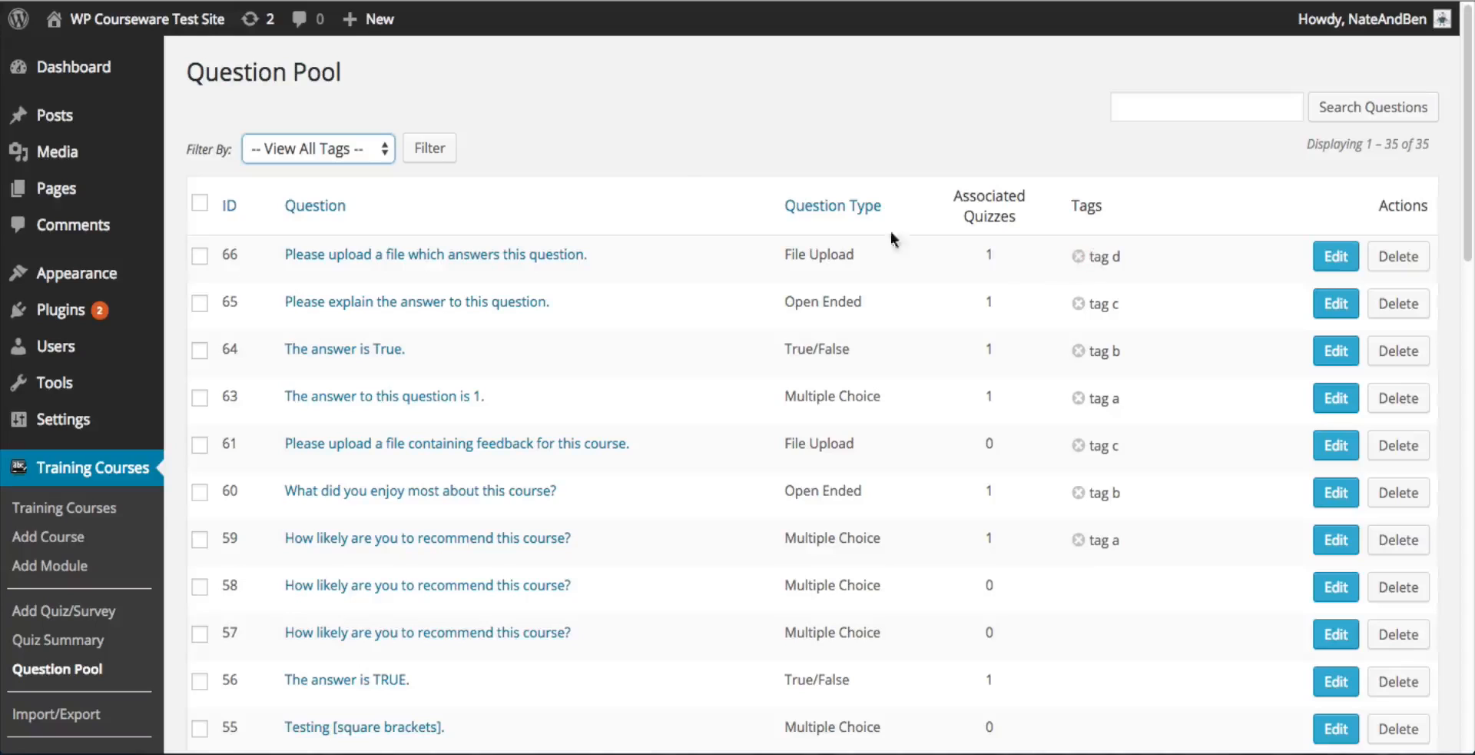
click(1140, 116)
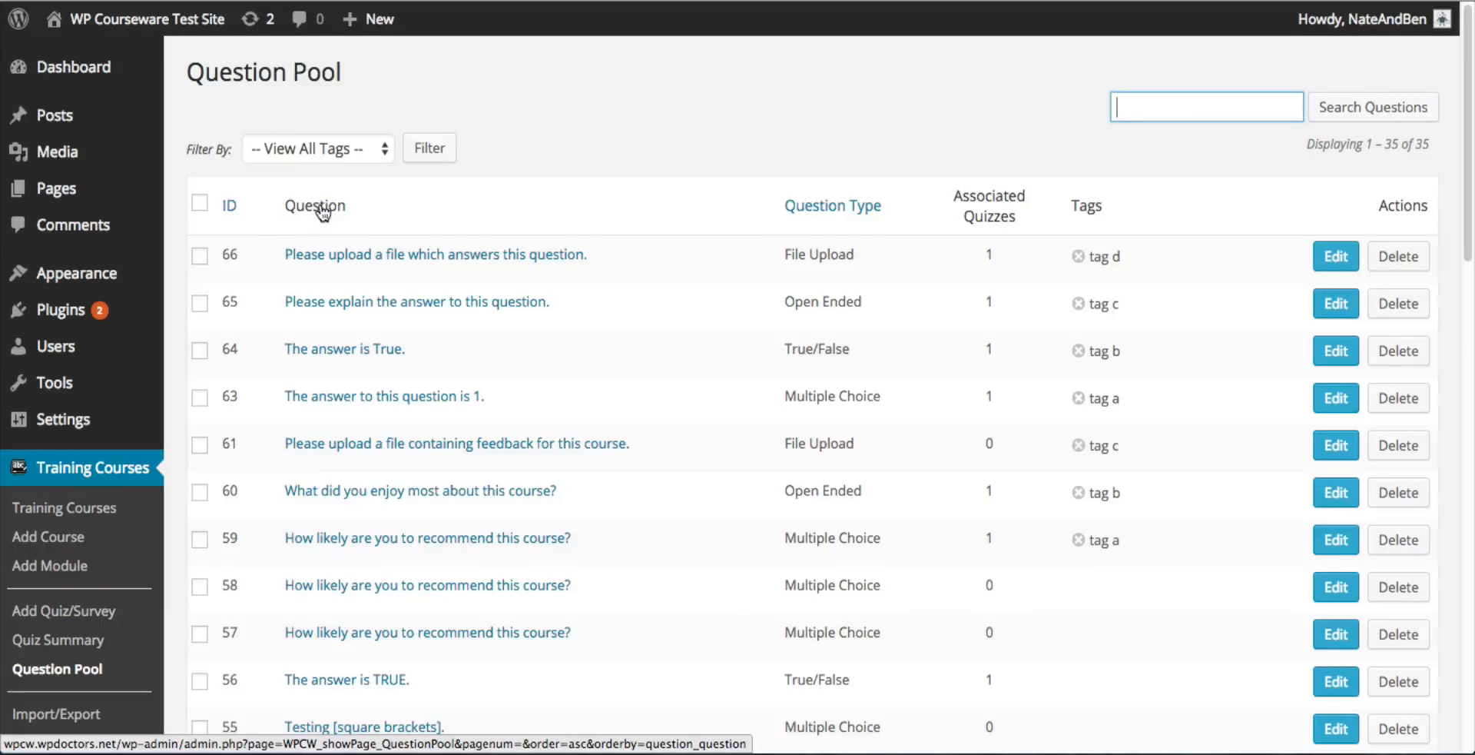
Sort the question pool by question type and look through the sorted list.
click(850, 217)
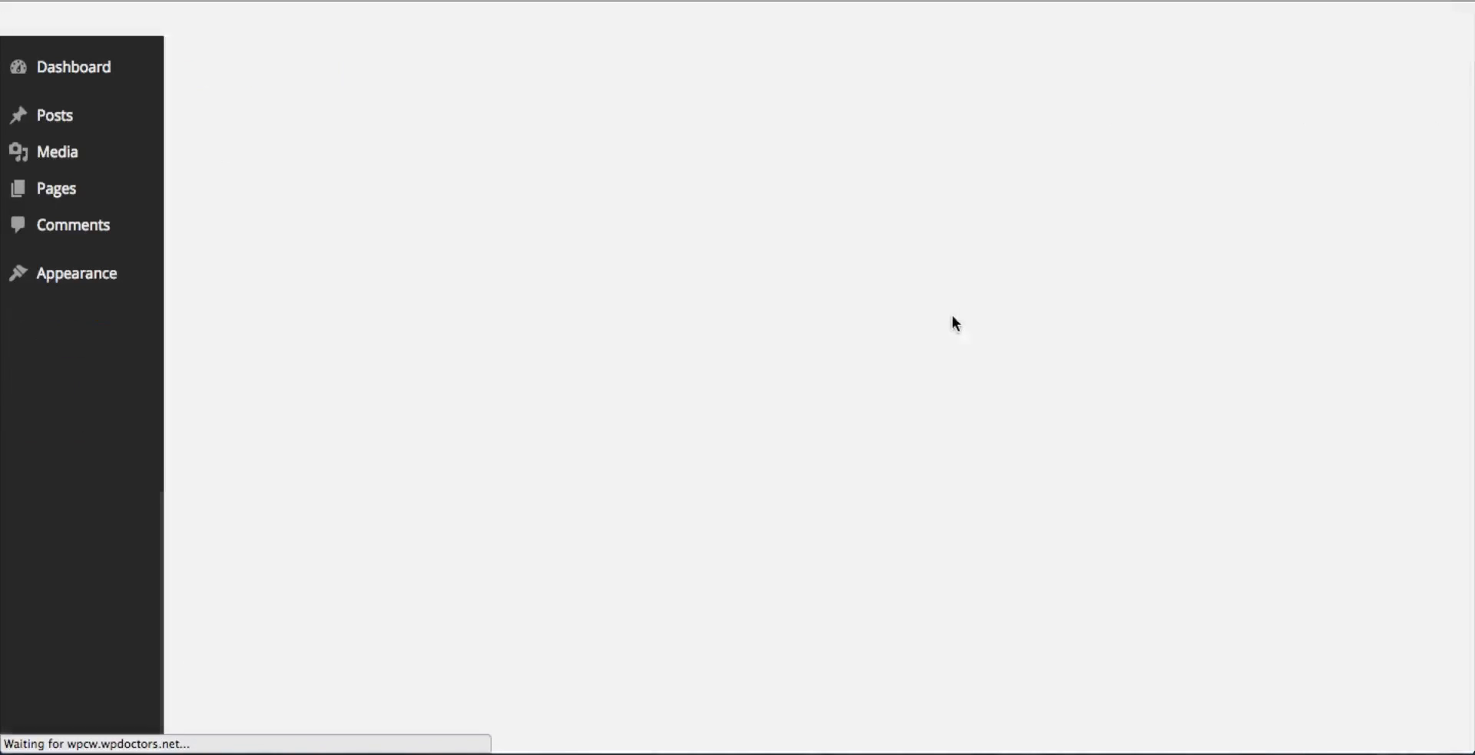
scroll(849, 499, down, 3)
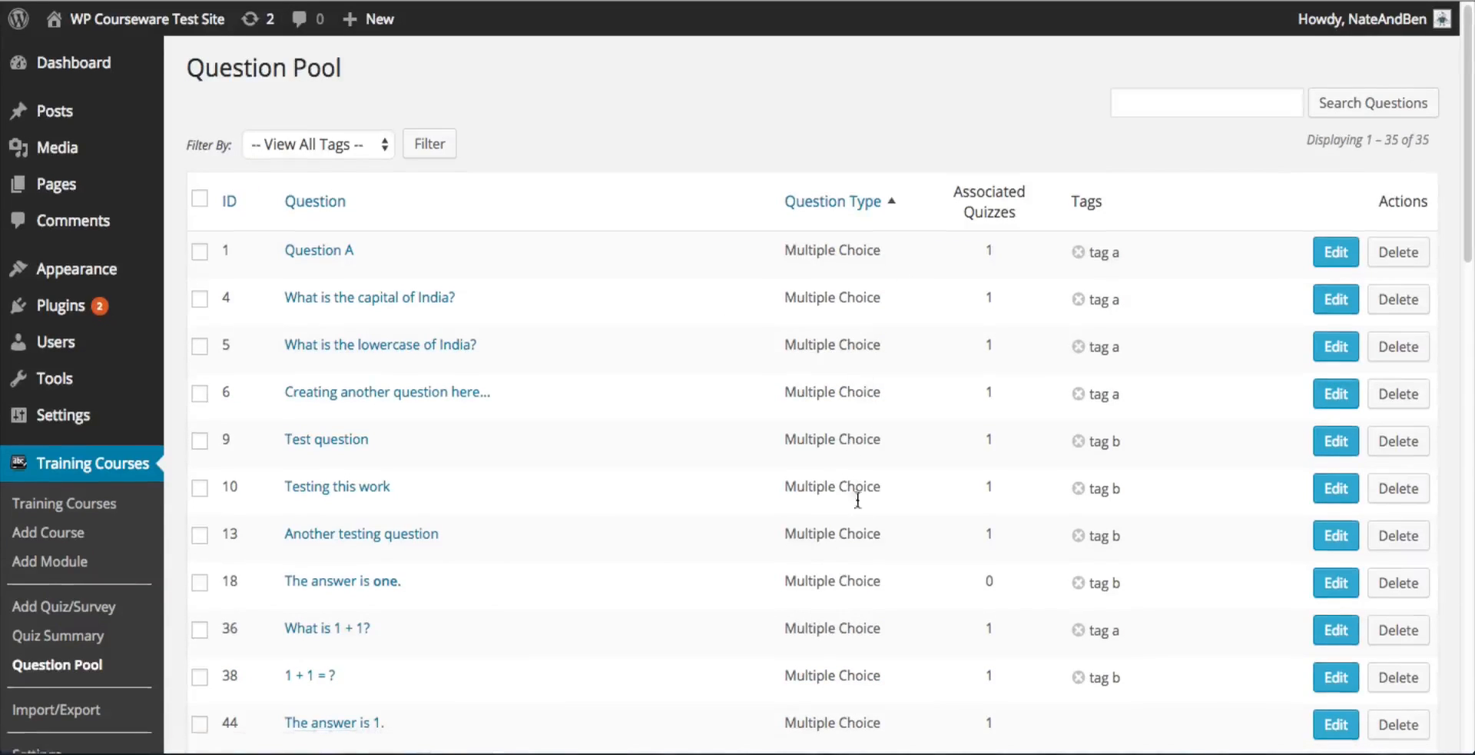
scroll(849, 523, down, 12)
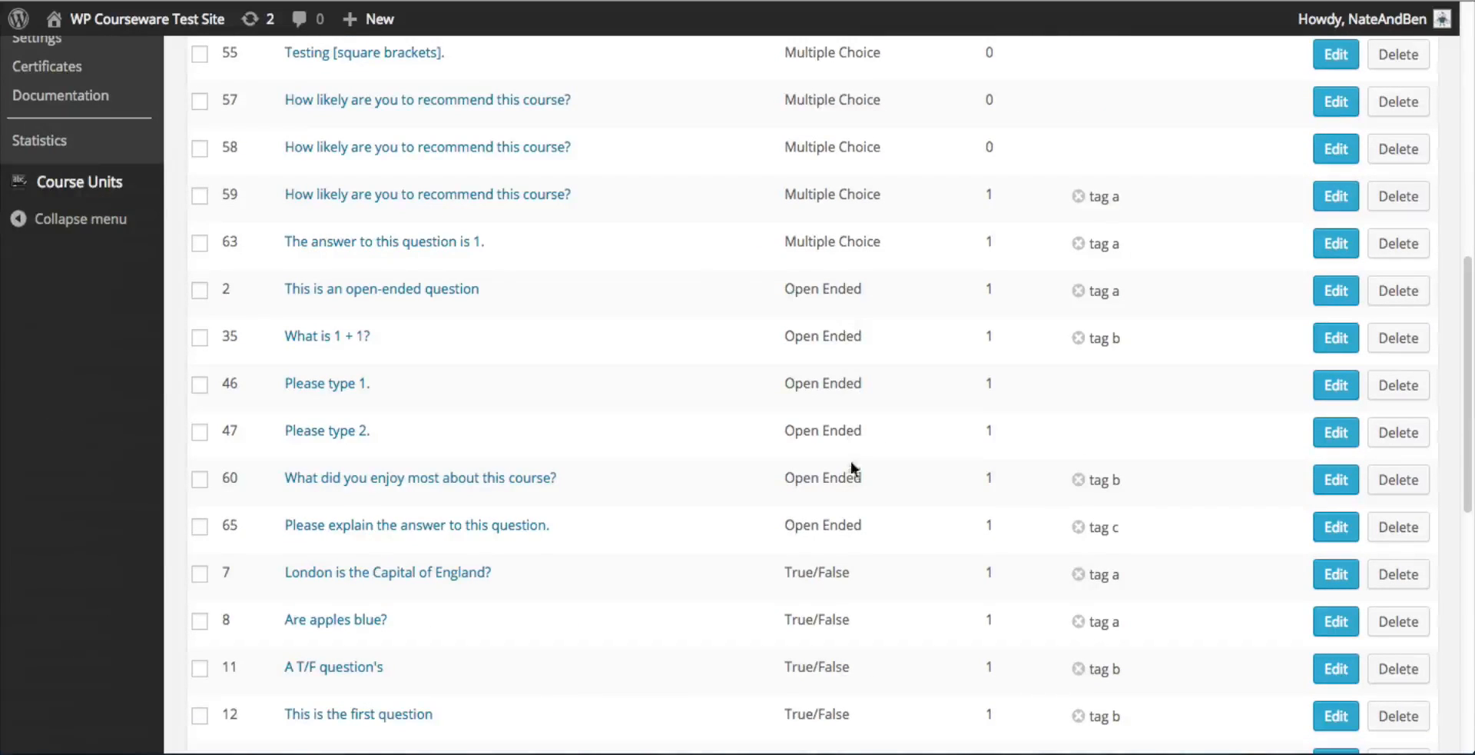
scroll(853, 461, up, 15)
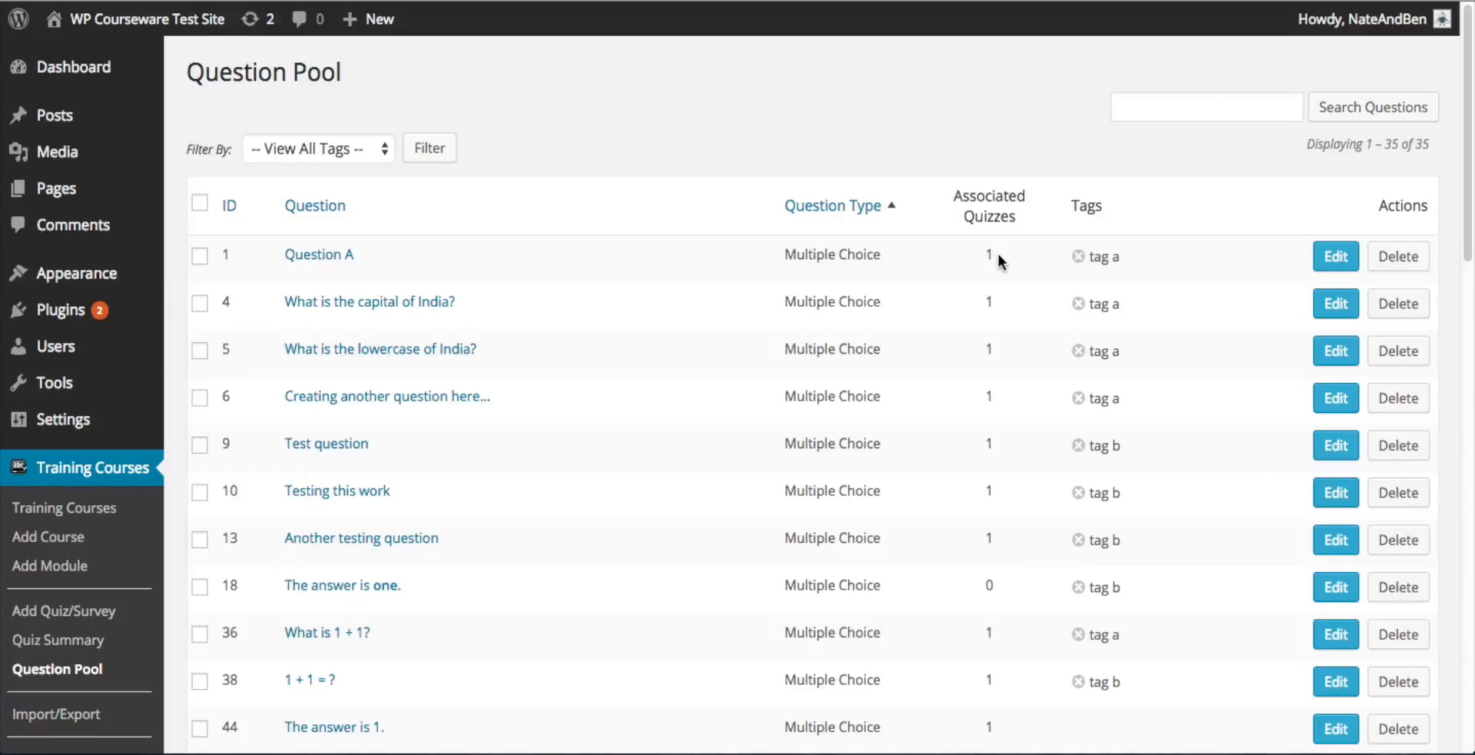
Open Question A on its single-question edit page, examine its fields, and return to the question pool.
click(1078, 256)
click(1339, 257)
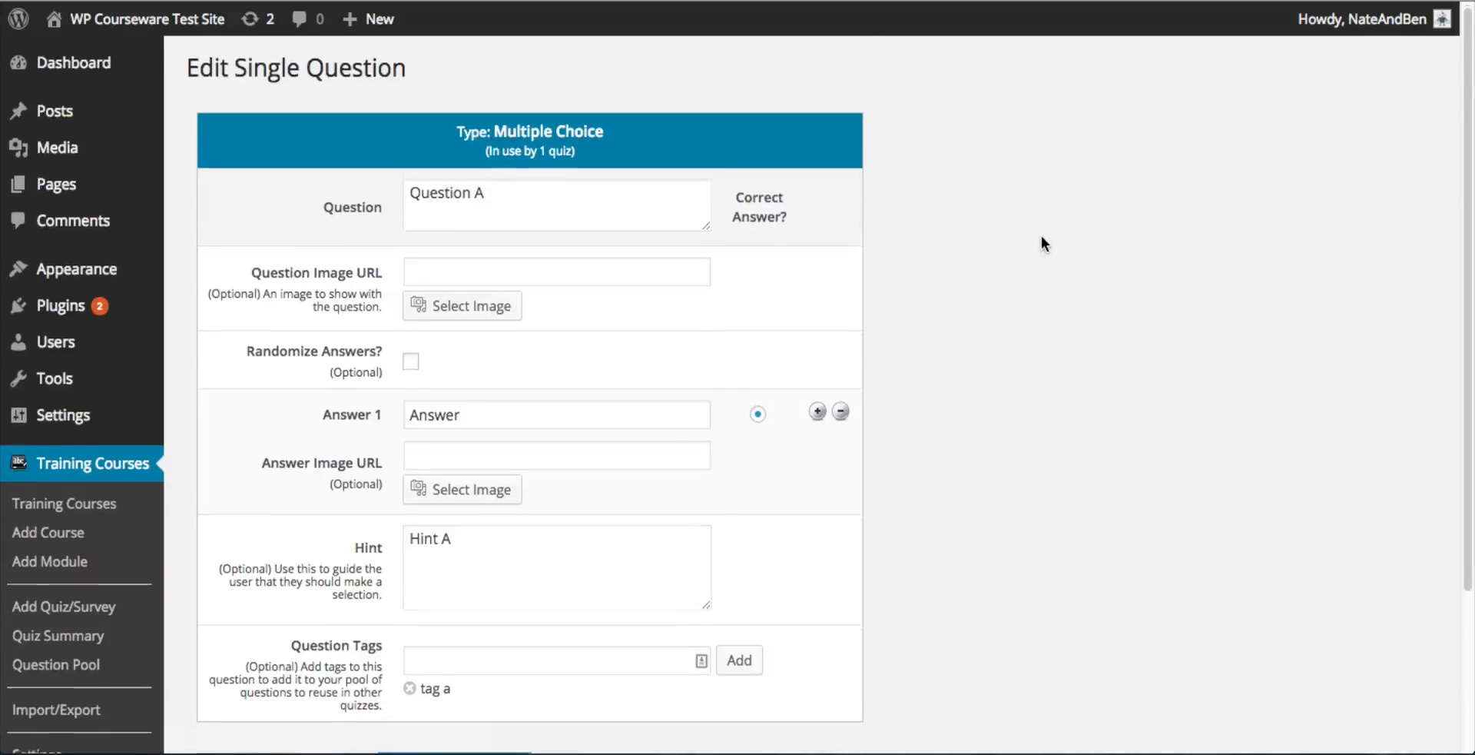
scroll(1042, 238, down, 3)
scroll(1042, 238, up, 3)
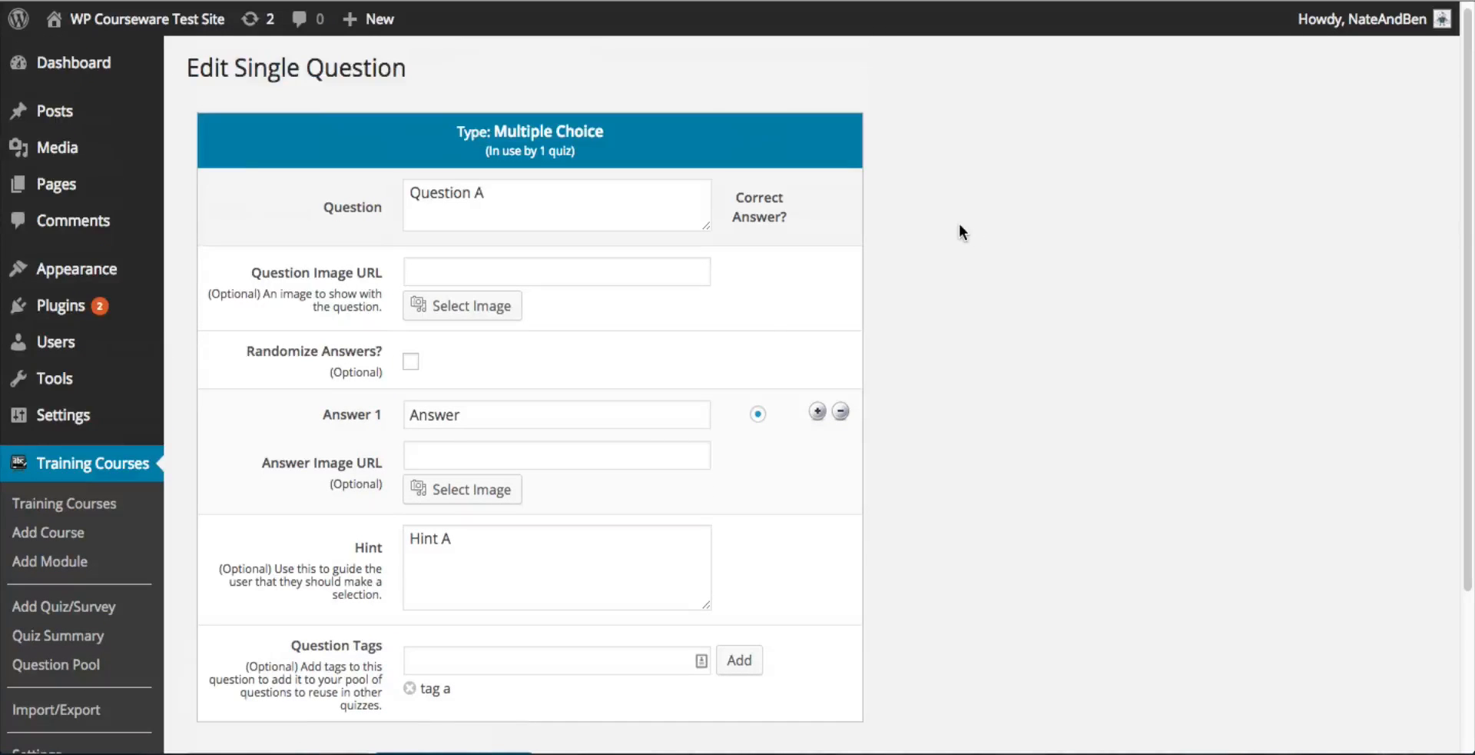
mouse_move(221, 22)
key(alt+Left)
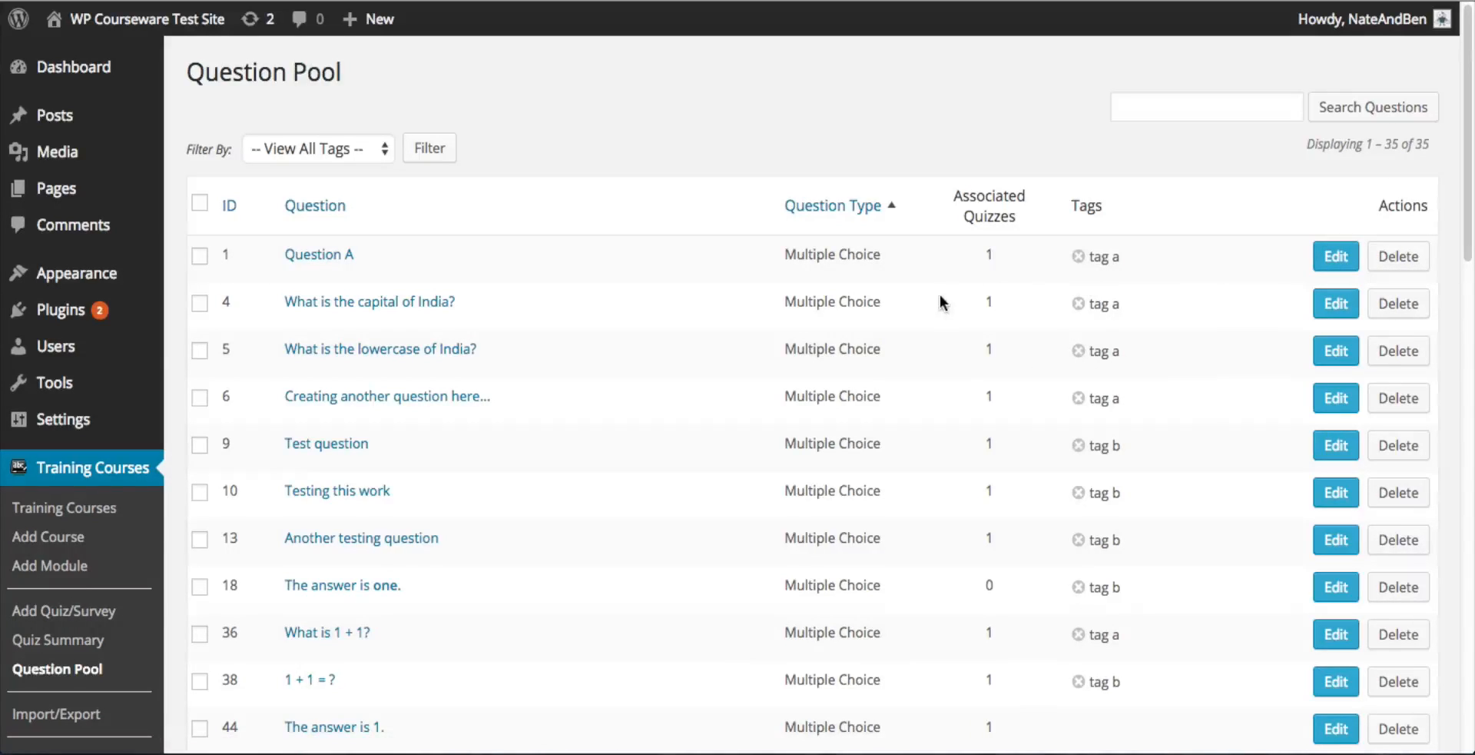
Add tag a to all questions in the pool with a bulk action.
scroll(816, 343, down, 5)
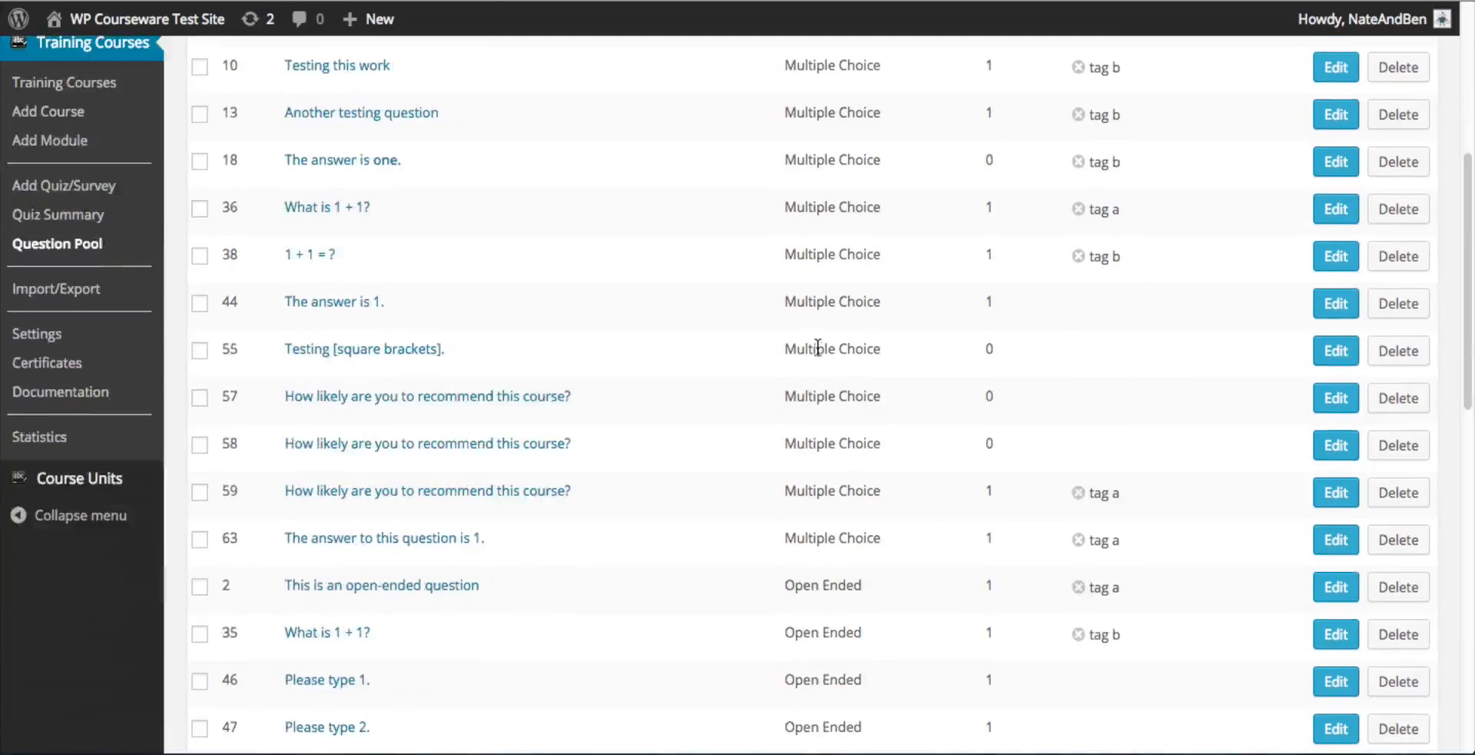
scroll(817, 347, down, 10)
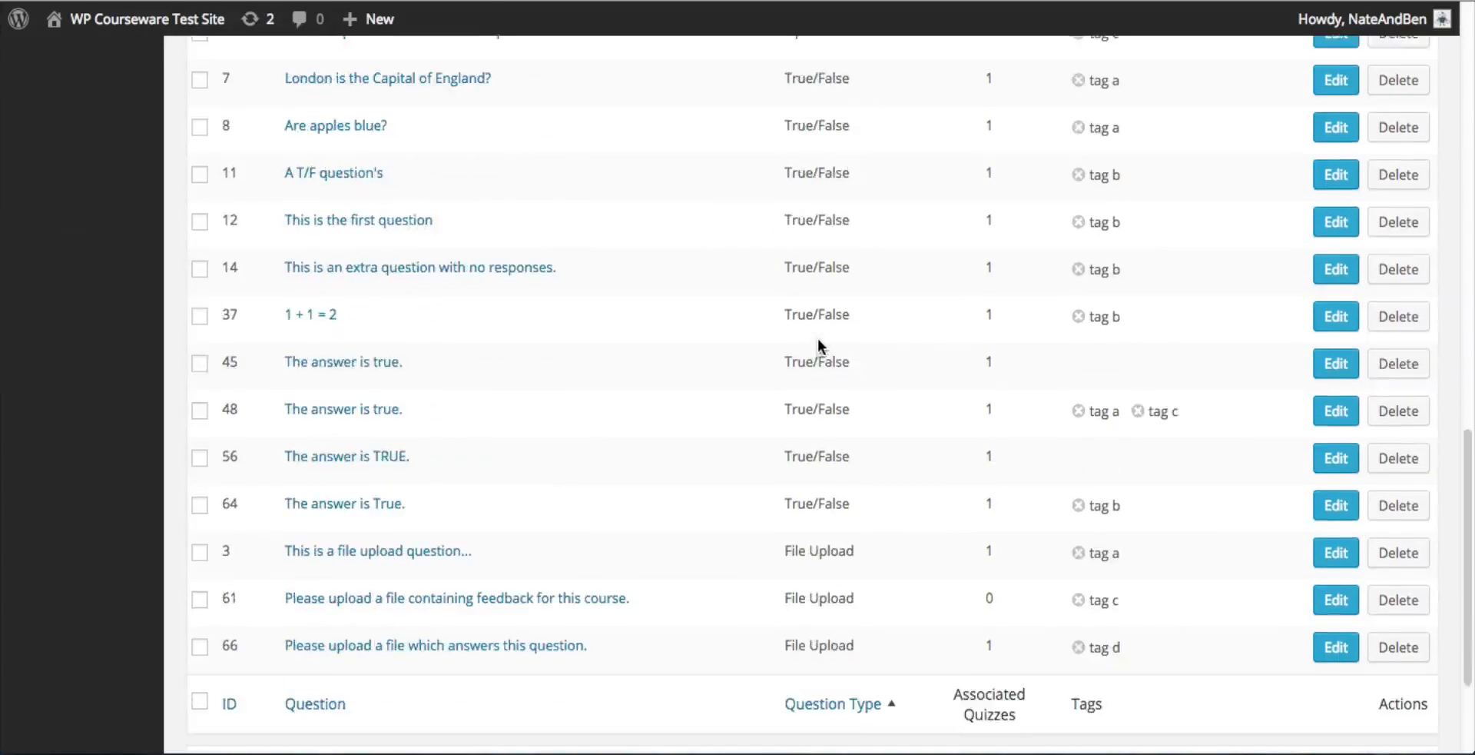
scroll(818, 339, down, 2)
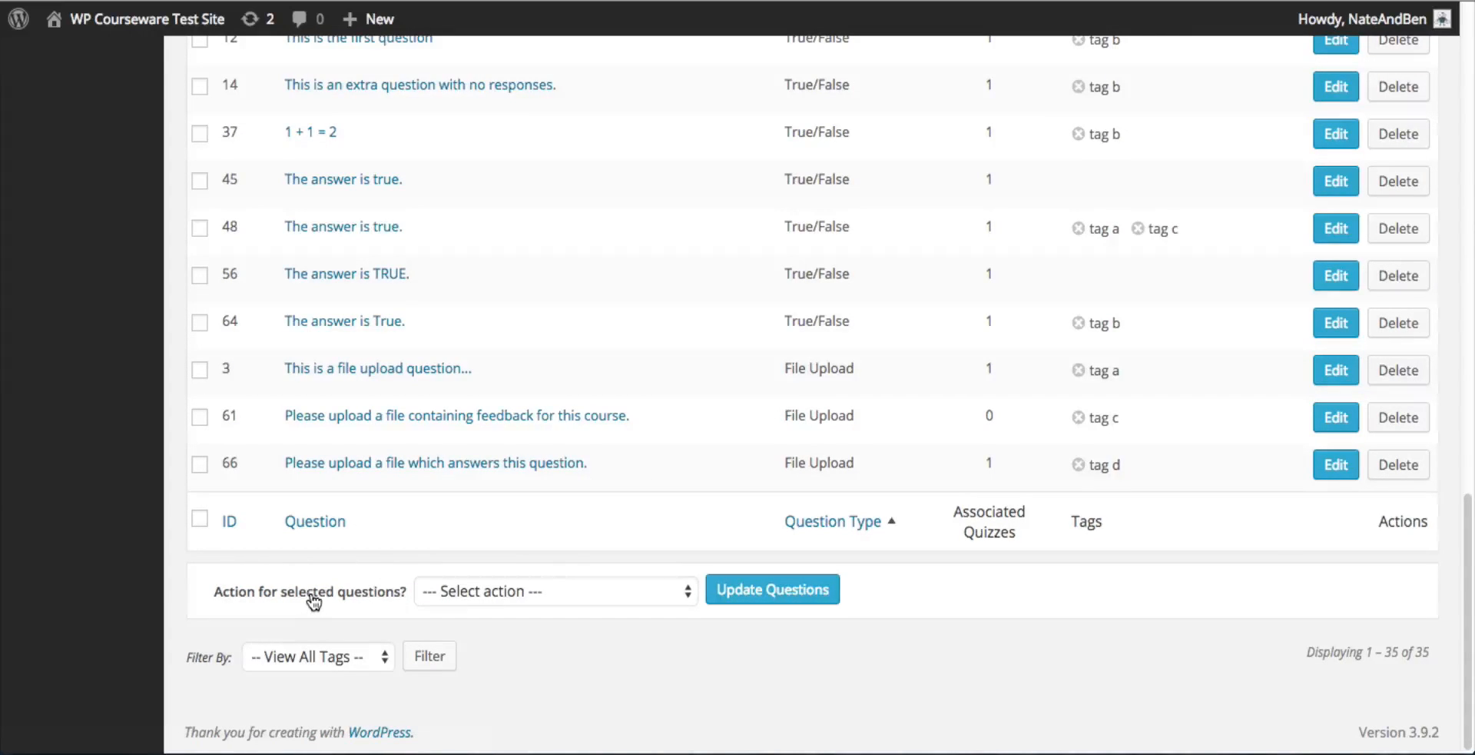
click(199, 520)
click(199, 519)
click(200, 466)
click(200, 417)
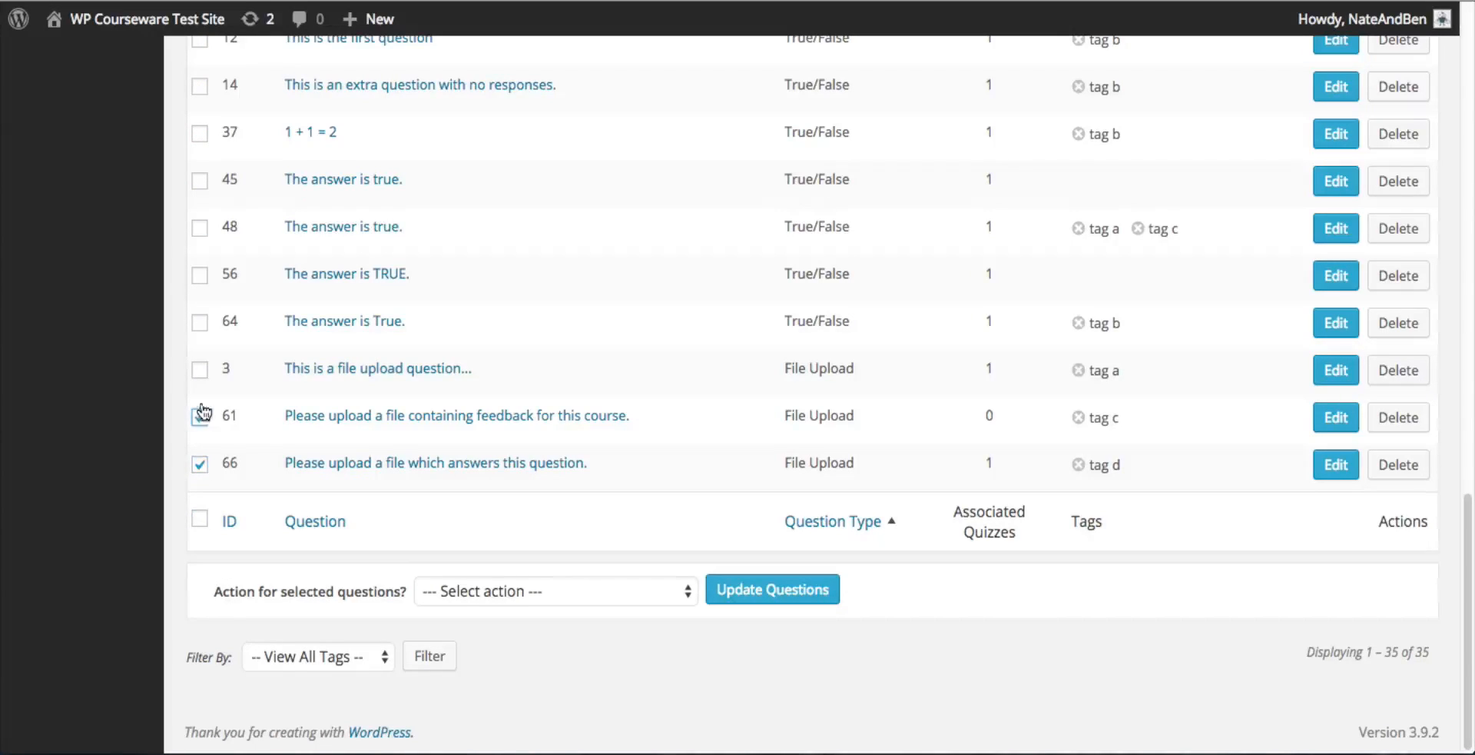
click(199, 519)
click(537, 591)
click(554, 611)
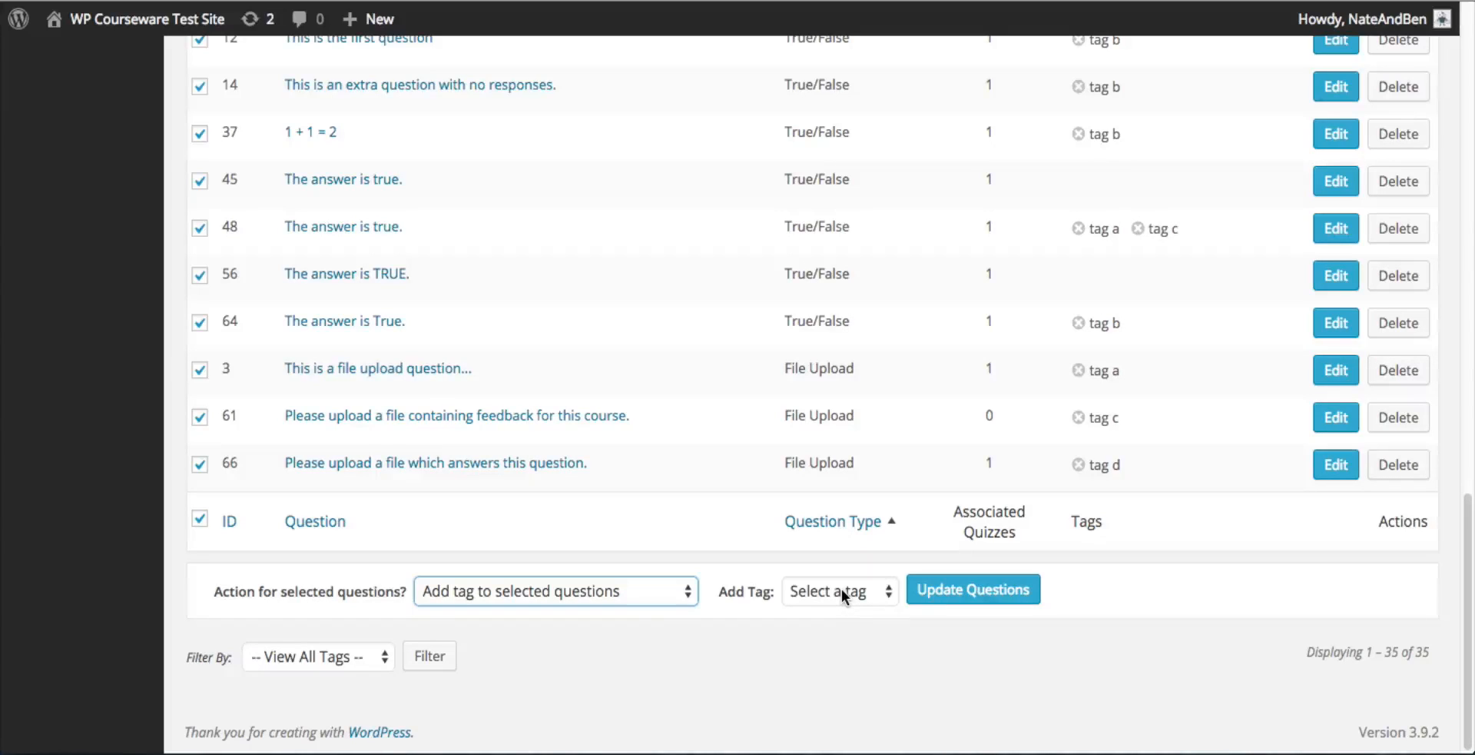
click(842, 589)
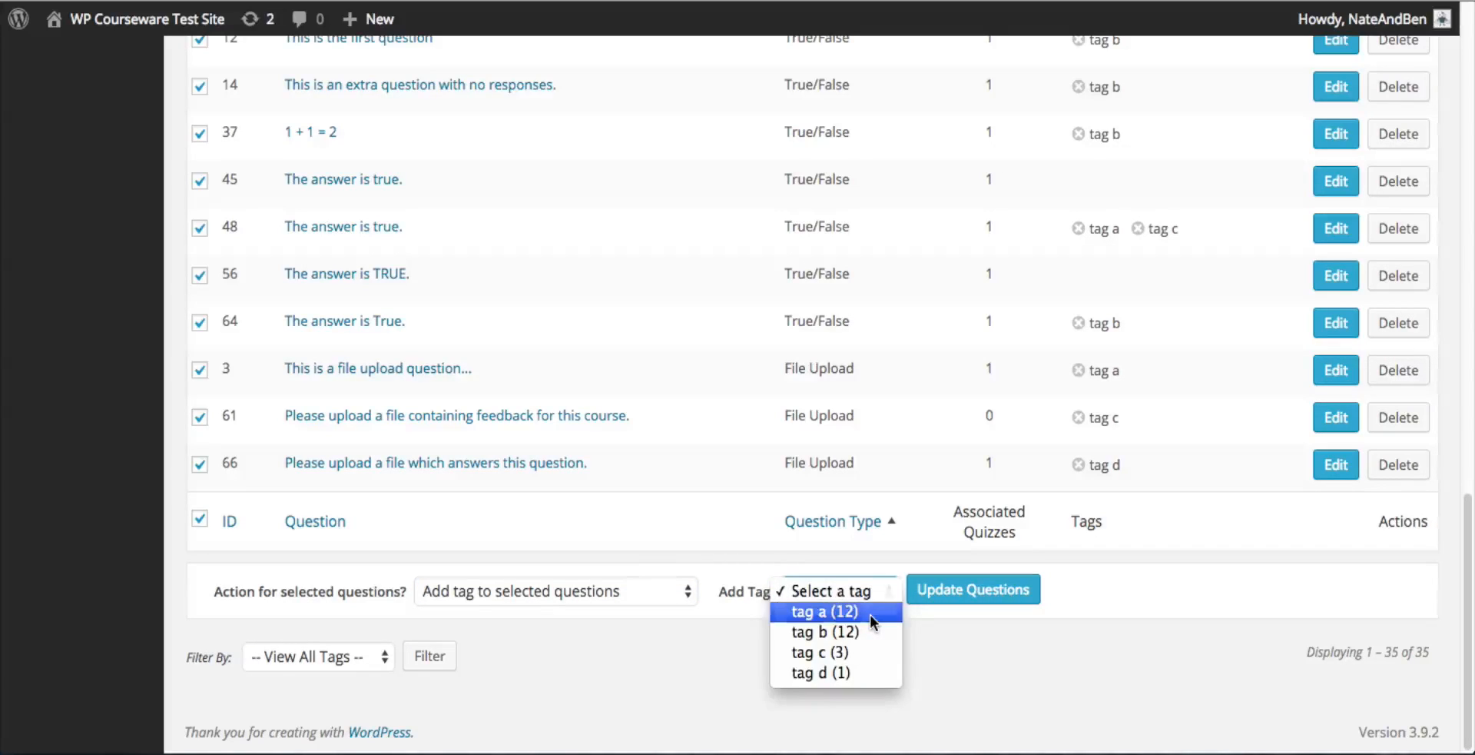
click(870, 615)
click(976, 590)
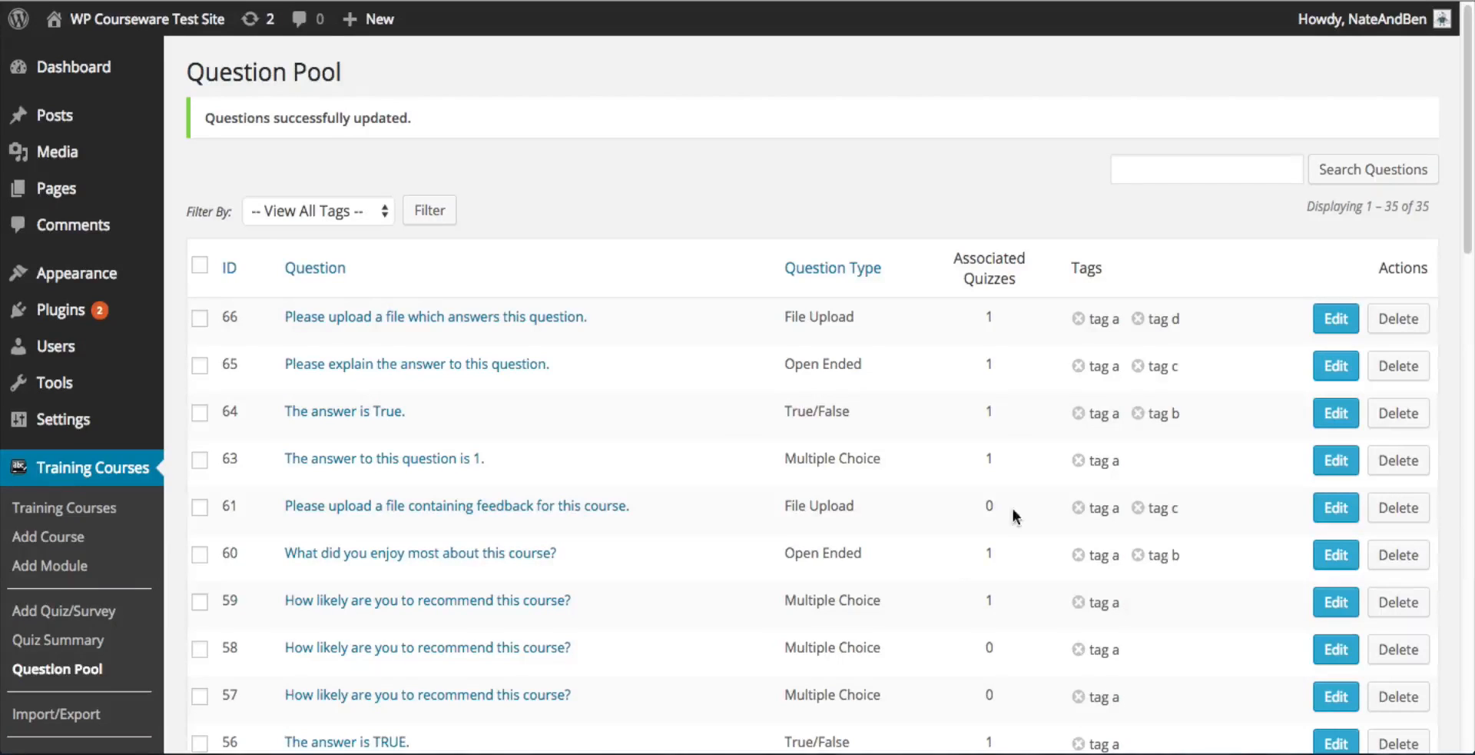
Select all questions in the pool and set the bulk action to remove tag a from them.
scroll(1131, 430, down, 10)
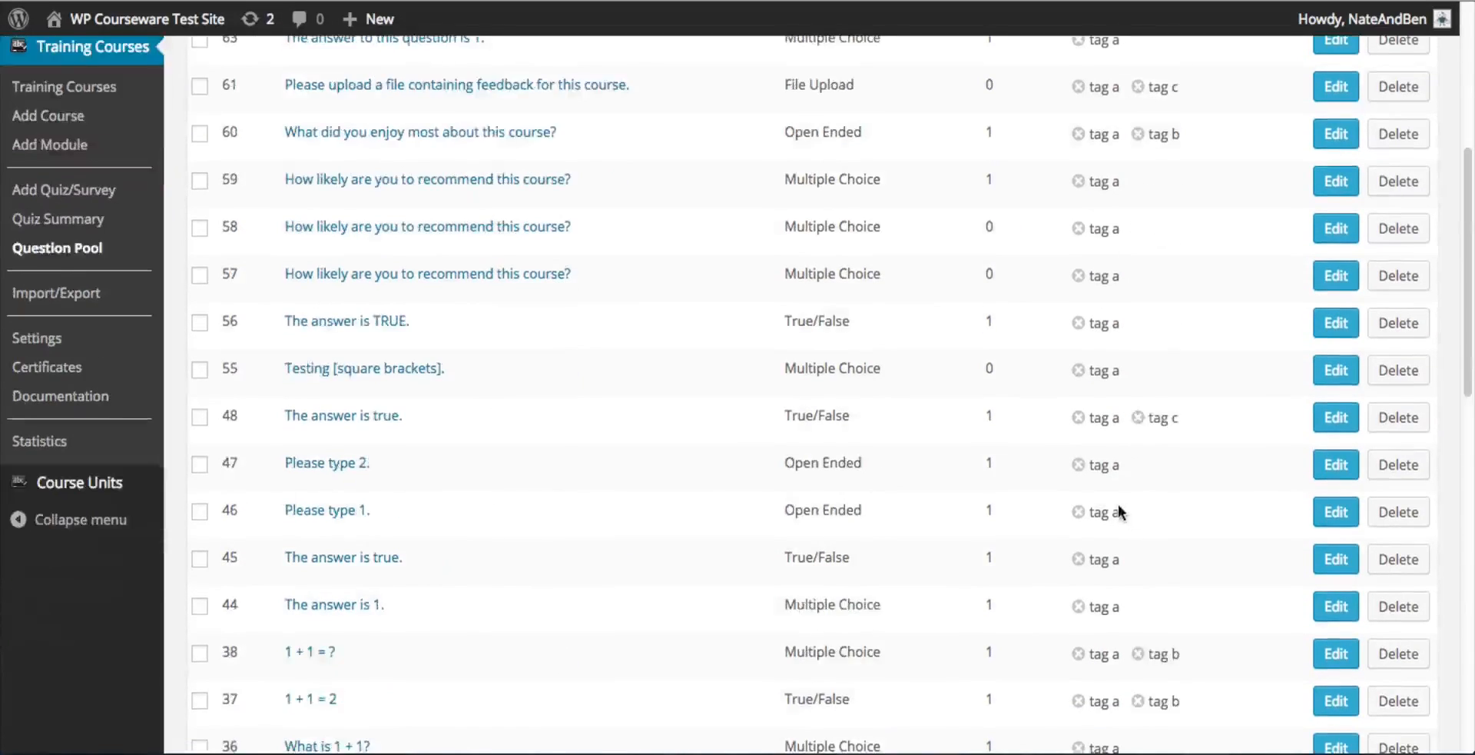
scroll(1118, 497, down, 10)
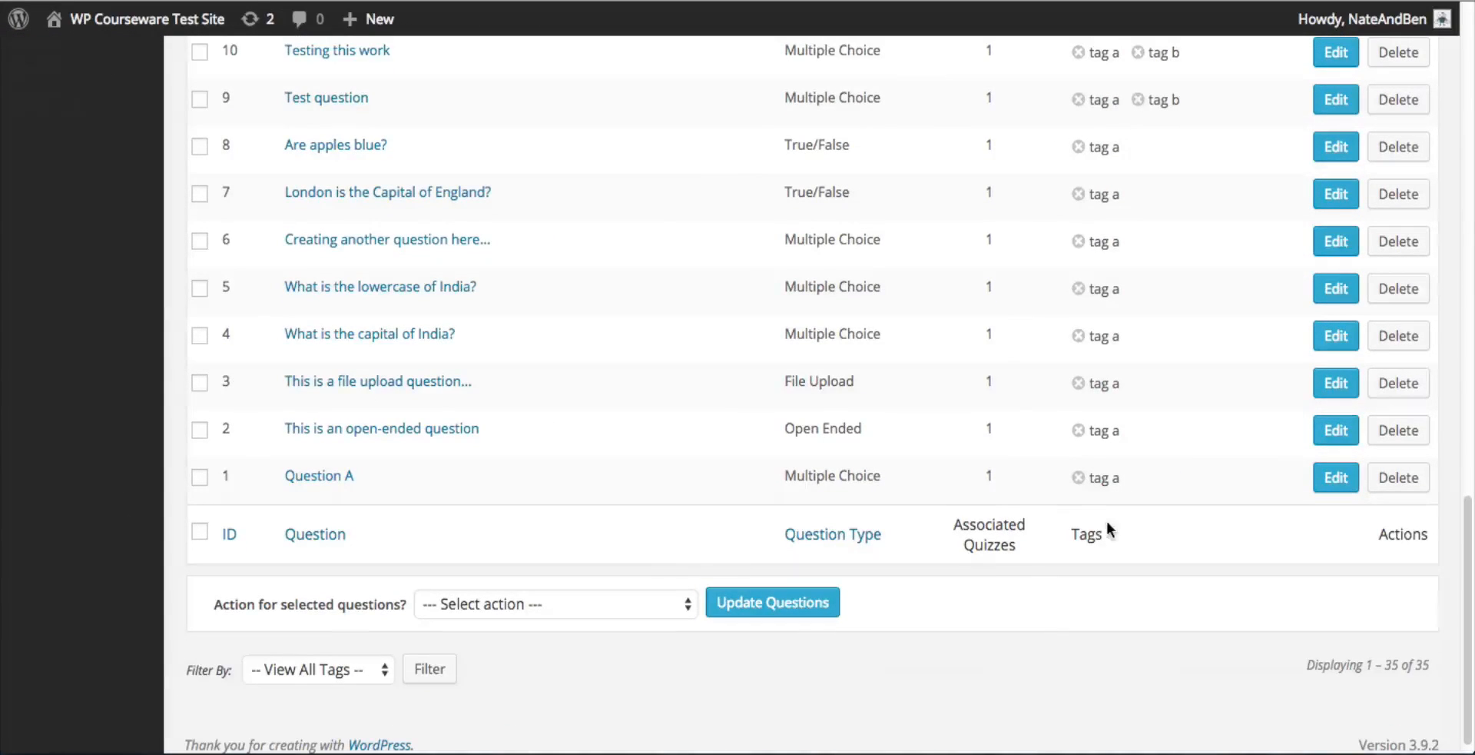
click(476, 607)
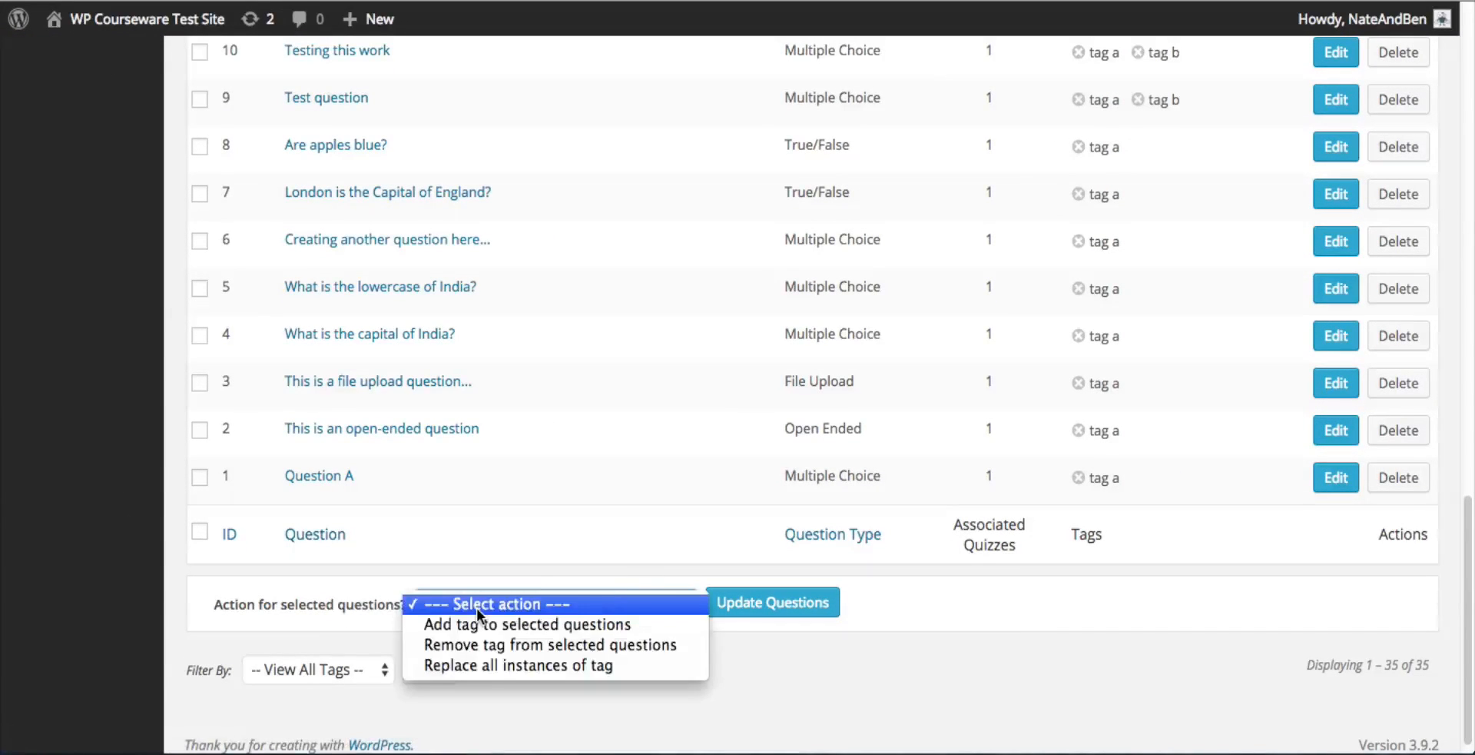
click(547, 644)
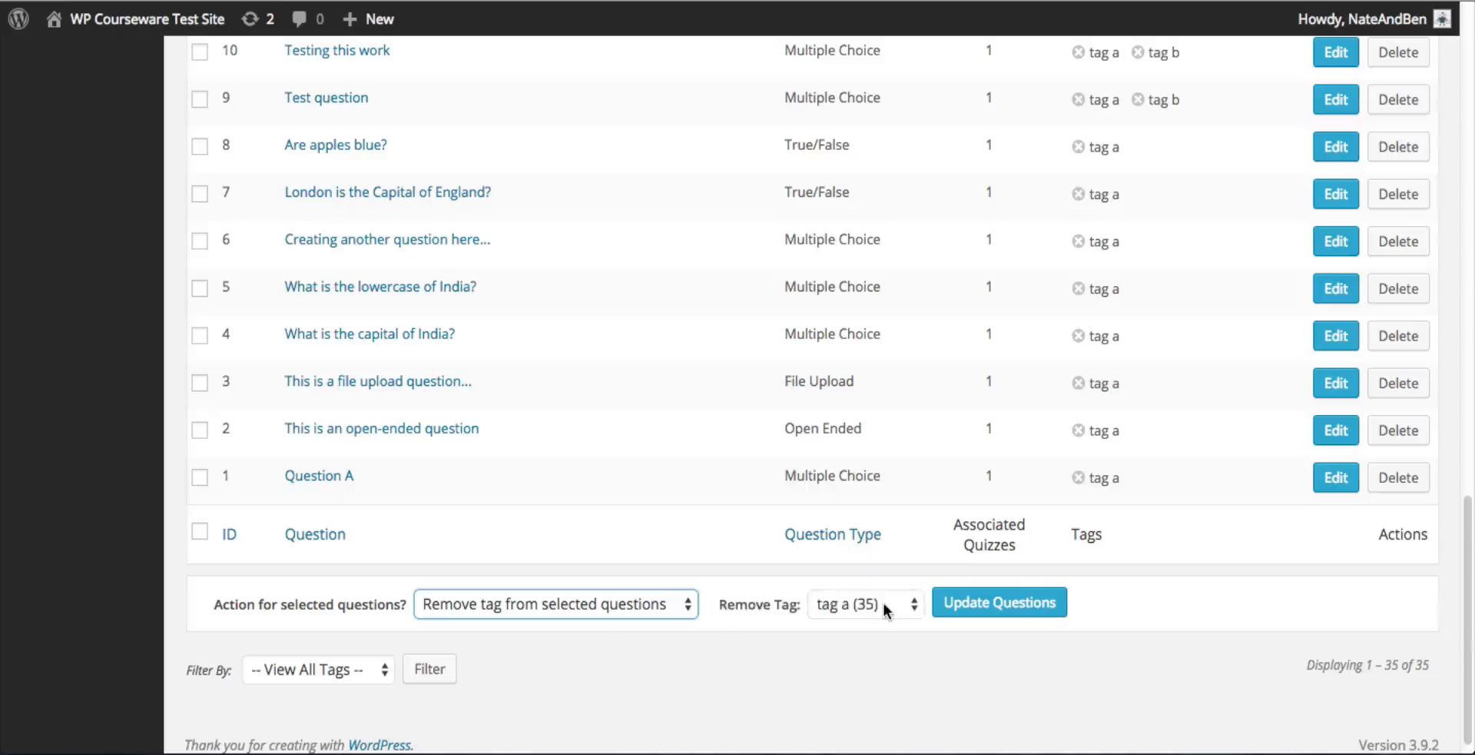
click(201, 533)
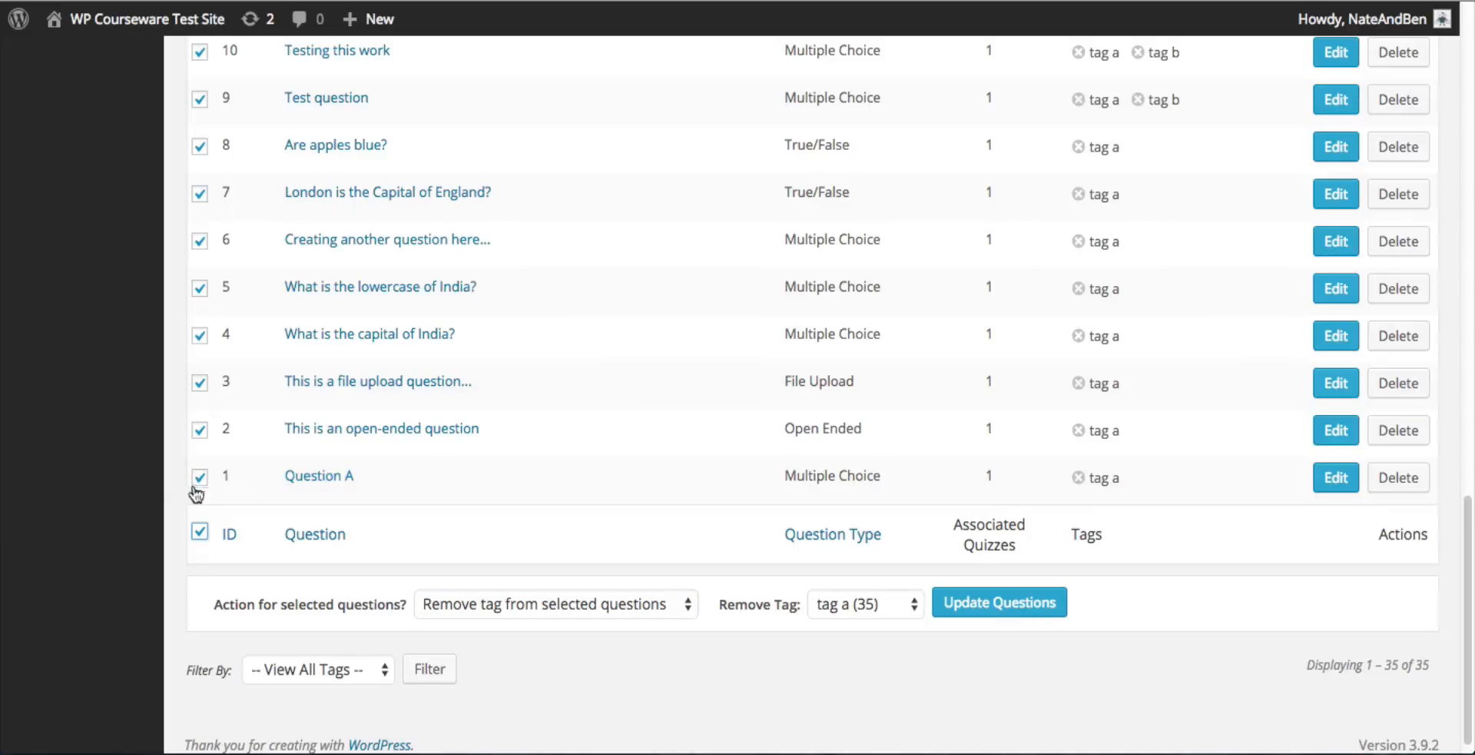
click(845, 604)
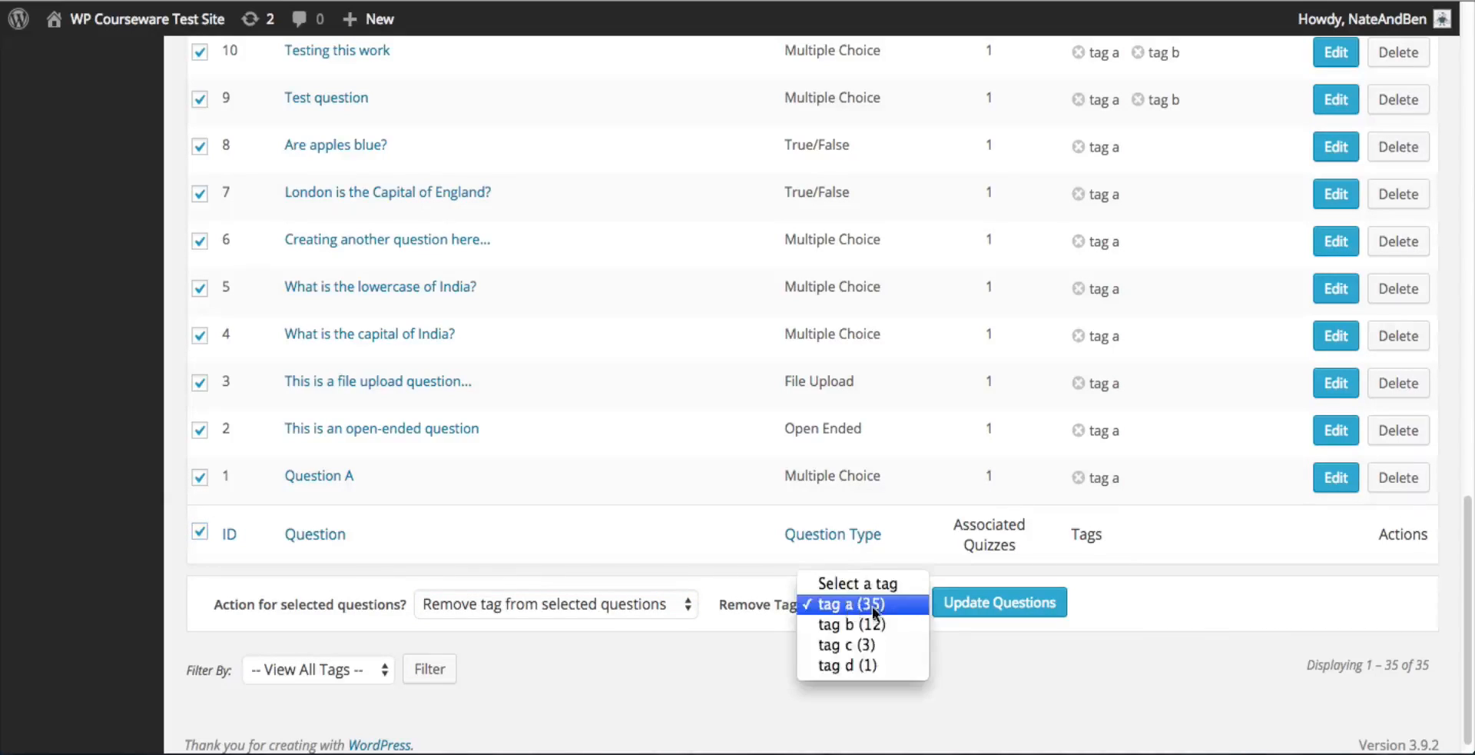
click(873, 606)
Replace all instances of tag a with tag d across all selected questions in the pool.
click(629, 601)
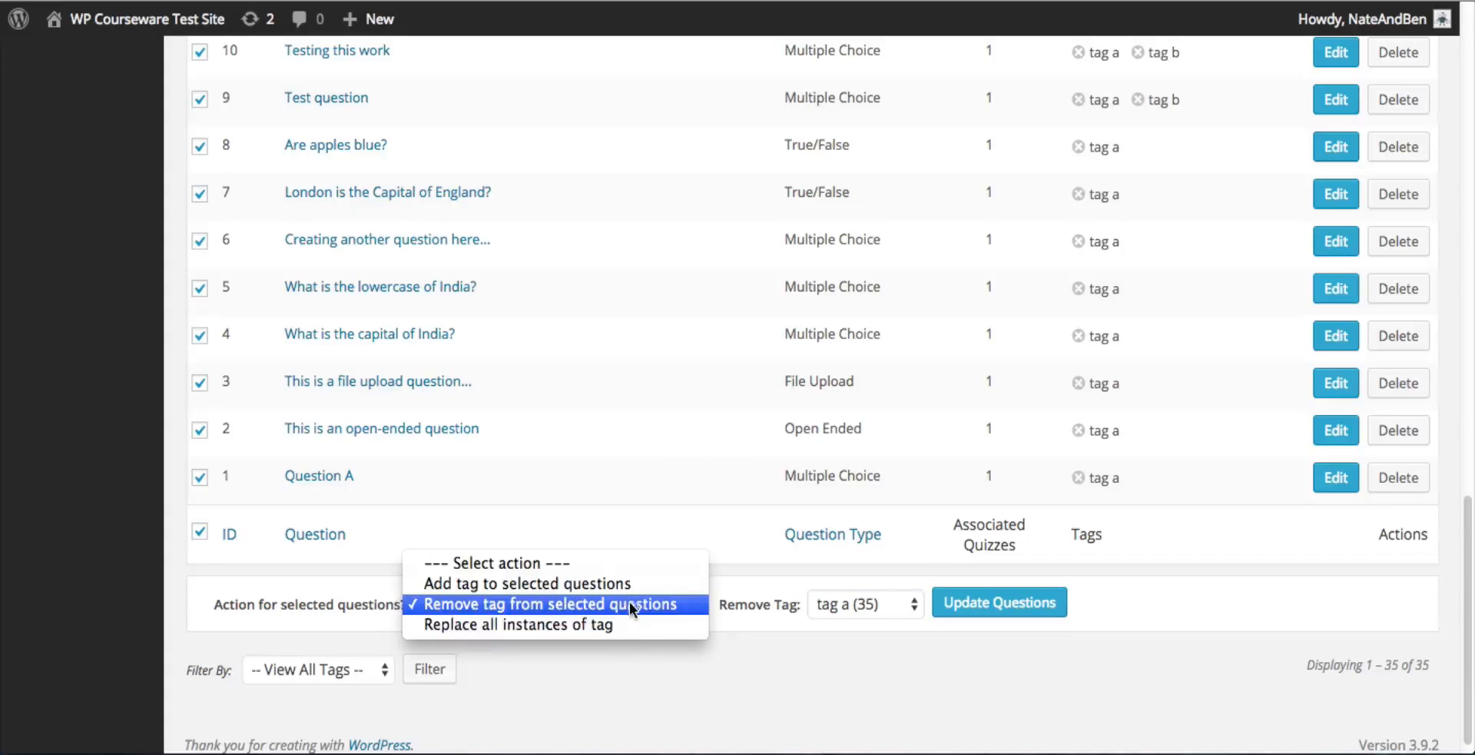
click(644, 622)
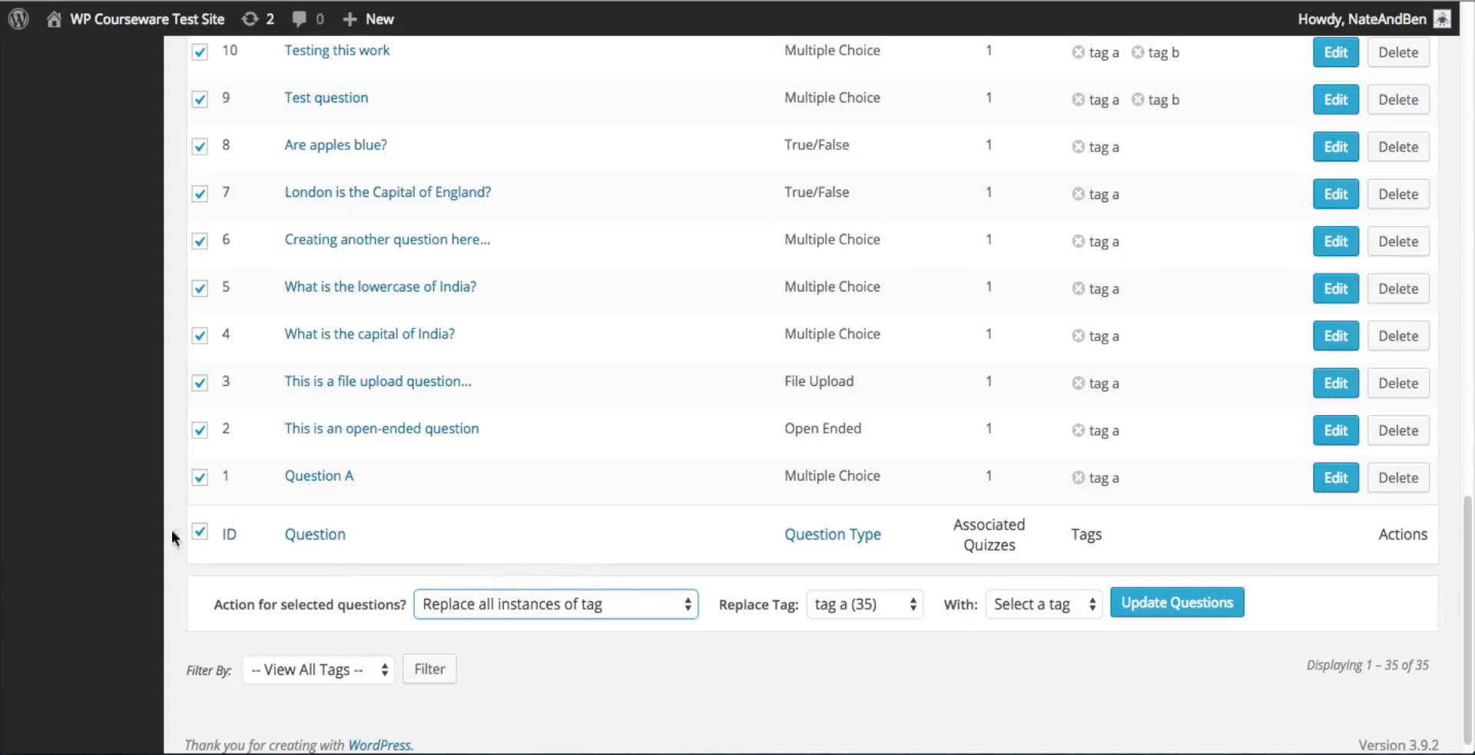
click(200, 531)
click(200, 531)
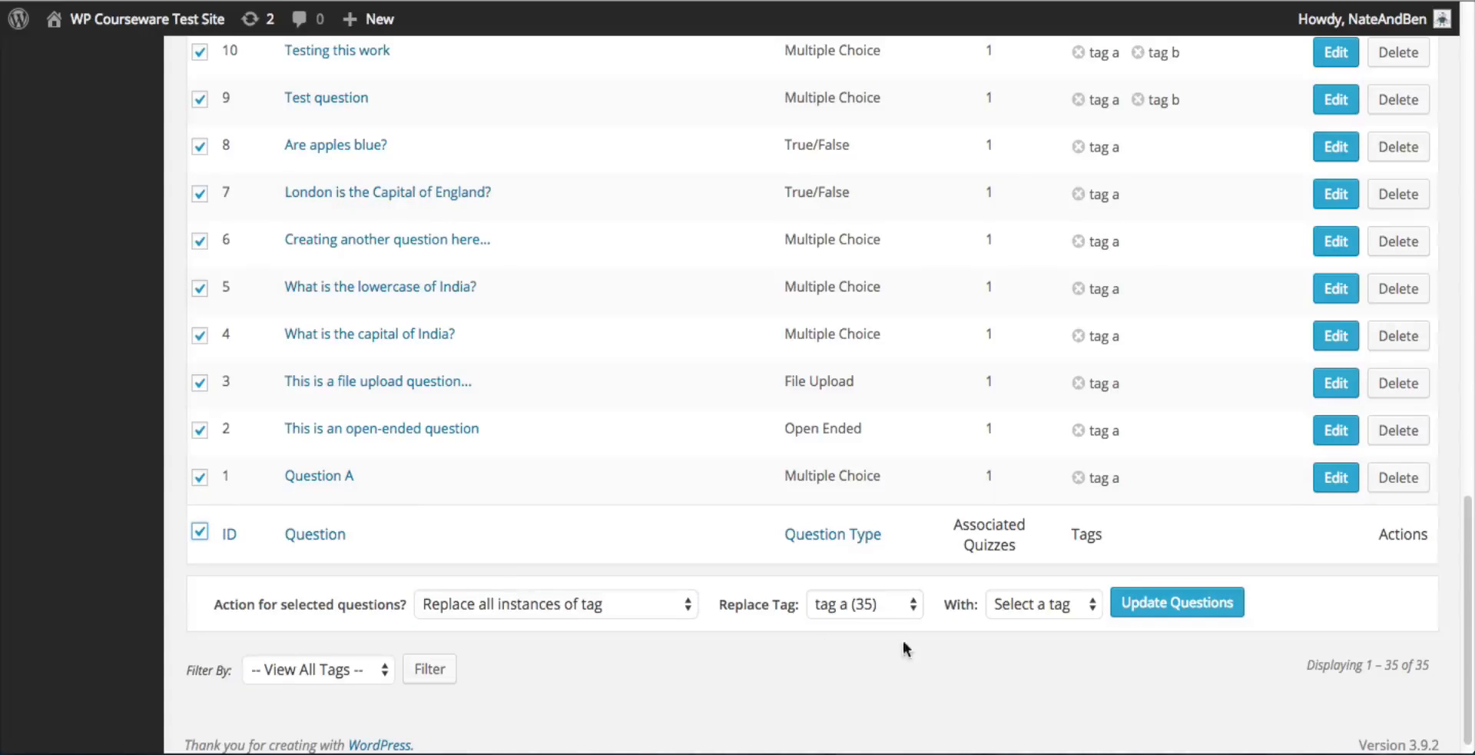
click(873, 600)
click(877, 604)
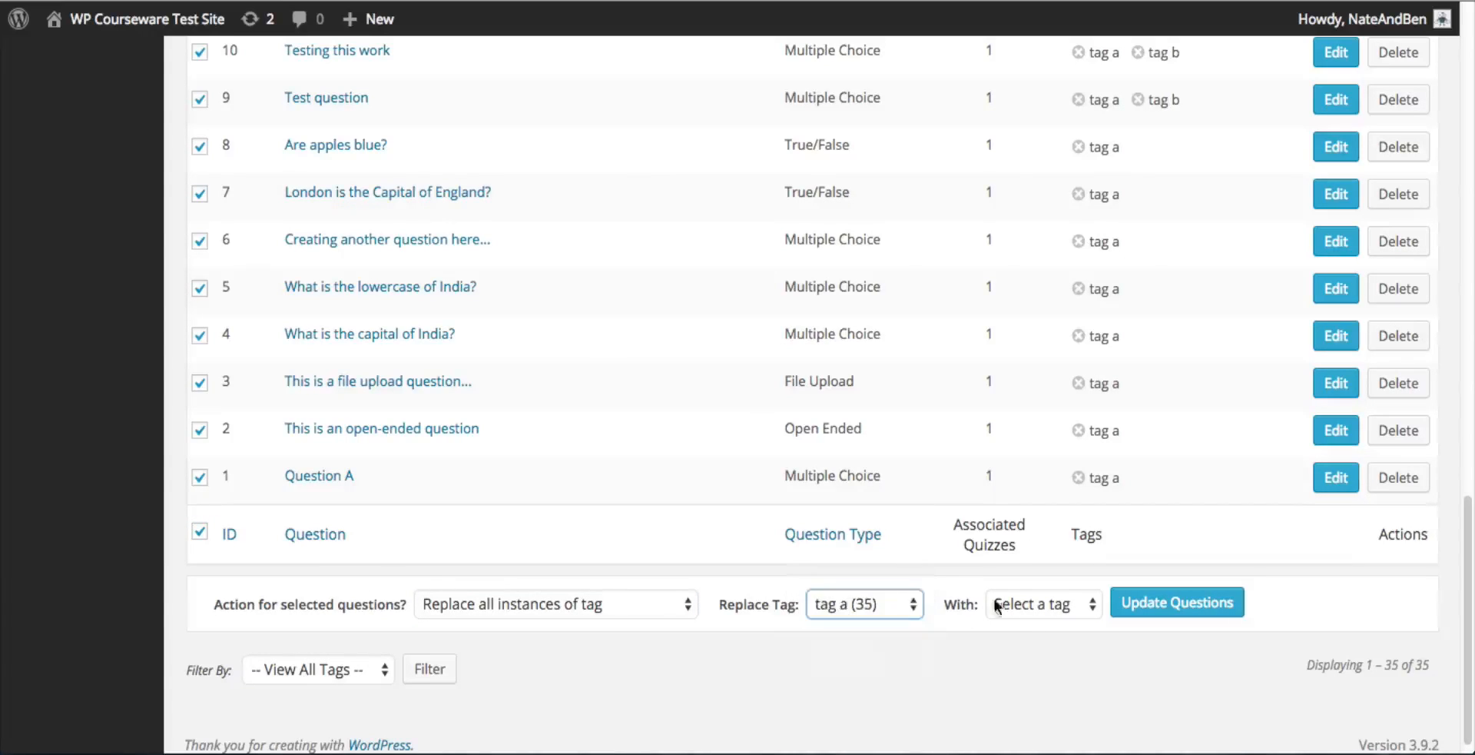
click(1046, 604)
click(1052, 684)
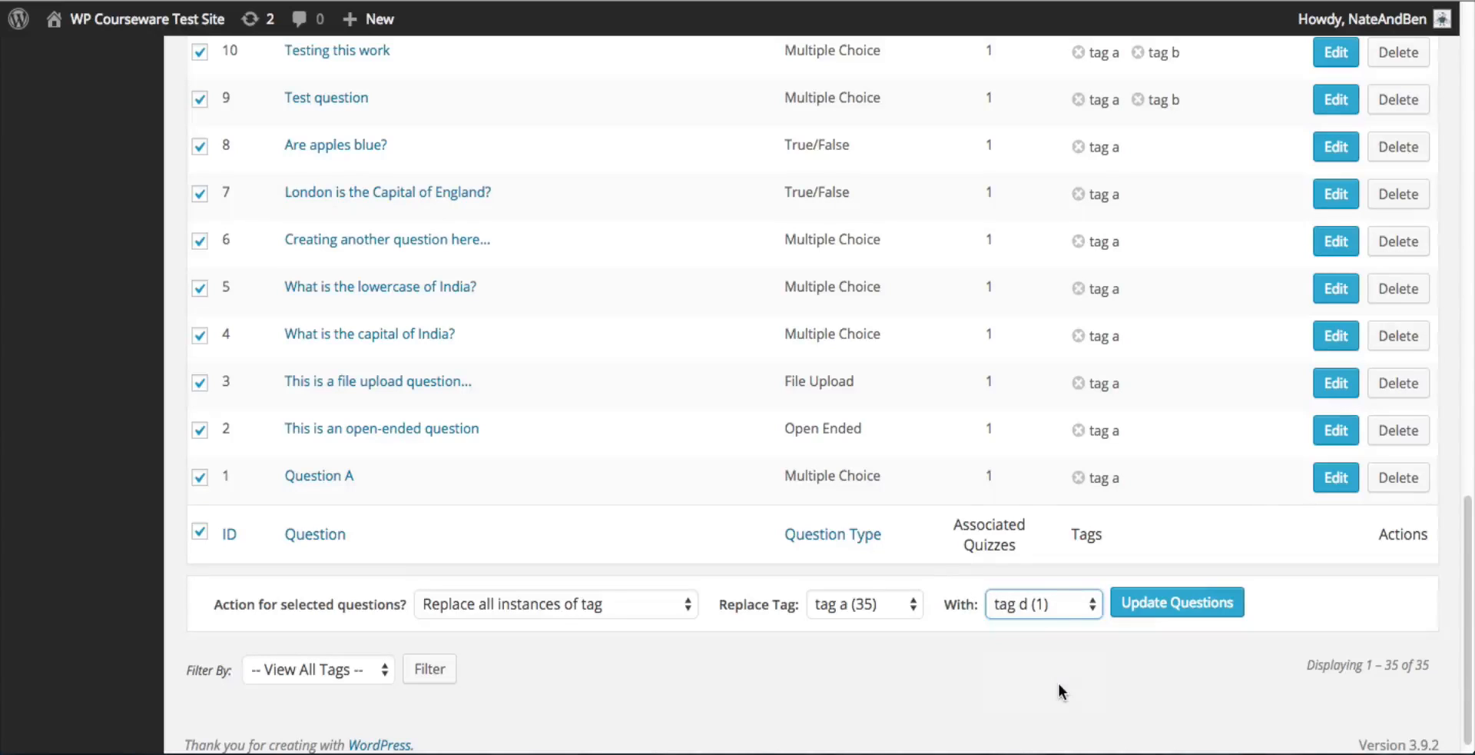
click(1158, 602)
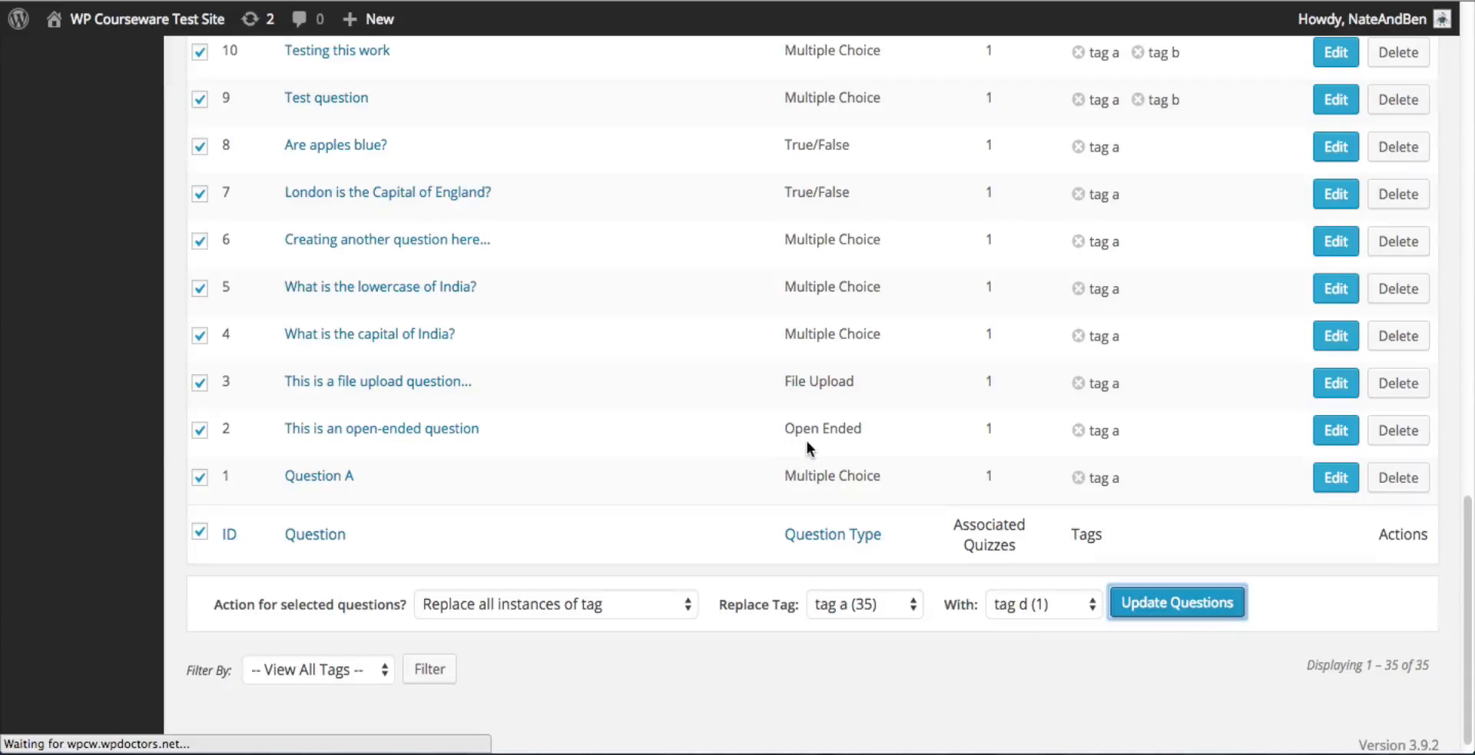
Review the tags down the updated question pool and inspect the tag choices of the bulk action for adding a tag.
scroll(1105, 383, down, 10)
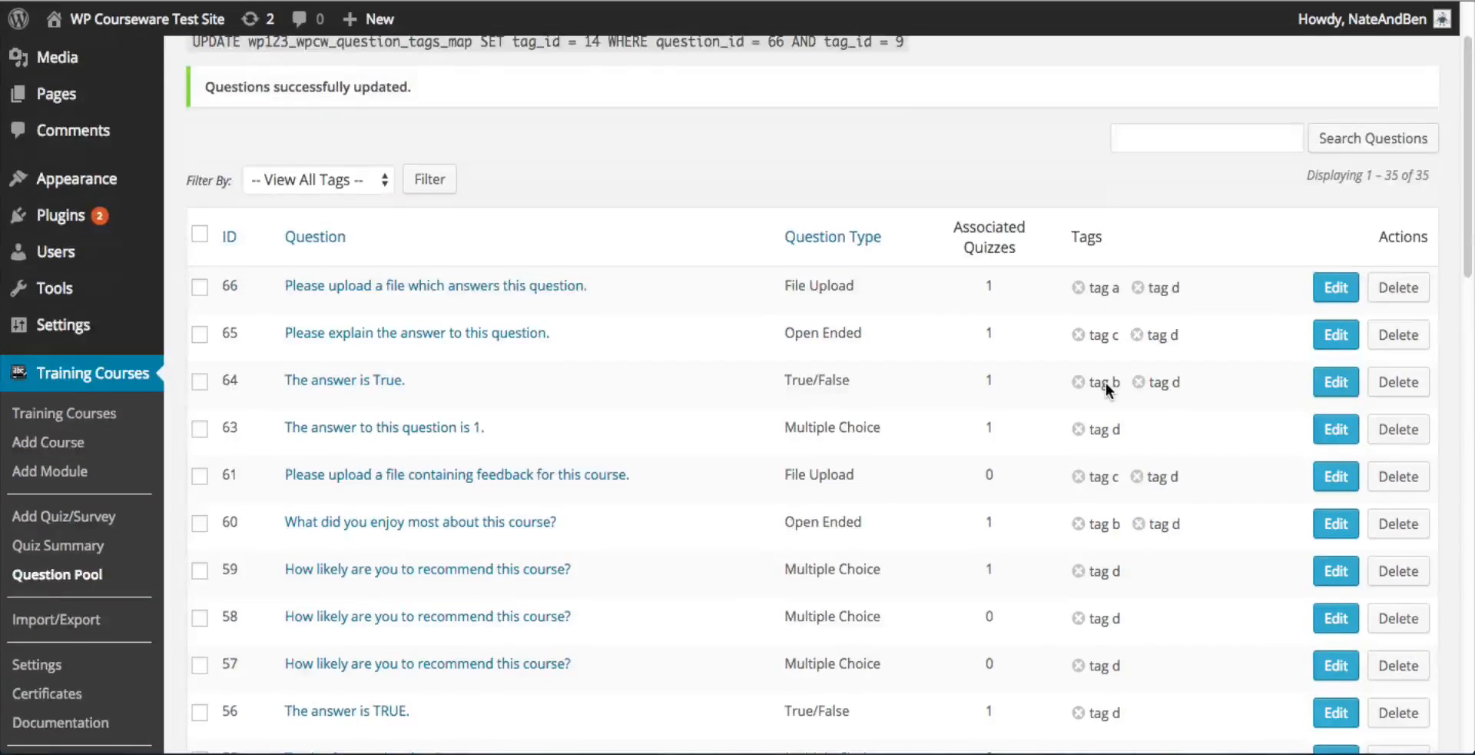
scroll(1090, 597, down, 8)
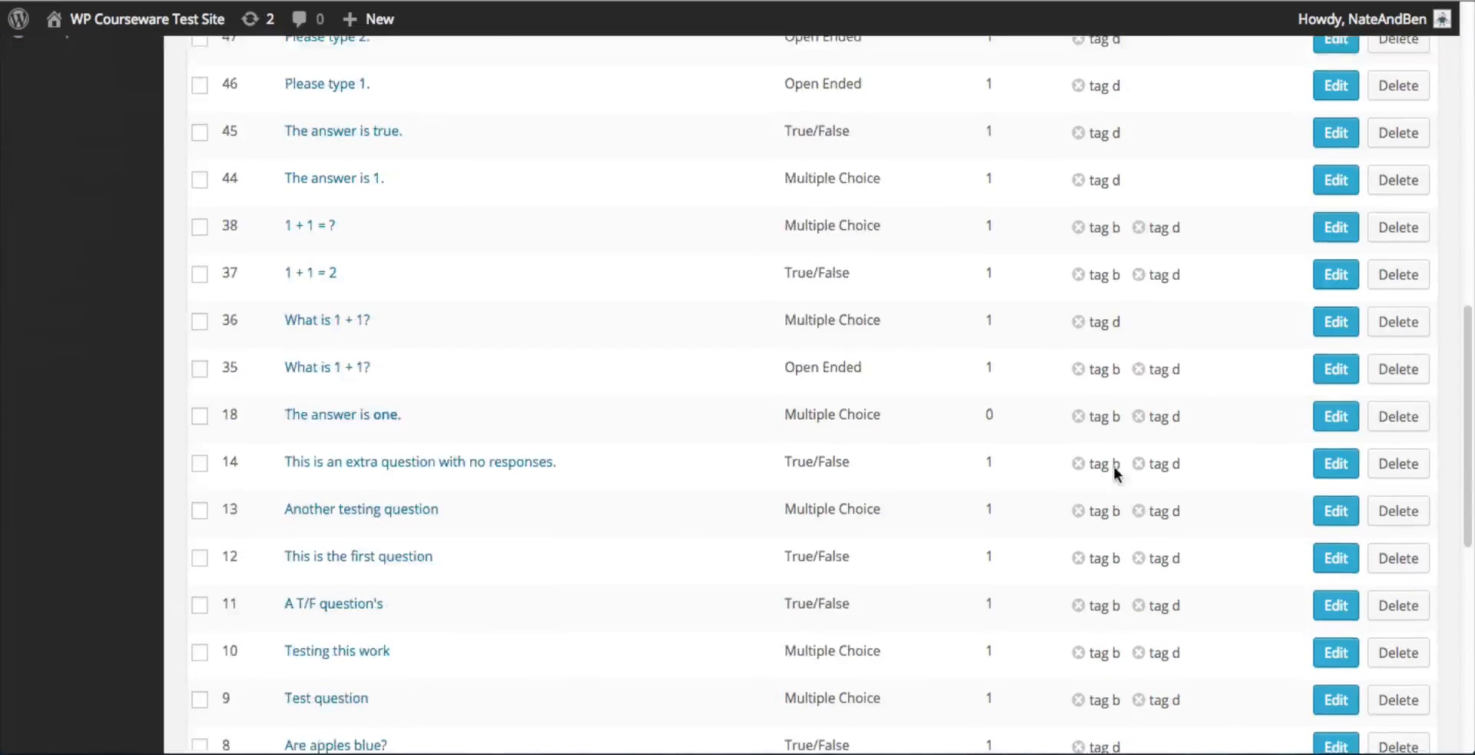
scroll(1114, 546, down, 3)
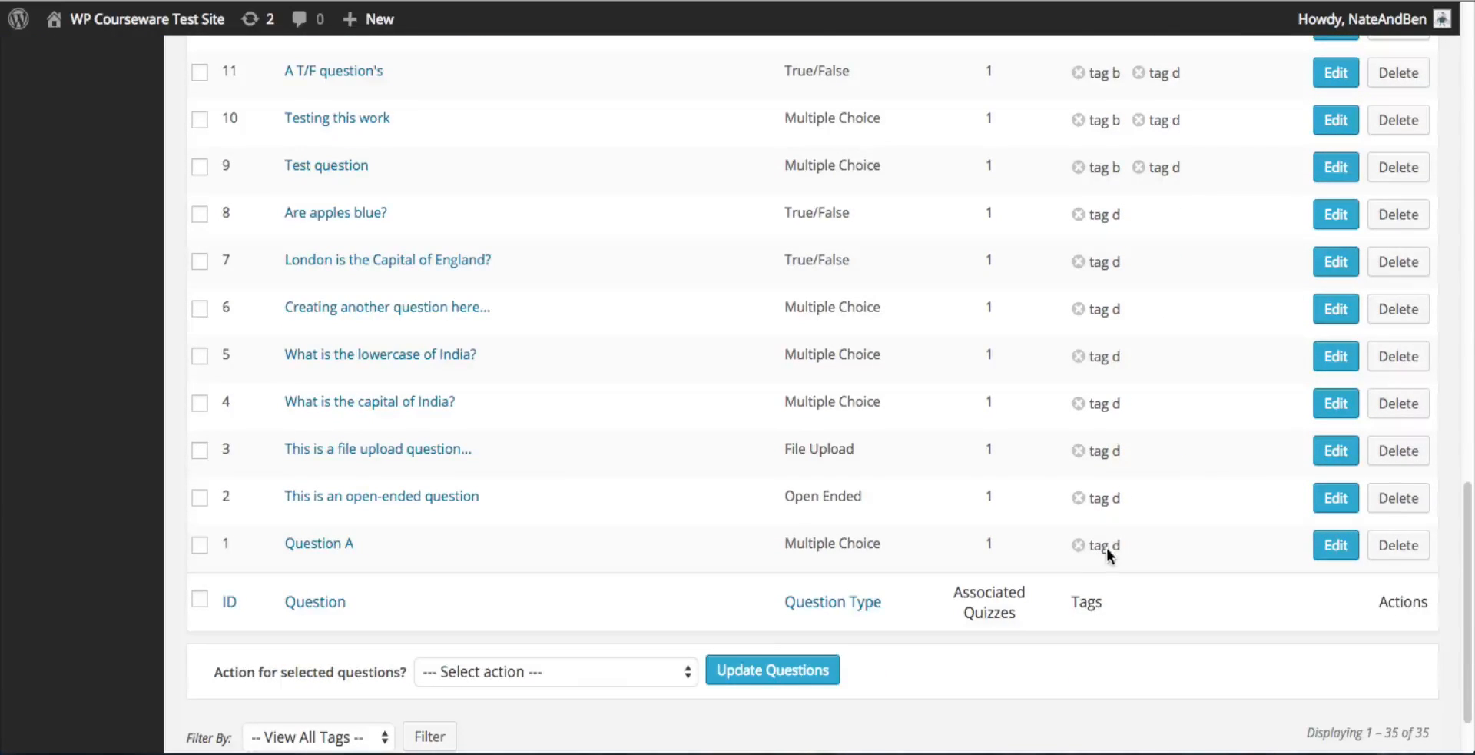
scroll(1046, 556, down, 1)
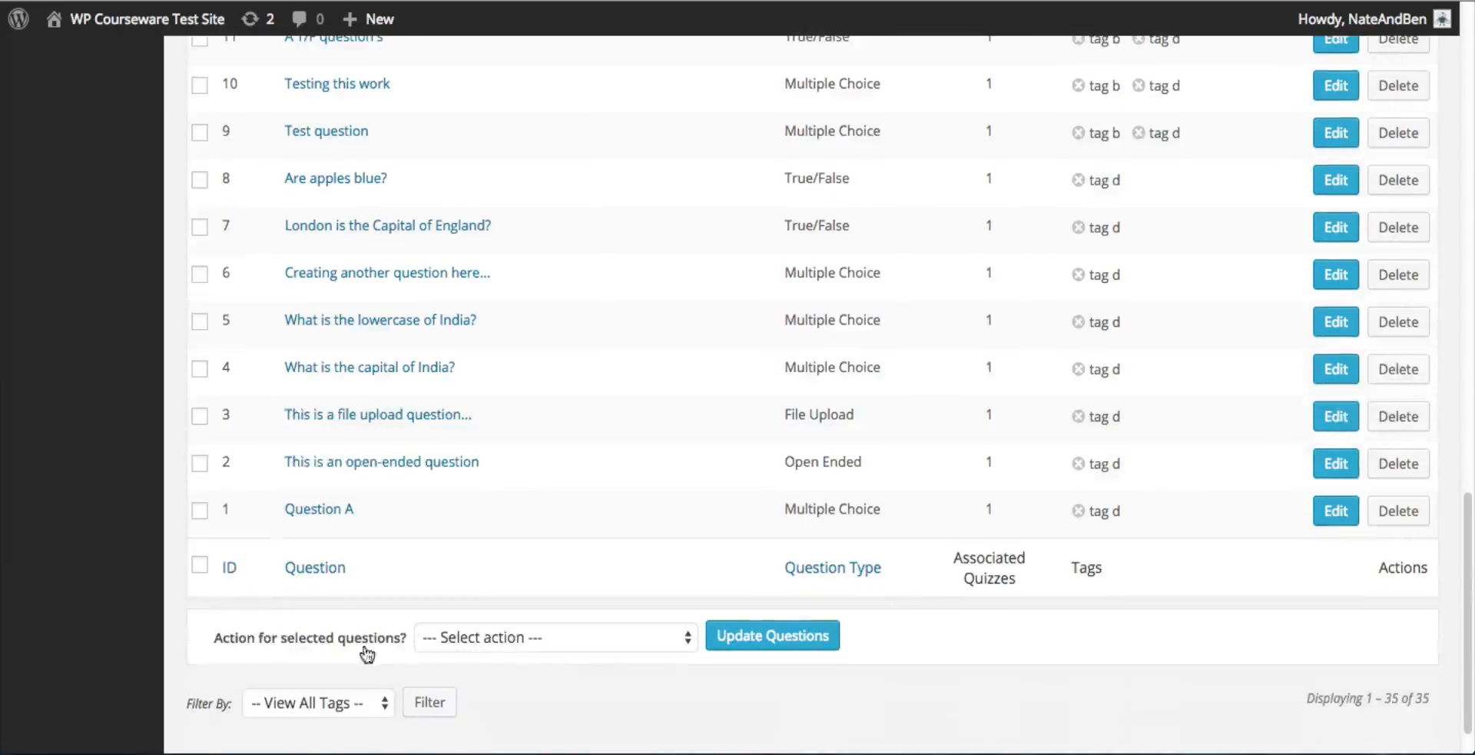
click(517, 643)
click(564, 643)
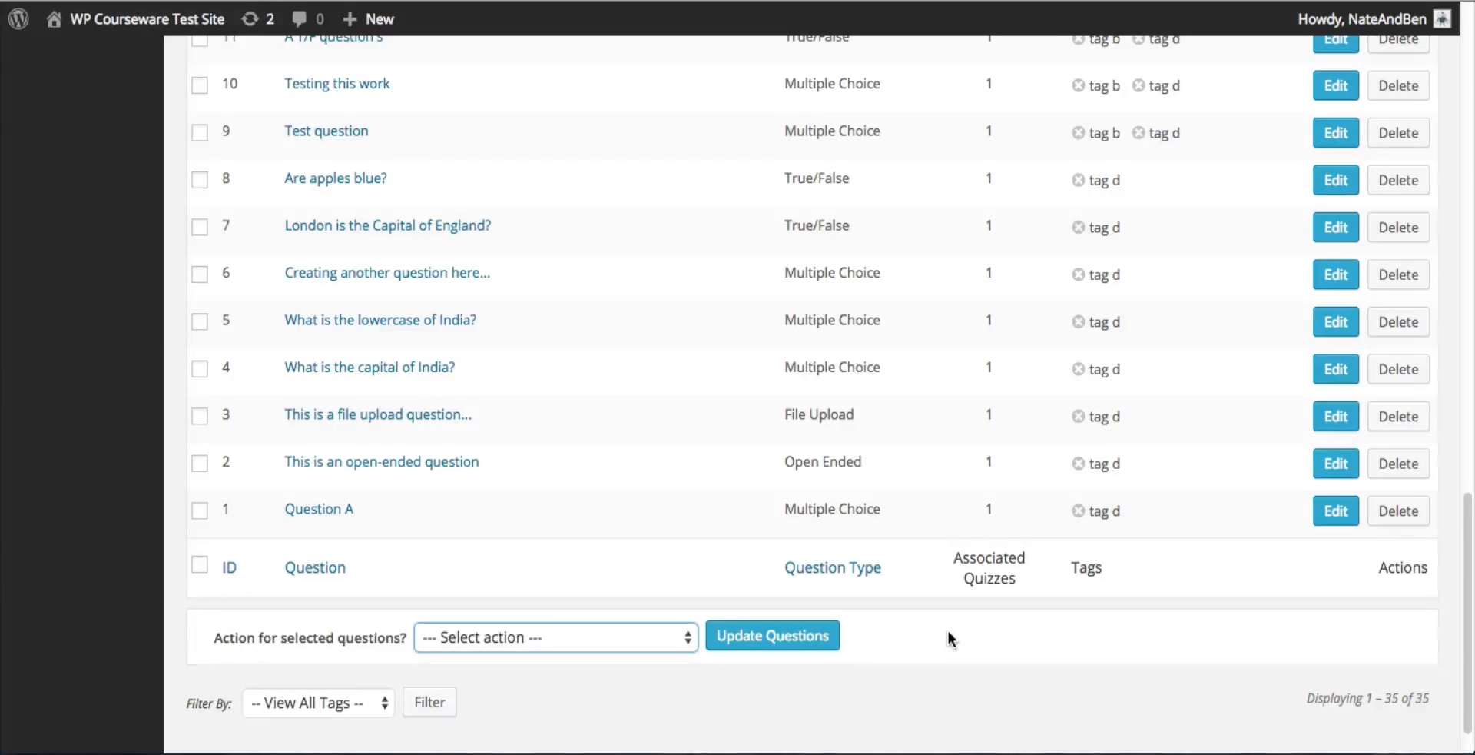
click(578, 637)
click(571, 655)
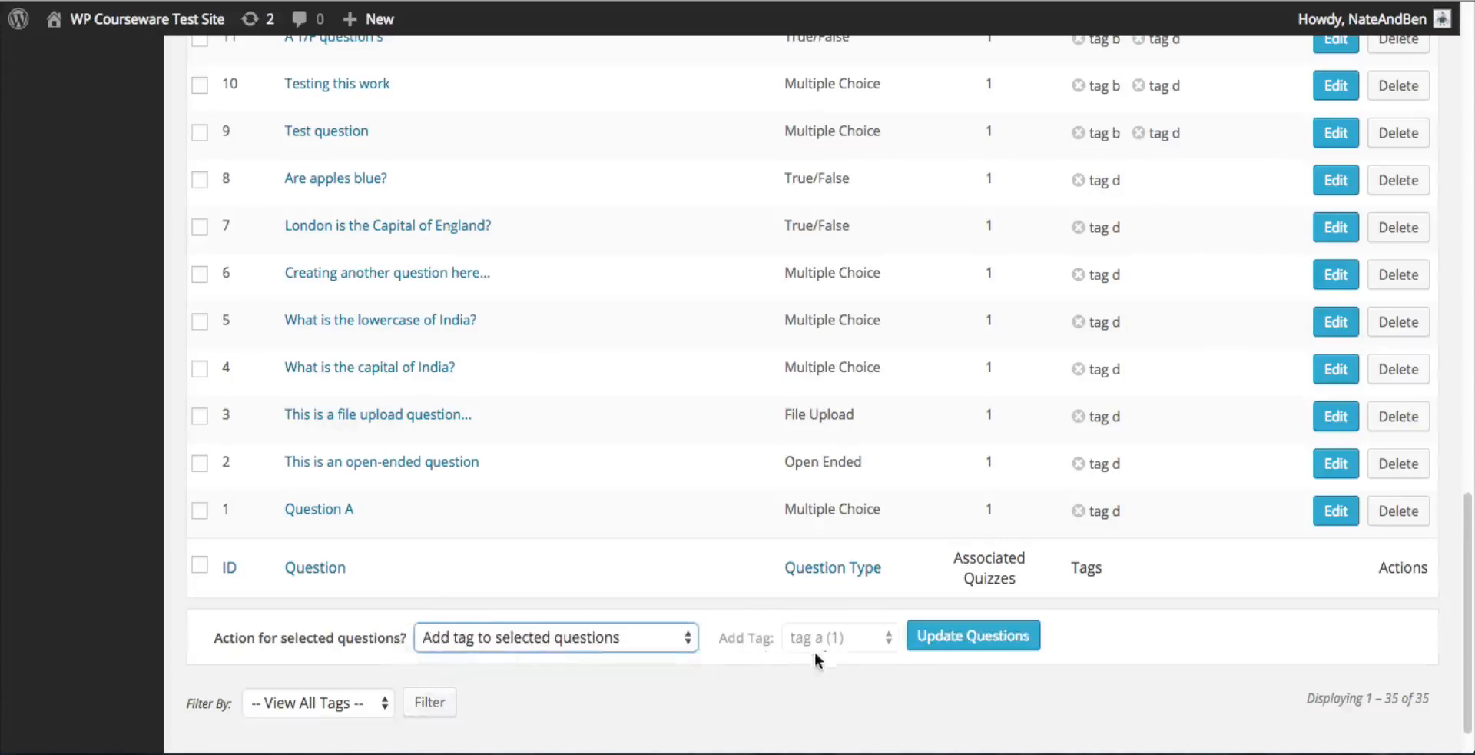
click(829, 642)
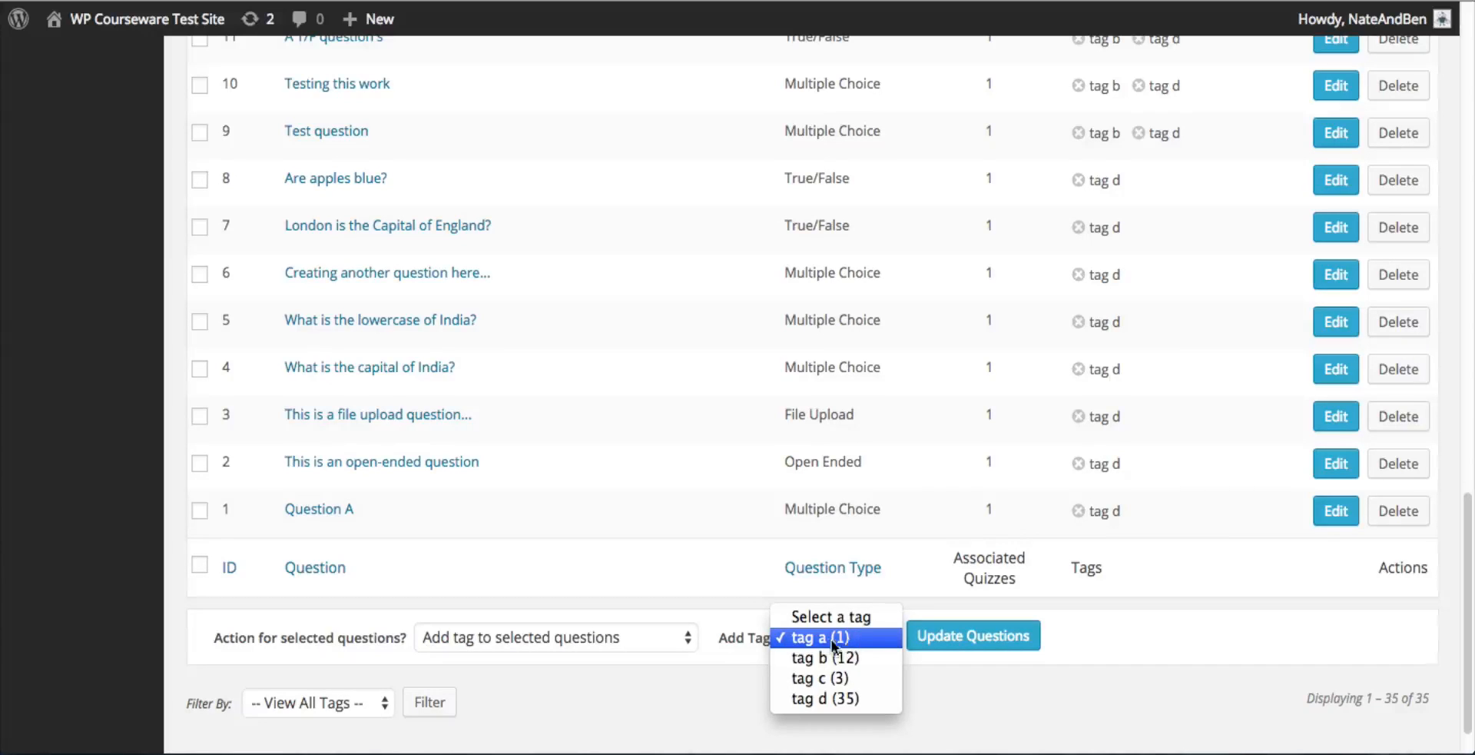
click(872, 642)
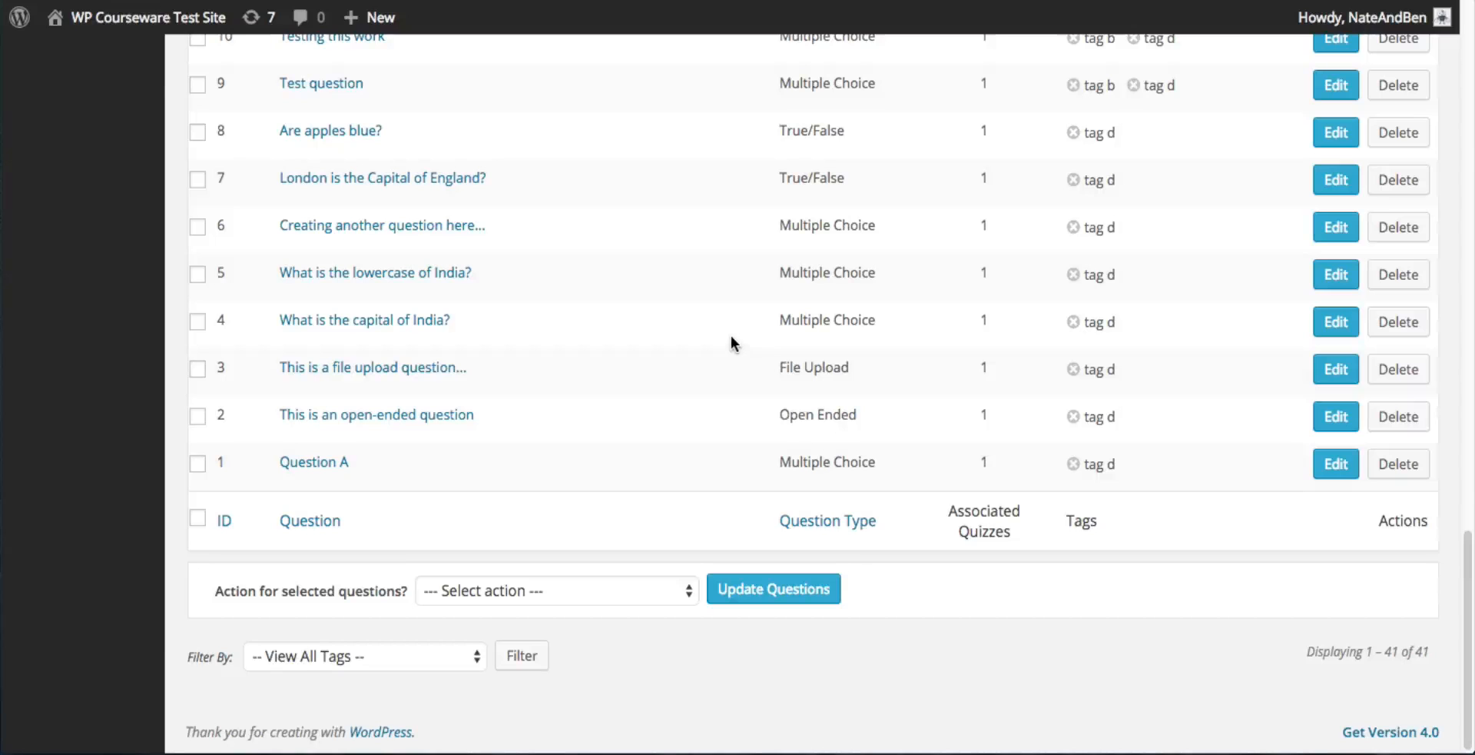
Look back up through the question pool and go to the quiz and survey summary.
scroll(722, 327, up, 1)
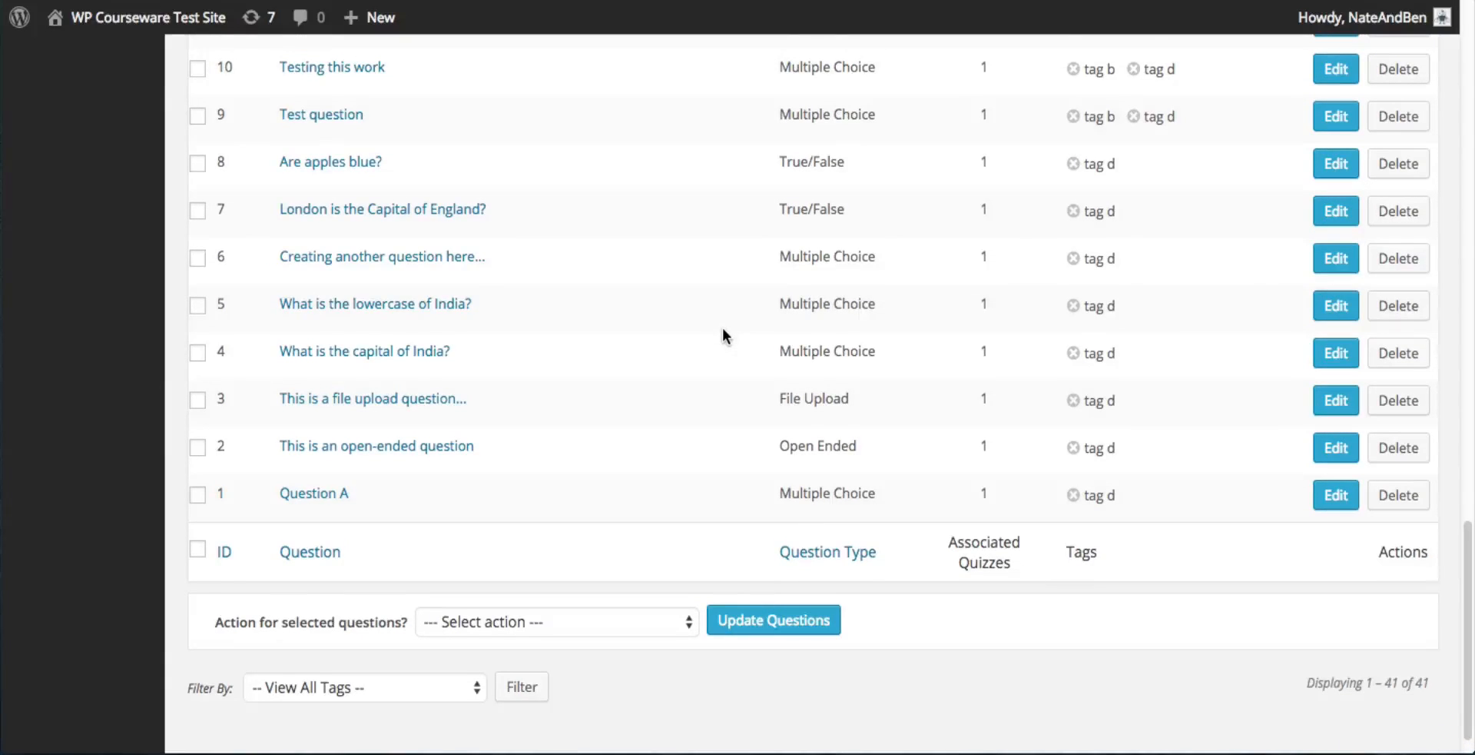
scroll(722, 335, up, 7)
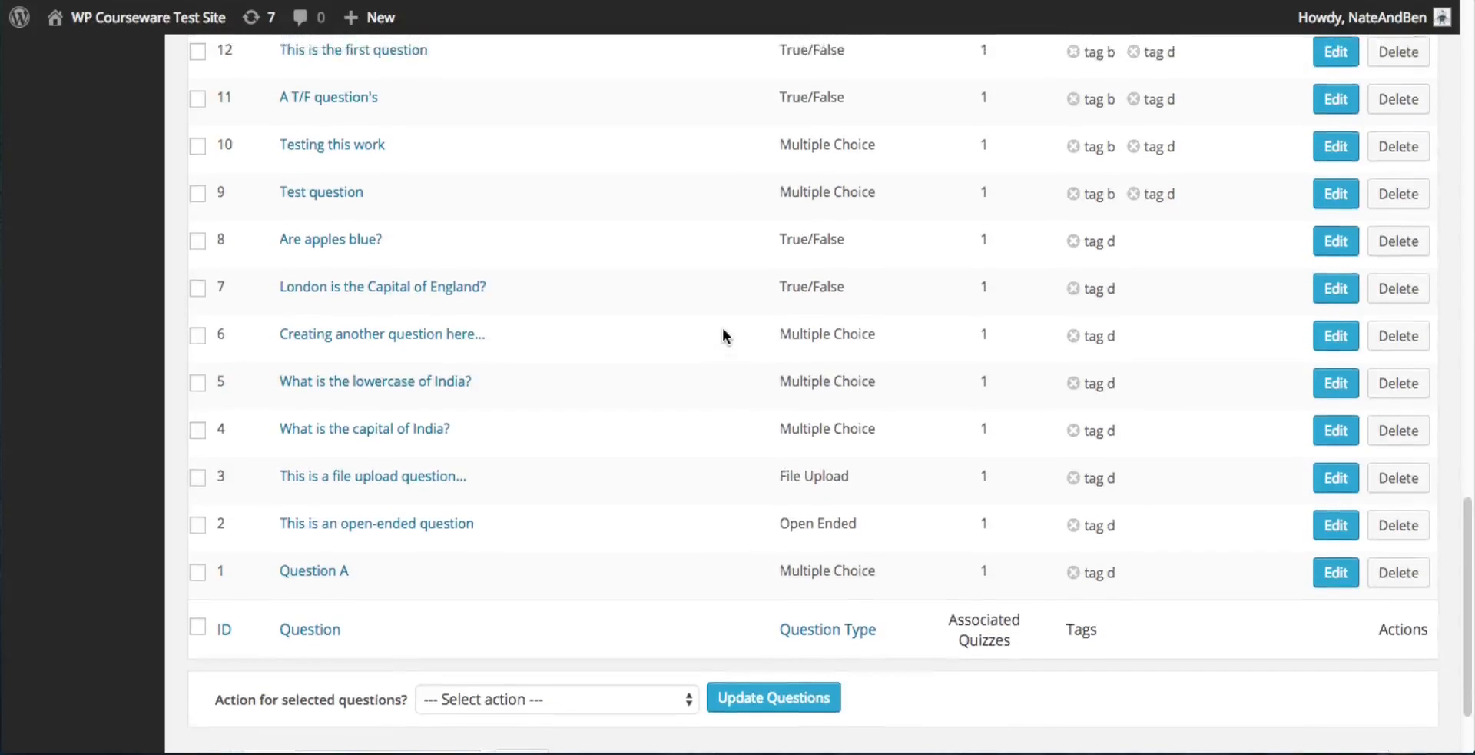
scroll(723, 330, up, 5)
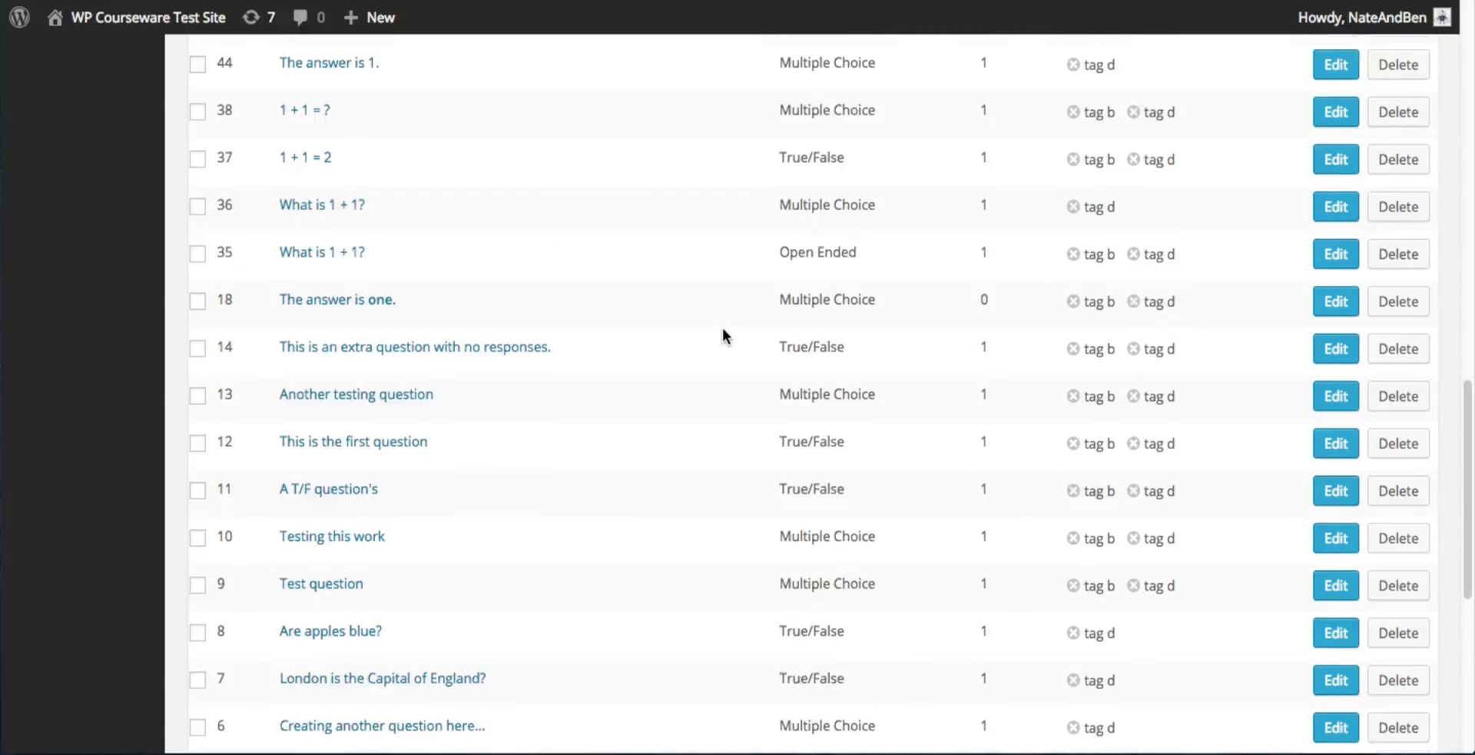
scroll(722, 334, up, 12)
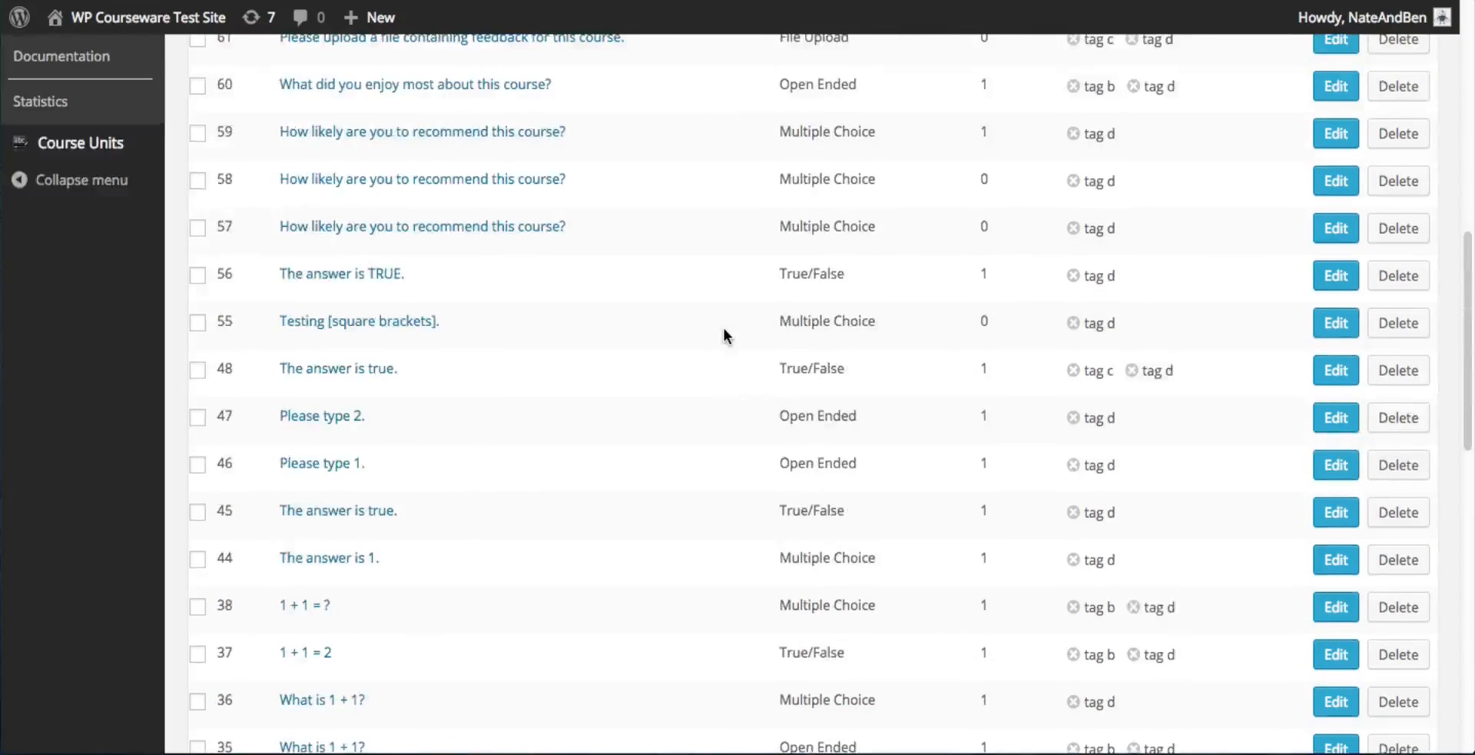
scroll(723, 328, up, 7)
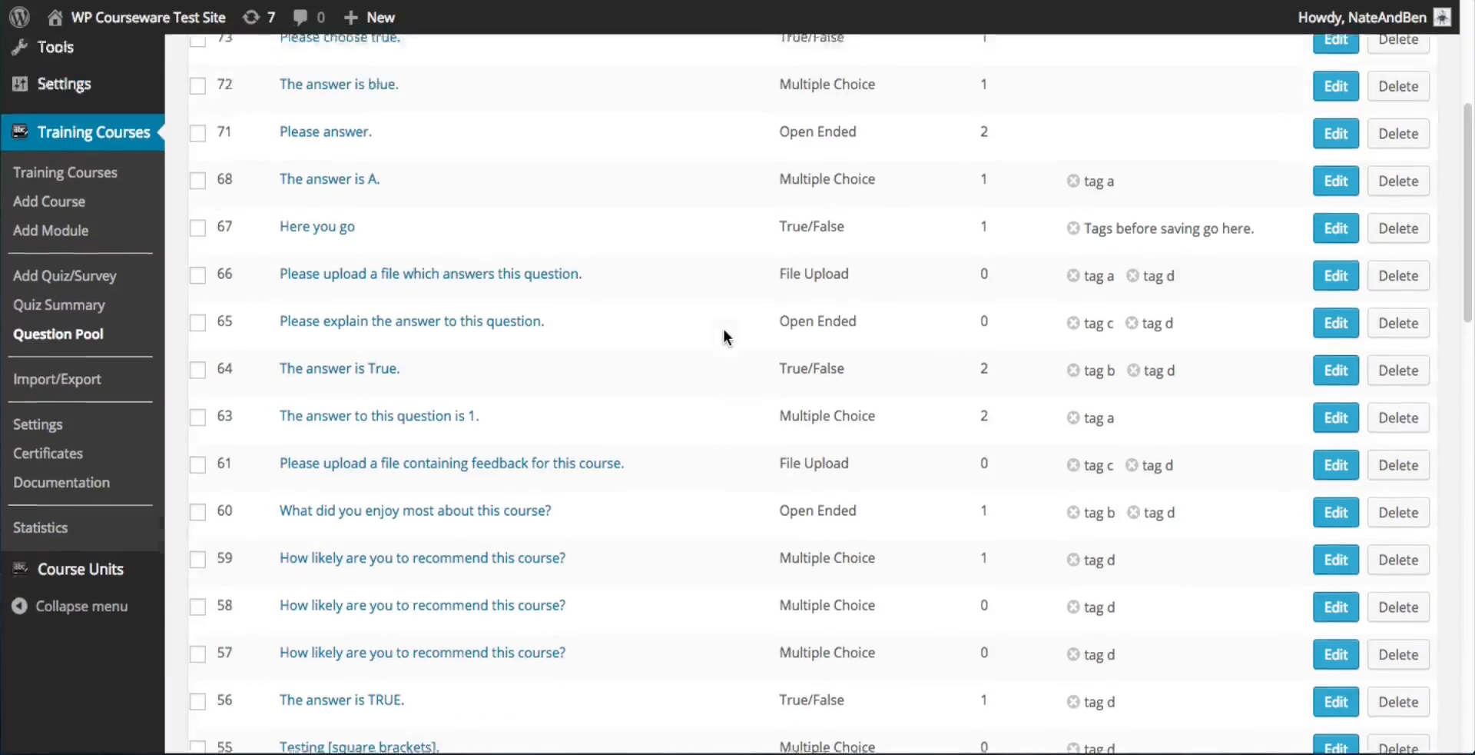
scroll(724, 329, up, 1)
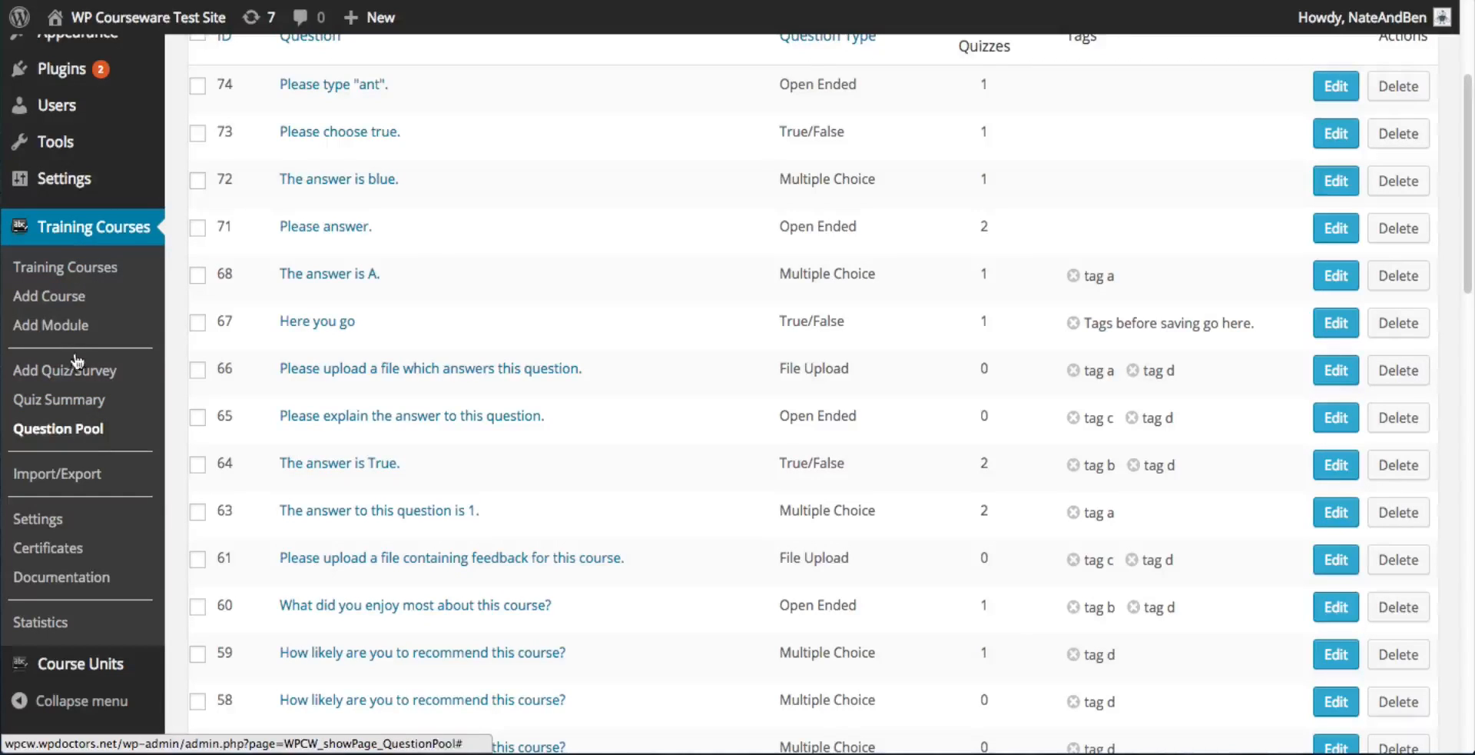
click(84, 401)
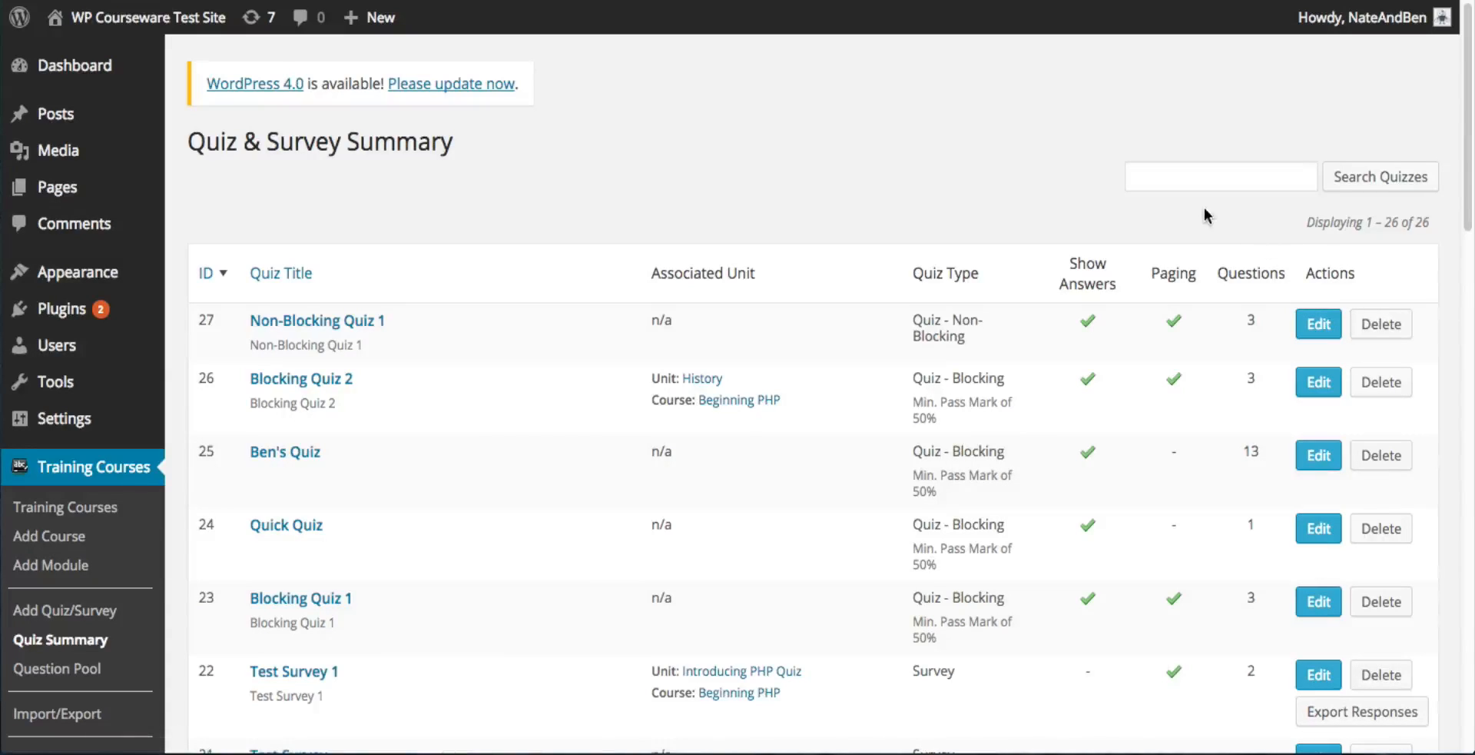
click(1158, 180)
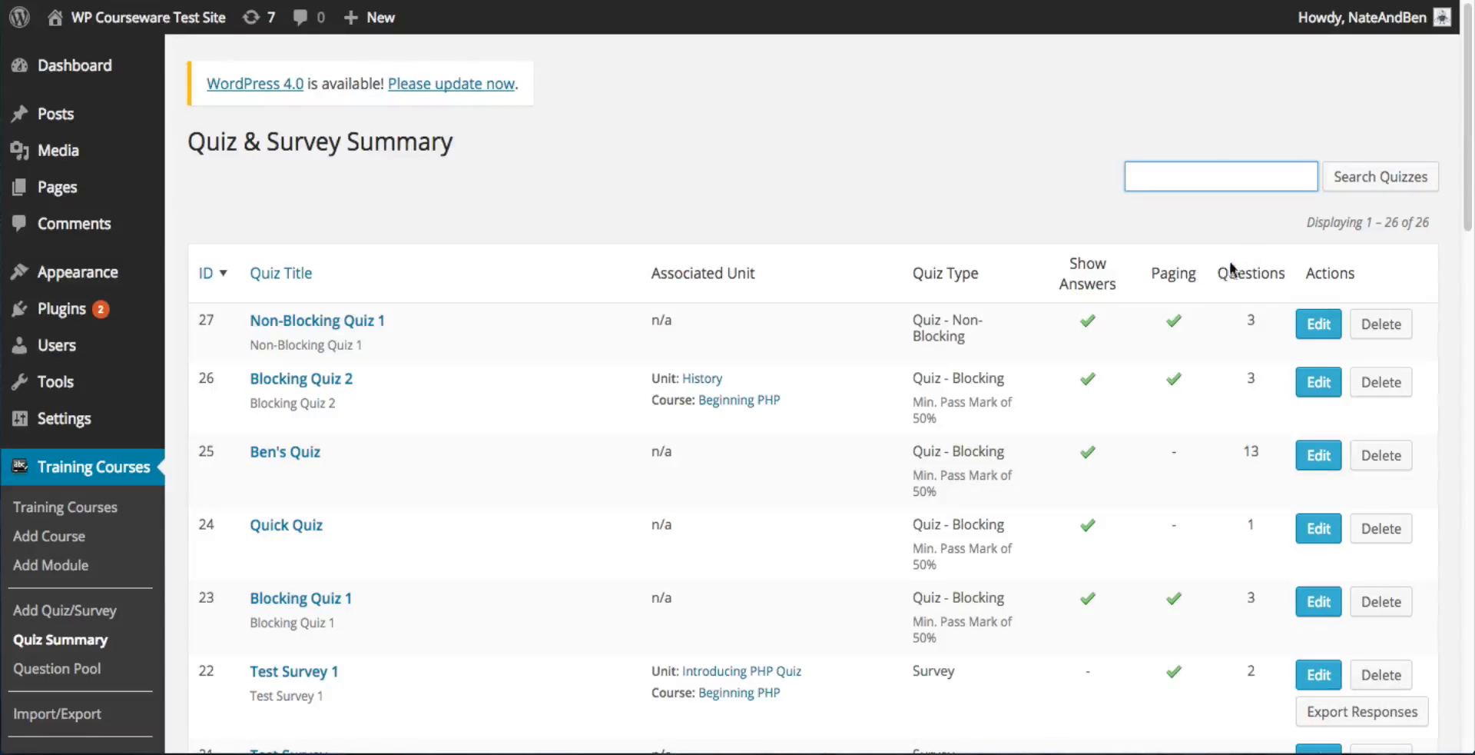
Open Non-Blocking Quiz 1 for editing and display its questions for management.
click(1322, 329)
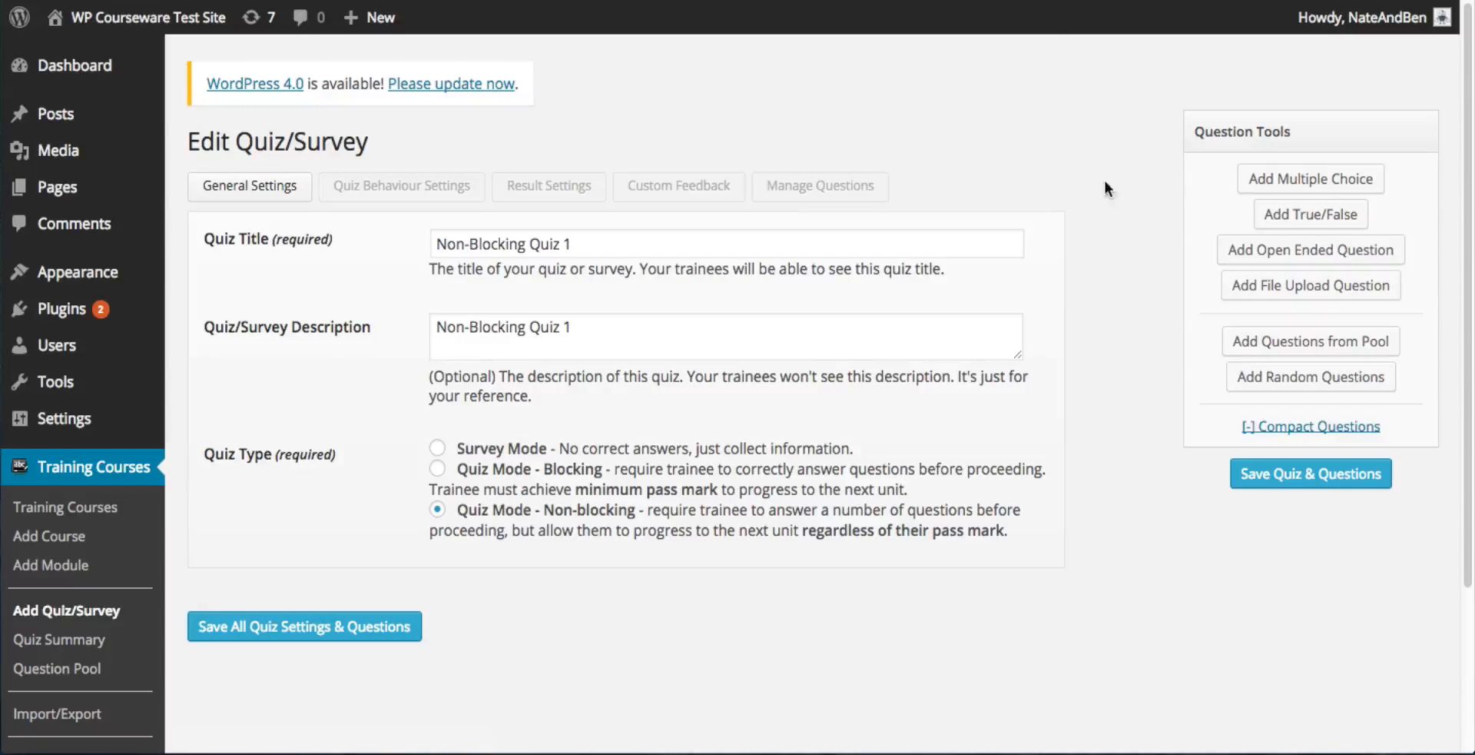
click(812, 194)
scroll(1108, 227, down, 1)
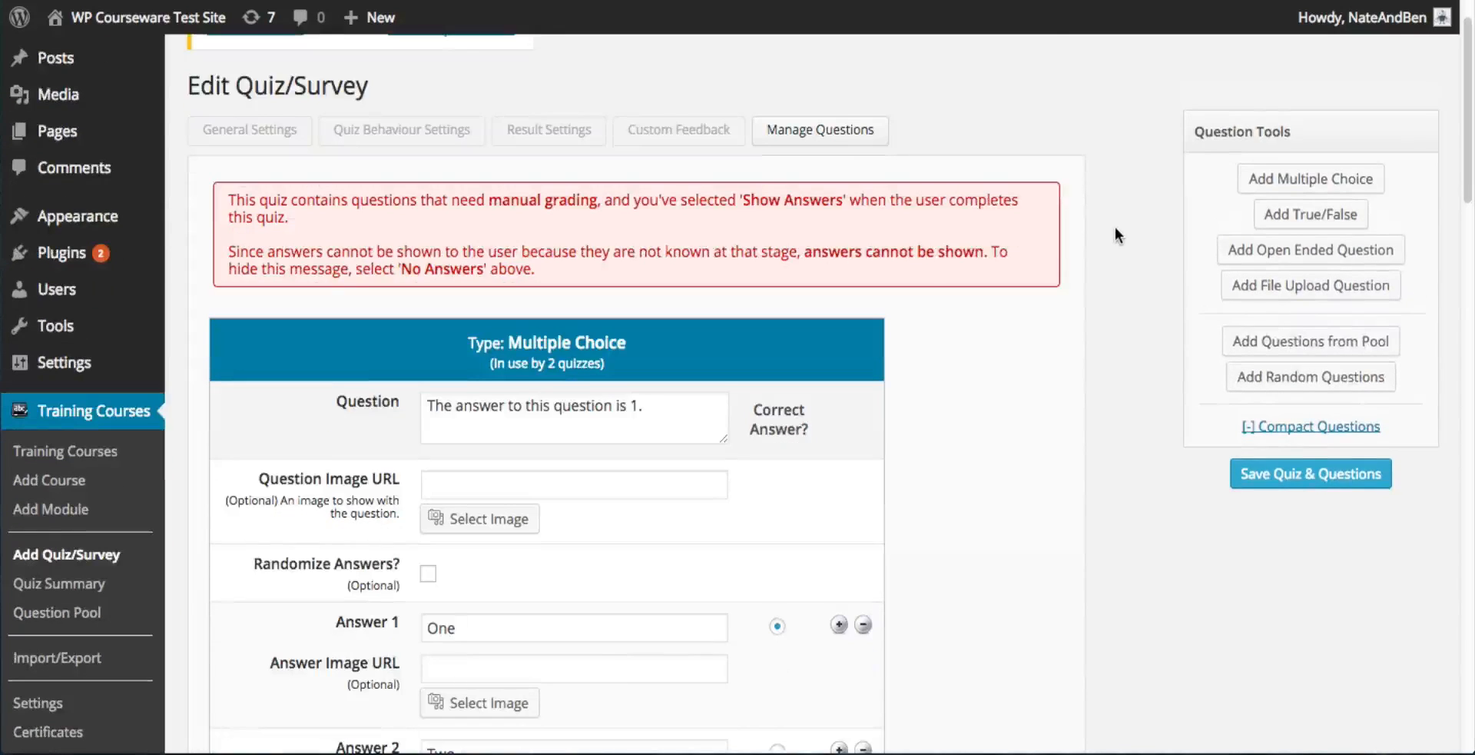
scroll(1114, 228, down, 1)
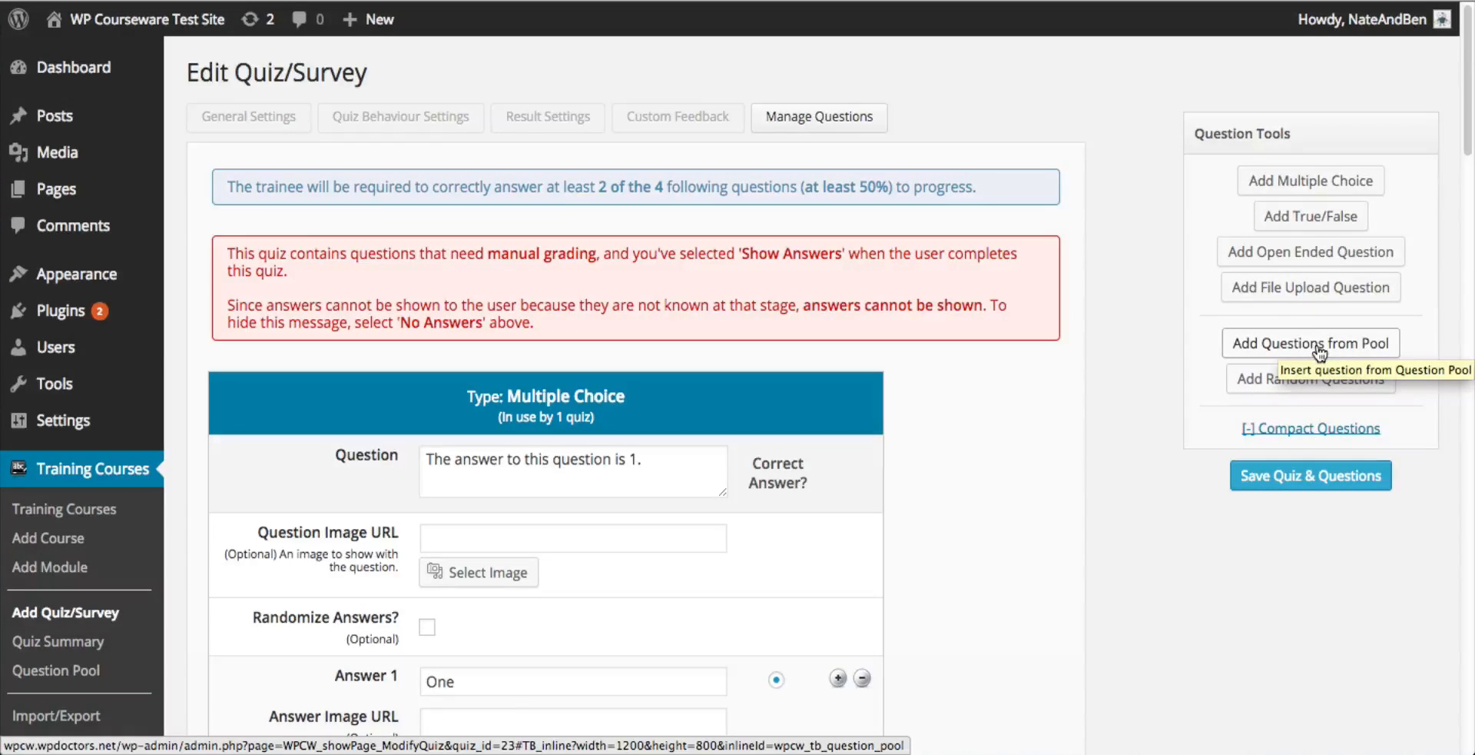
Examine the pool questions that can be added to the quiz, including the tag filter and search, and close the list.
click(1320, 350)
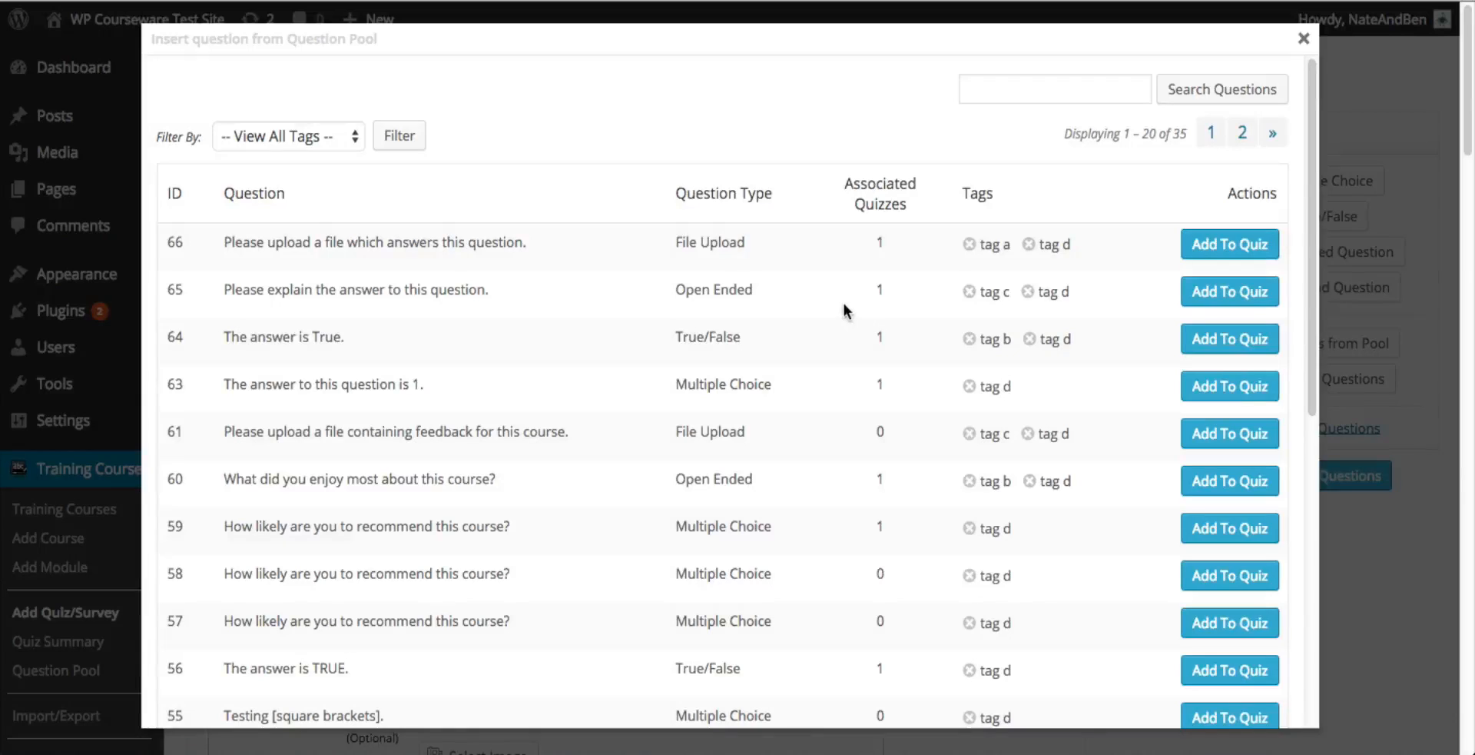
click(274, 136)
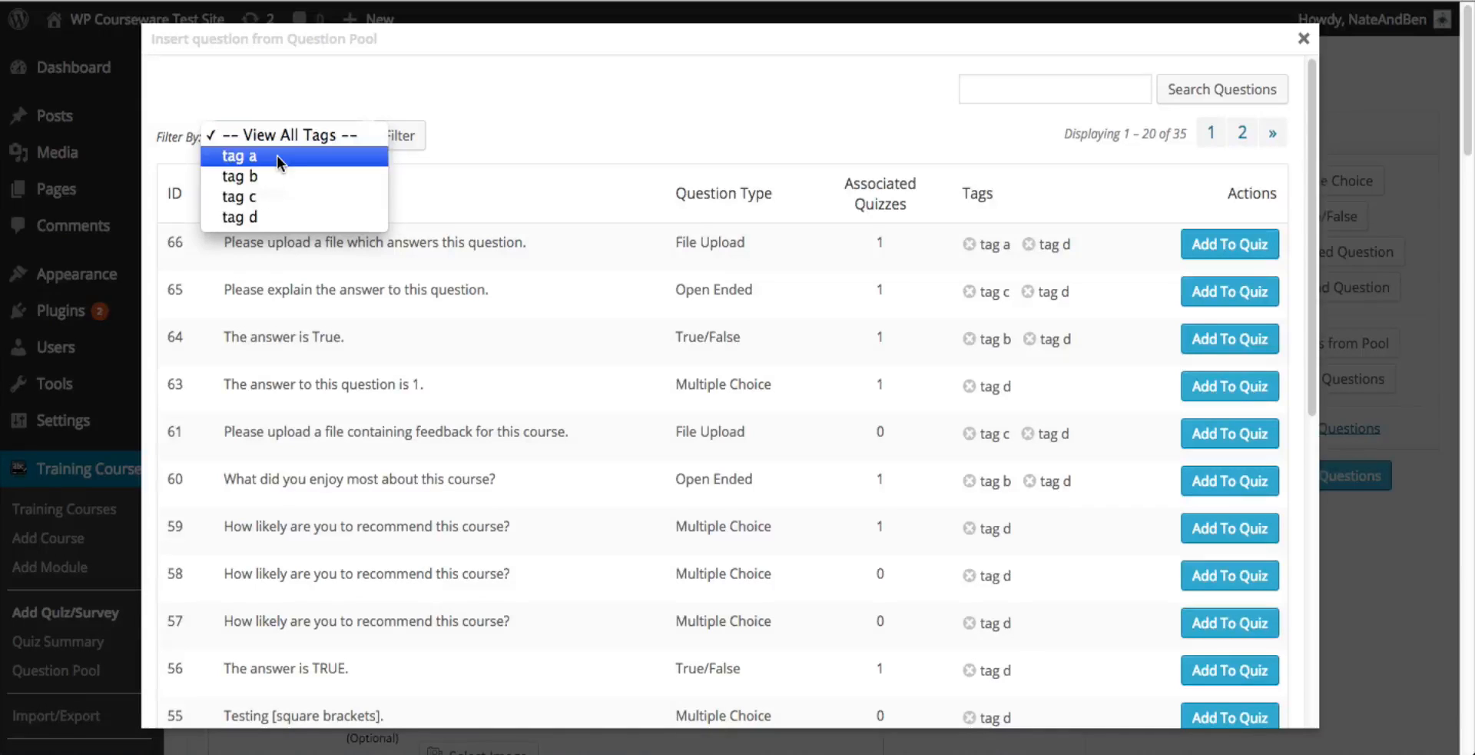
click(662, 146)
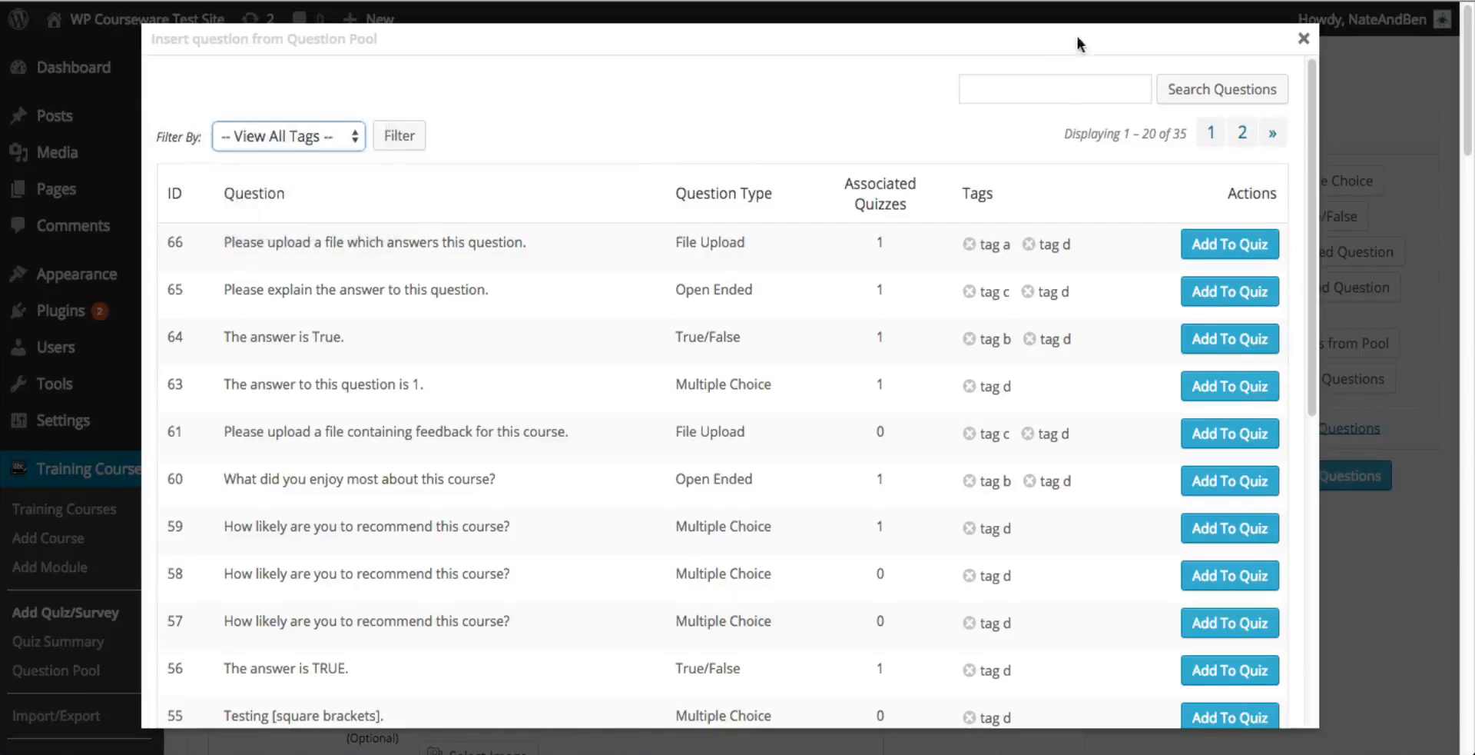
click(1050, 90)
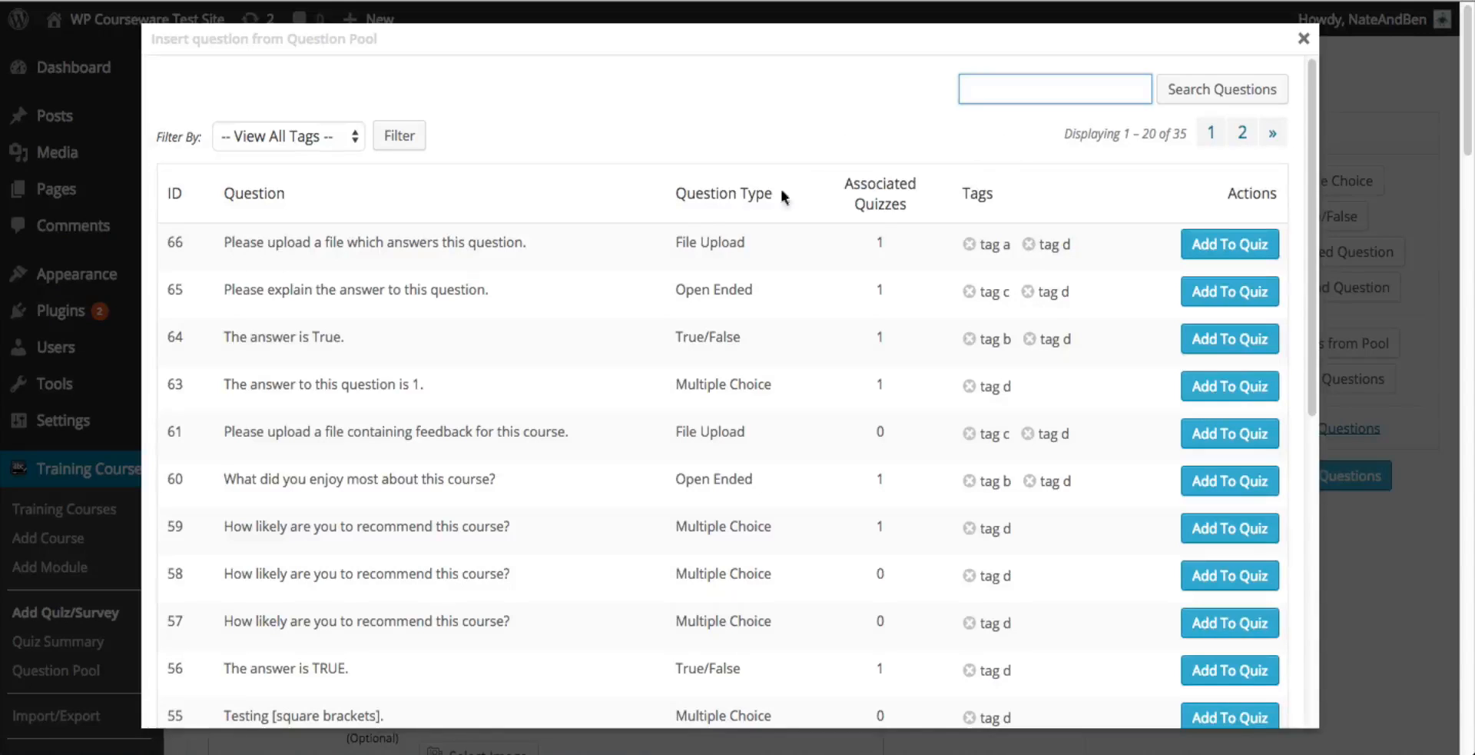
scroll(667, 338, down, 2)
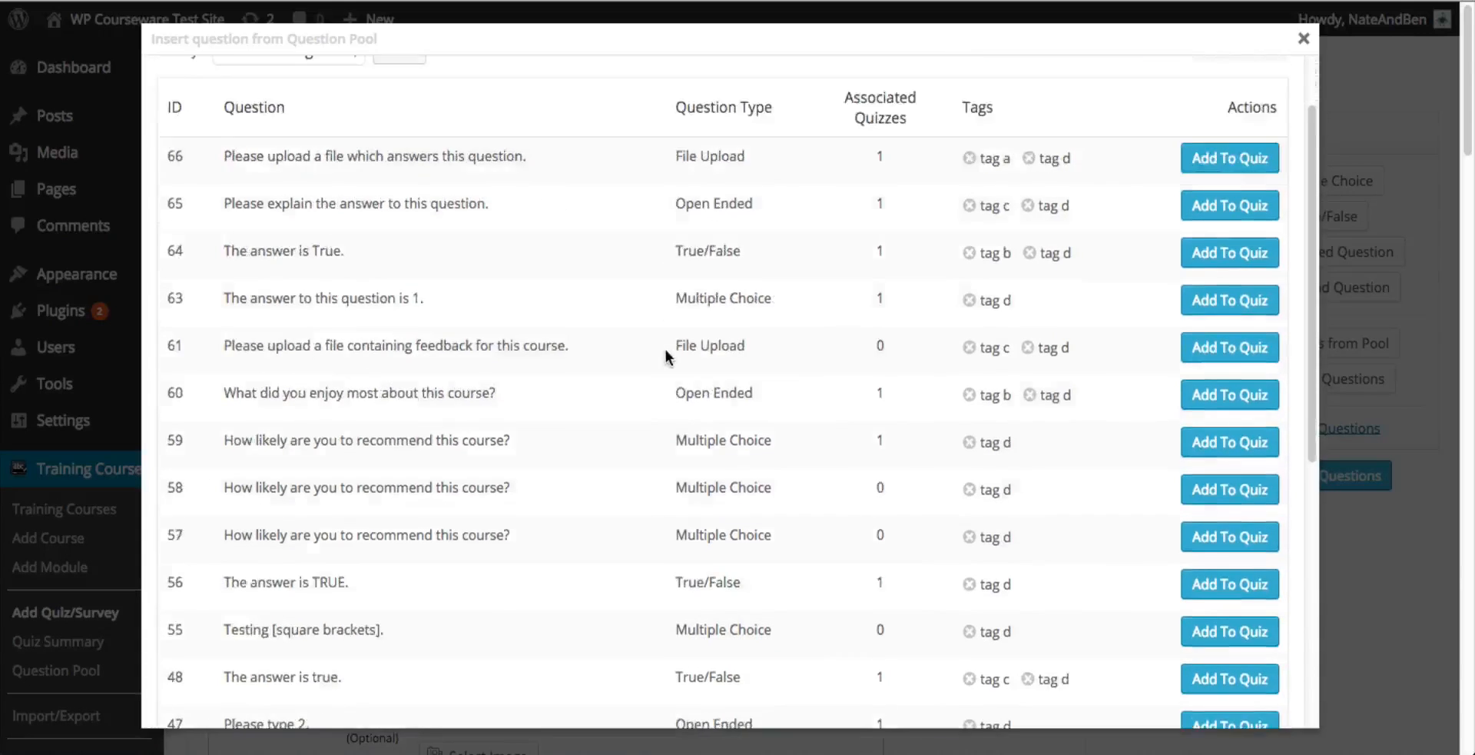
scroll(666, 349, down, 4)
scroll(666, 349, up, 6)
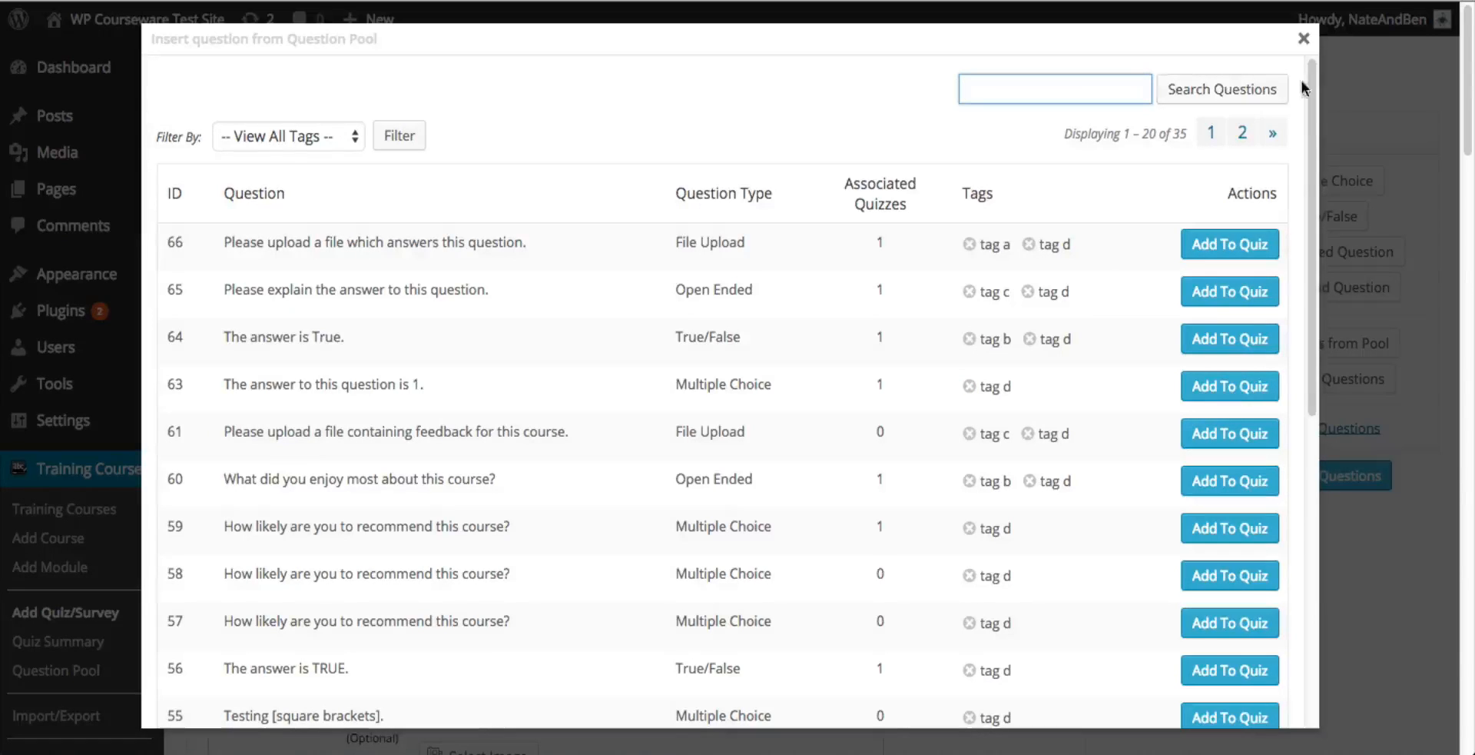
click(1304, 38)
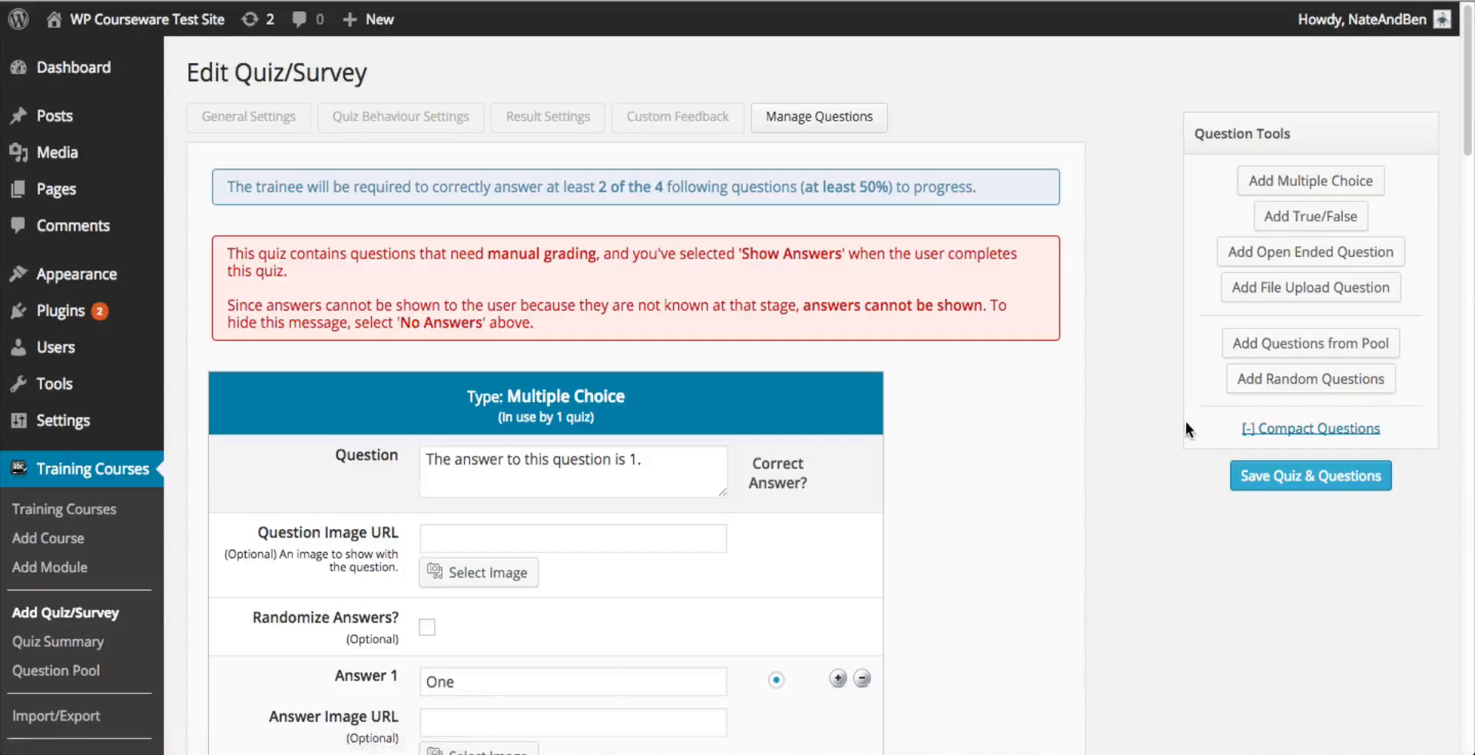
Start a random question selection for the quiz and compare the entire quiz pool option with the question tags option.
click(1298, 379)
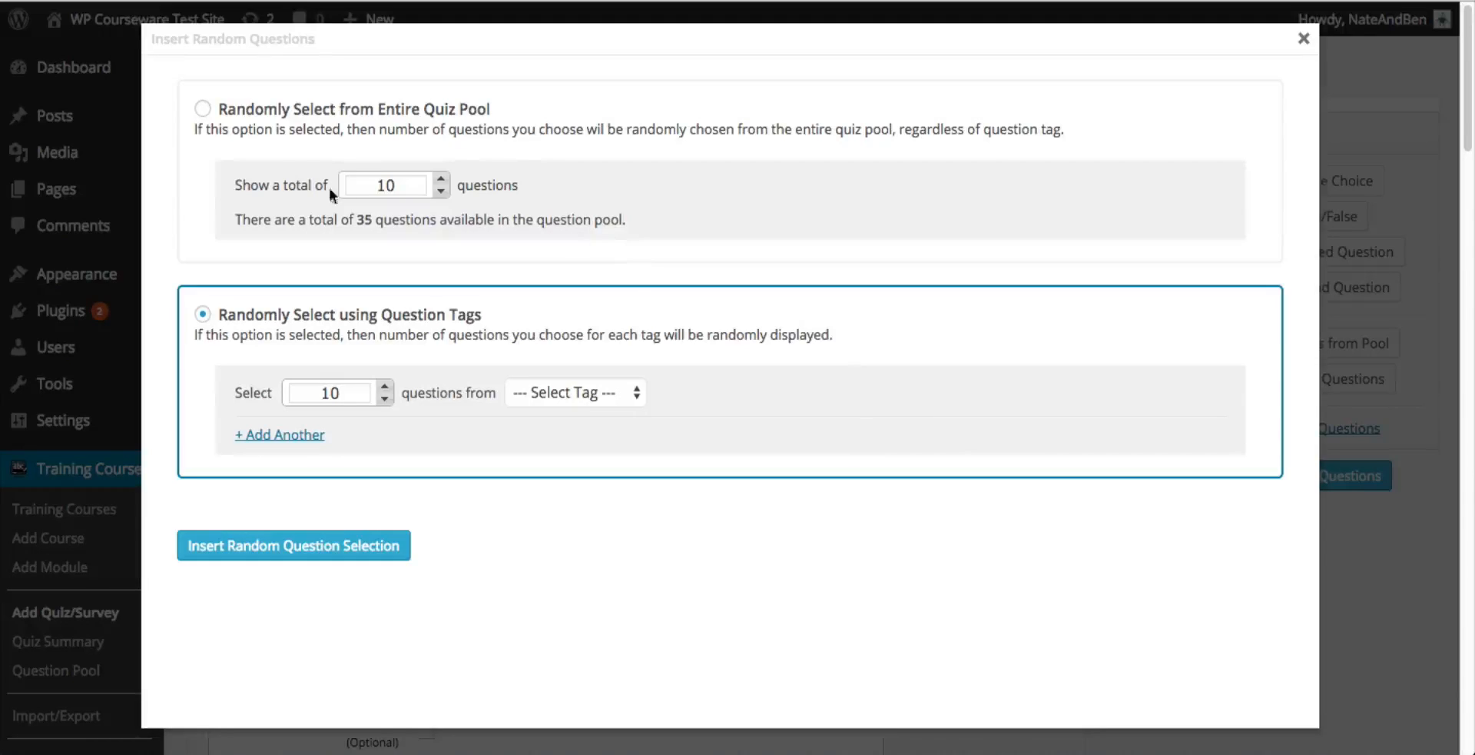
click(203, 107)
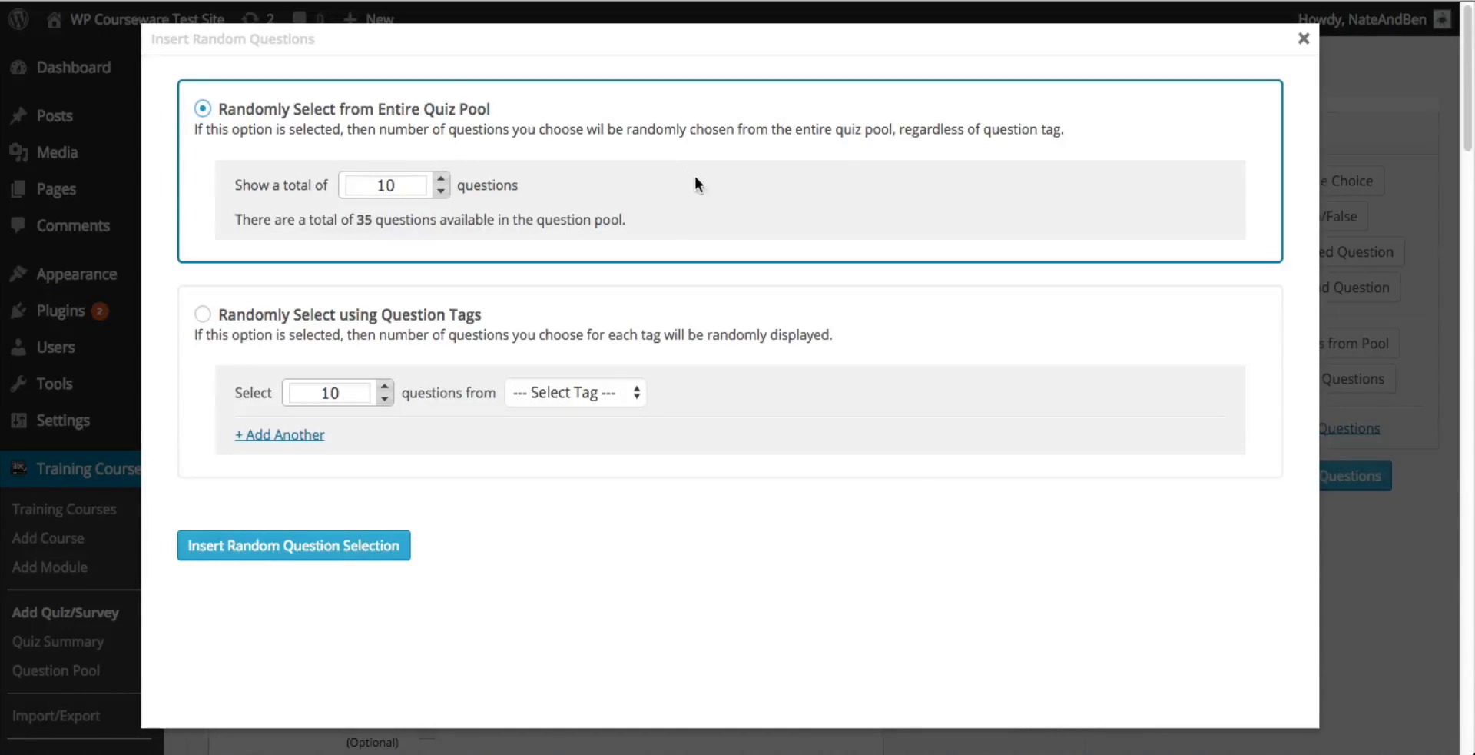
click(202, 313)
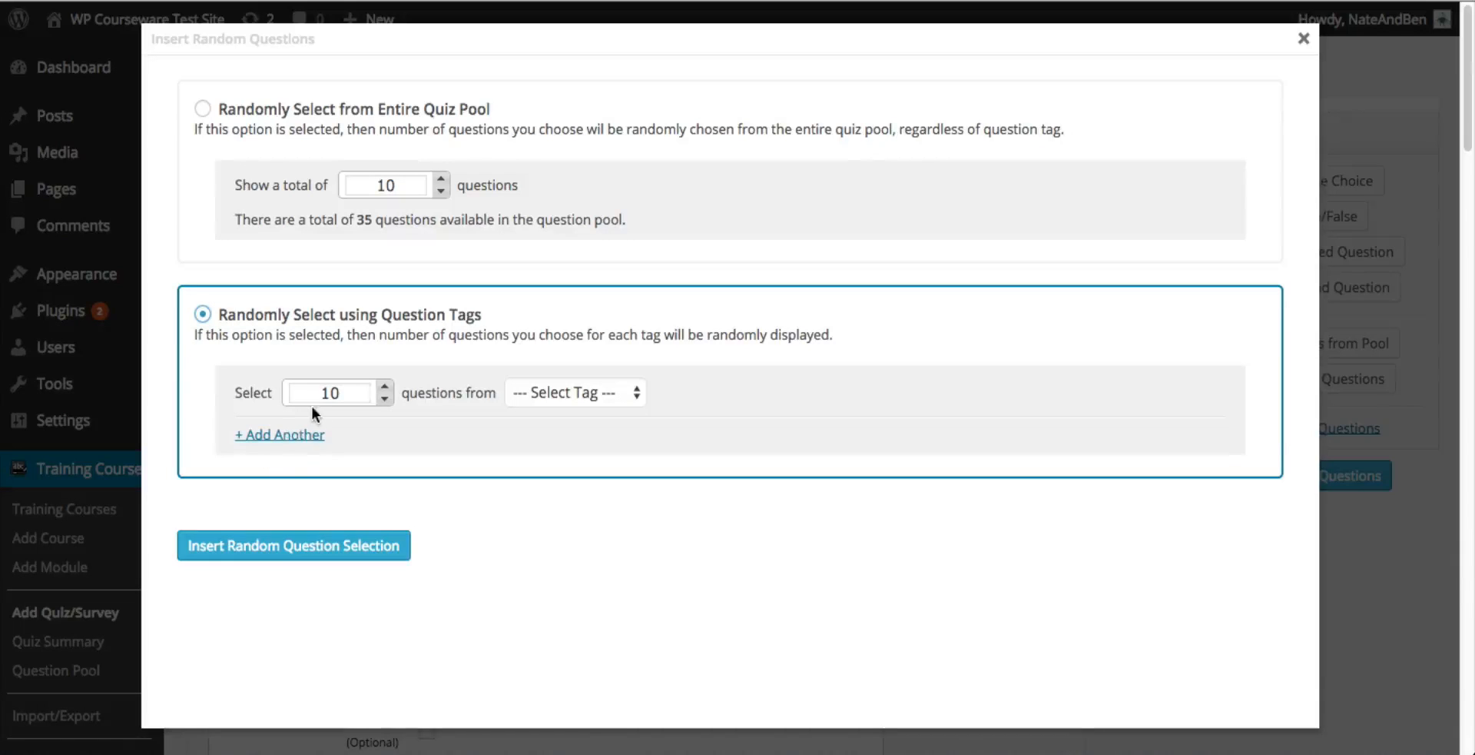
Set the random selection to take 1 question from tag a and 1 question from tag b.
click(607, 383)
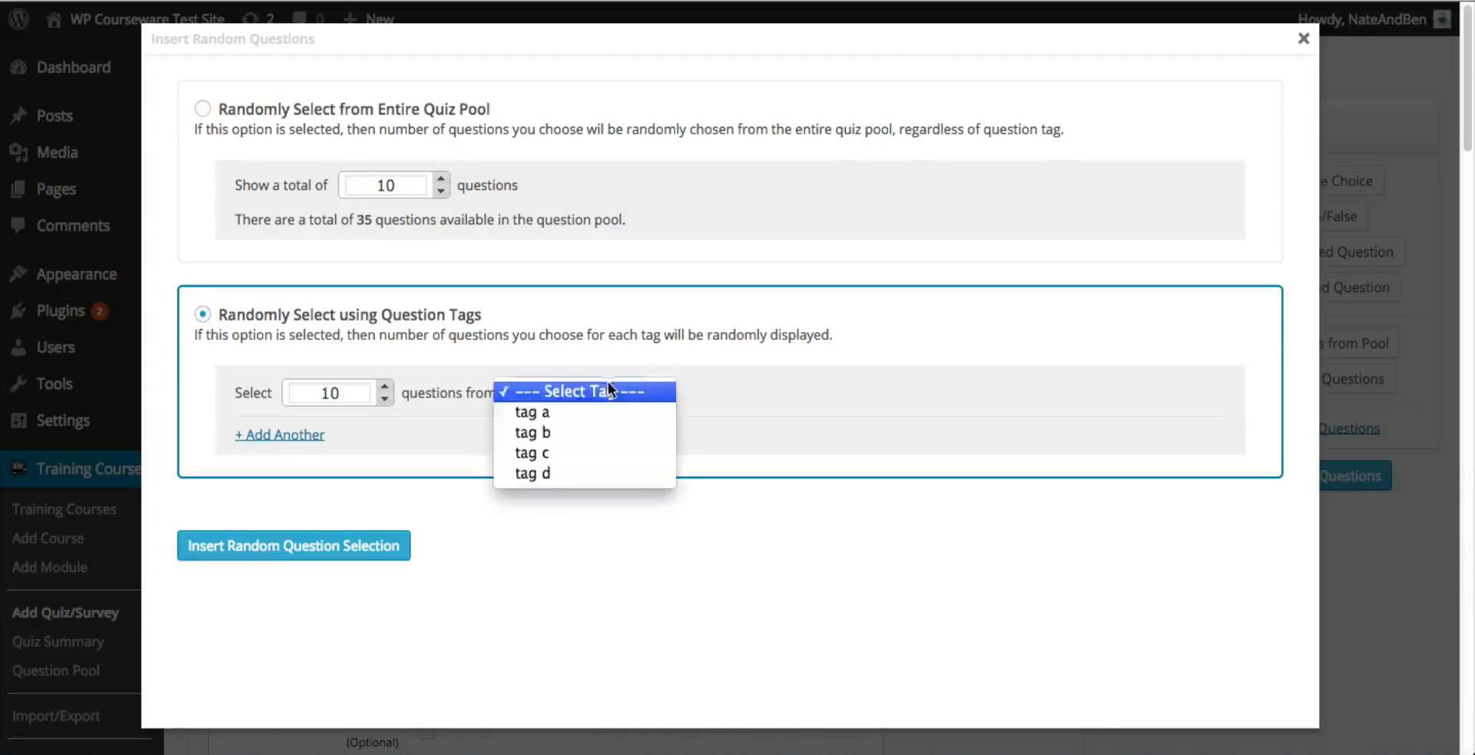
click(605, 405)
click(284, 435)
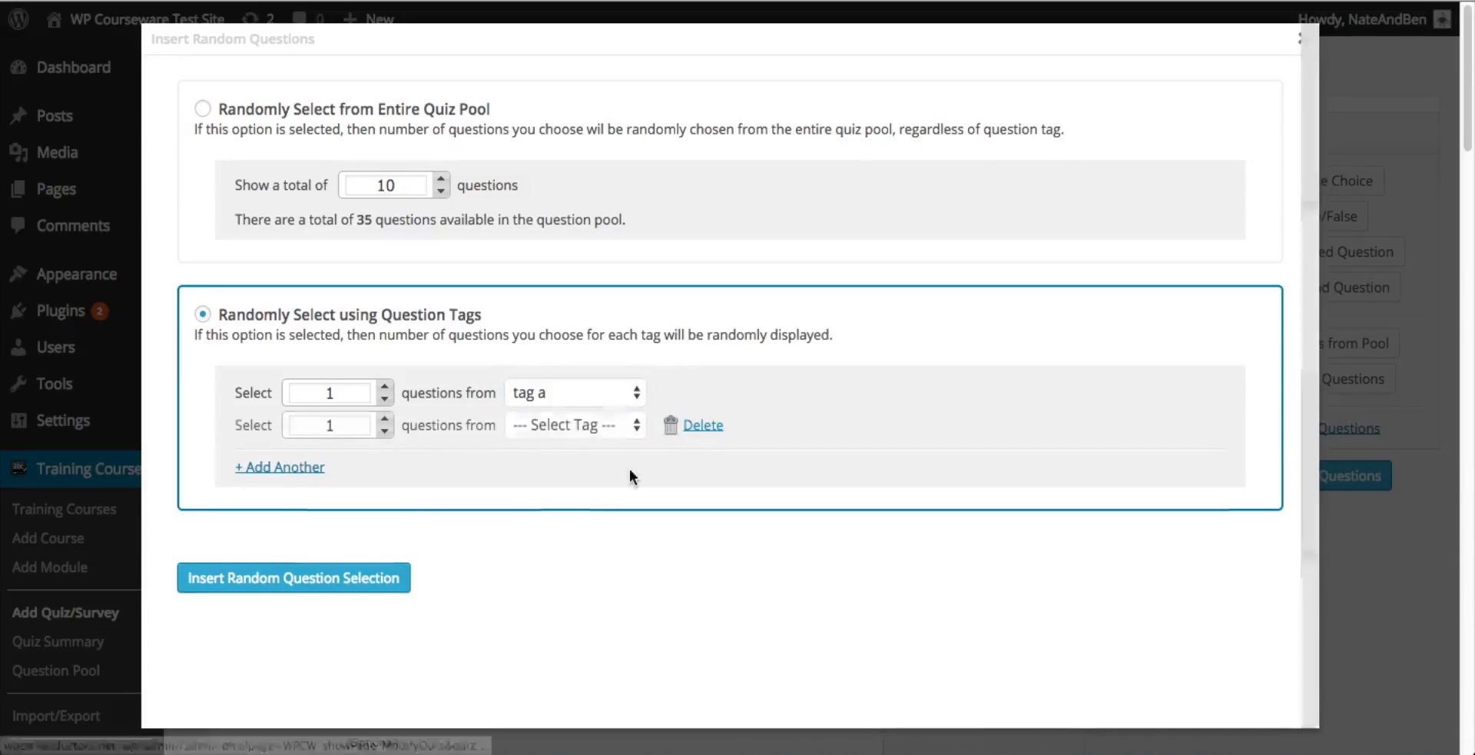
click(569, 426)
click(572, 446)
click(571, 432)
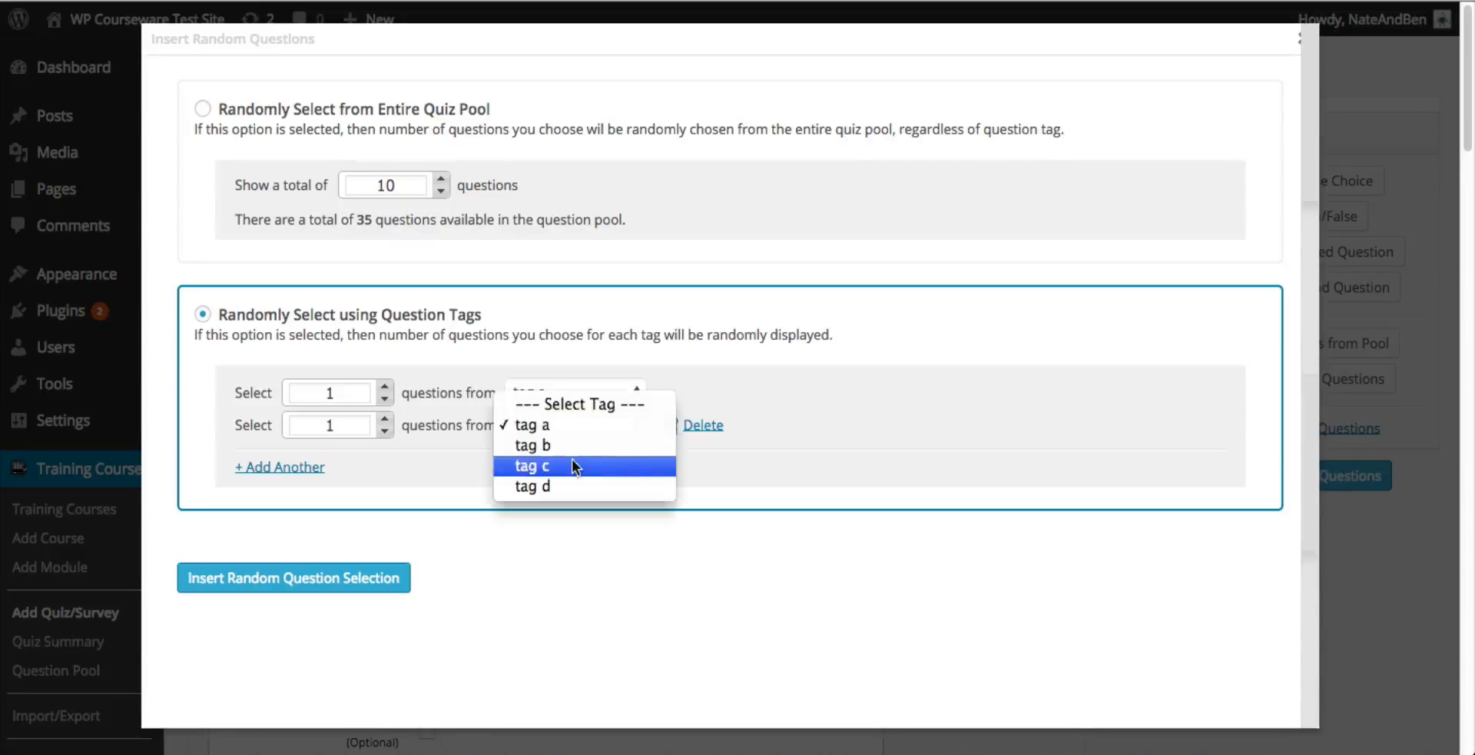
click(597, 450)
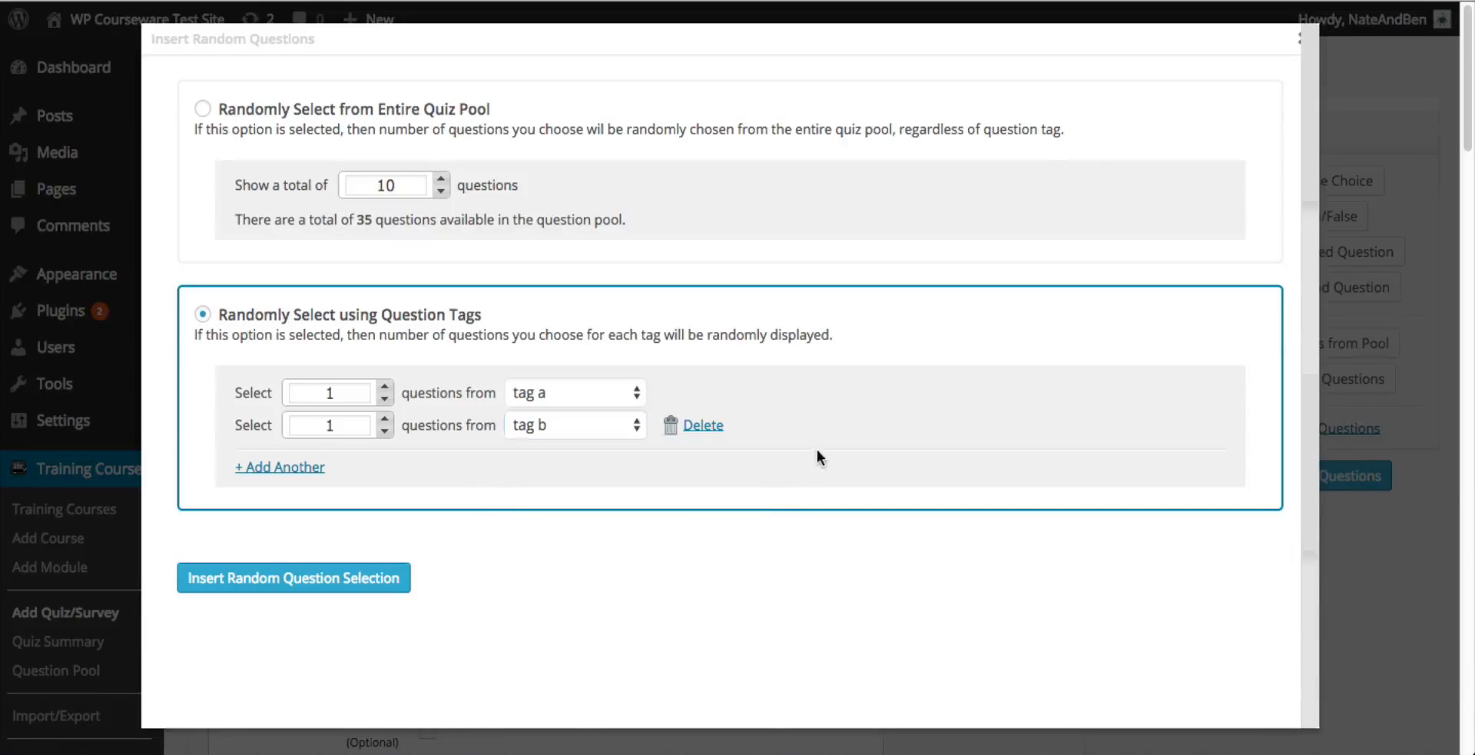
Try adding two more tag rows to the random selection and remove both.
click(309, 468)
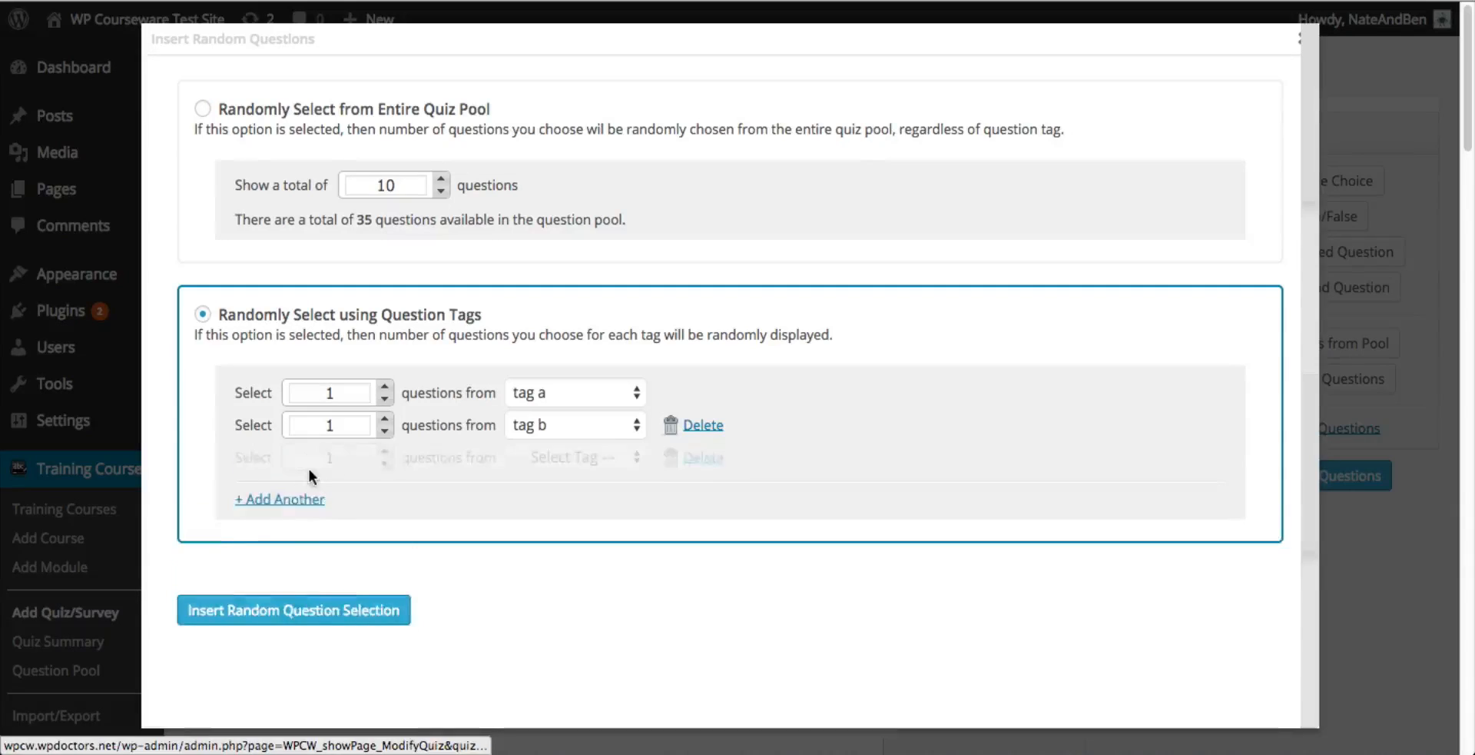
click(287, 500)
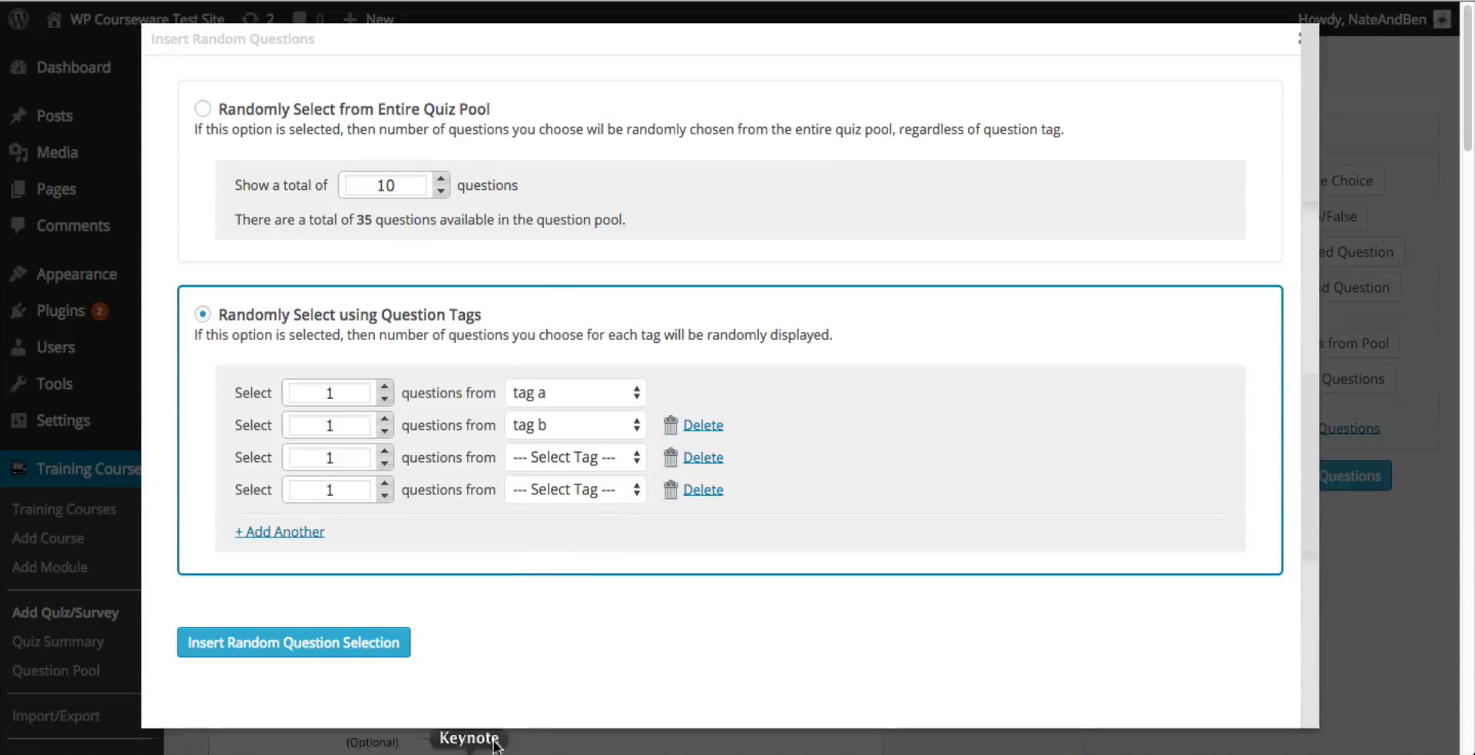
click(589, 453)
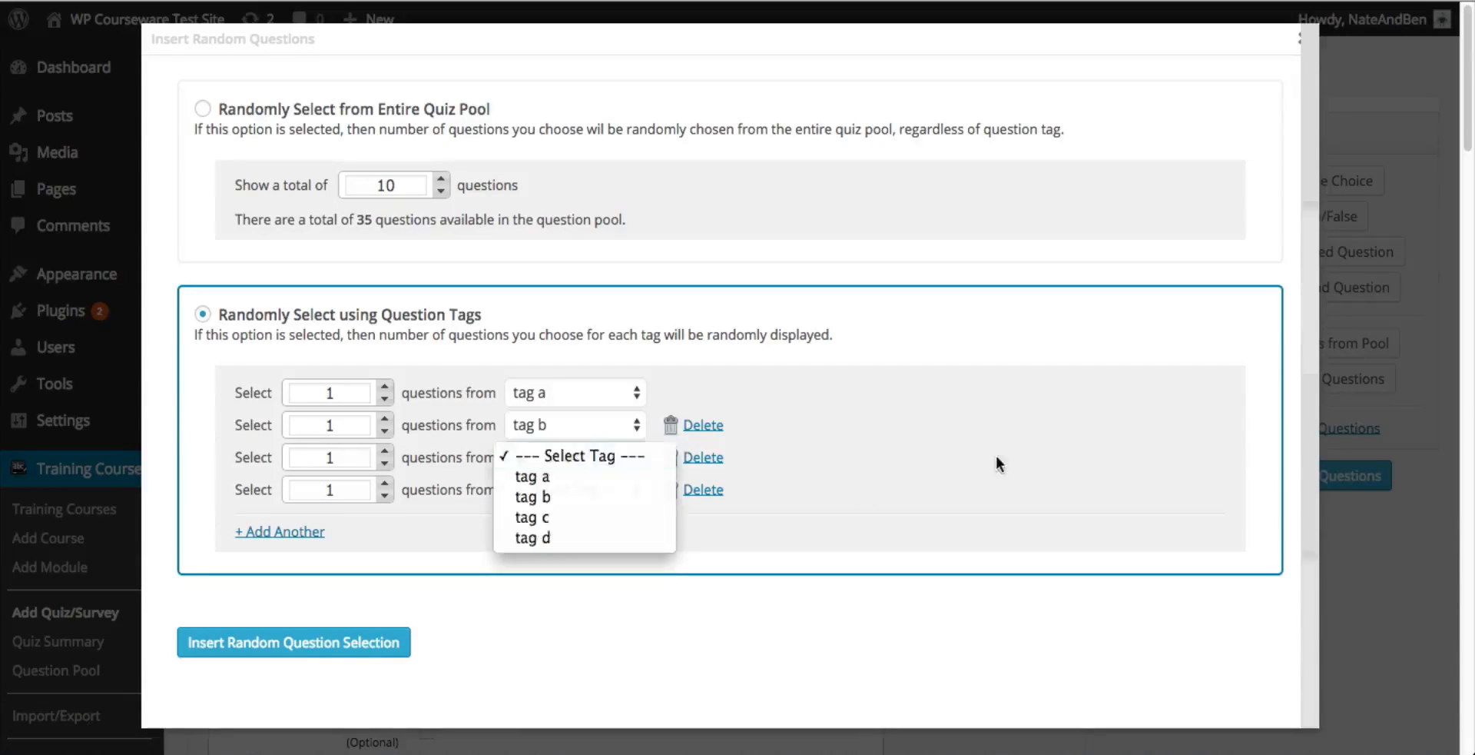
click(703, 458)
click(706, 459)
click(705, 459)
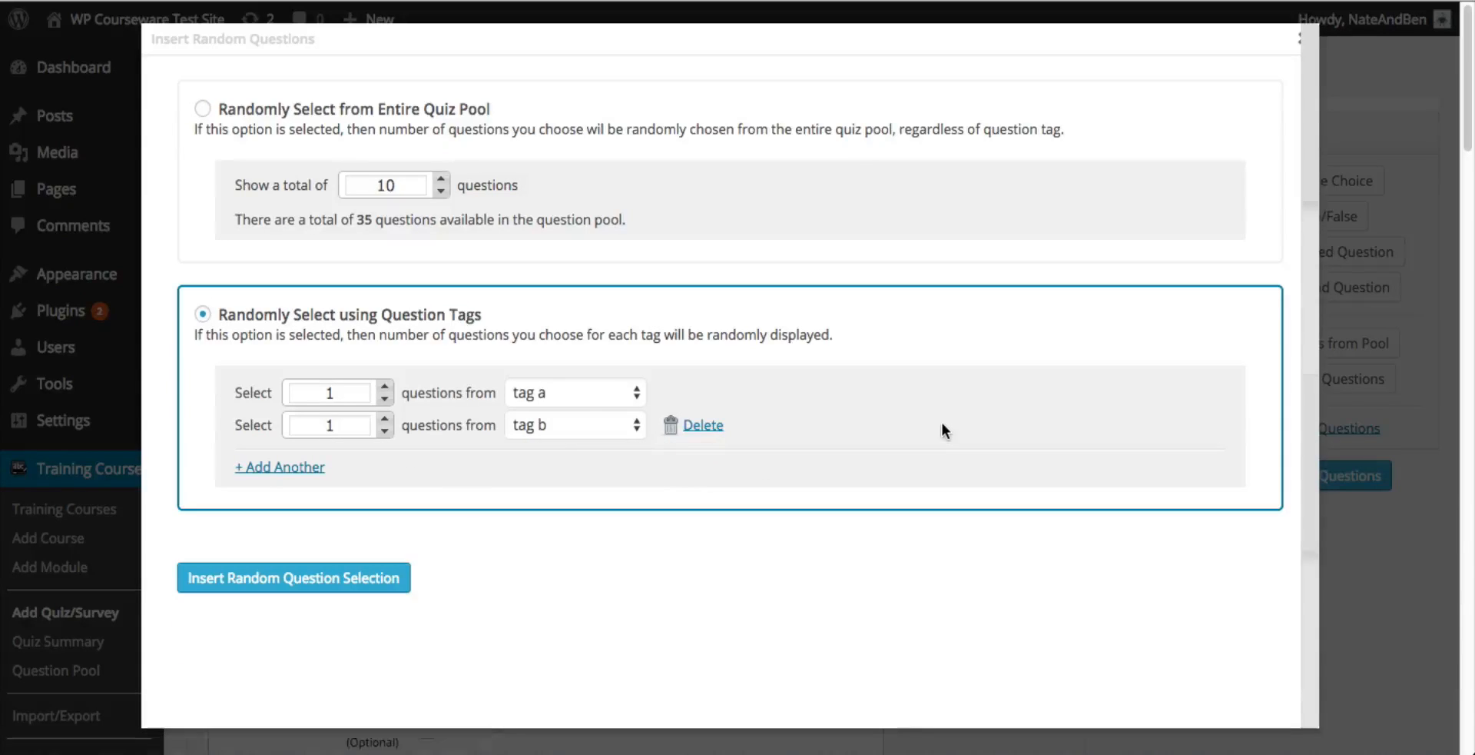
Insert the random selection of 1 question each from tag a and tag b into the quiz.
click(346, 392)
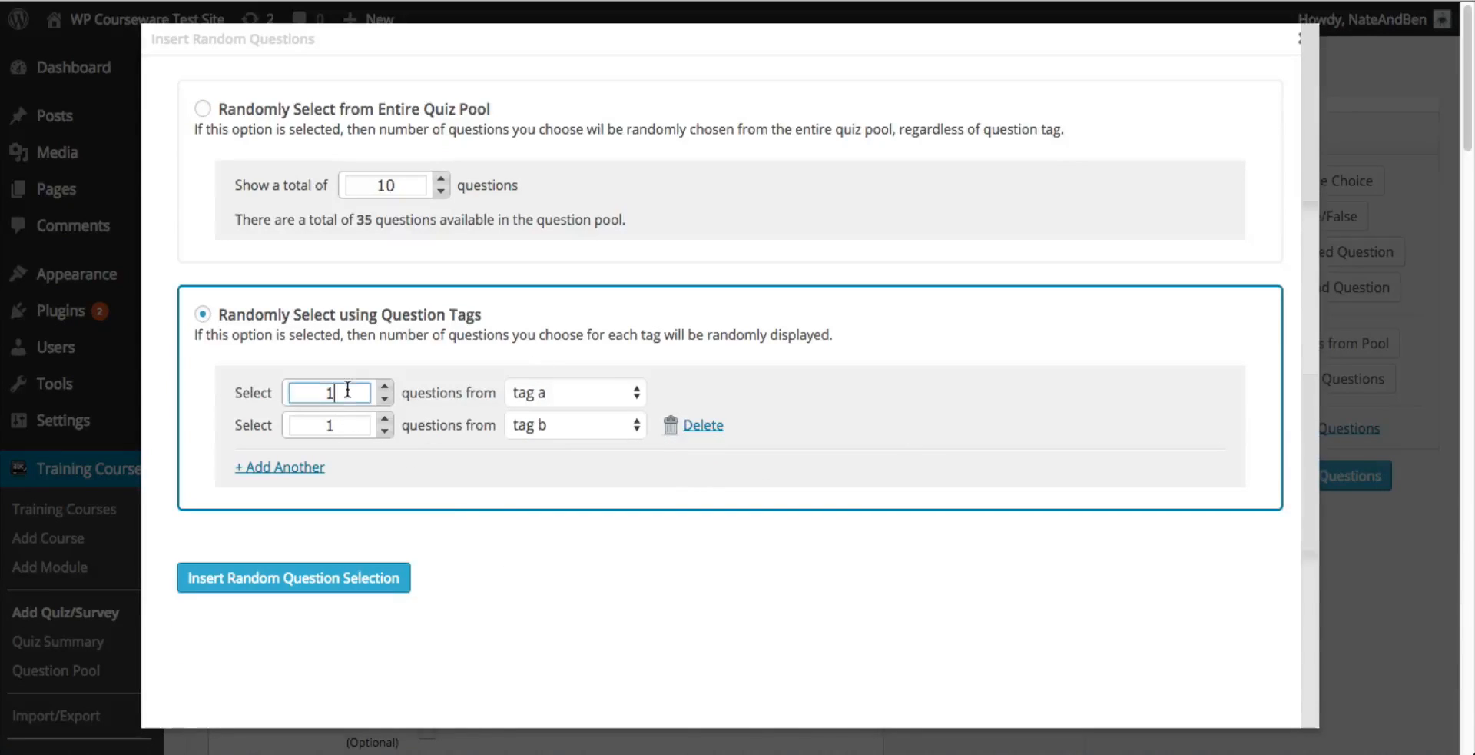
click(820, 420)
click(341, 580)
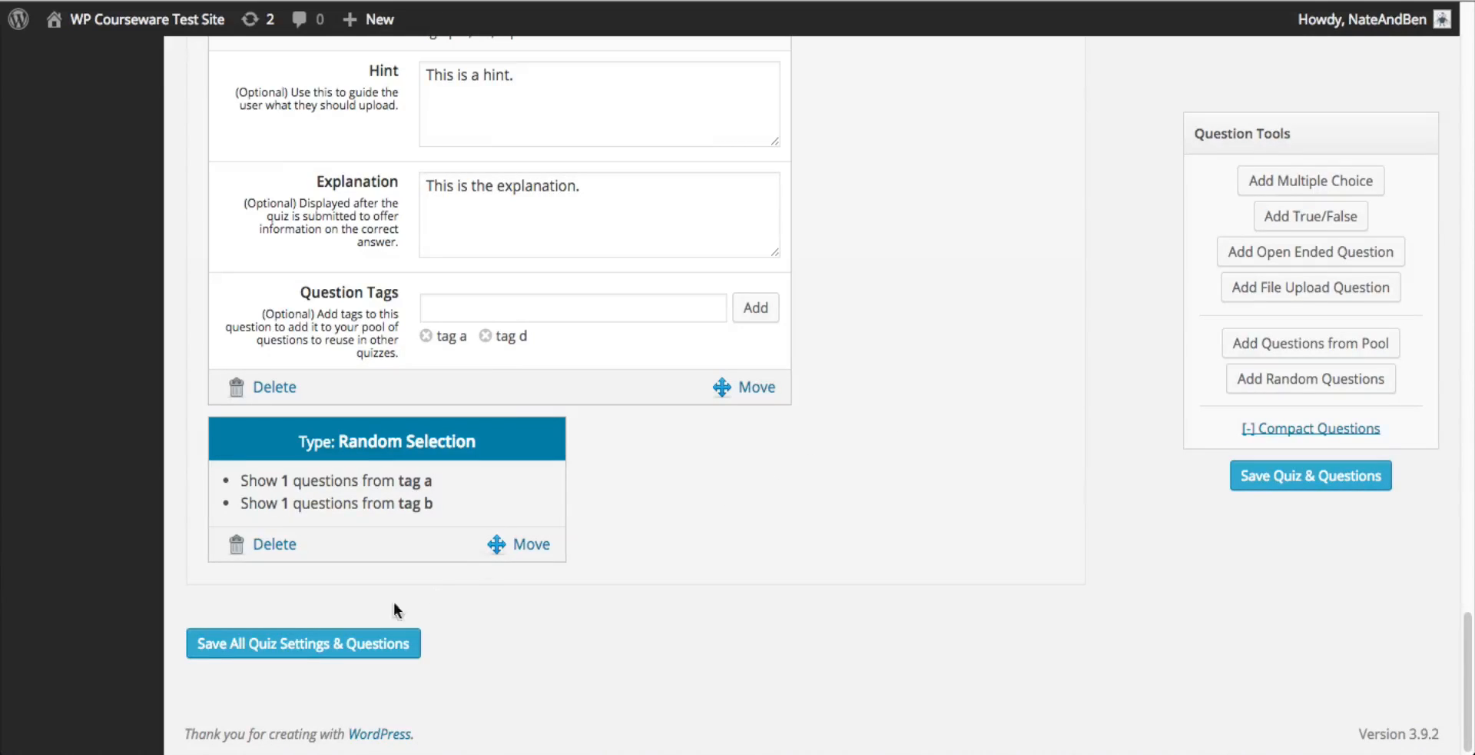
Delete the random selection block from the quiz's questions.
click(284, 543)
click(890, 205)
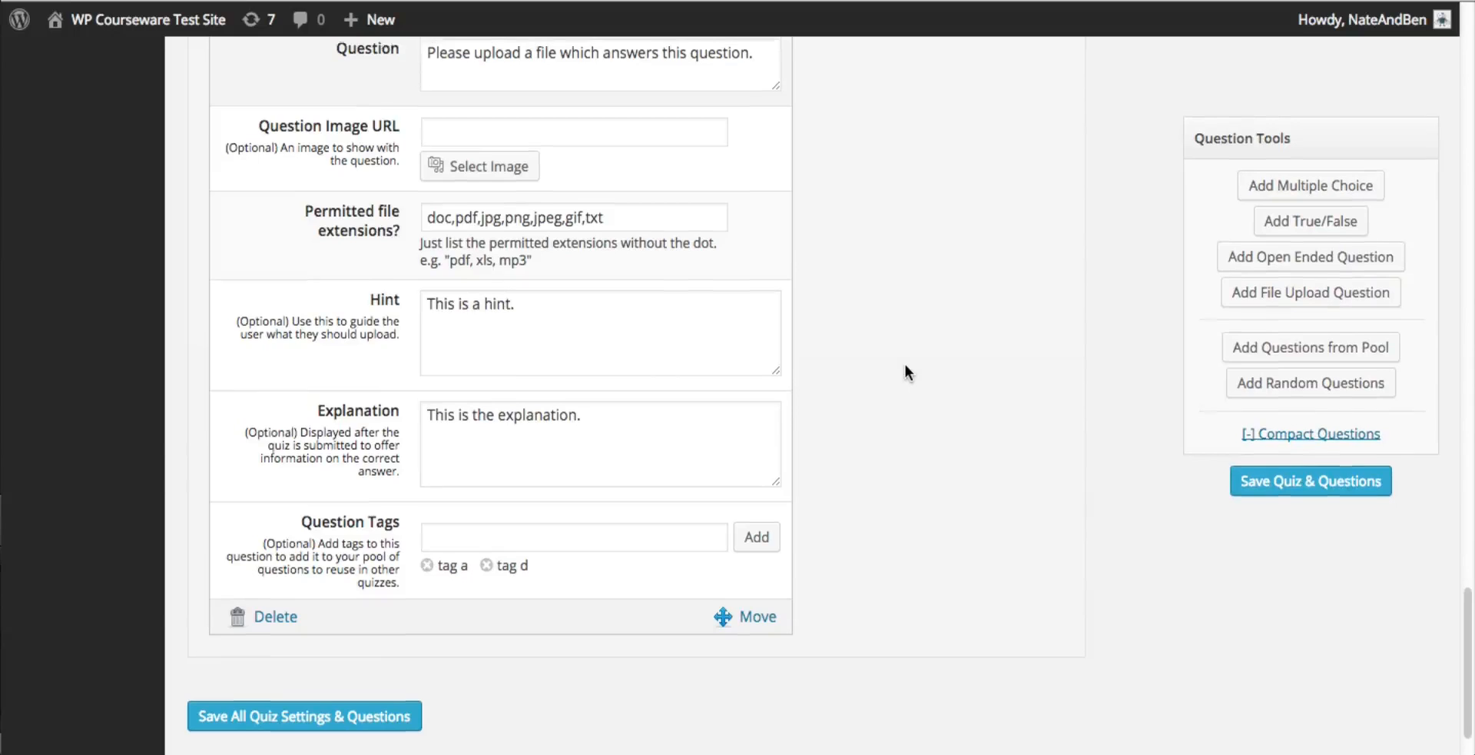
Look back up through the quiz's questions and open the module, unit and quiz ordering of the Beginning PHP course.
scroll(905, 364, up, 10)
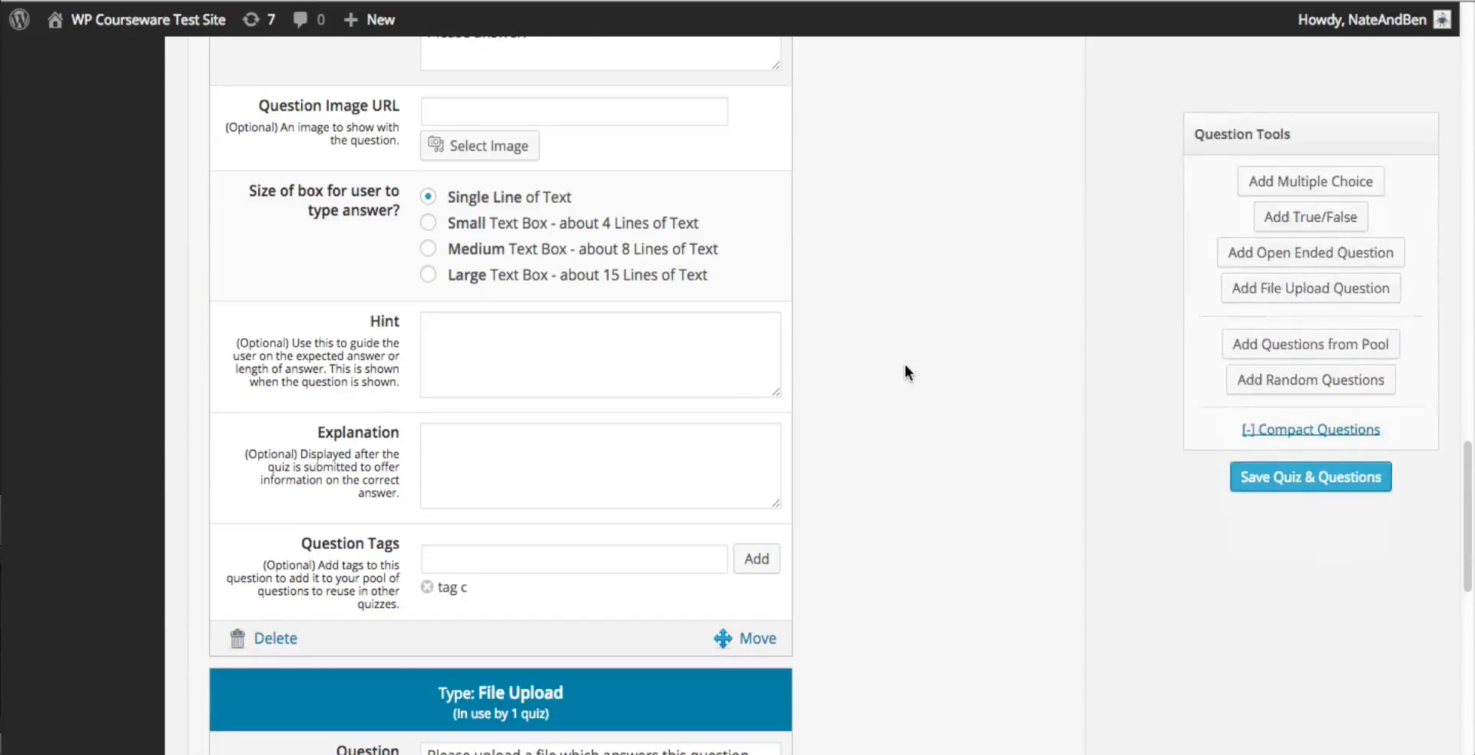
scroll(906, 363, up, 7)
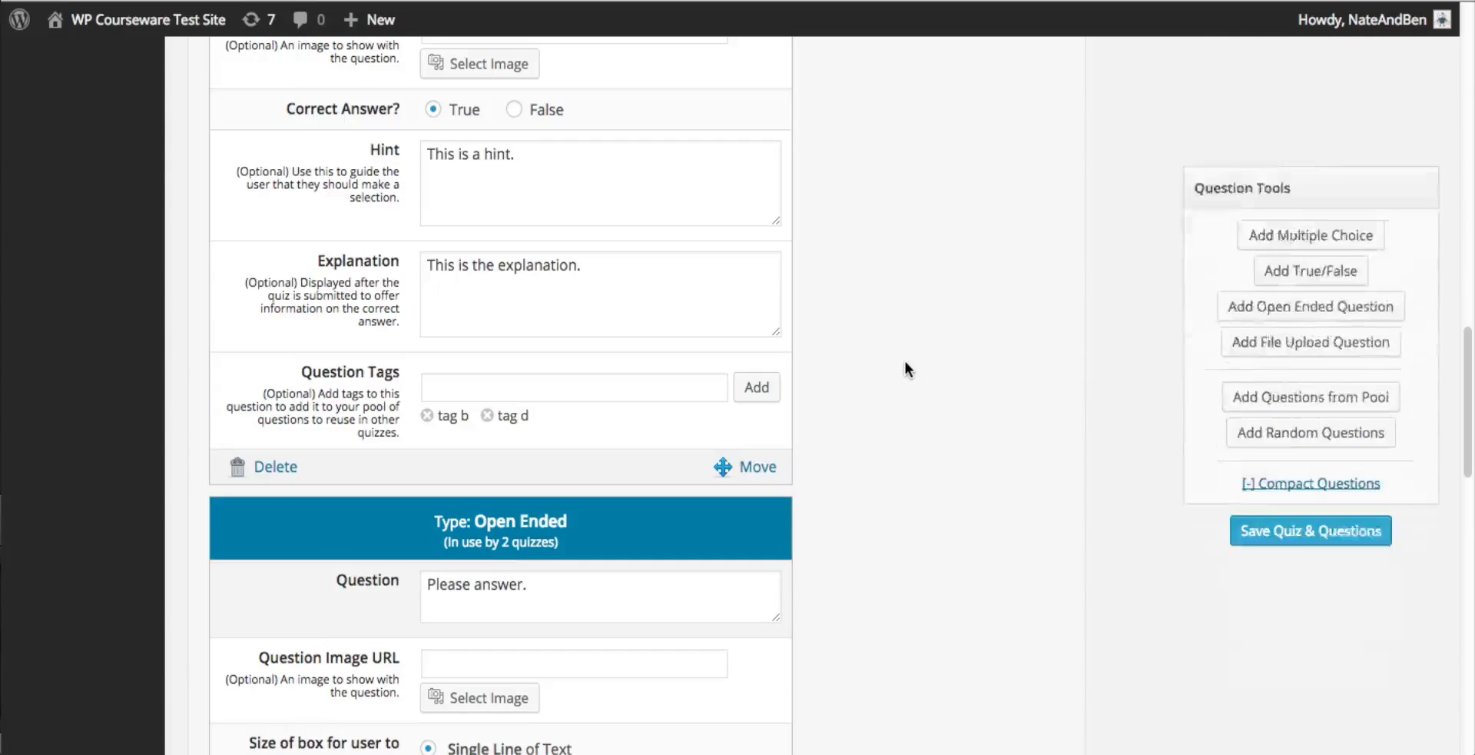
scroll(905, 361, up, 10)
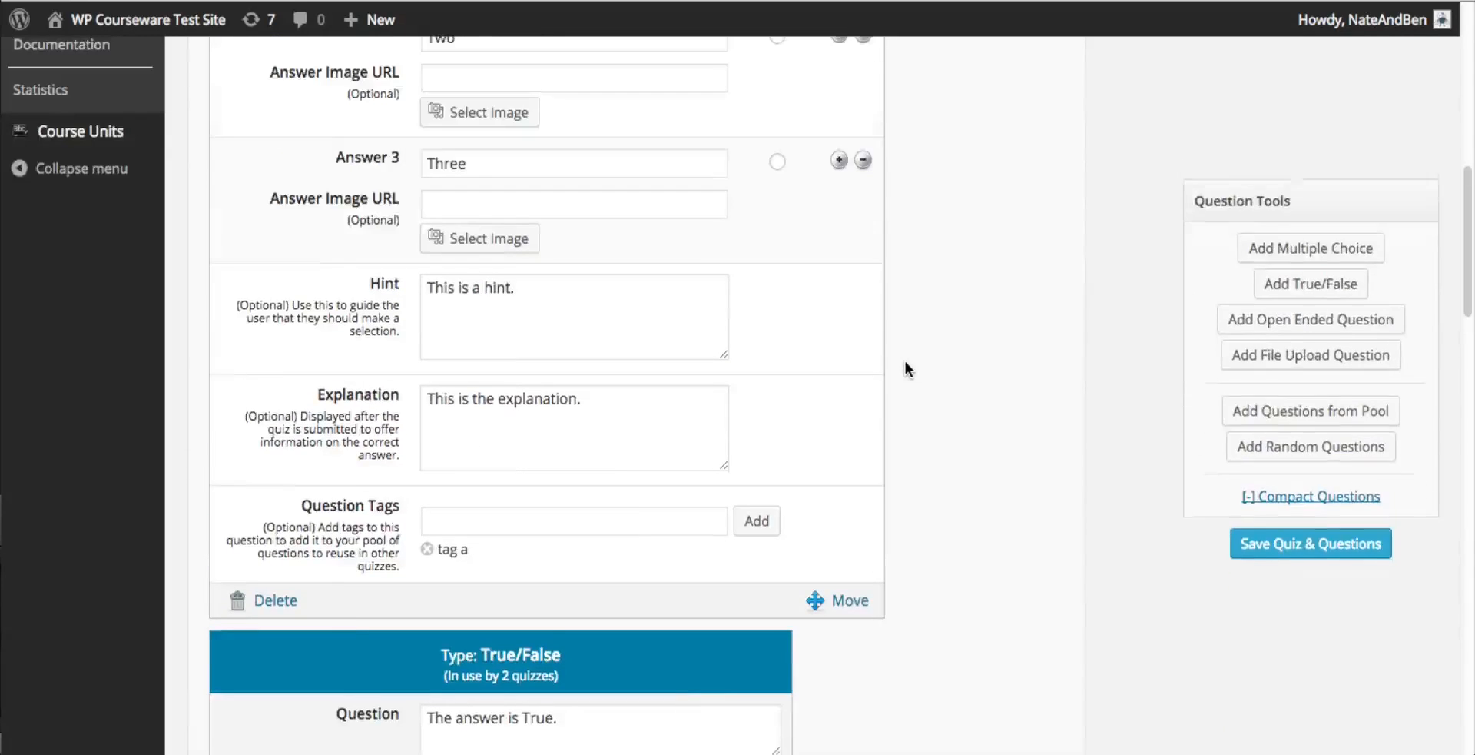
scroll(906, 362, up, 4)
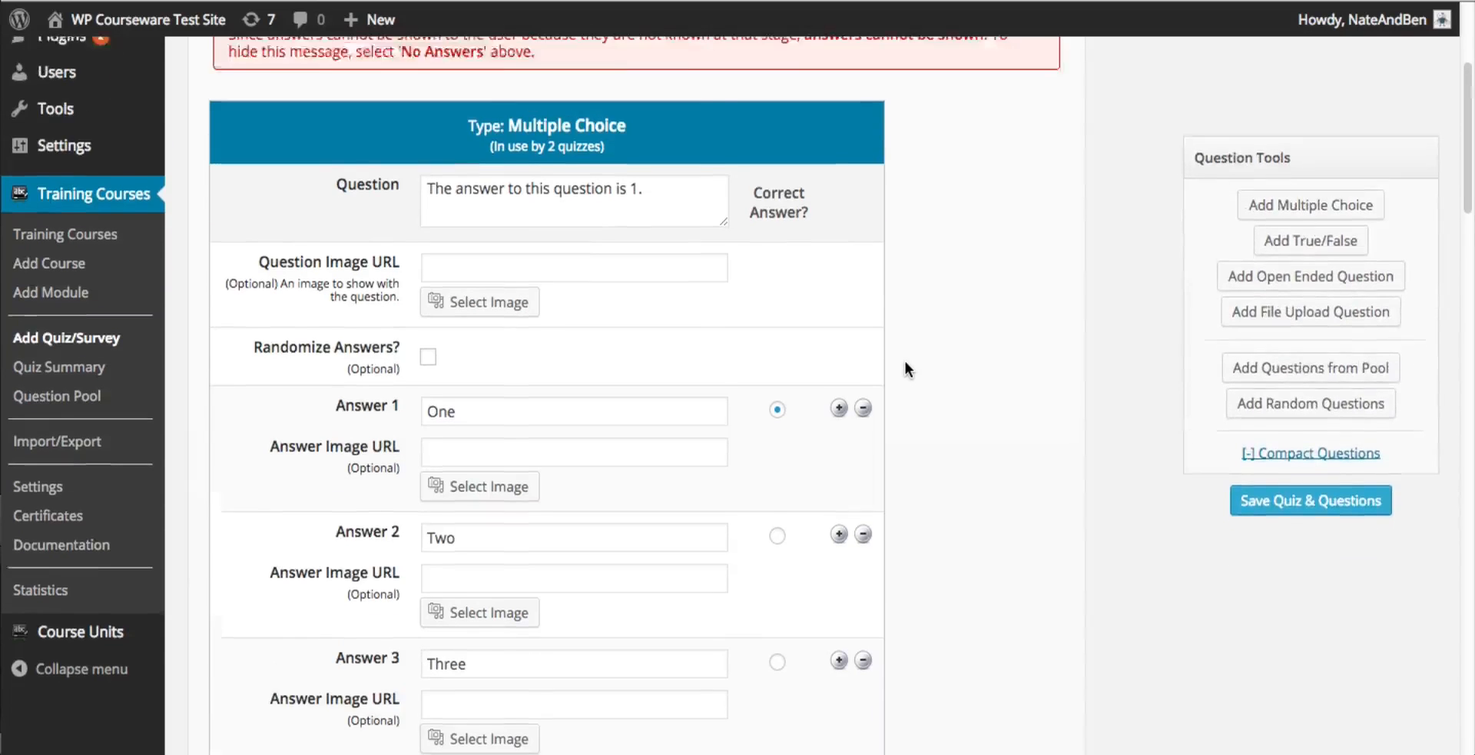
scroll(905, 367, down, 2)
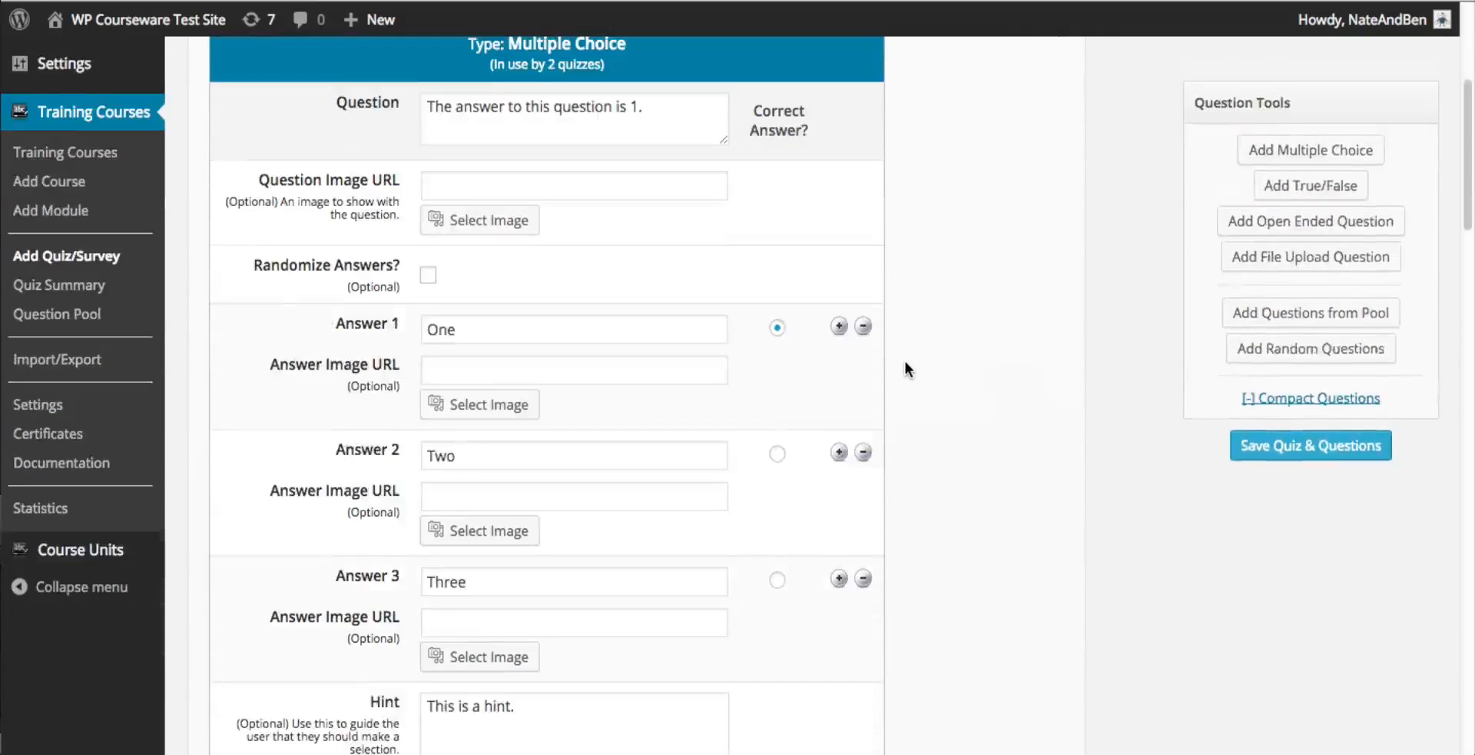
scroll(905, 367, up, 1)
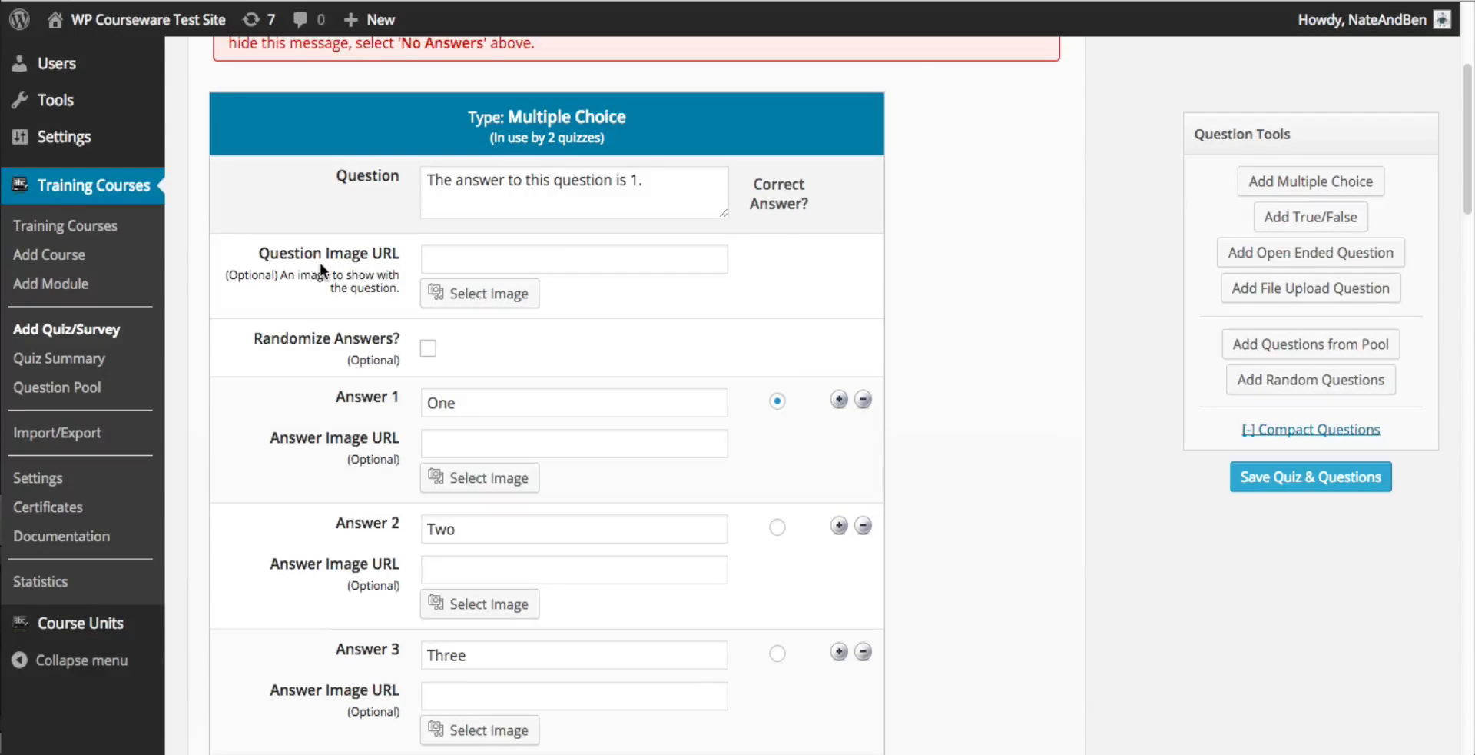
right_click(106, 231)
click(79, 229)
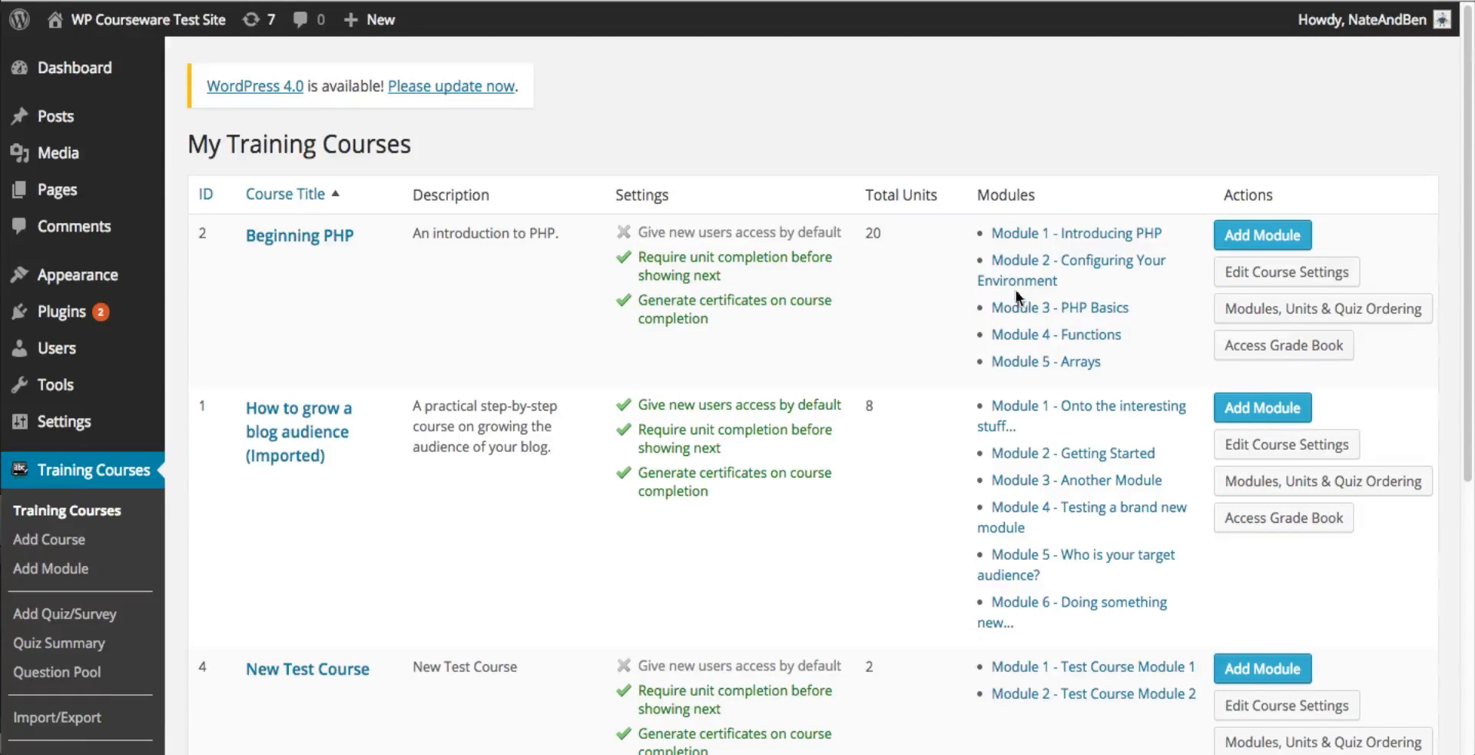
click(1284, 314)
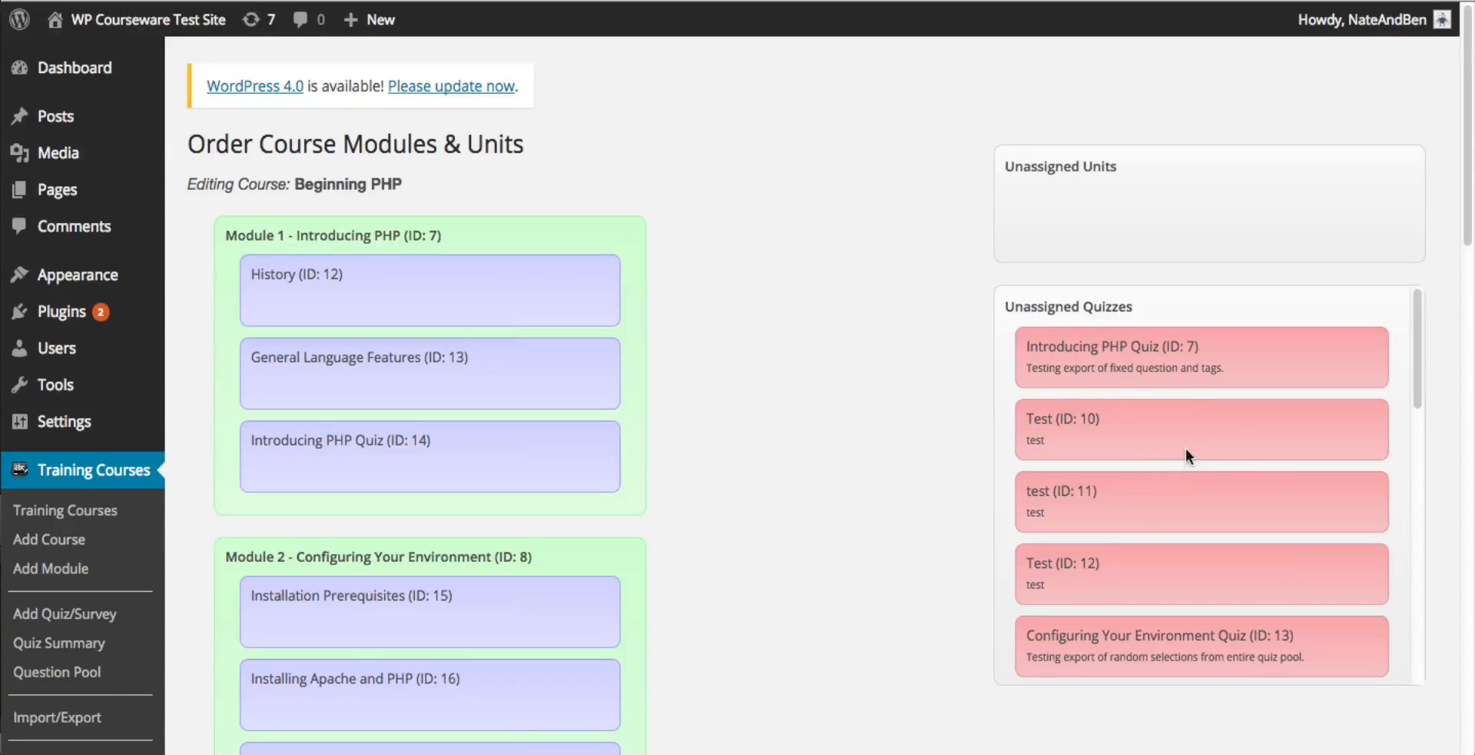
Assign the unassigned Non-Blocking Quiz 1 to the History unit of Module 1 and save the ordering.
scroll(1264, 467, down, 5)
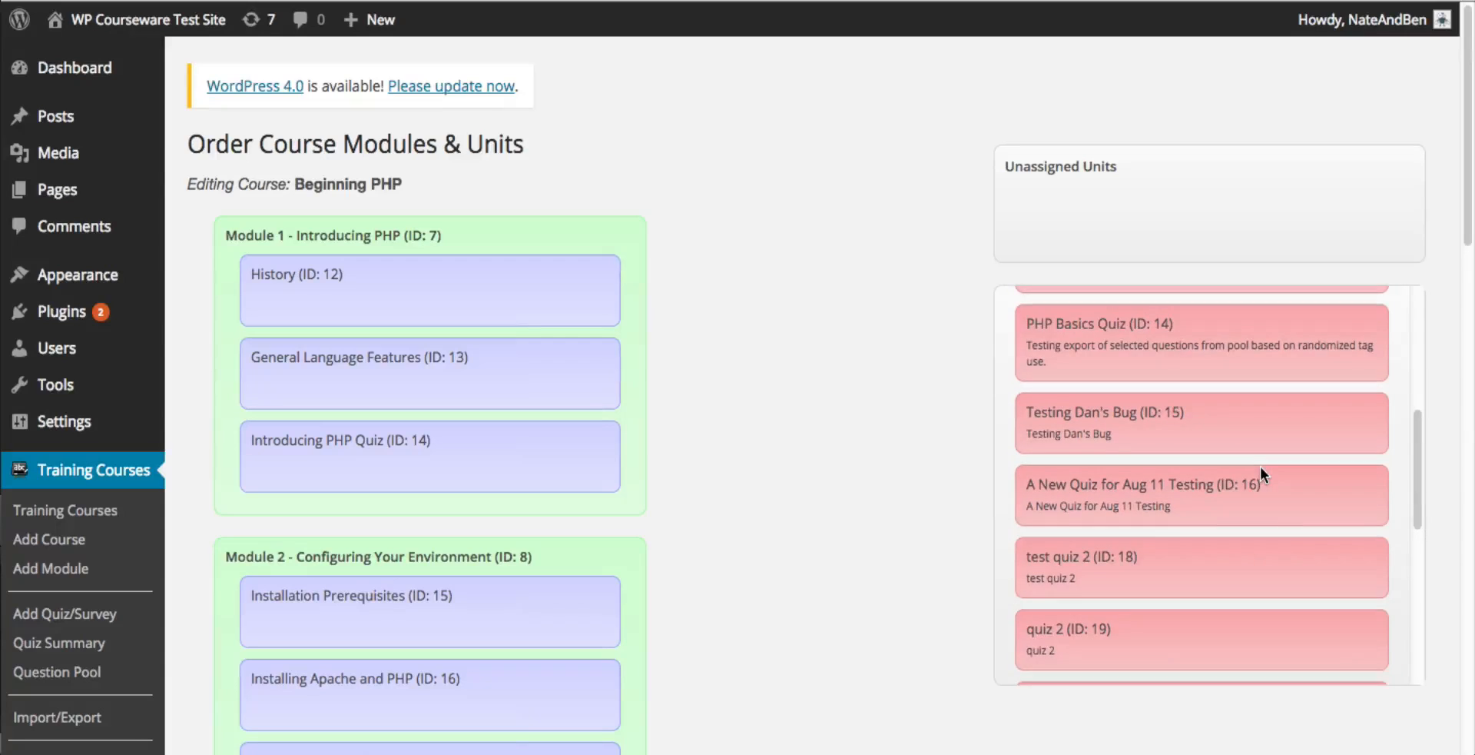
scroll(1260, 467, up, 10)
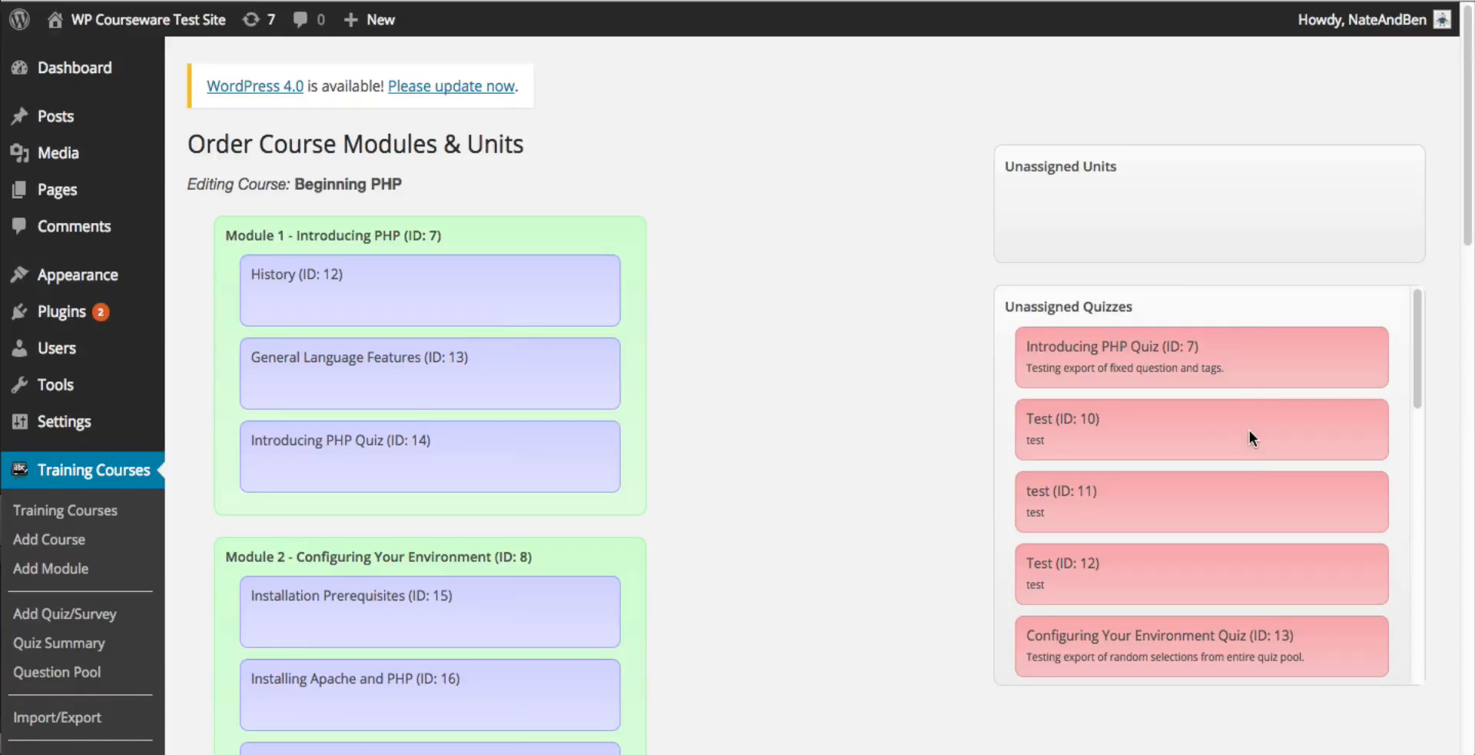
scroll(1250, 433, down, 3)
scroll(1251, 440, down, 6)
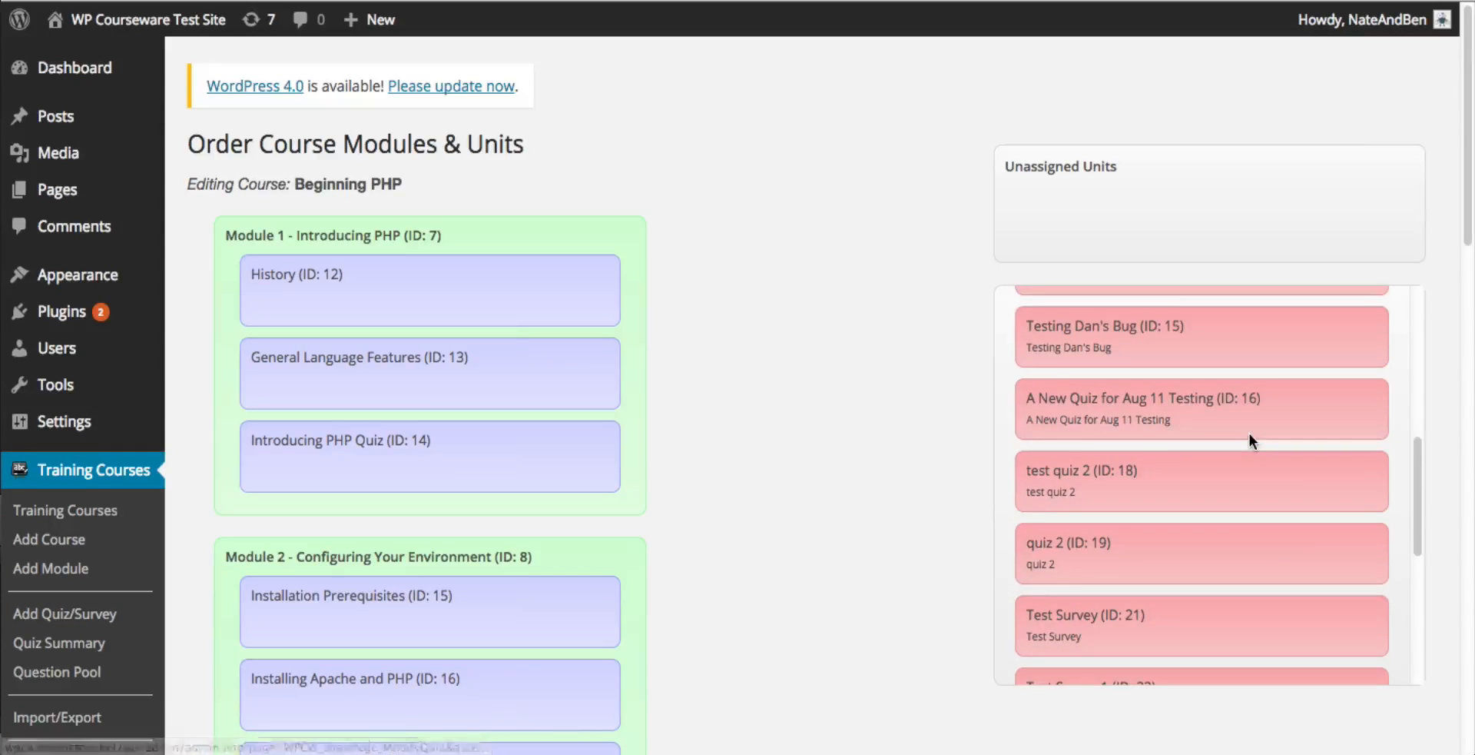
scroll(1248, 438, down, 3)
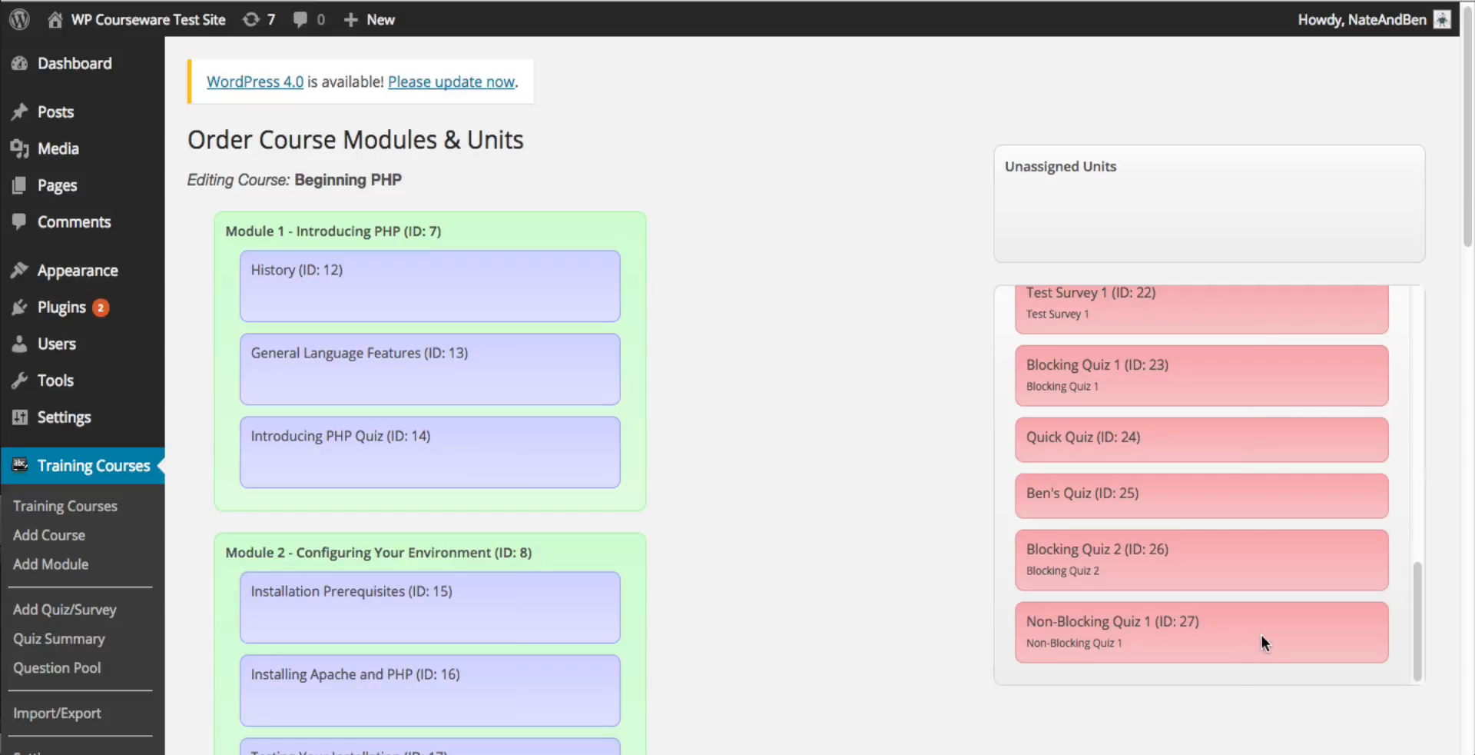
drag(1261, 633, 496, 316)
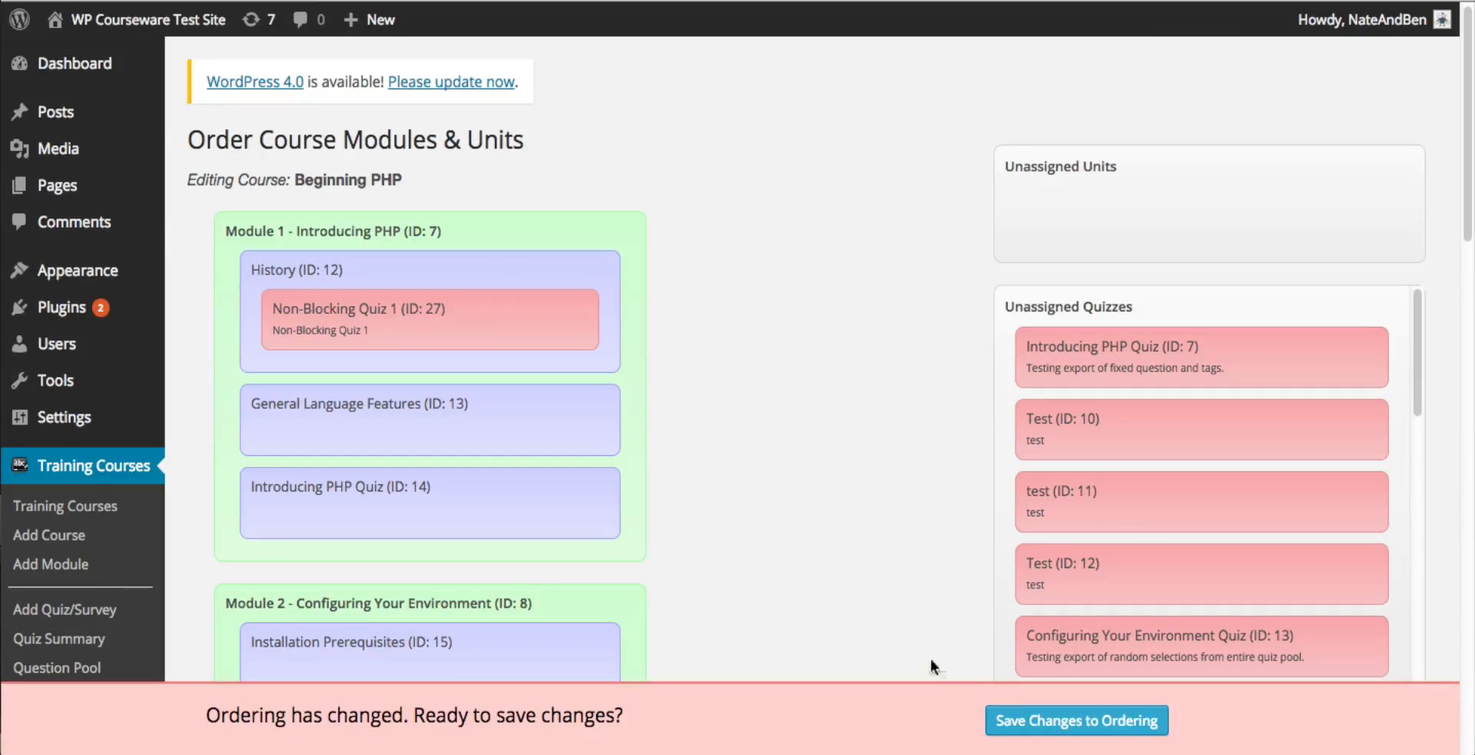
click(1047, 726)
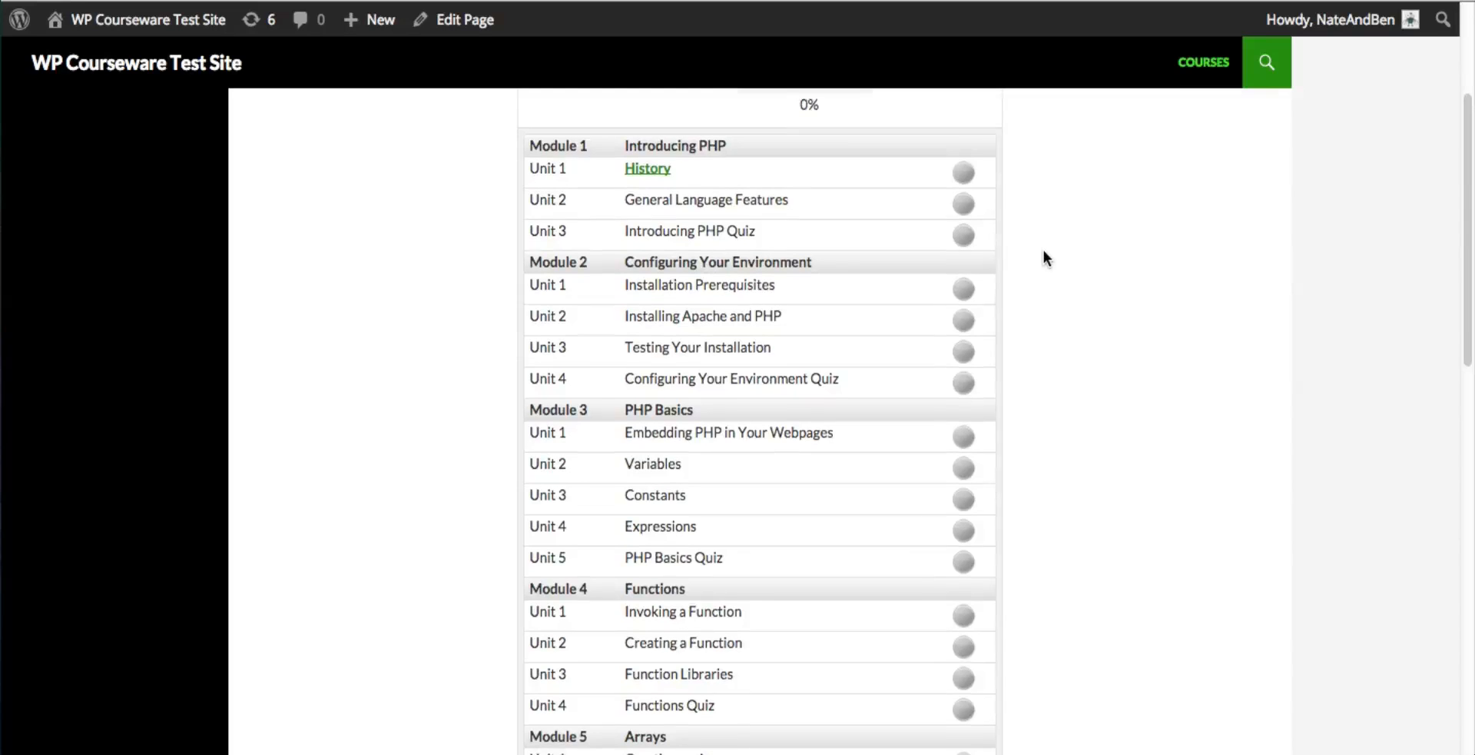
Open the History unit from the course outline and examine Non-Blocking Quiz 1 below the unit text.
click(648, 168)
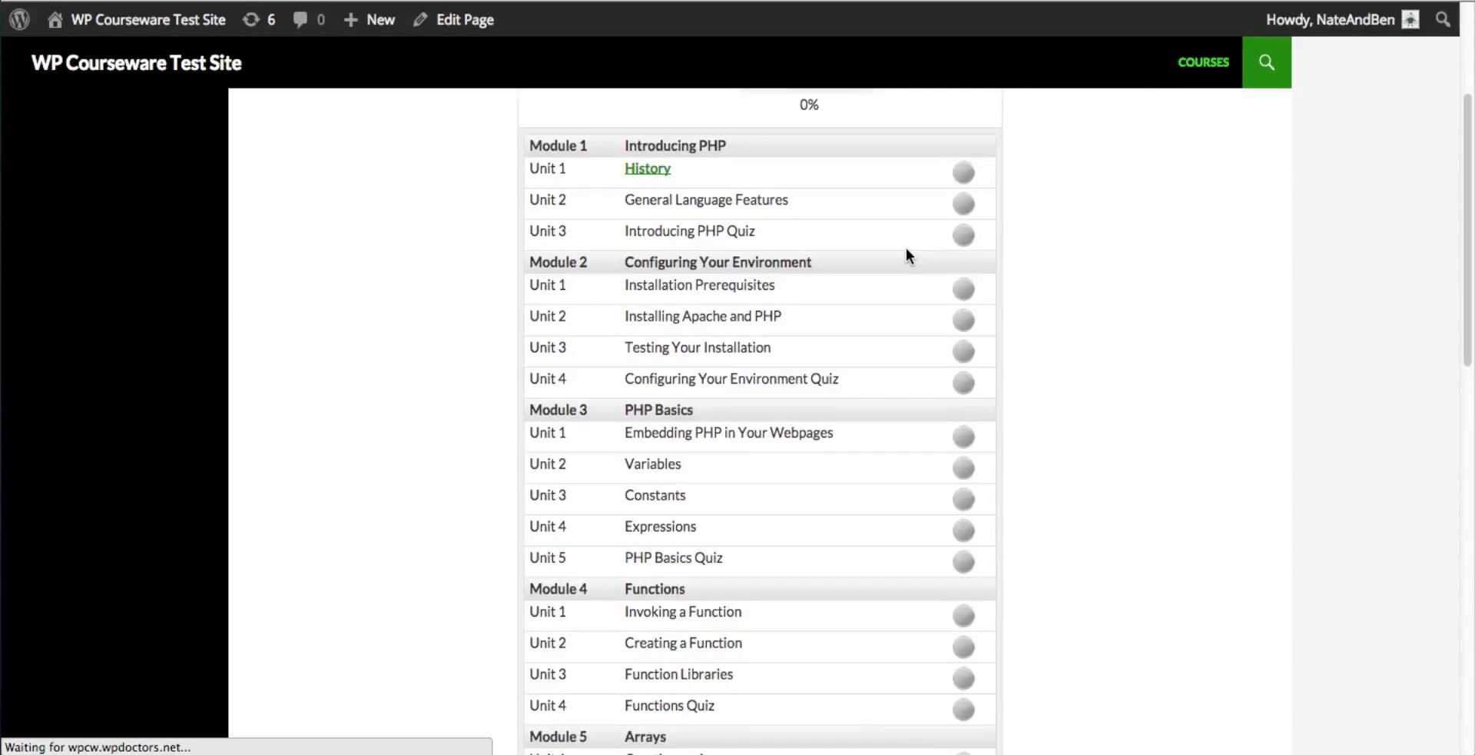
scroll(1062, 276, down, 4)
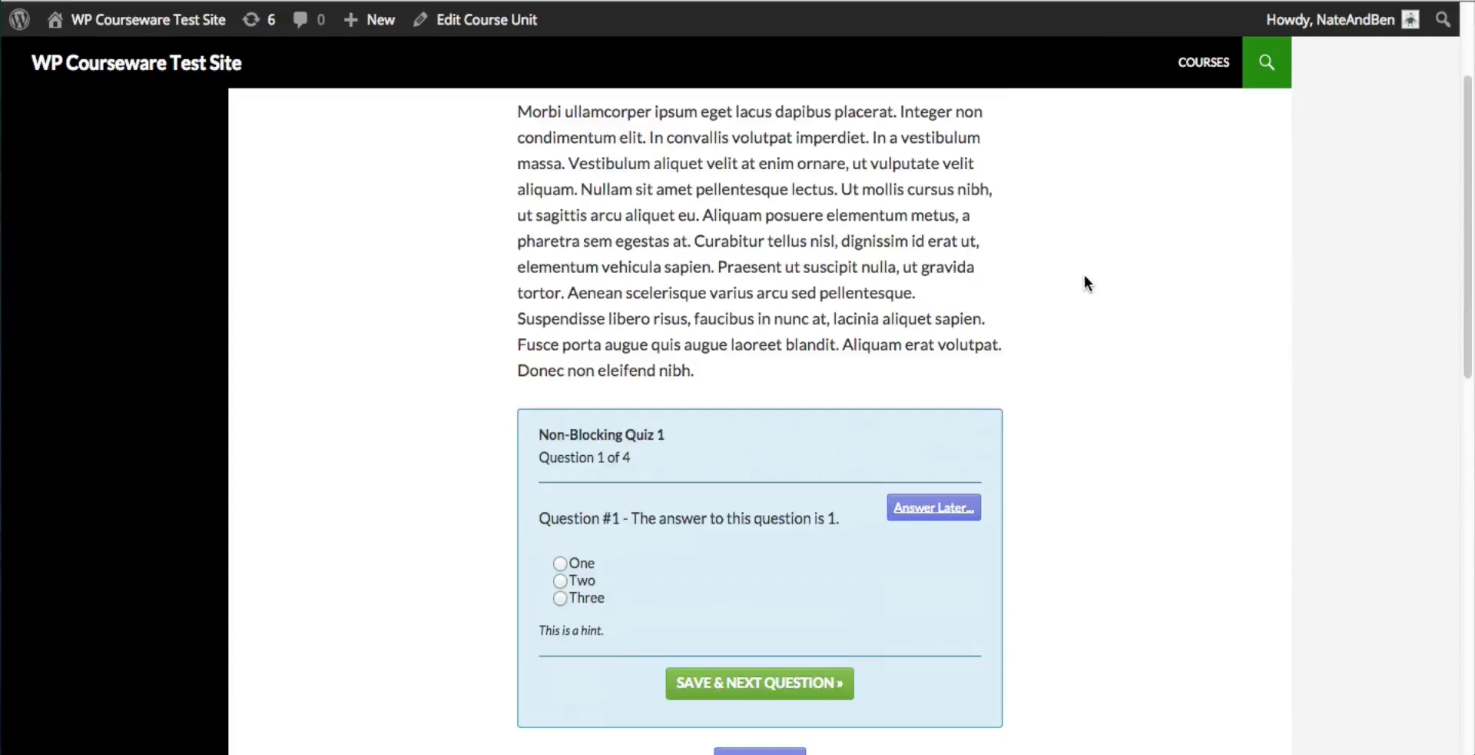
scroll(1126, 299, down, 2)
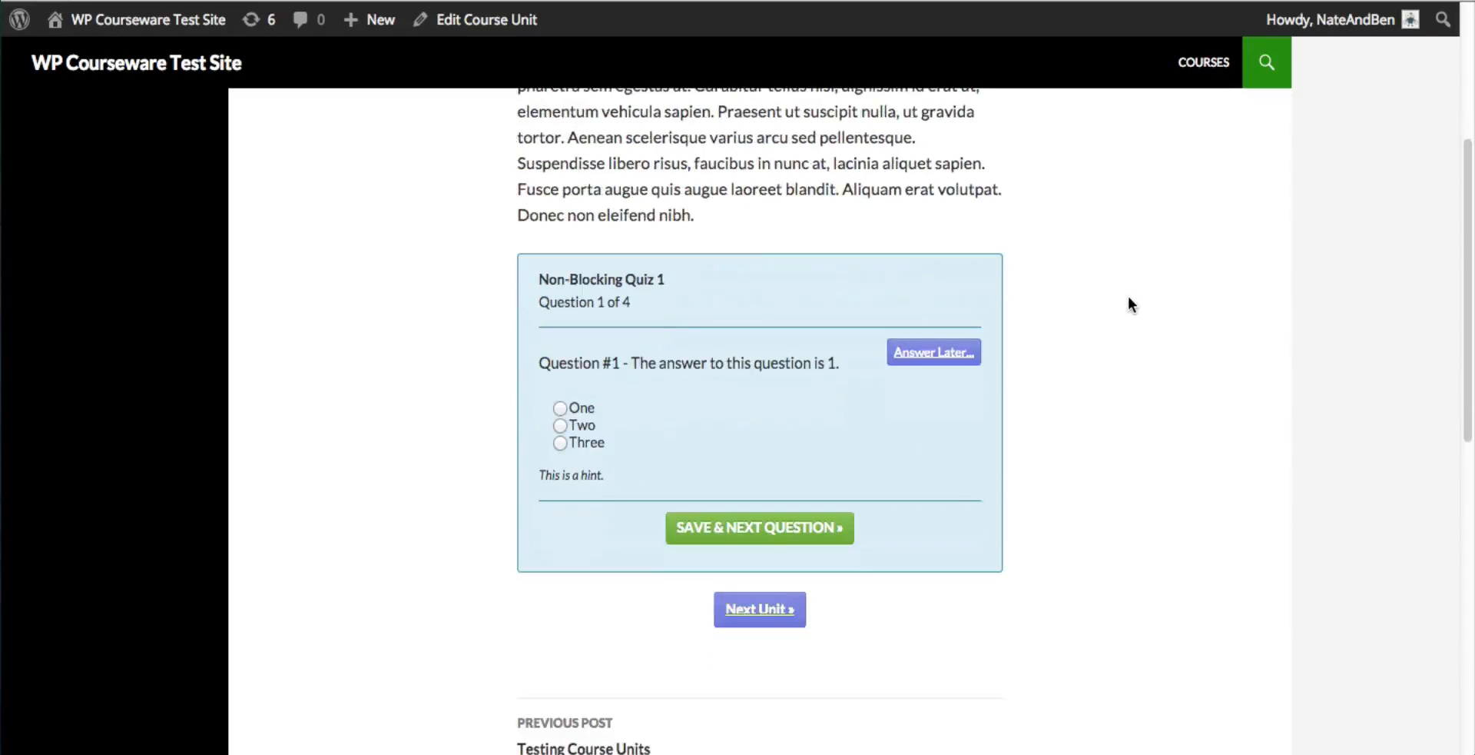
scroll(1128, 295, up, 3)
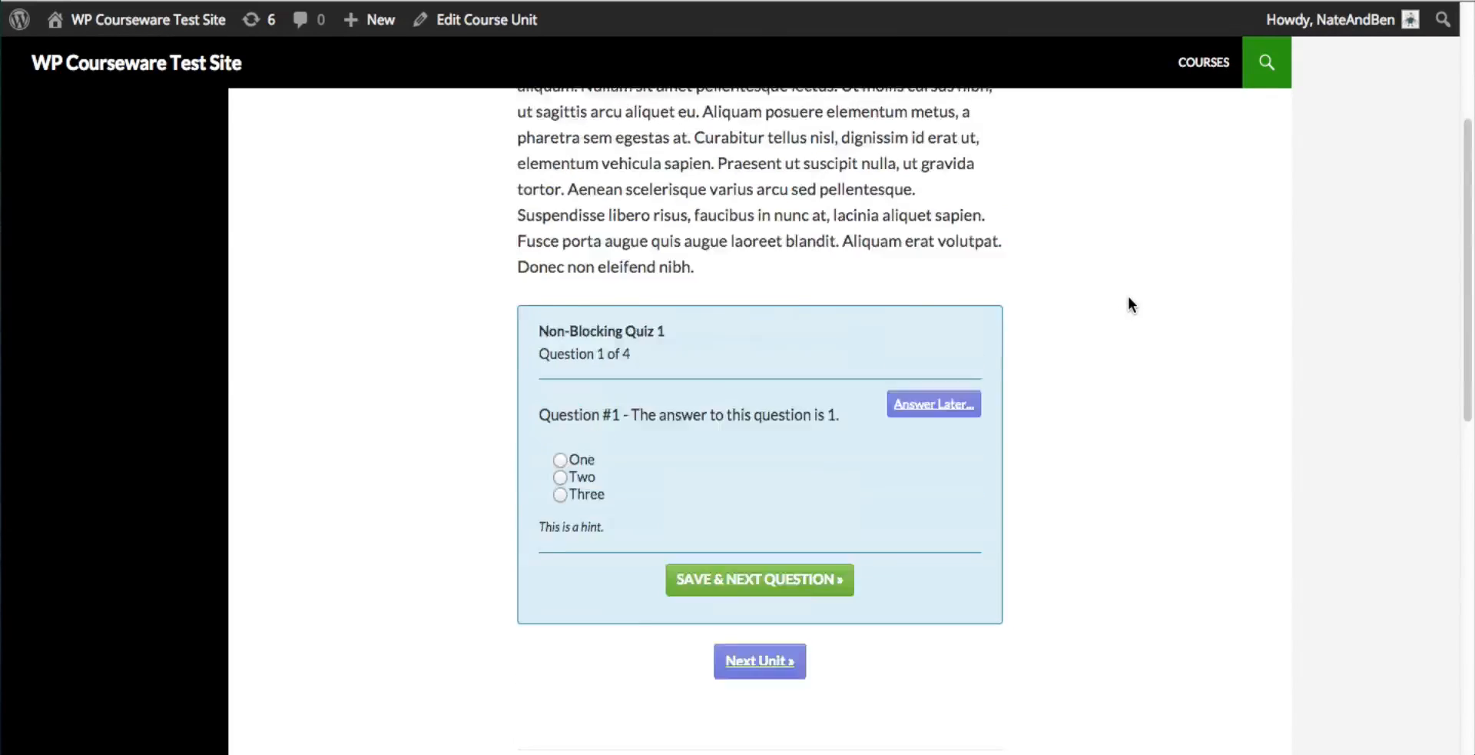
scroll(1128, 296, down, 2)
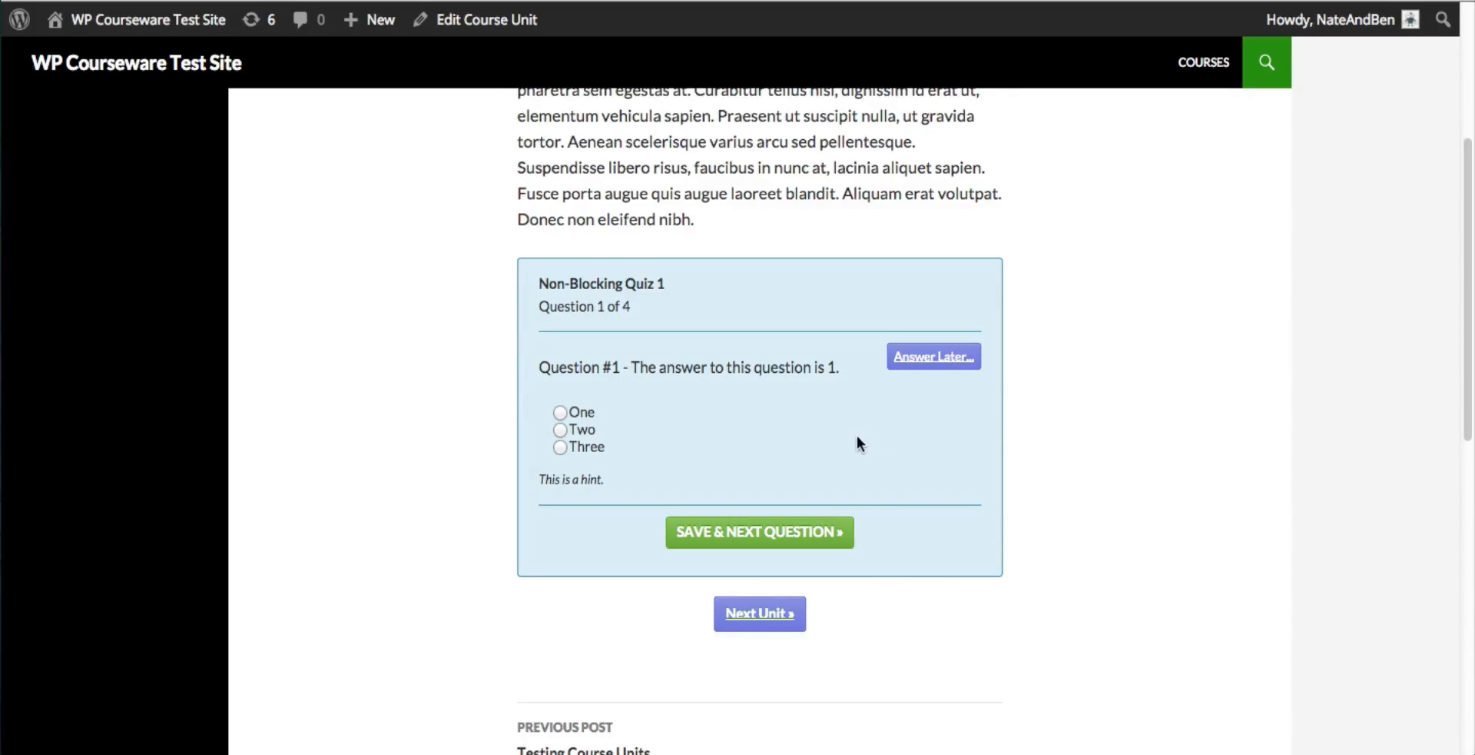
Work through the four questions of Non-Blocking Quiz 1, review the given answers and submit them.
click(919, 361)
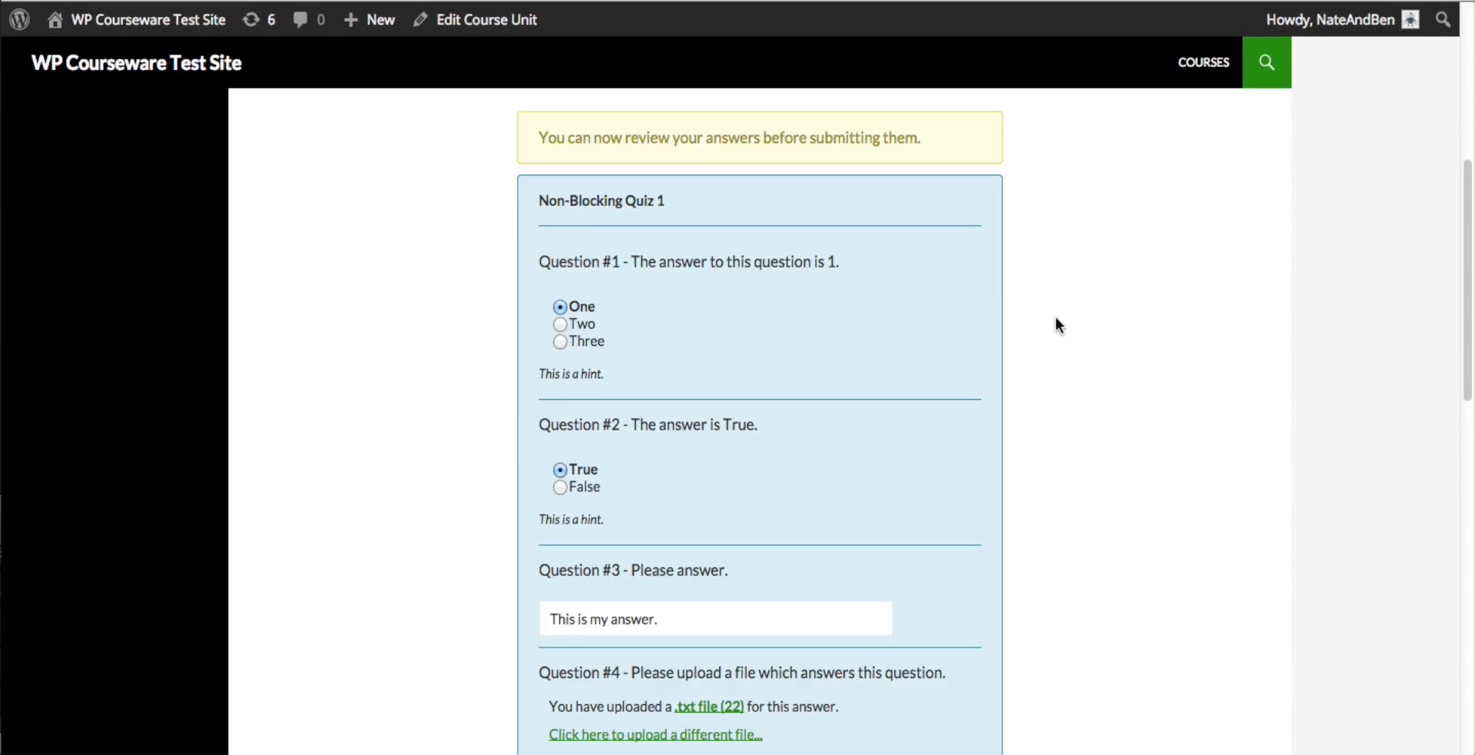
scroll(1061, 314, down, 2)
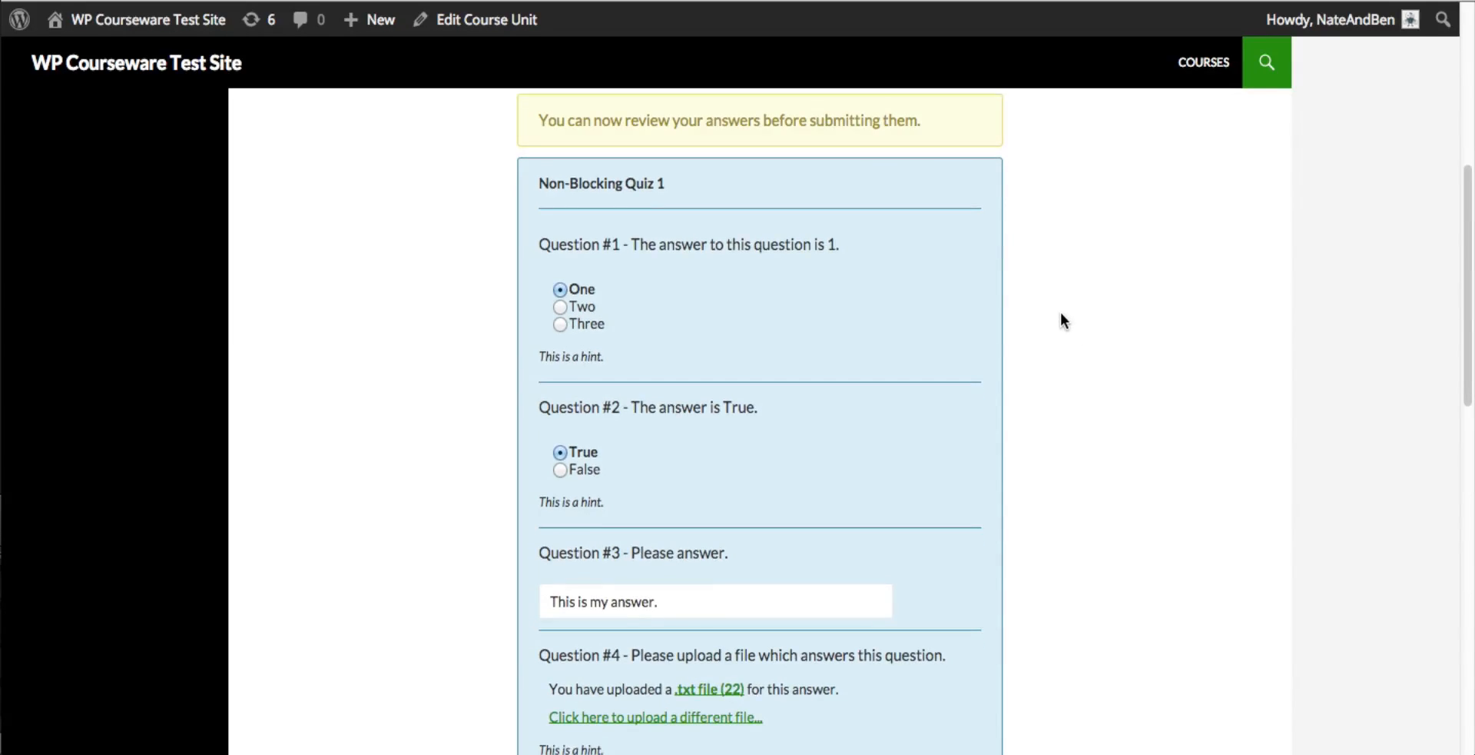
scroll(1066, 307, down, 2)
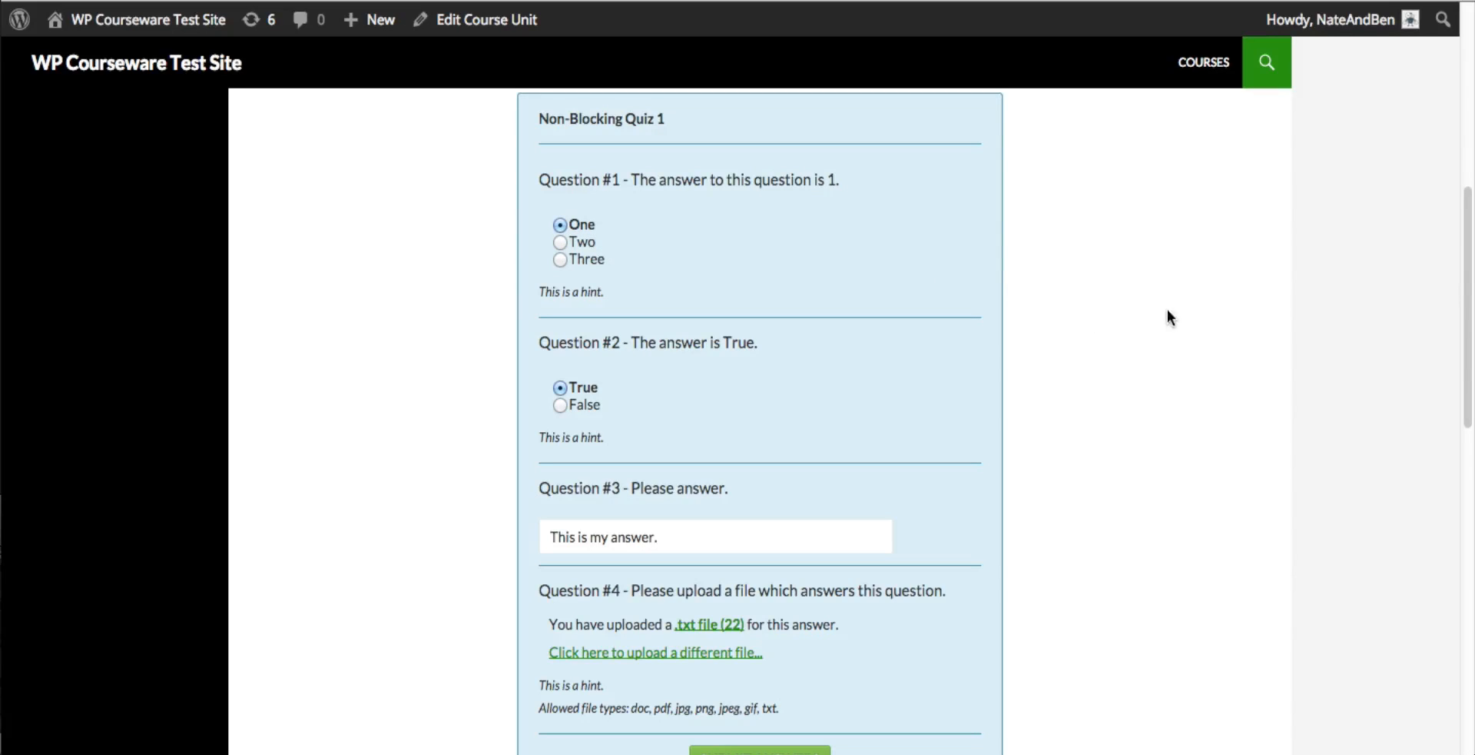
scroll(1151, 323, down, 1)
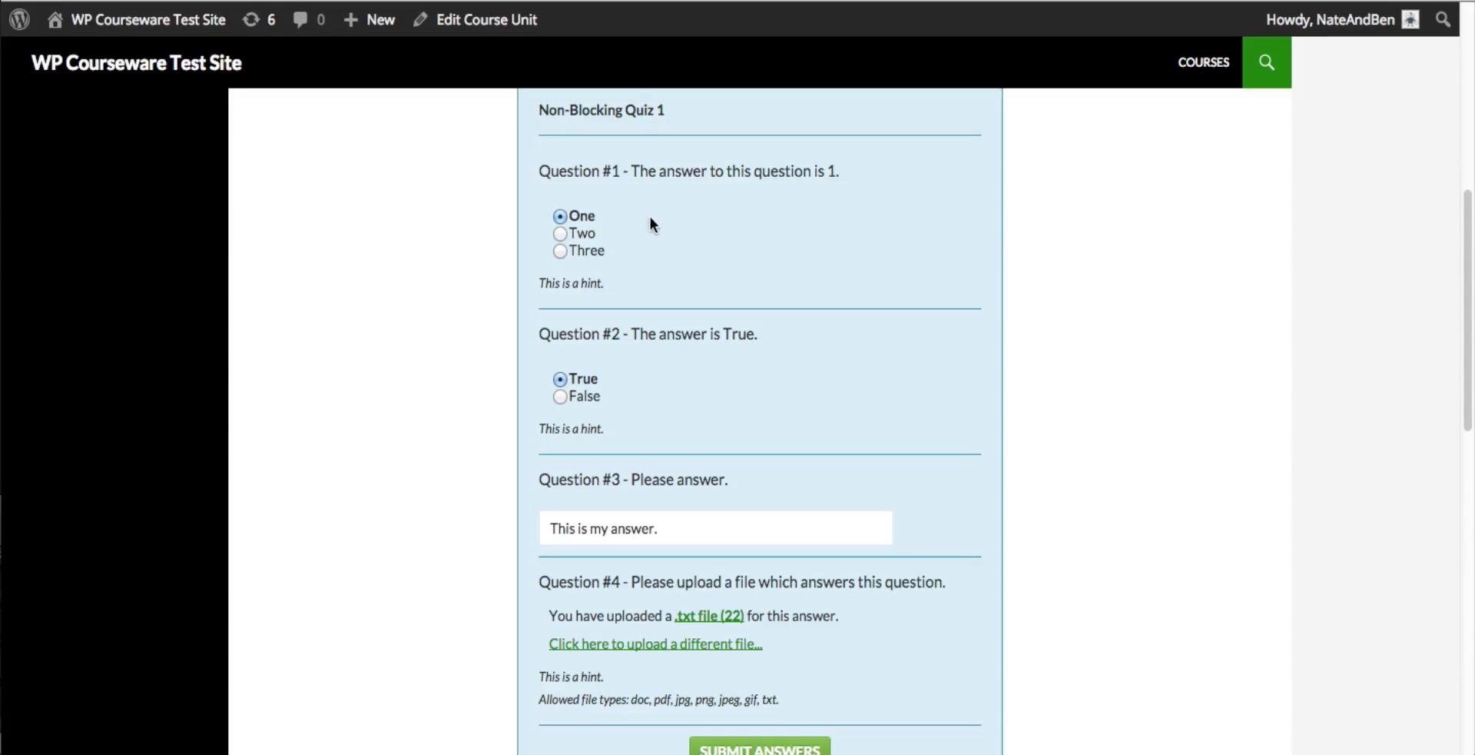
scroll(652, 223, down, 3)
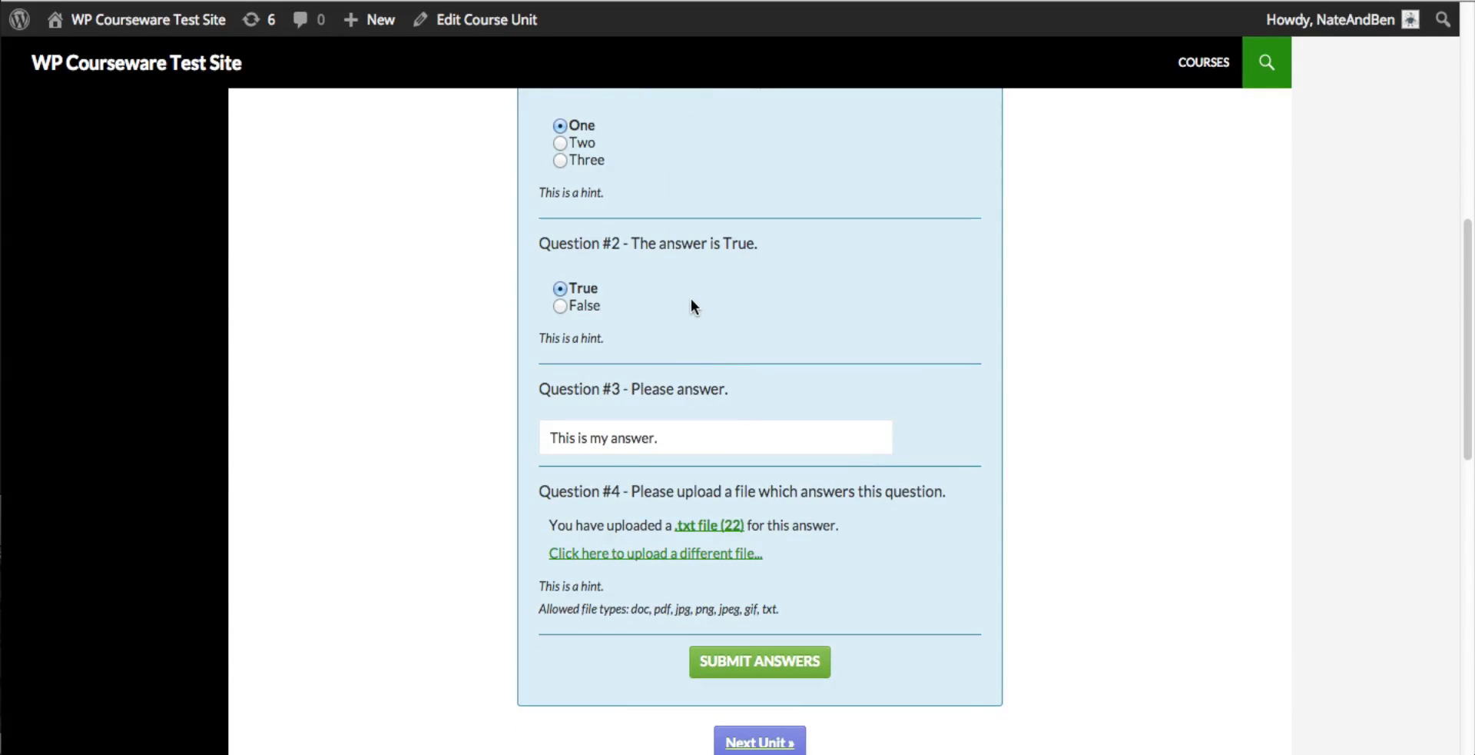
scroll(719, 377, down, 3)
click(703, 347)
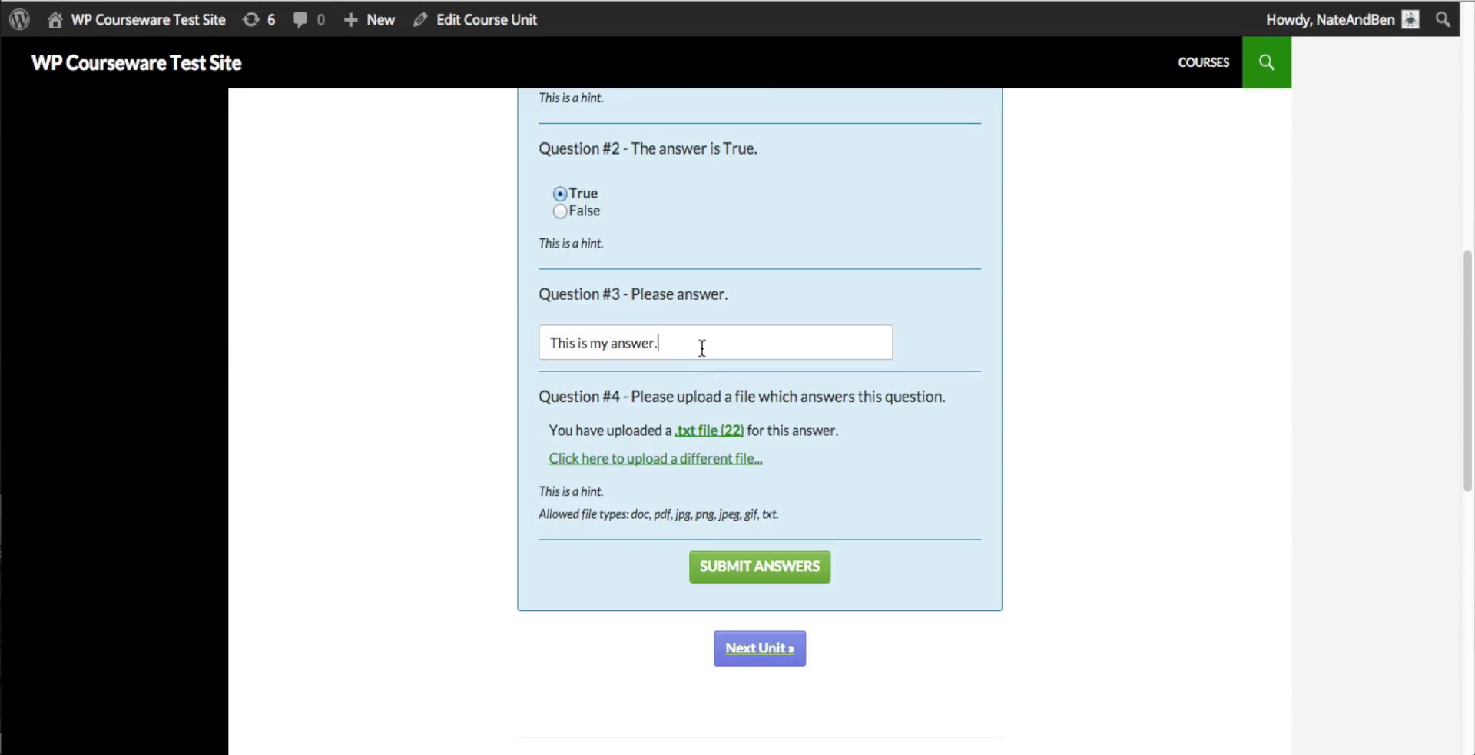
drag(689, 346, 501, 338)
click(673, 330)
scroll(731, 342, down, 1)
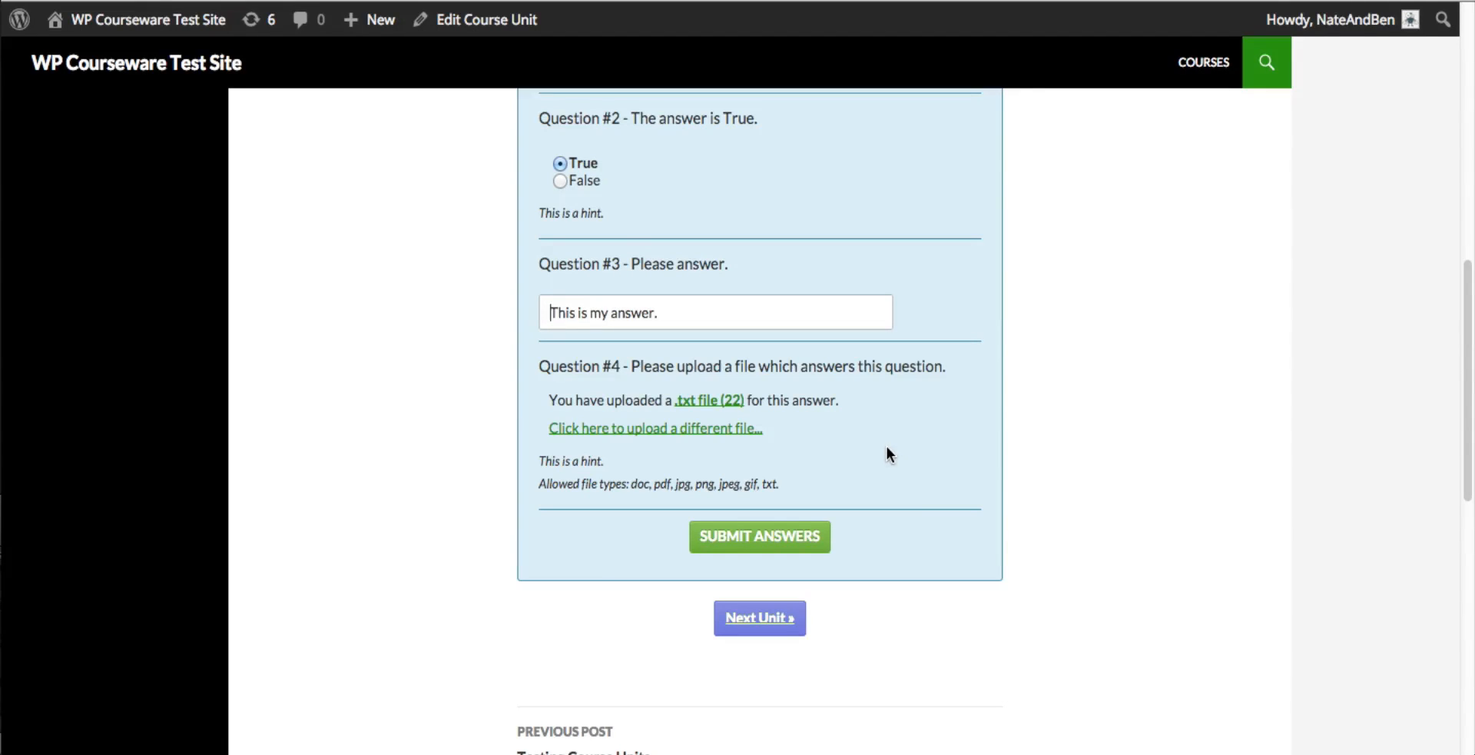
scroll(846, 433, up, 1)
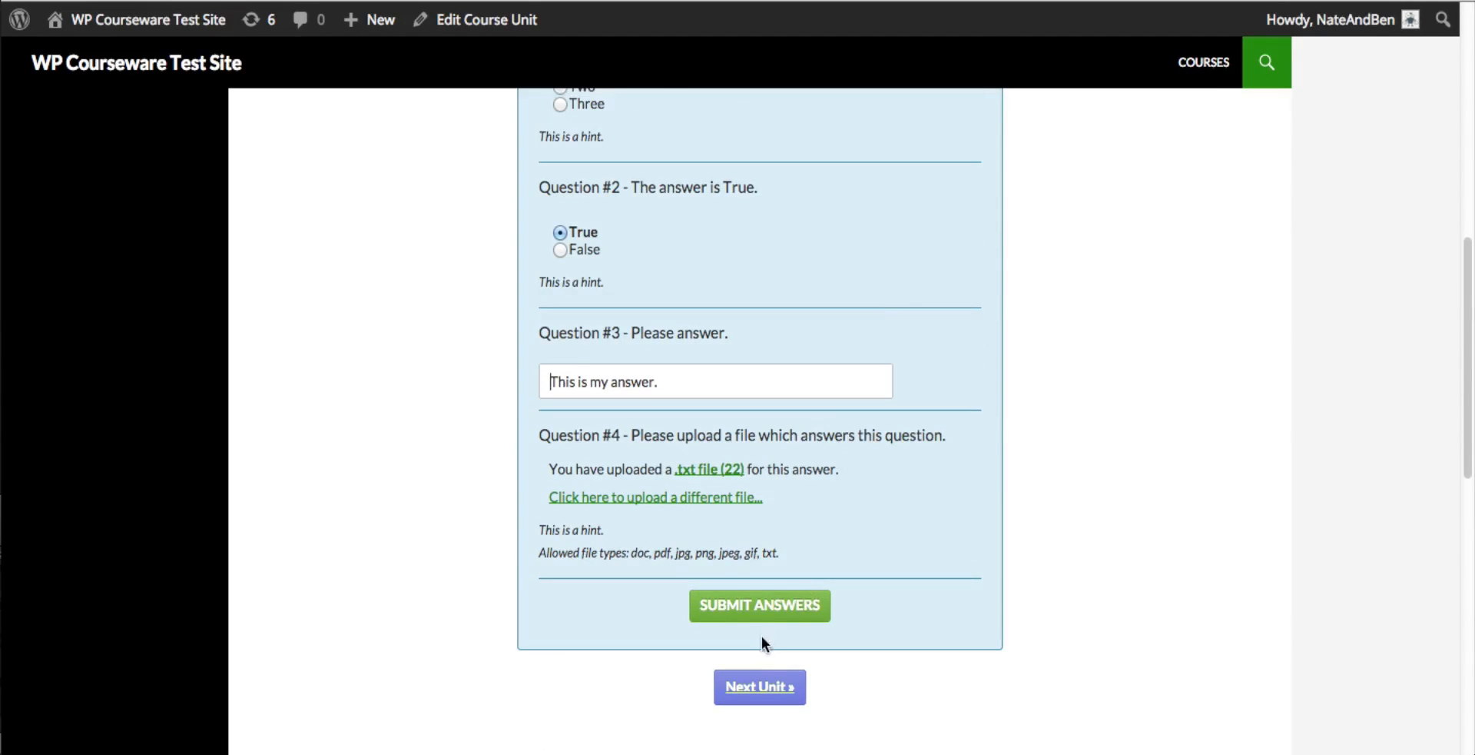
click(760, 604)
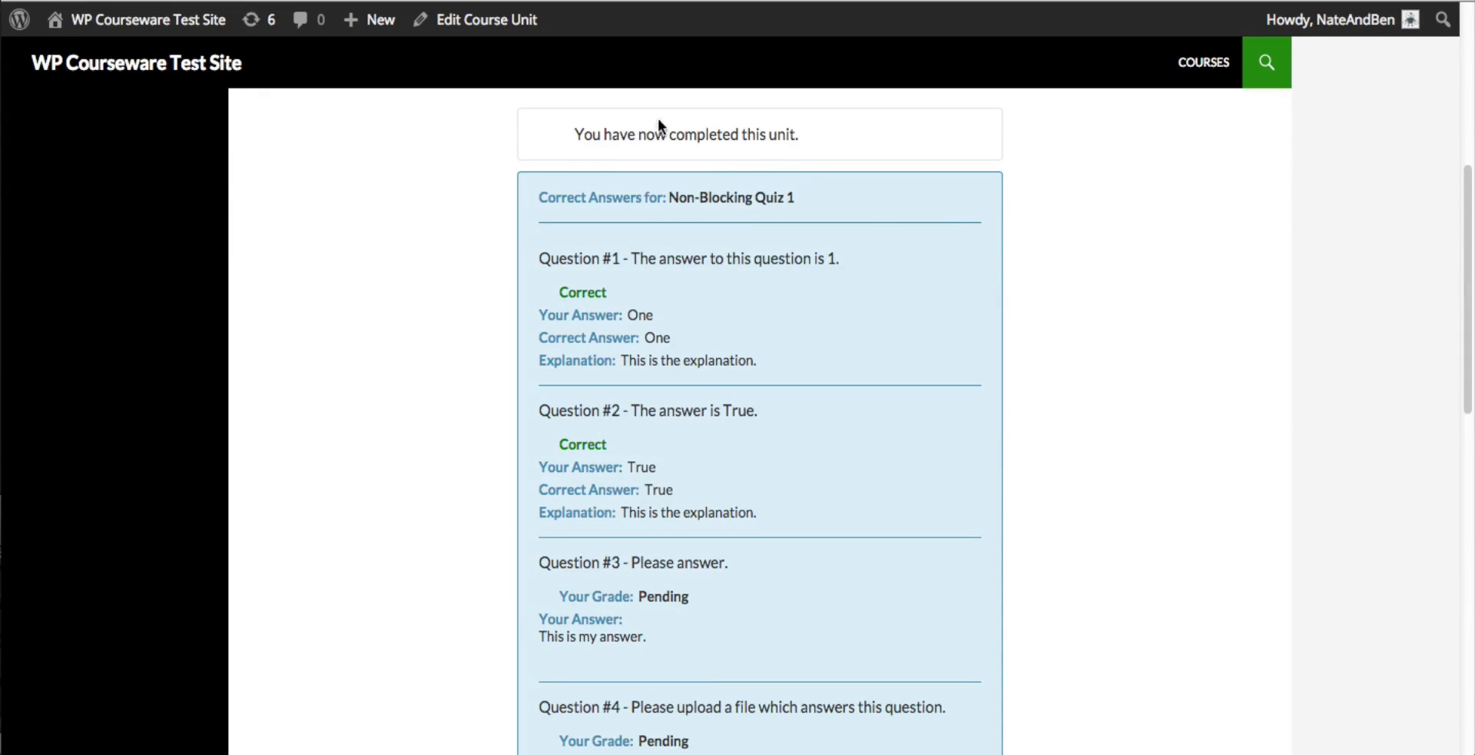
Examine the submitted quiz's completion notice, correct answers, explanations and the grading status of each question.
drag(804, 138, 567, 140)
click(1052, 264)
scroll(1068, 338, down, 1)
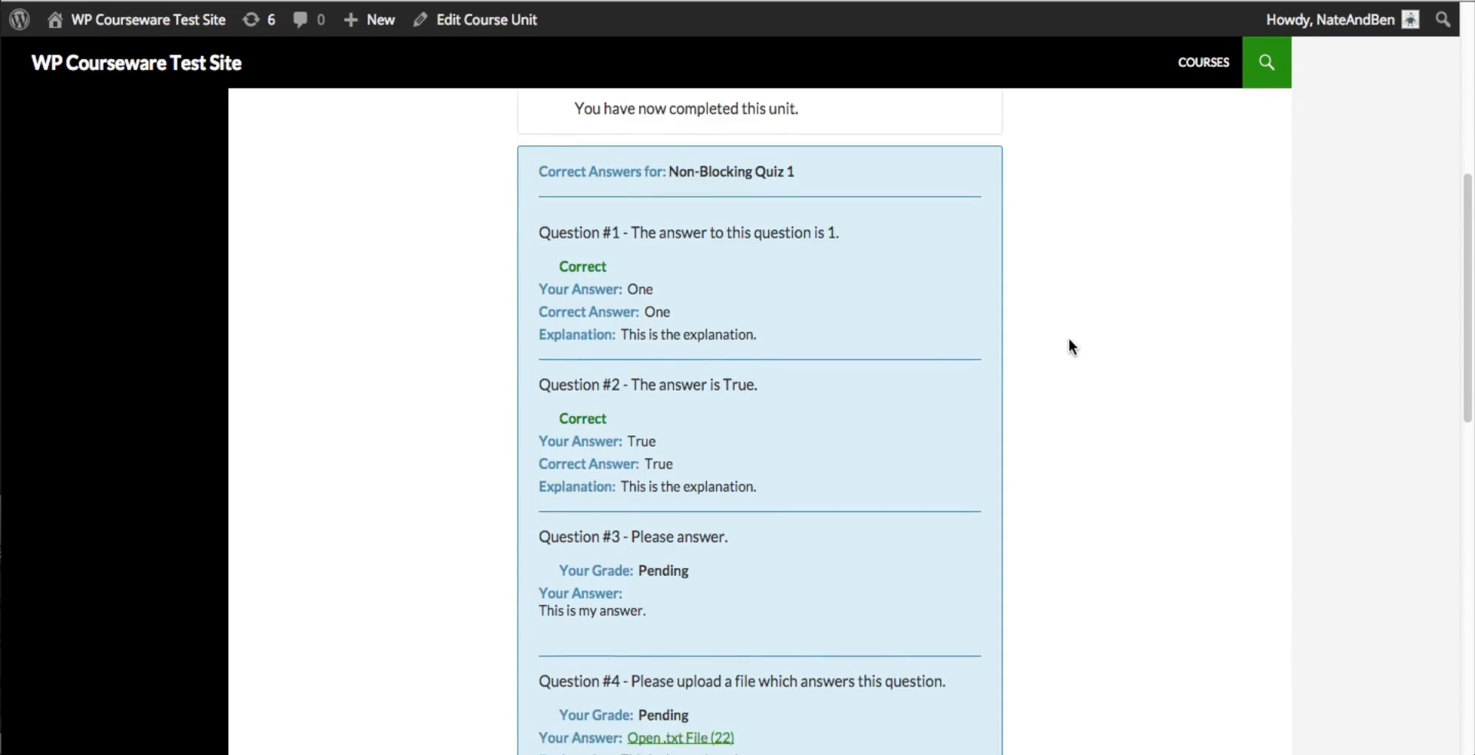
right_click(1068, 338)
click(1039, 212)
scroll(1045, 233, down, 1)
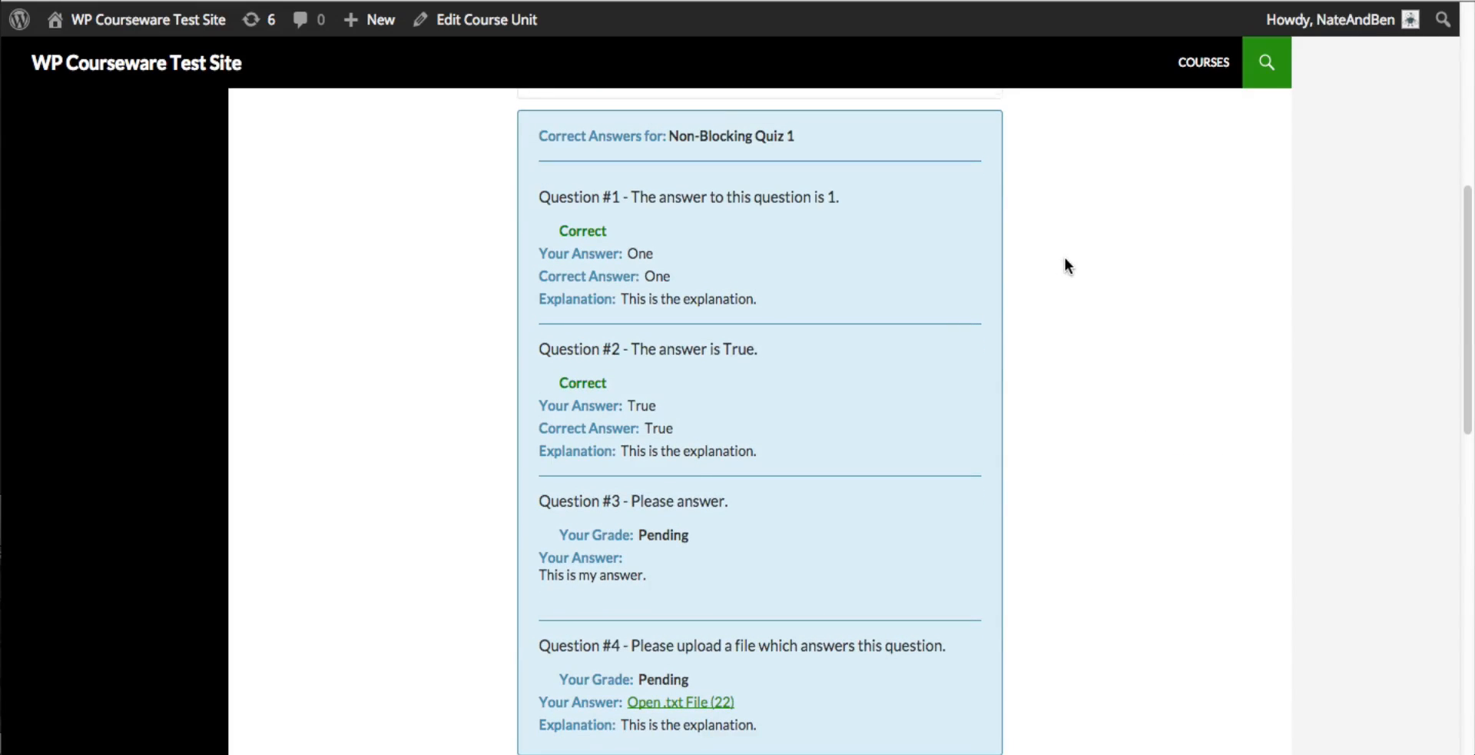
scroll(1065, 256, down, 1)
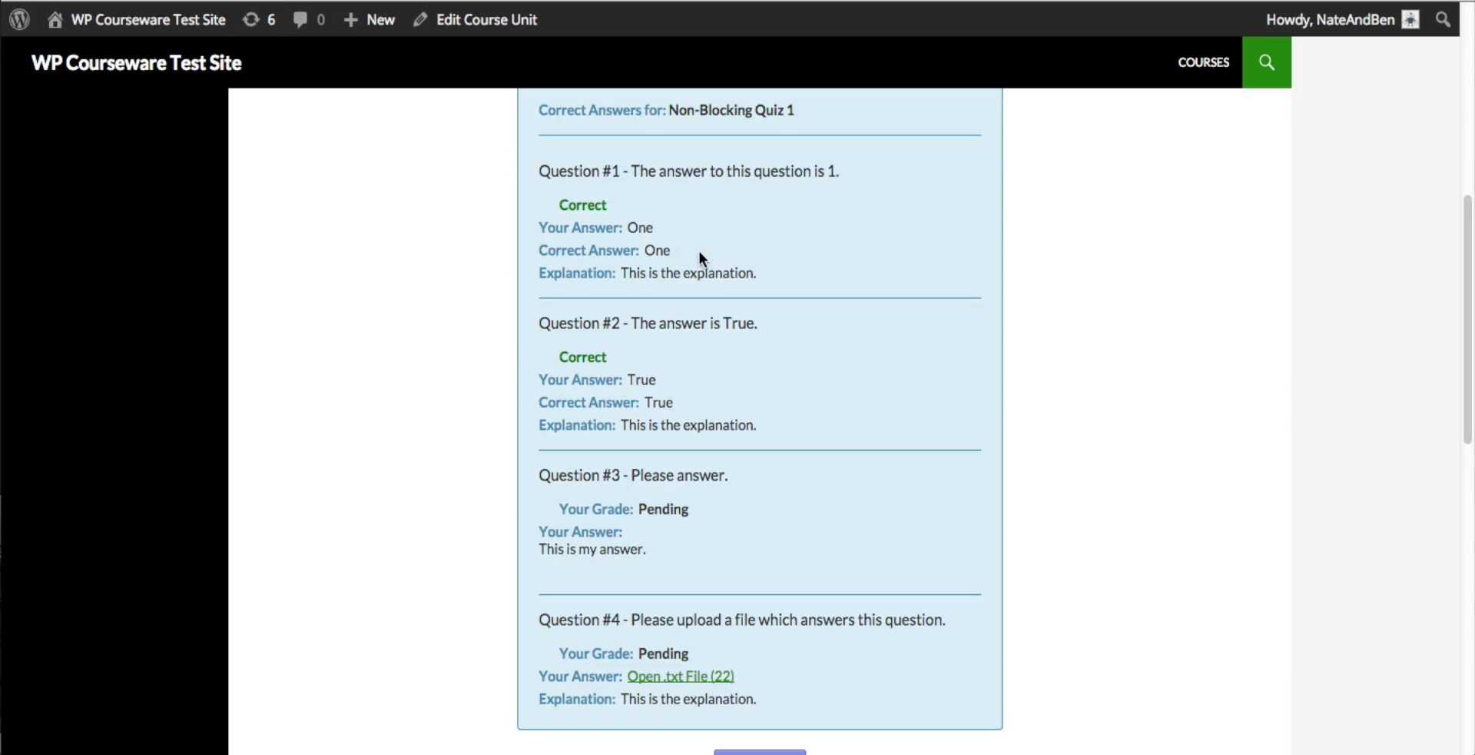
drag(765, 275, 563, 279)
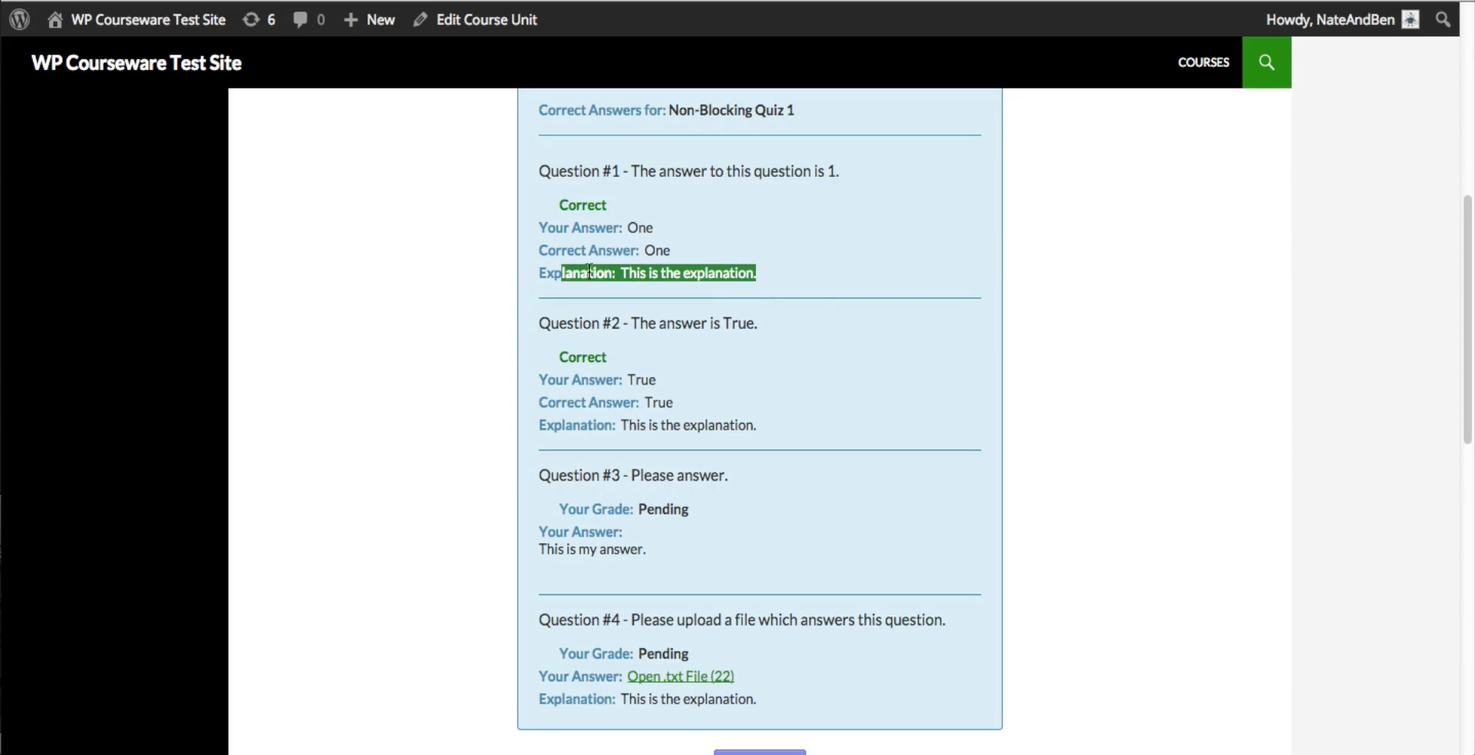
click(813, 277)
scroll(829, 375, down, 1)
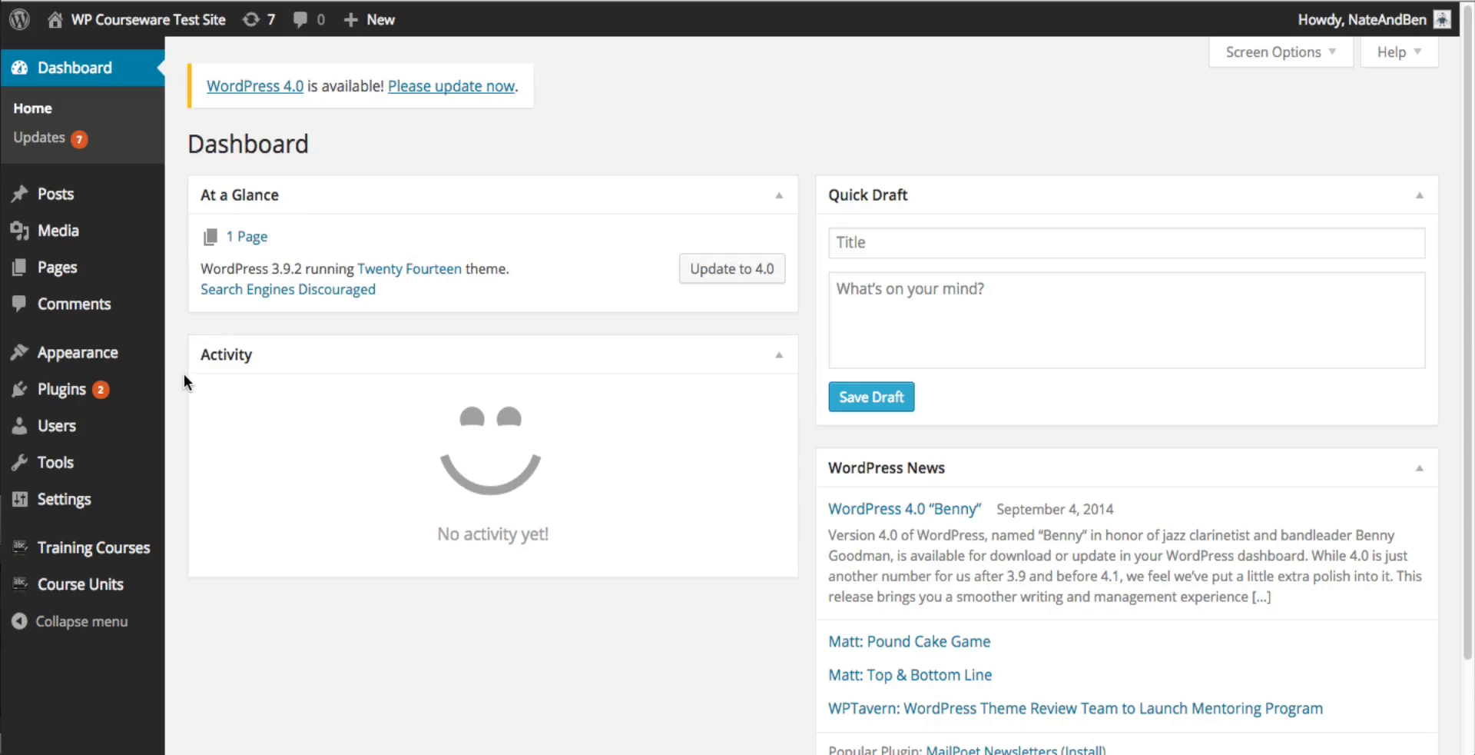
Open the Beginning PHP grade book from the WordPress admin and open the Non-Blocking Quiz 1 submission that requires manual grading.
mouse_move(128, 559)
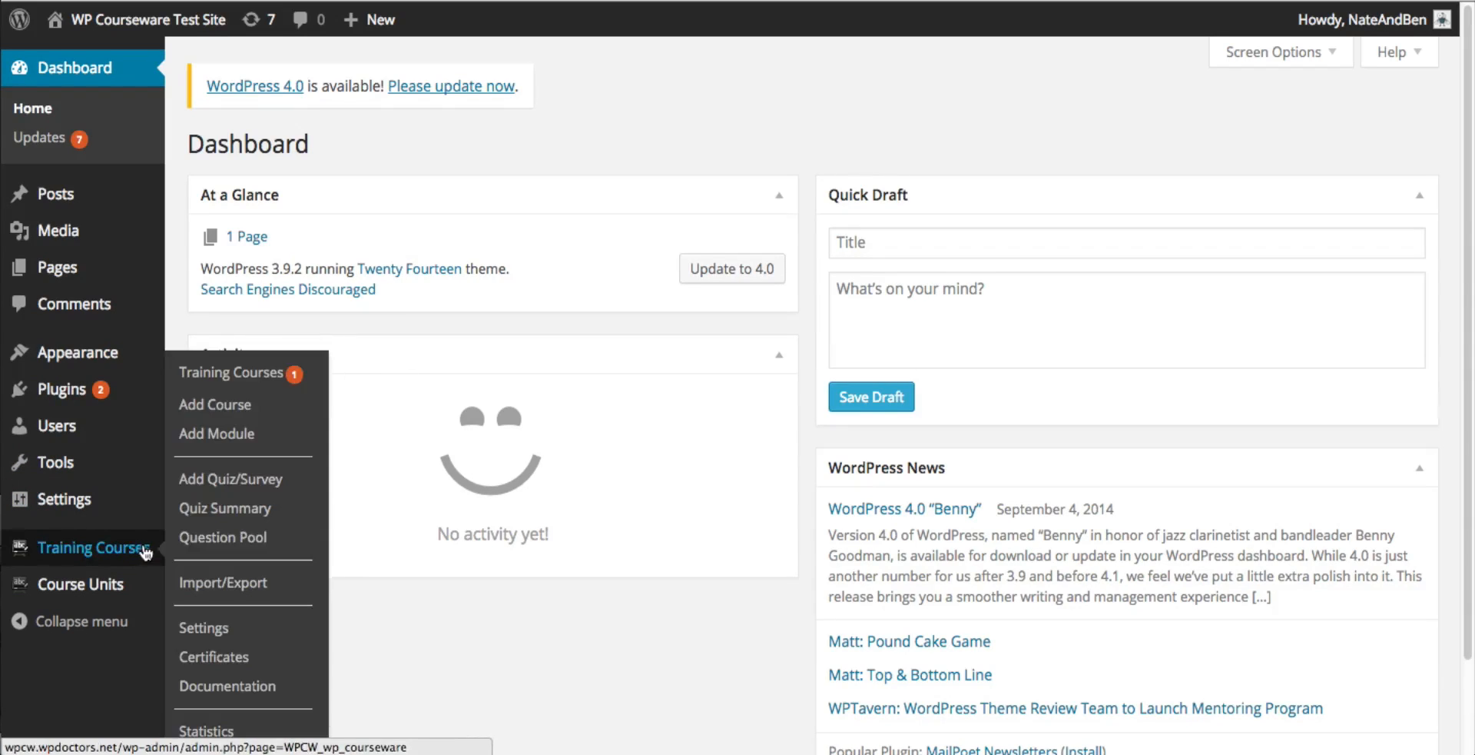
click(259, 381)
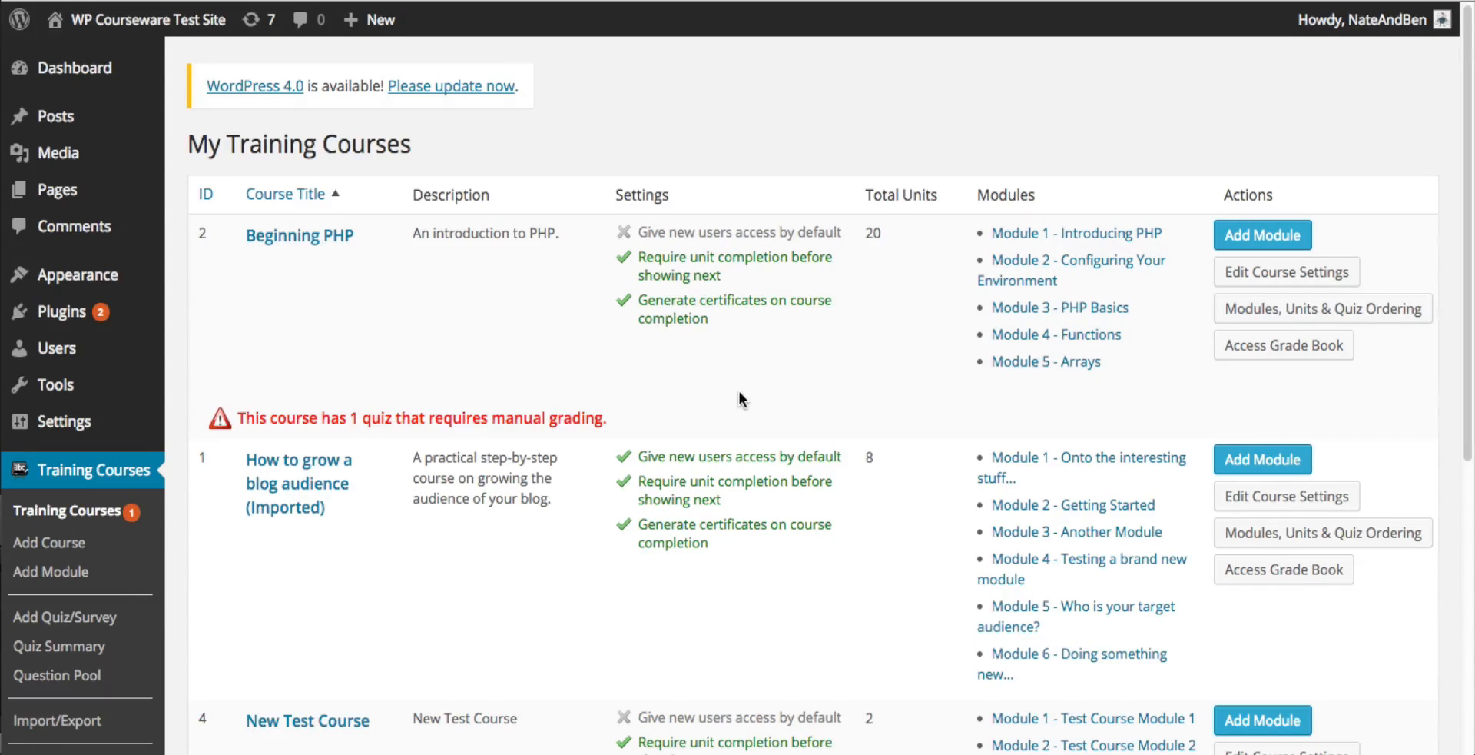
click(1308, 349)
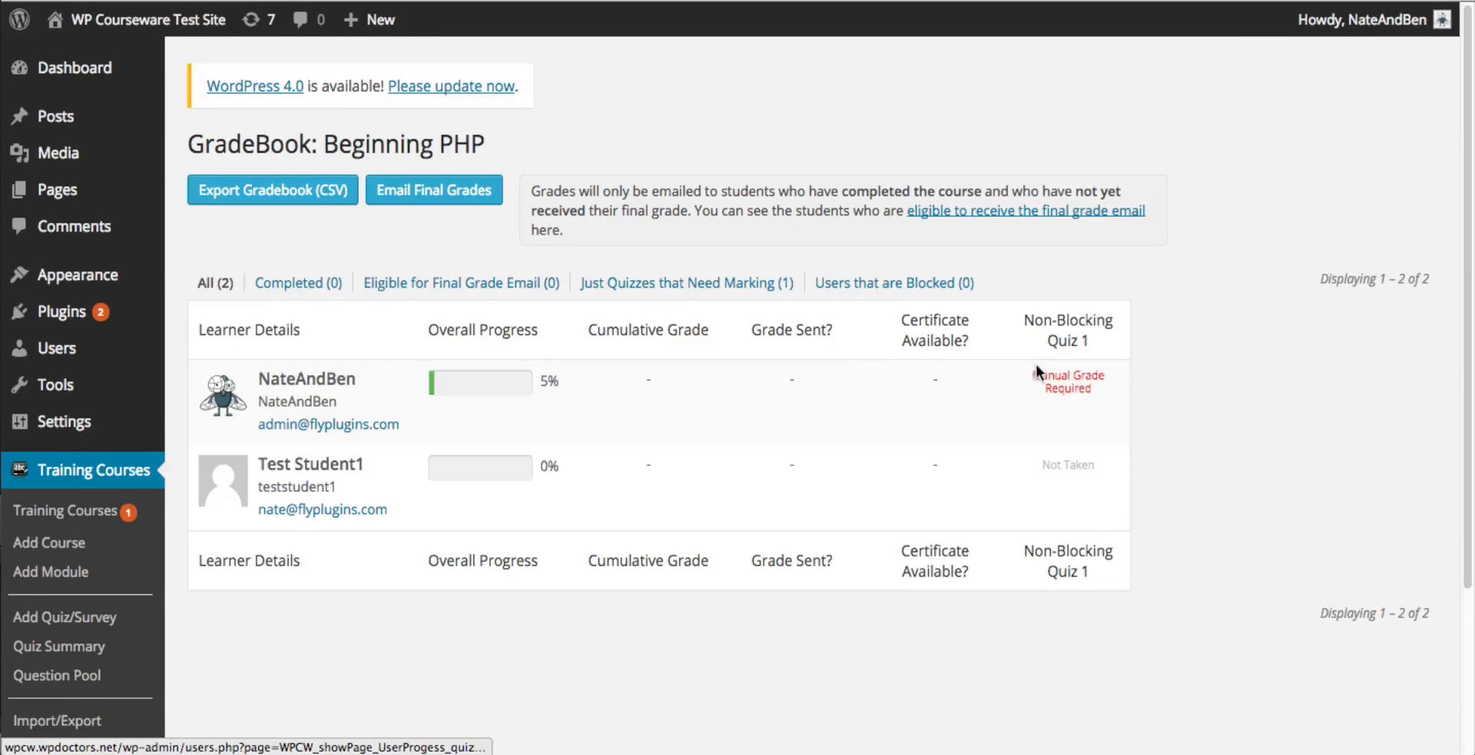
click(1078, 397)
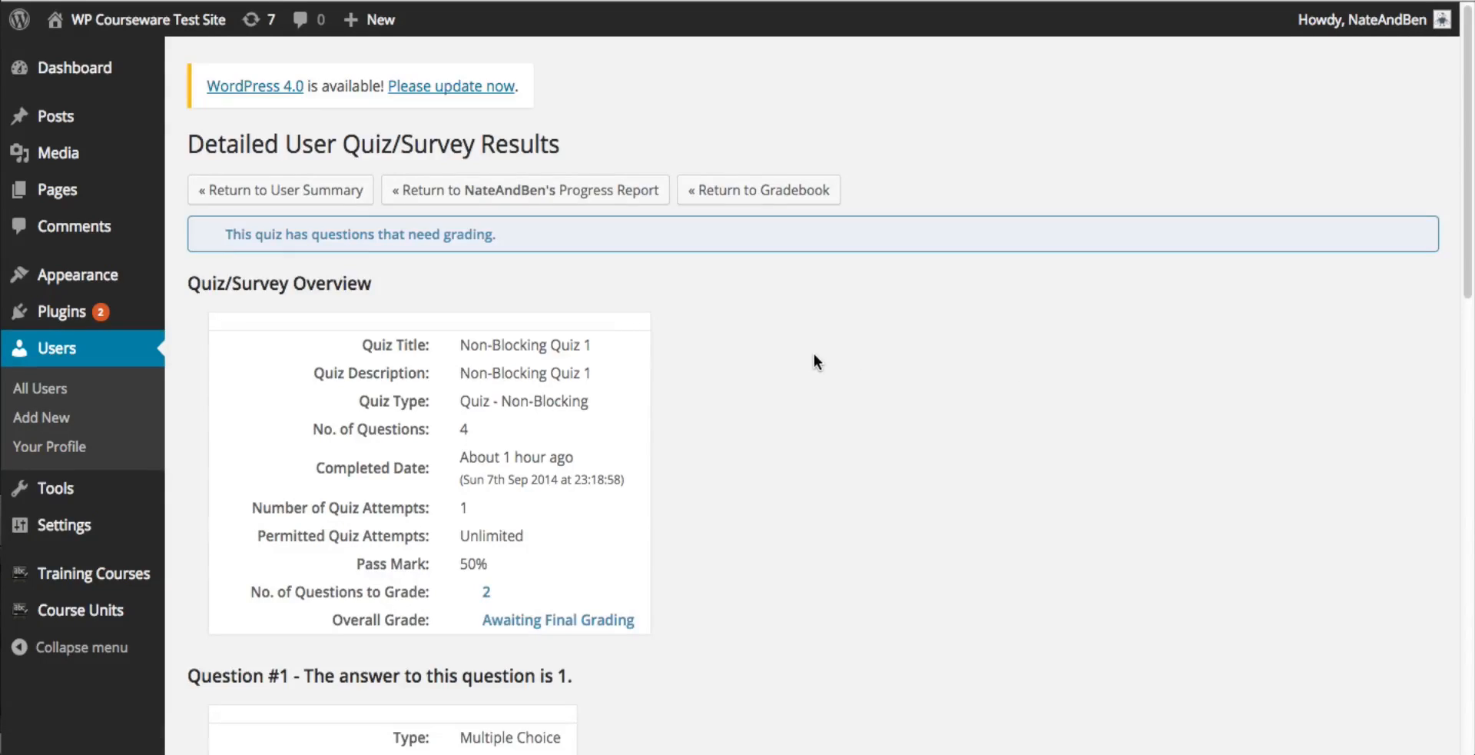
Look through the quiz overview and answers, and grade the open-ended answer to Question #3 at 84%.
scroll(807, 351, down, 2)
scroll(802, 355, down, 3)
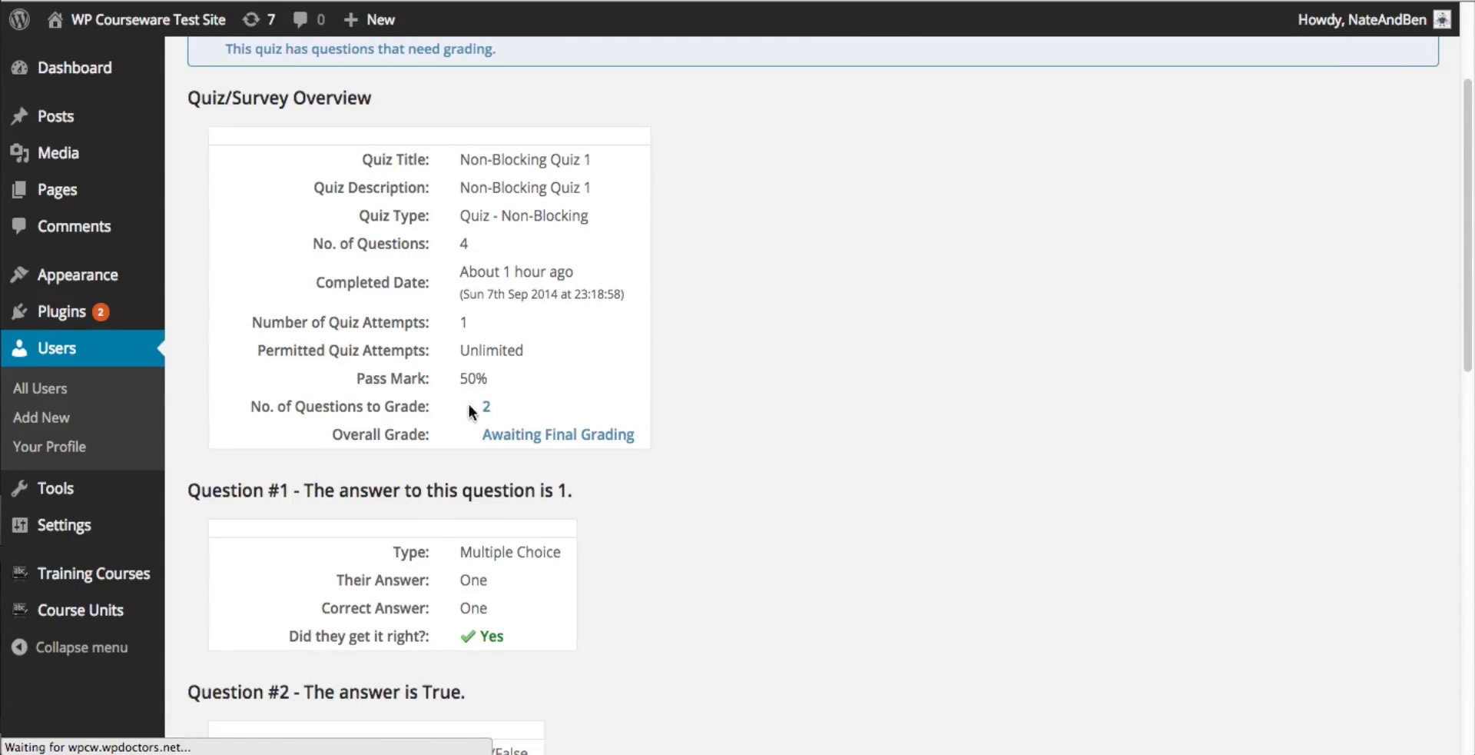
scroll(630, 399, down, 2)
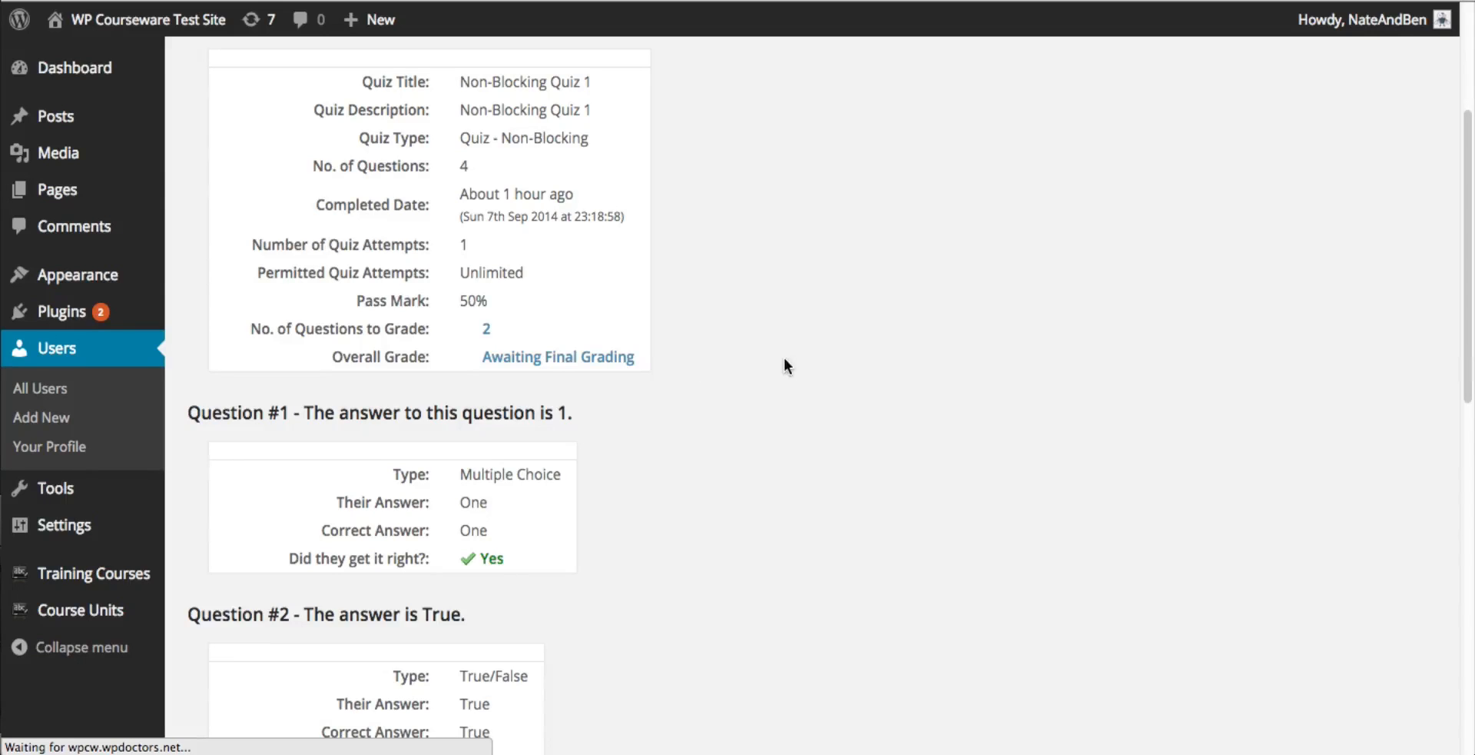
scroll(813, 356, down, 1)
scroll(929, 350, down, 4)
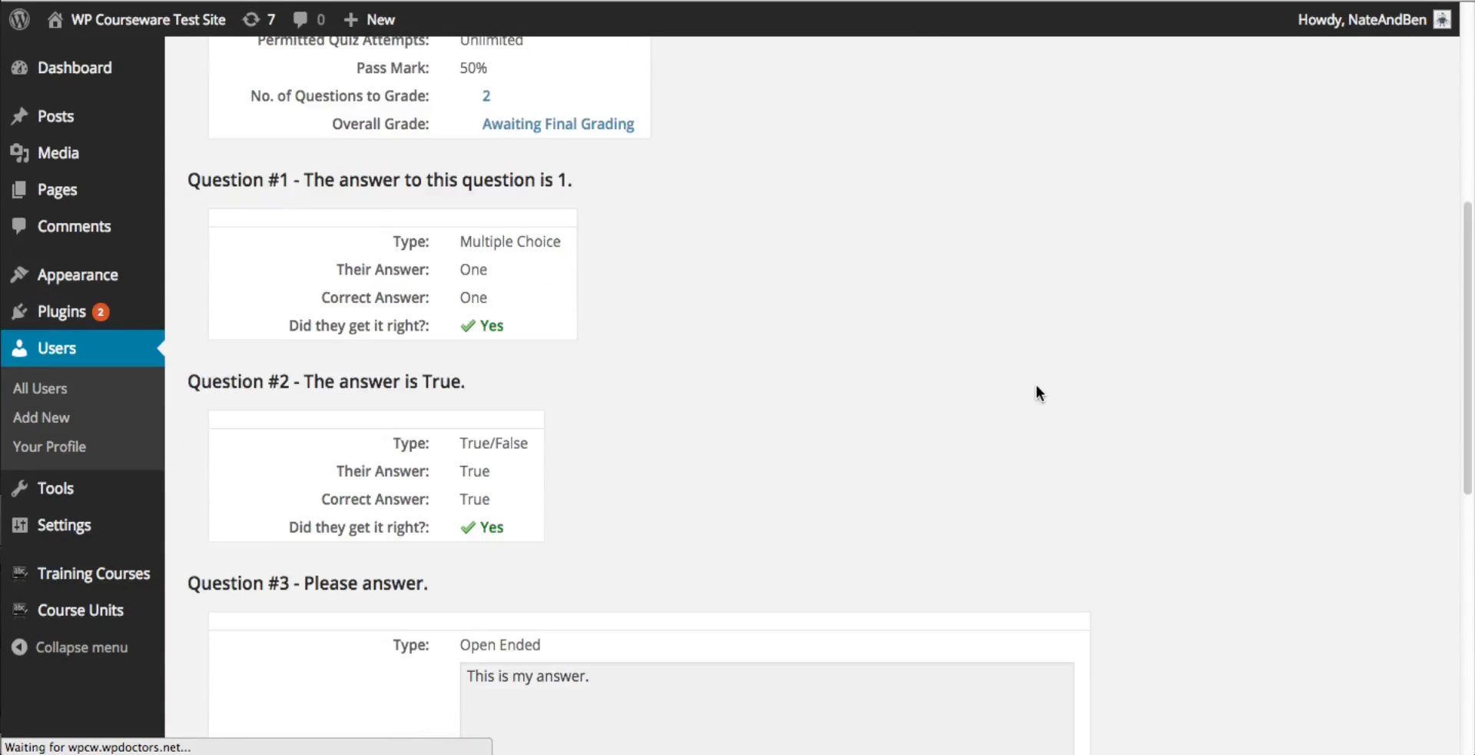
scroll(1034, 379, down, 8)
scroll(1033, 377, down, 4)
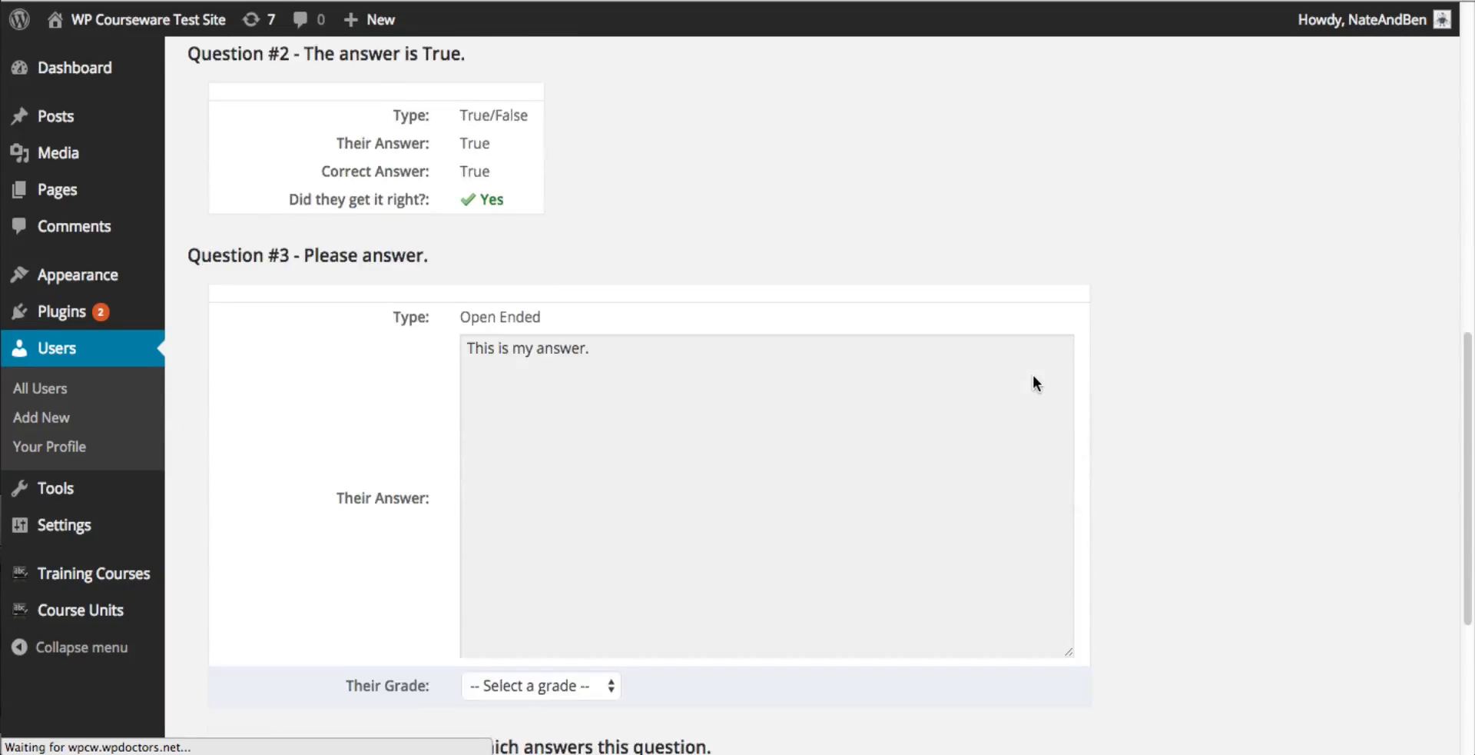
scroll(1020, 375, down, 2)
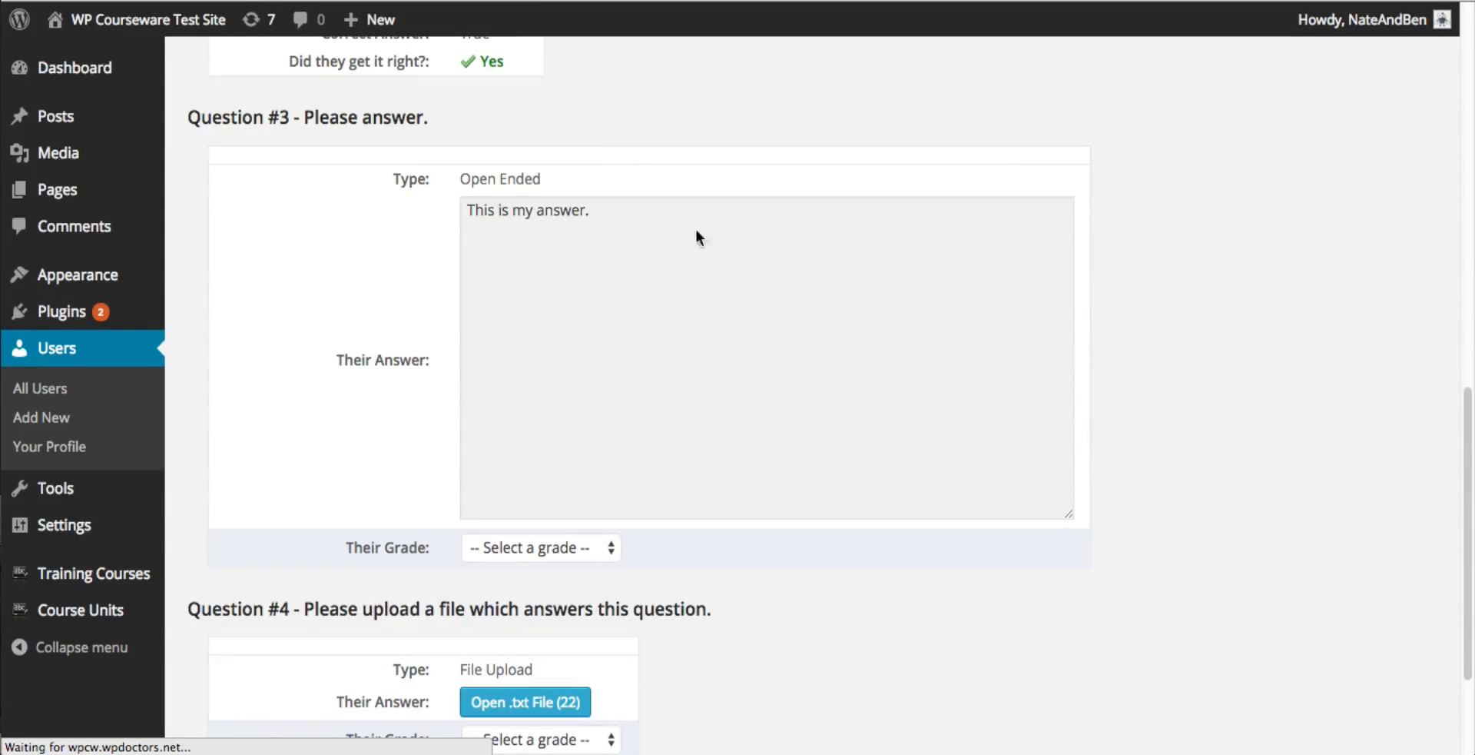
click(598, 209)
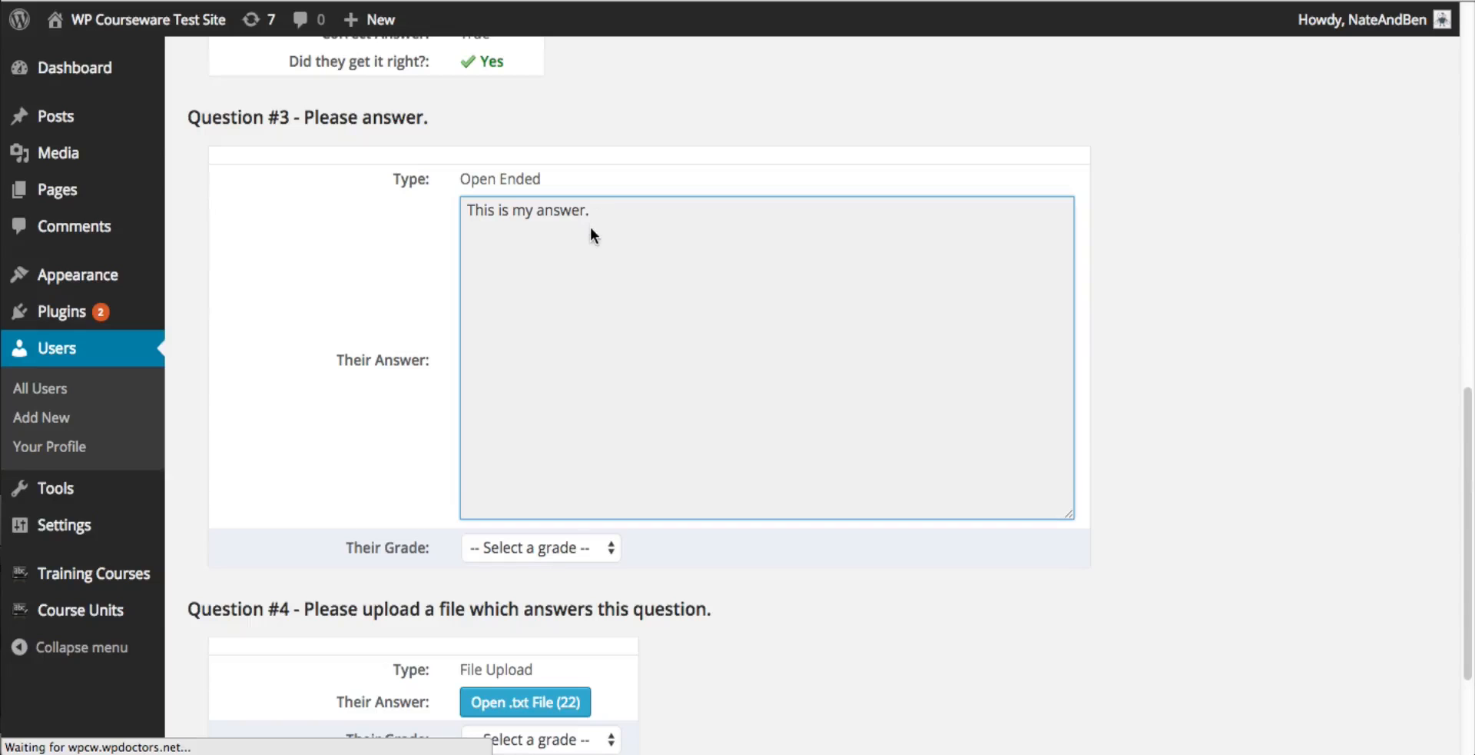
click(572, 542)
scroll(570, 569, down, 5)
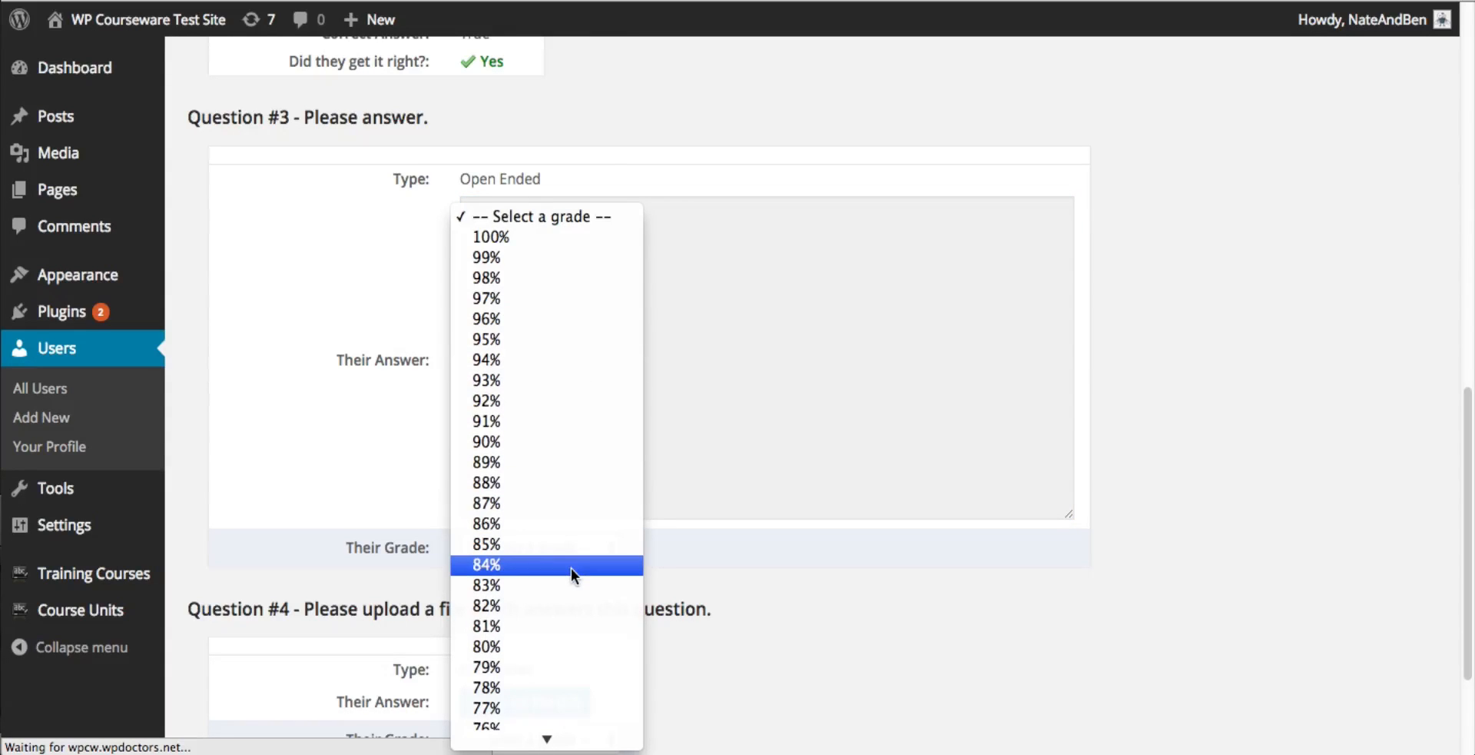
click(570, 564)
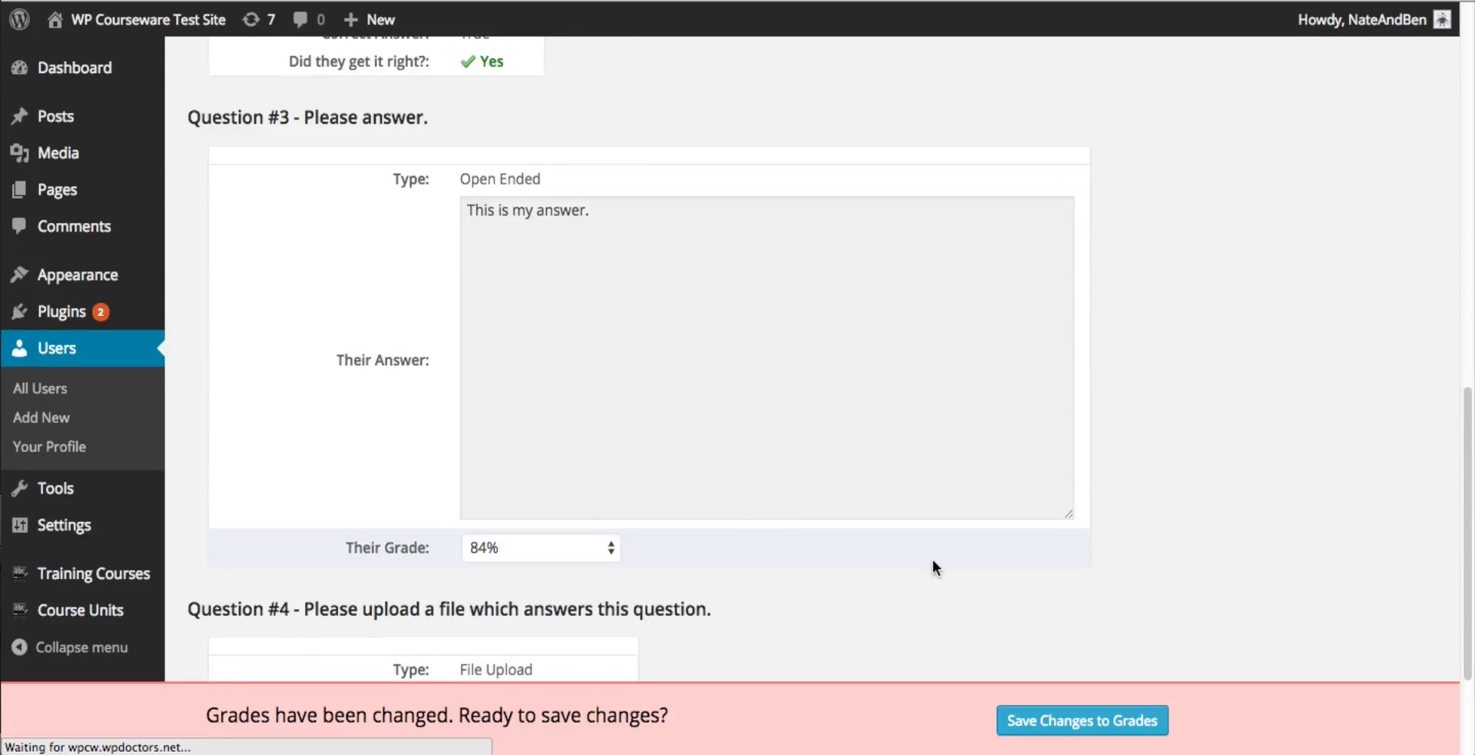
Open the text file uploaded for Question #4, read the assignment and close the file.
scroll(933, 559, down, 3)
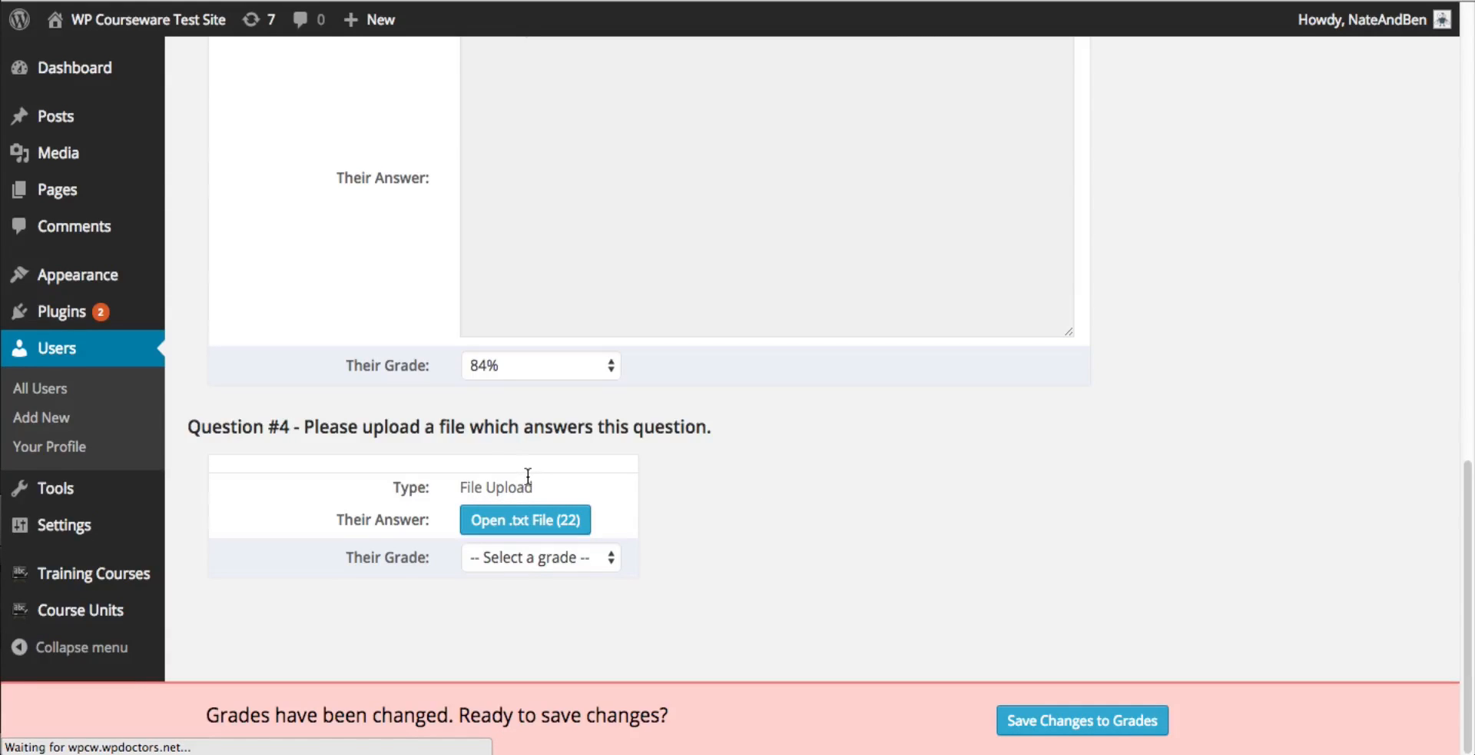
click(539, 530)
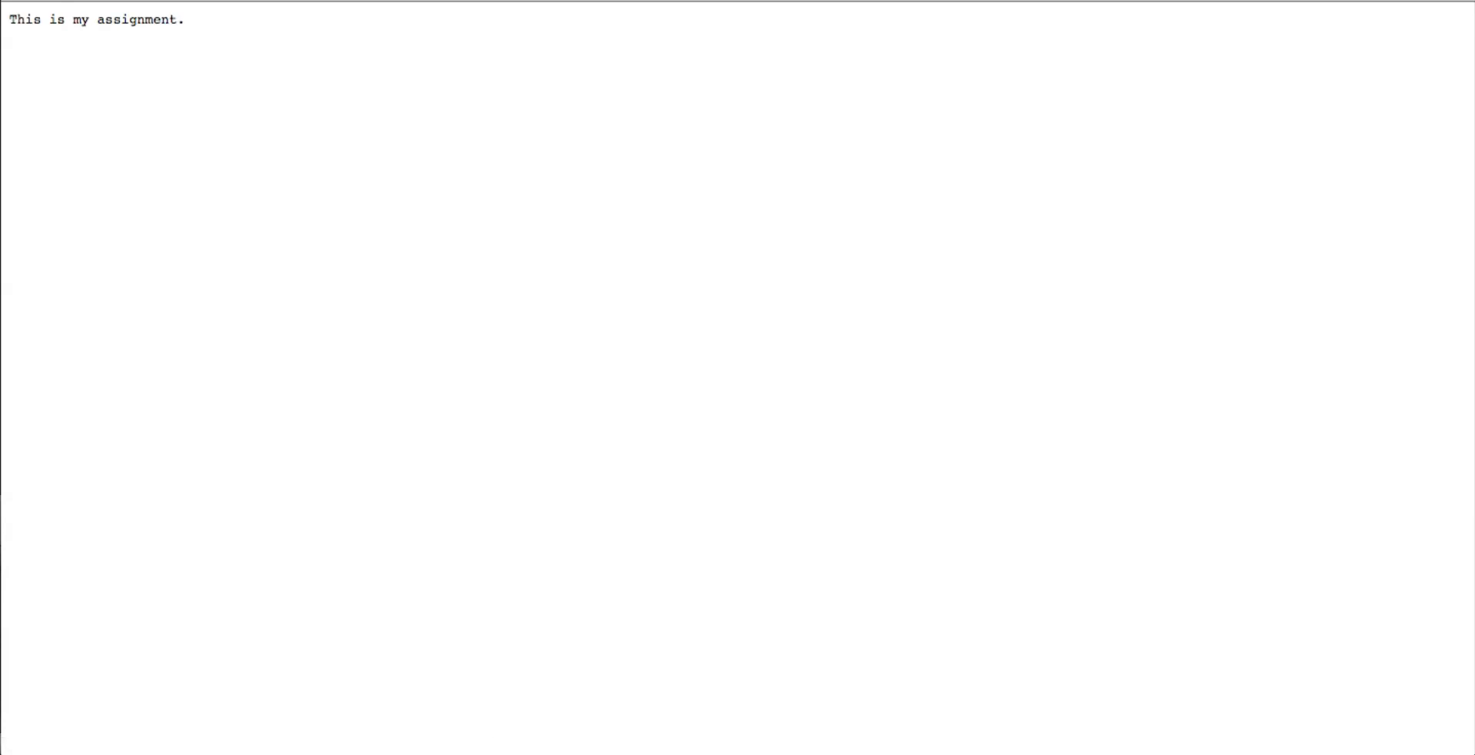
drag(187, 20, 7, 21)
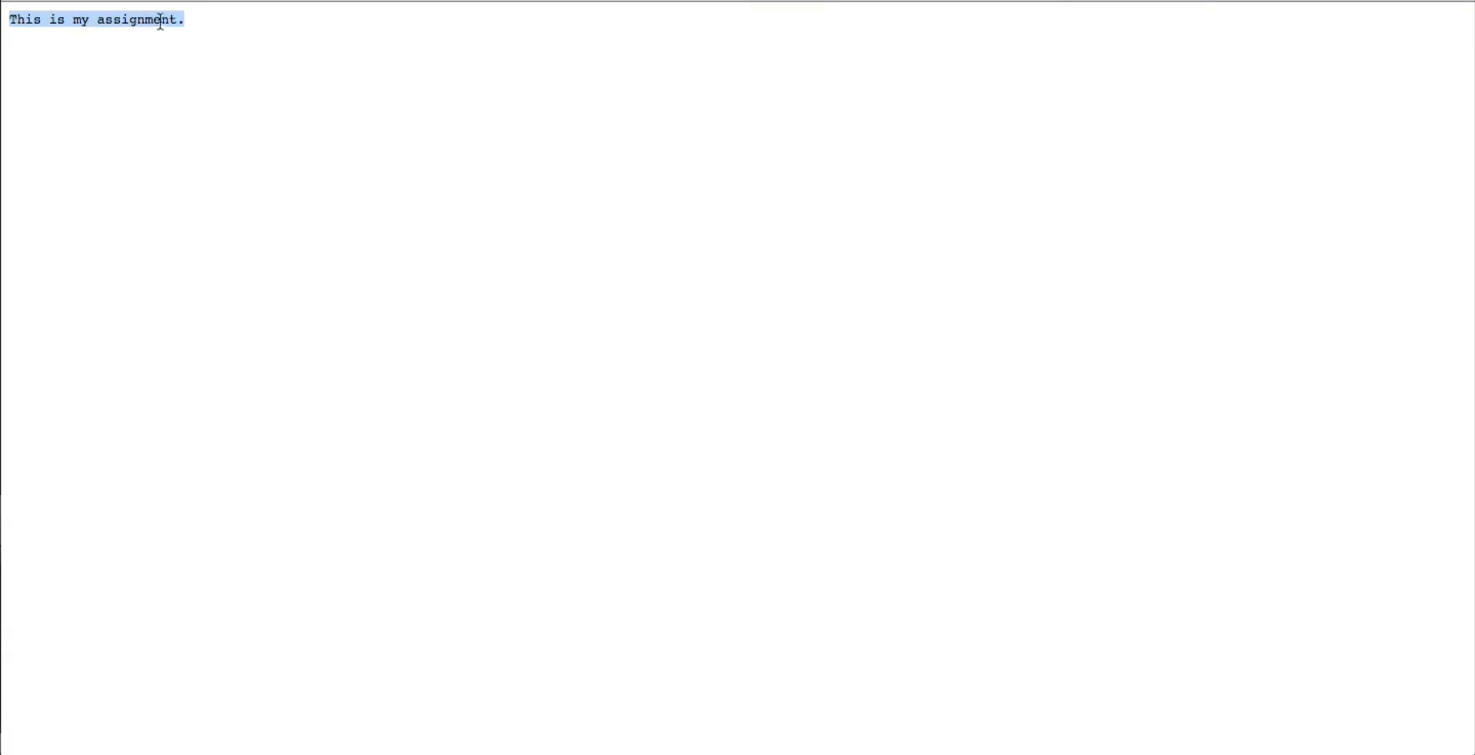
click(206, 30)
key(super+w)
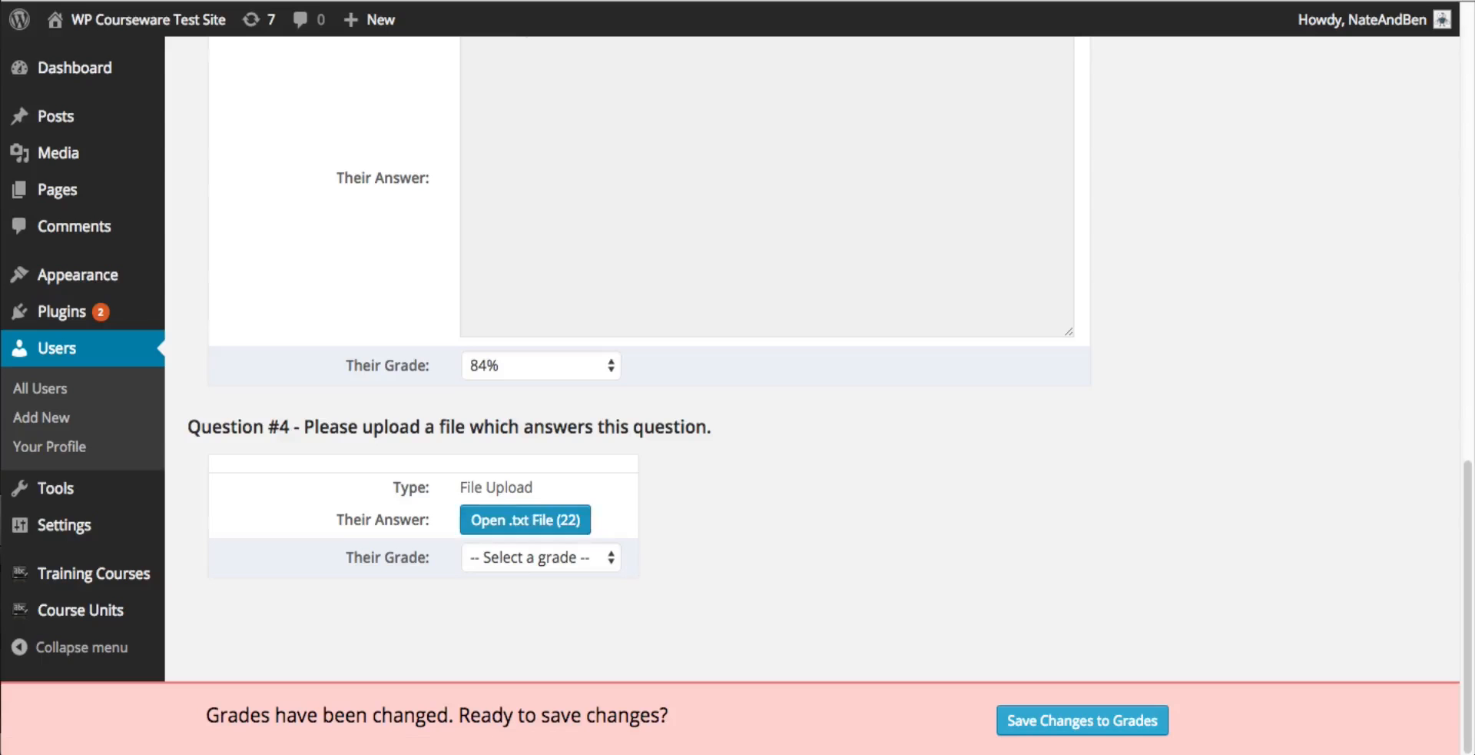
Grade the file upload answer to Question #4 at 92% and save the grade changes.
click(546, 566)
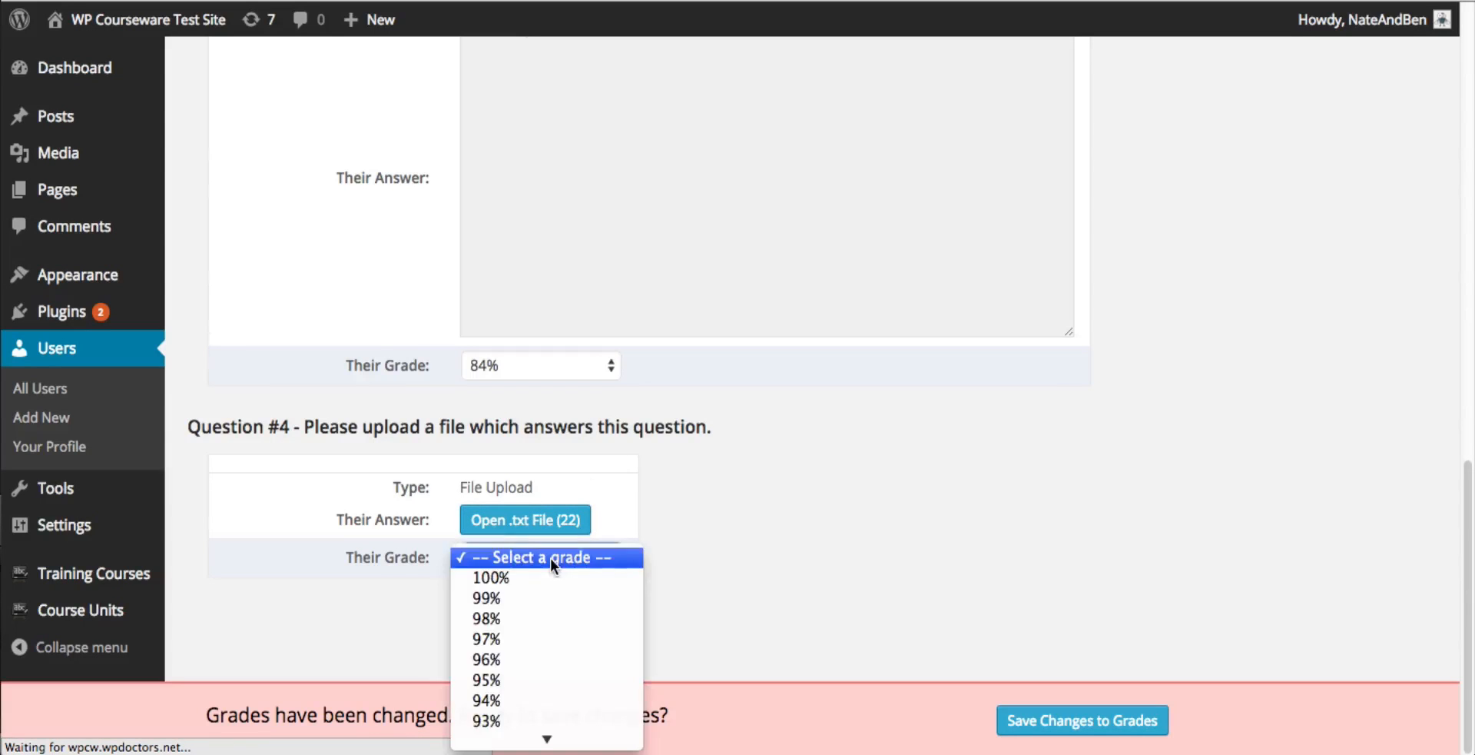
click(565, 576)
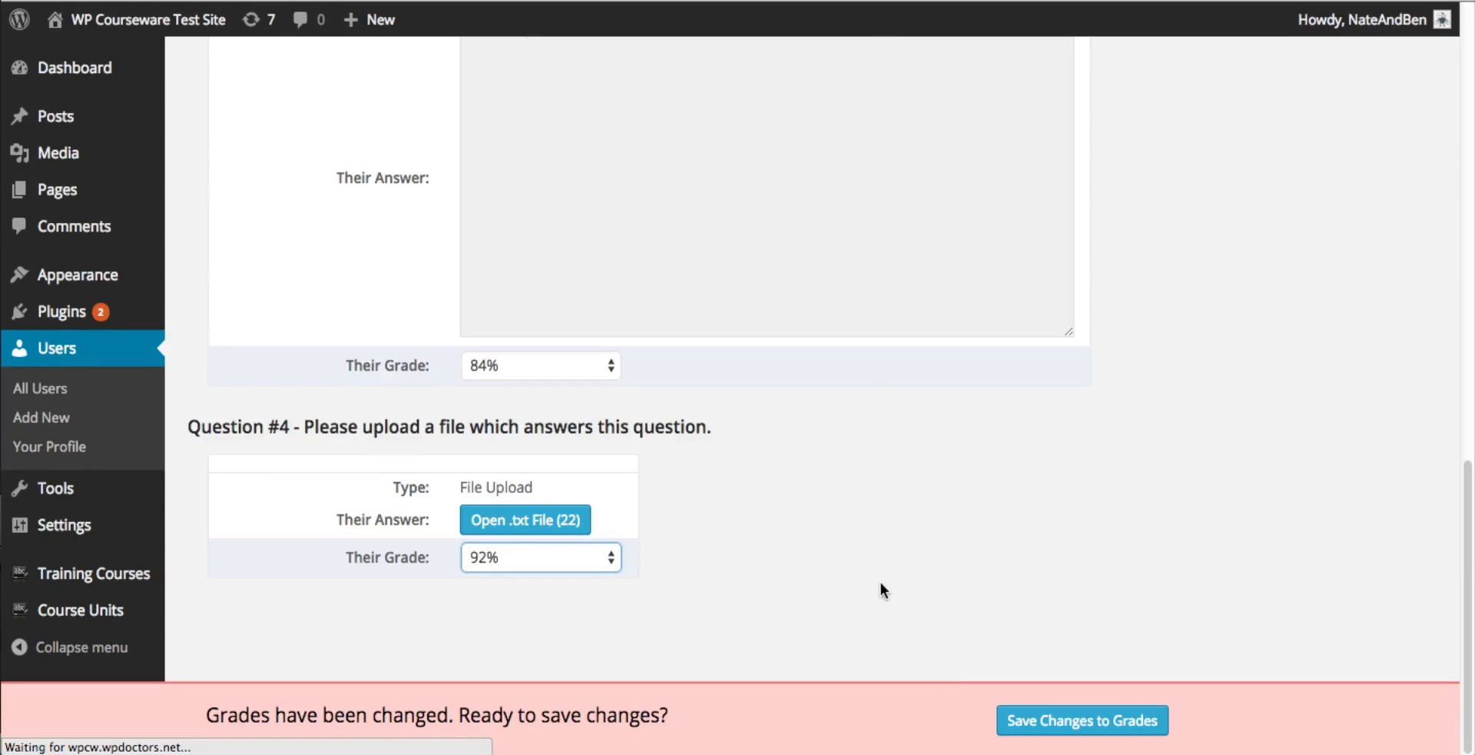
click(1082, 723)
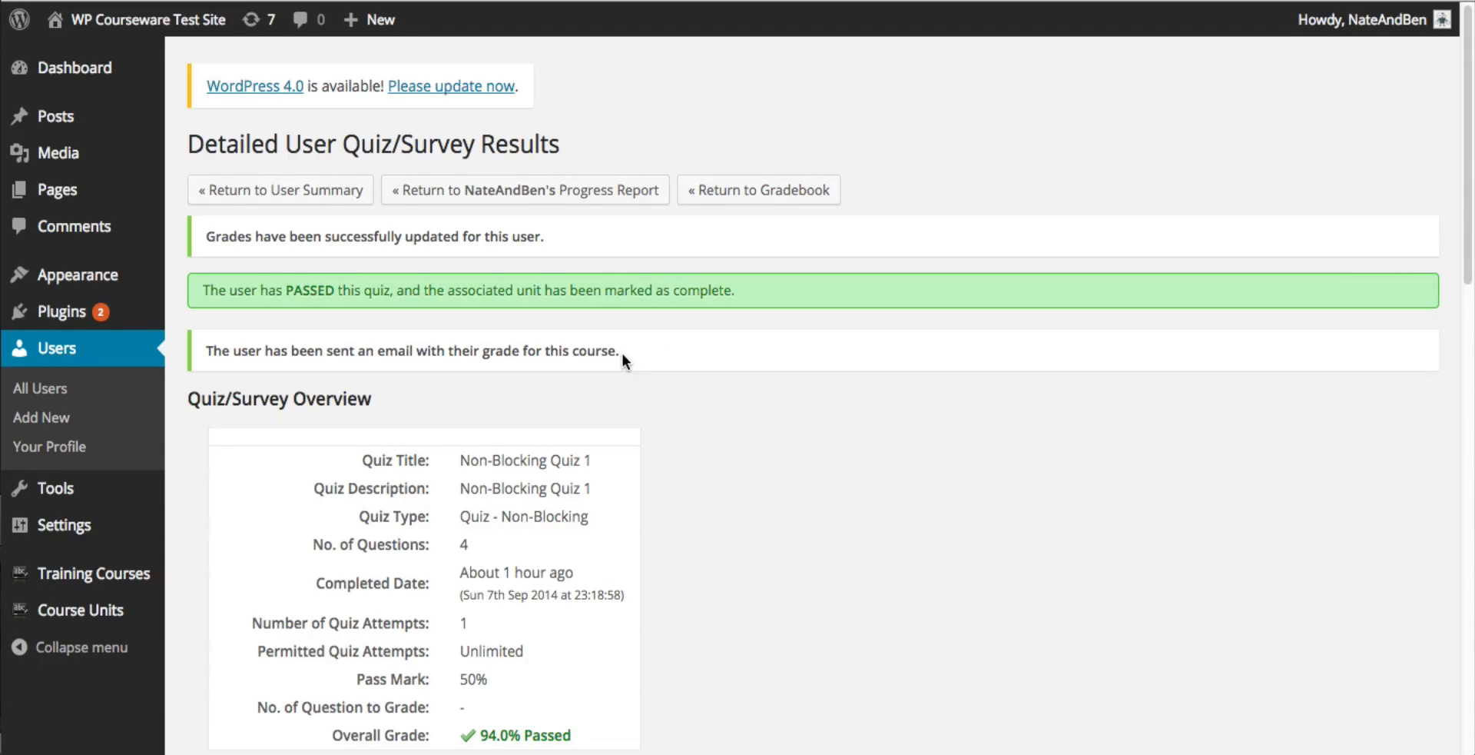
Return to the course unit page and view the updated grade and tag results for Non-Blocking Quiz 1.
click(399, 0)
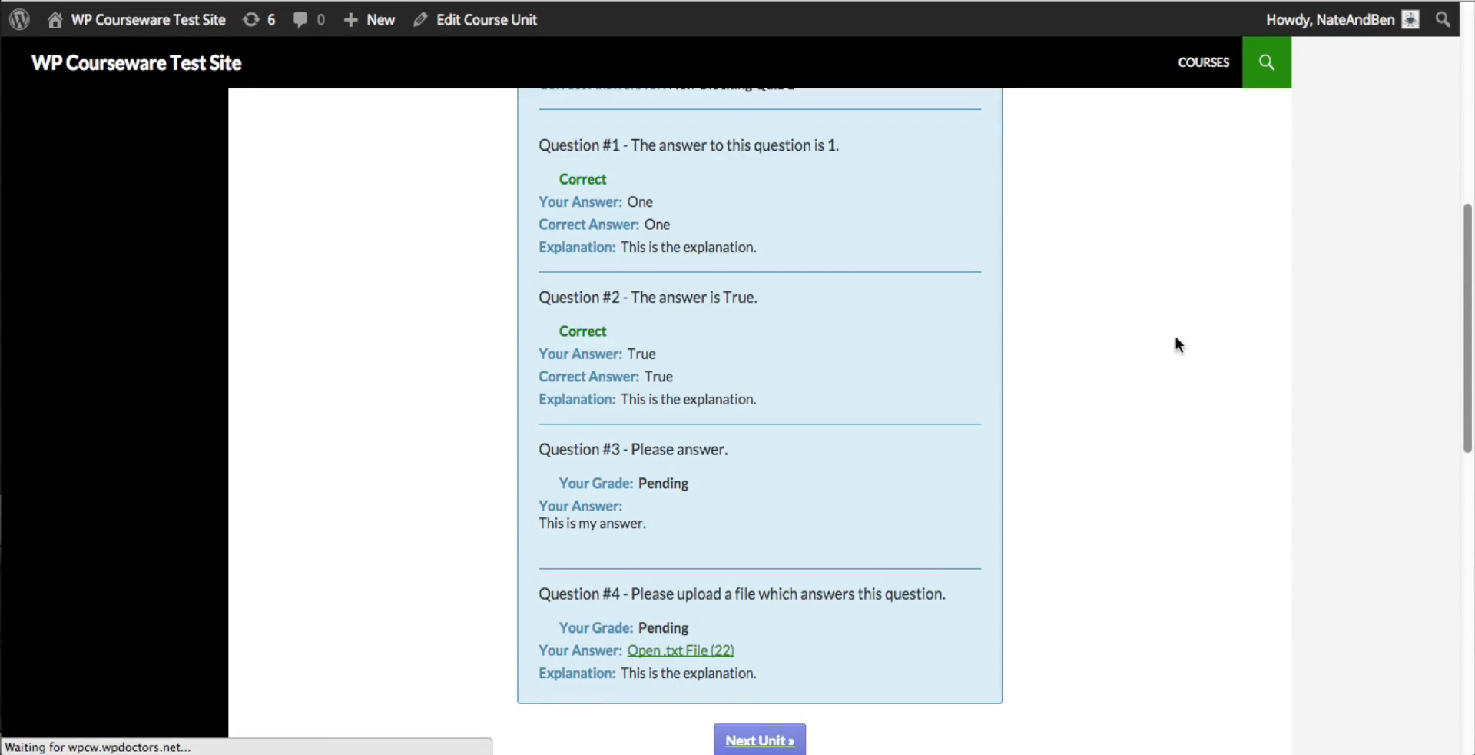
scroll(1137, 297, up, 3)
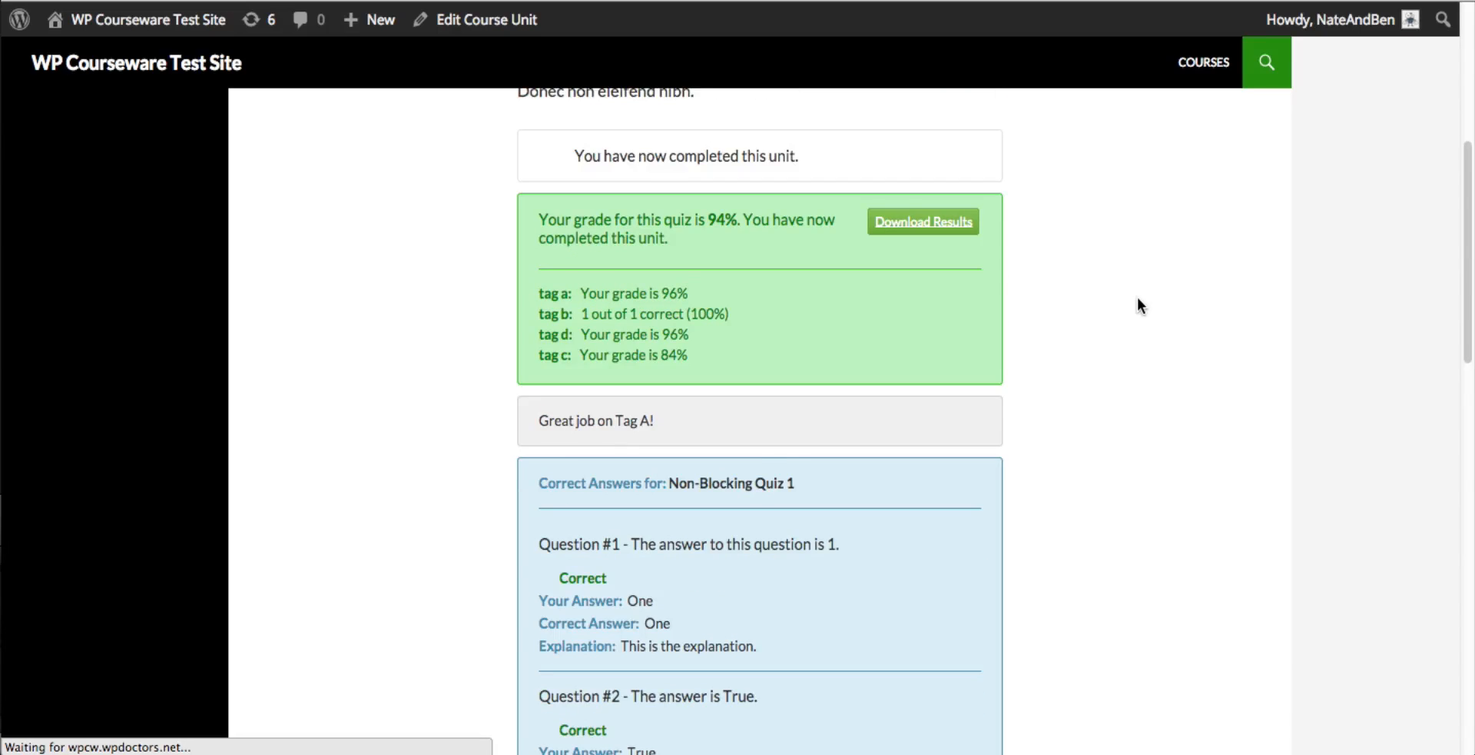
Review the overall grade, the tag breakdown and the Tag A feedback message for Non-Blocking Quiz 1.
click(950, 243)
scroll(1153, 279, down, 1)
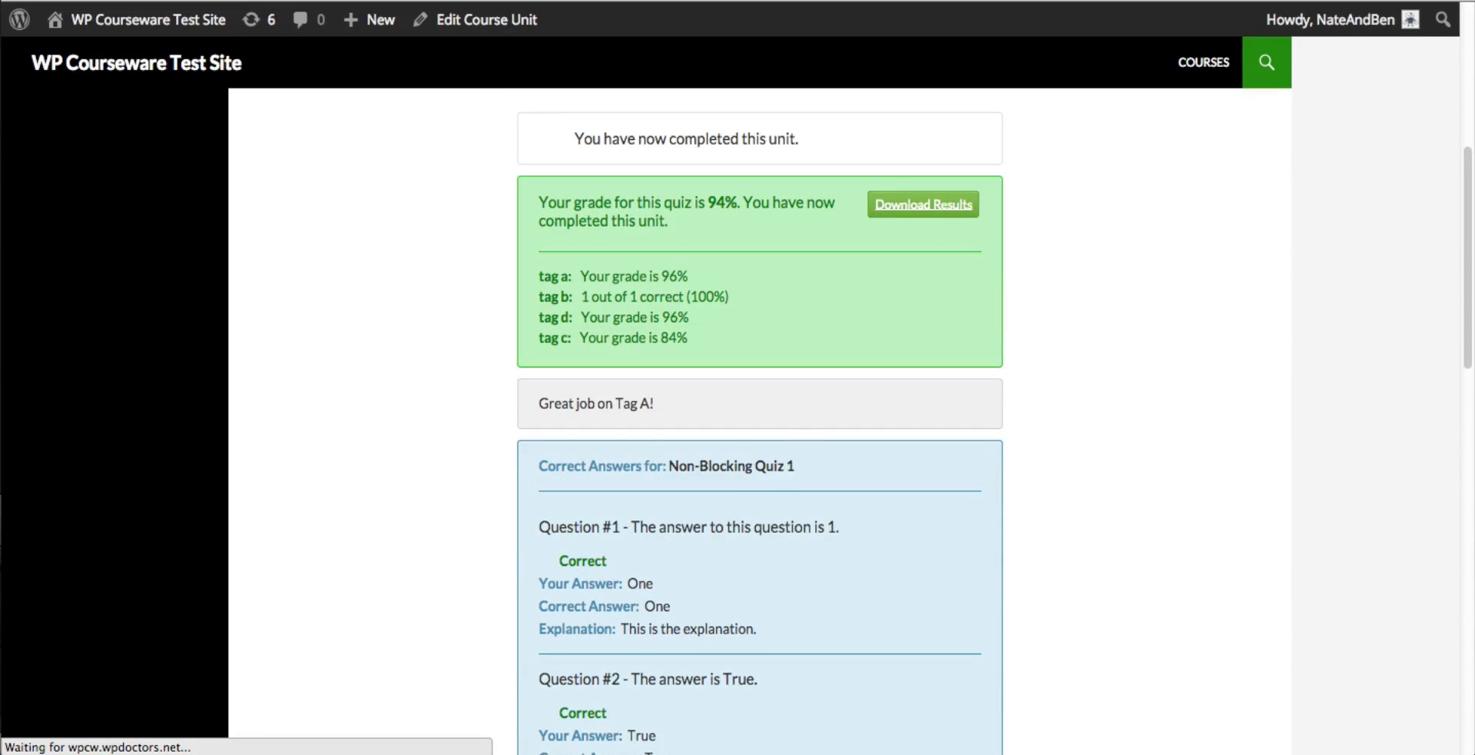
scroll(721, 165, up, 1)
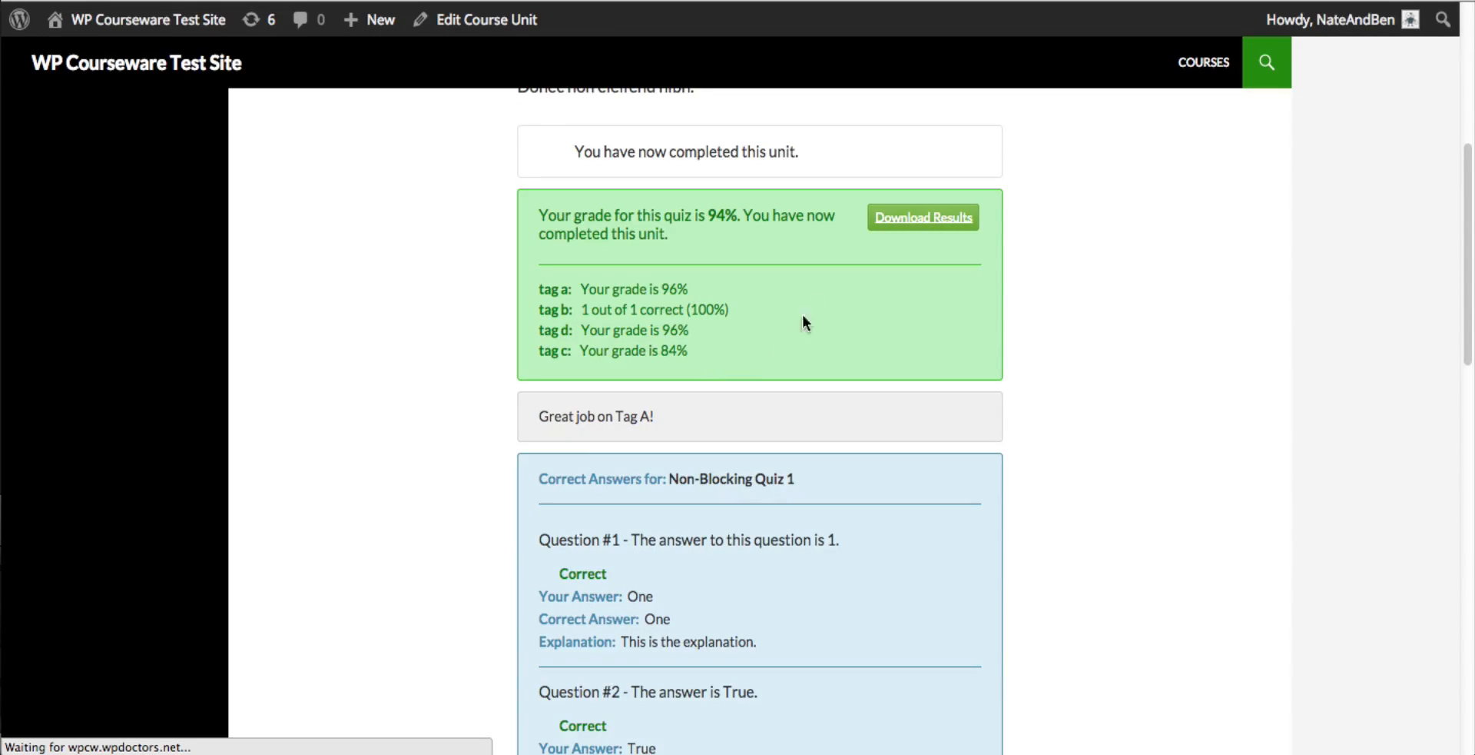
click(918, 223)
drag(657, 416, 513, 415)
click(679, 427)
Download the results of Non-Blocking Quiz 1 and read through the report's grade, breakdown and answer details.
click(925, 221)
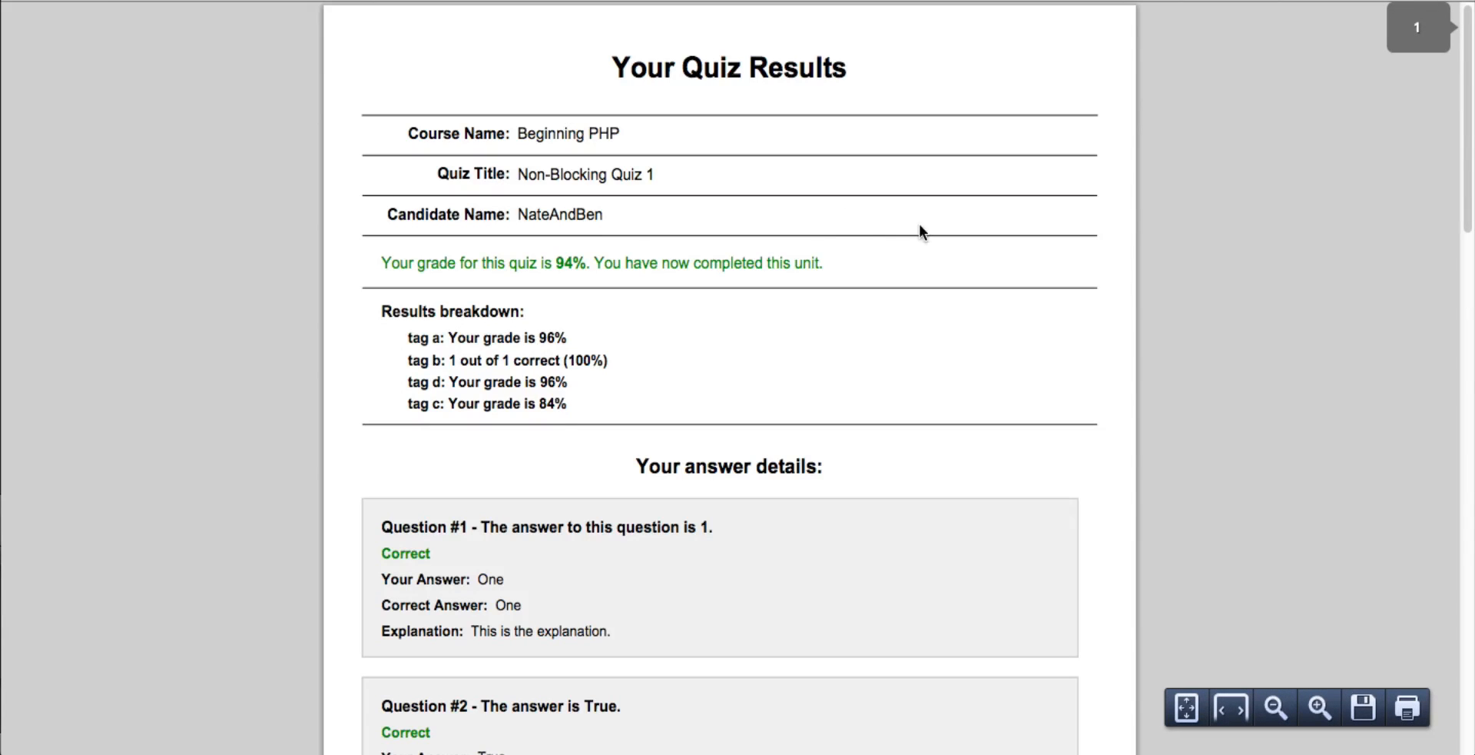
scroll(919, 216, down, 1)
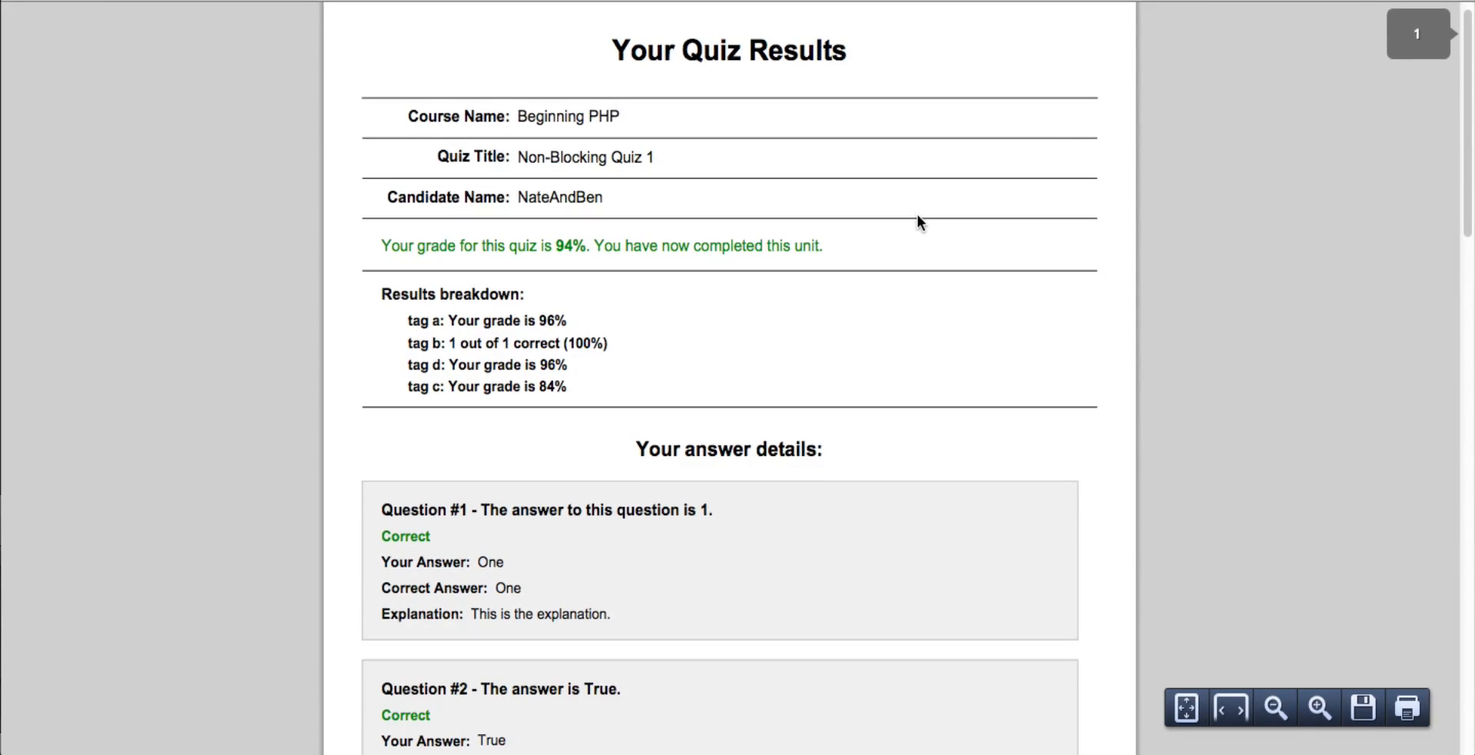
scroll(919, 217, down, 5)
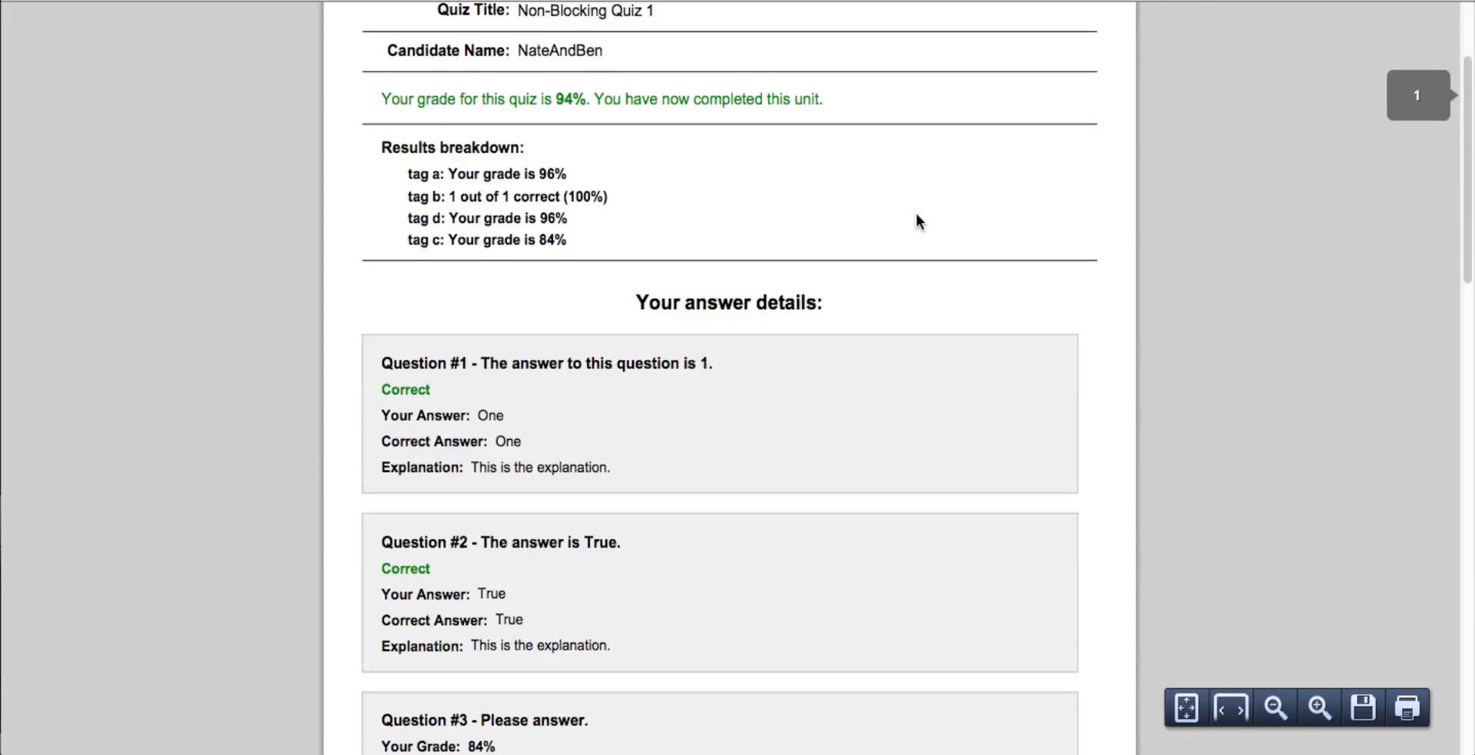
scroll(915, 220, up, 5)
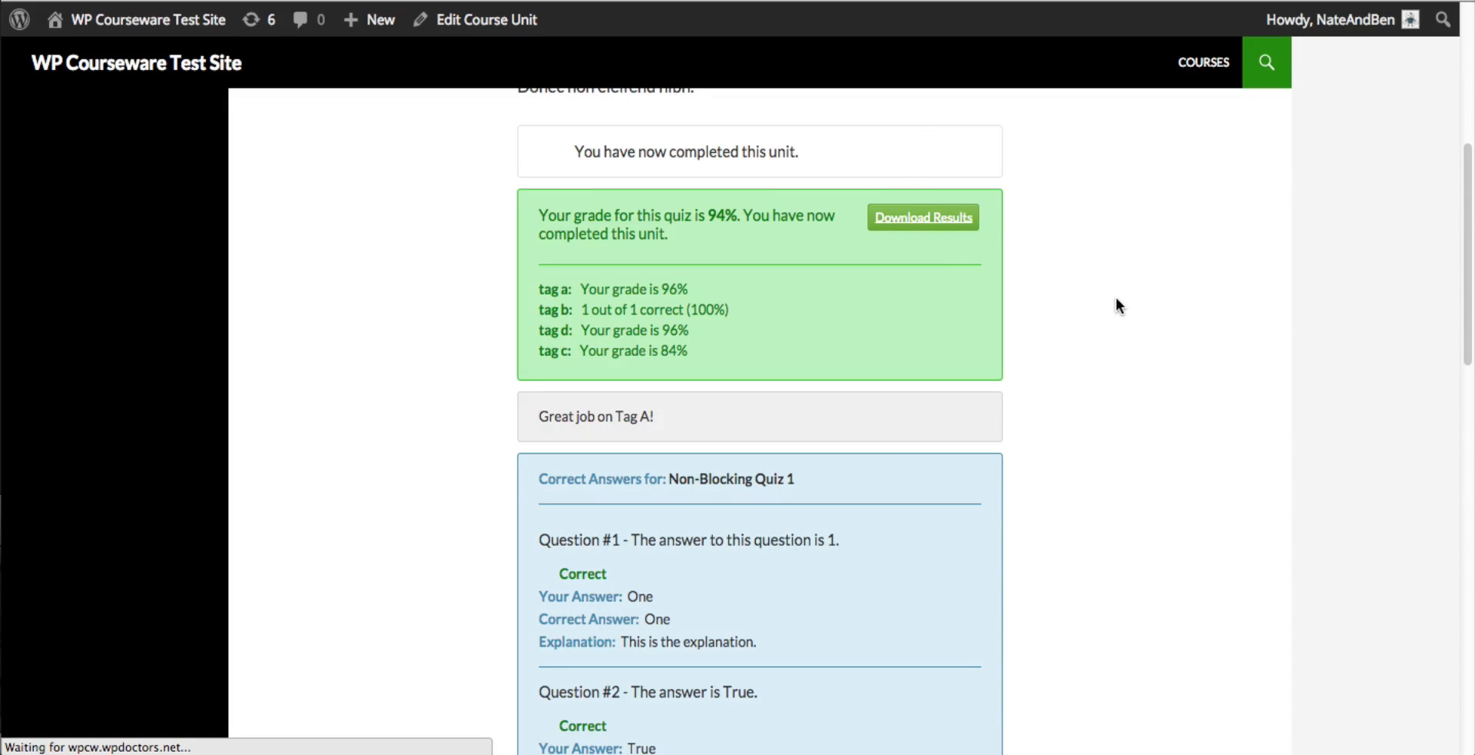
Examine the graded answers to all four questions on the course unit page and take a brief look at the next unit.
scroll(1116, 297, up, 1)
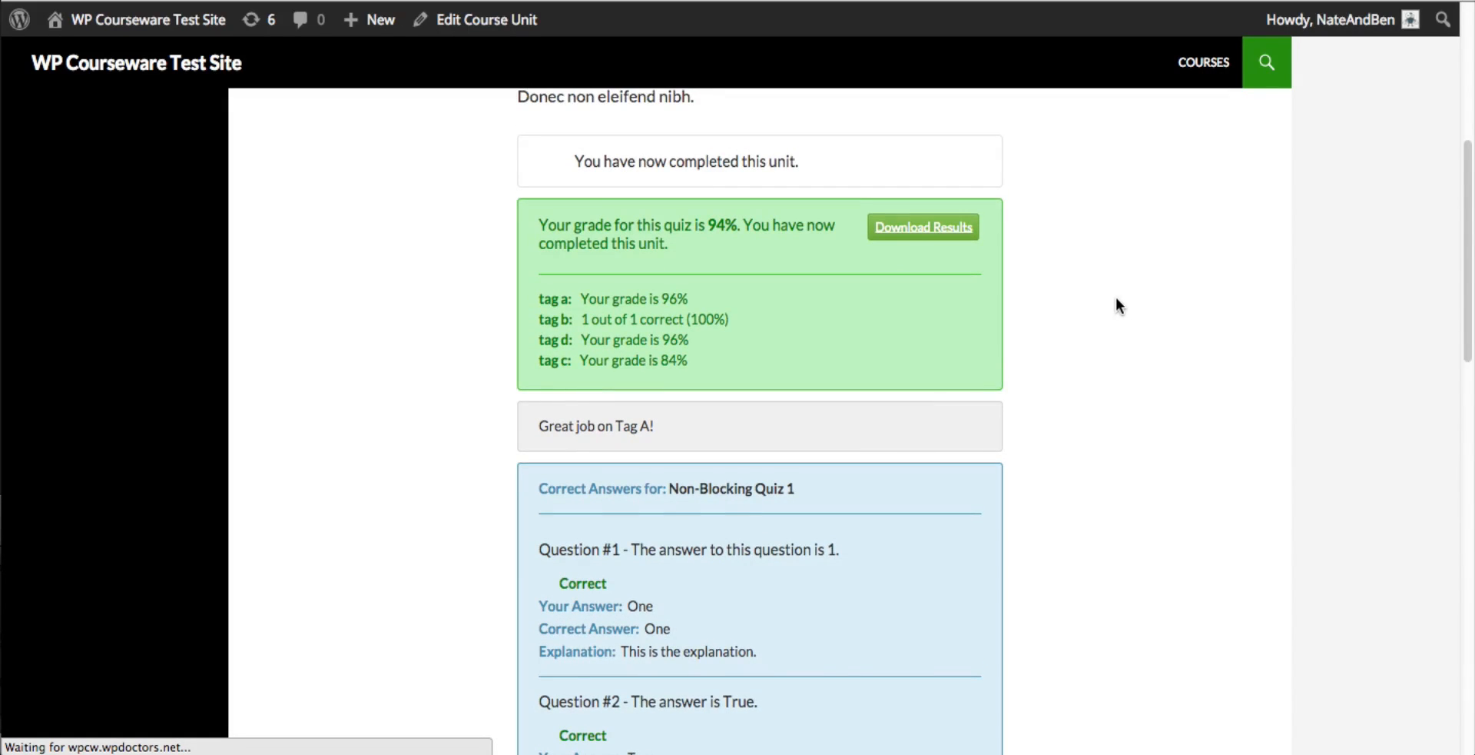
scroll(1116, 297, down, 1)
scroll(1063, 344, down, 4)
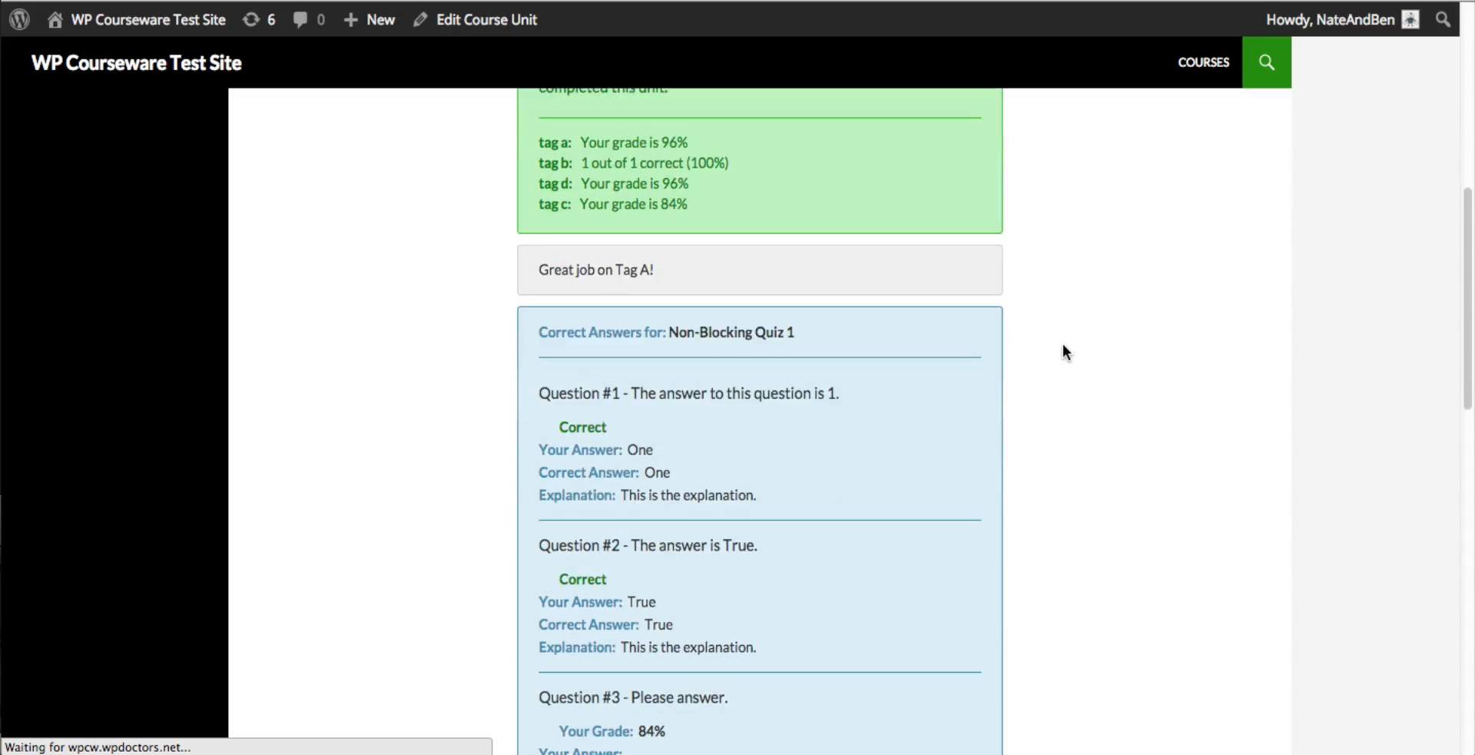
scroll(1062, 343, down, 1)
scroll(1066, 344, down, 5)
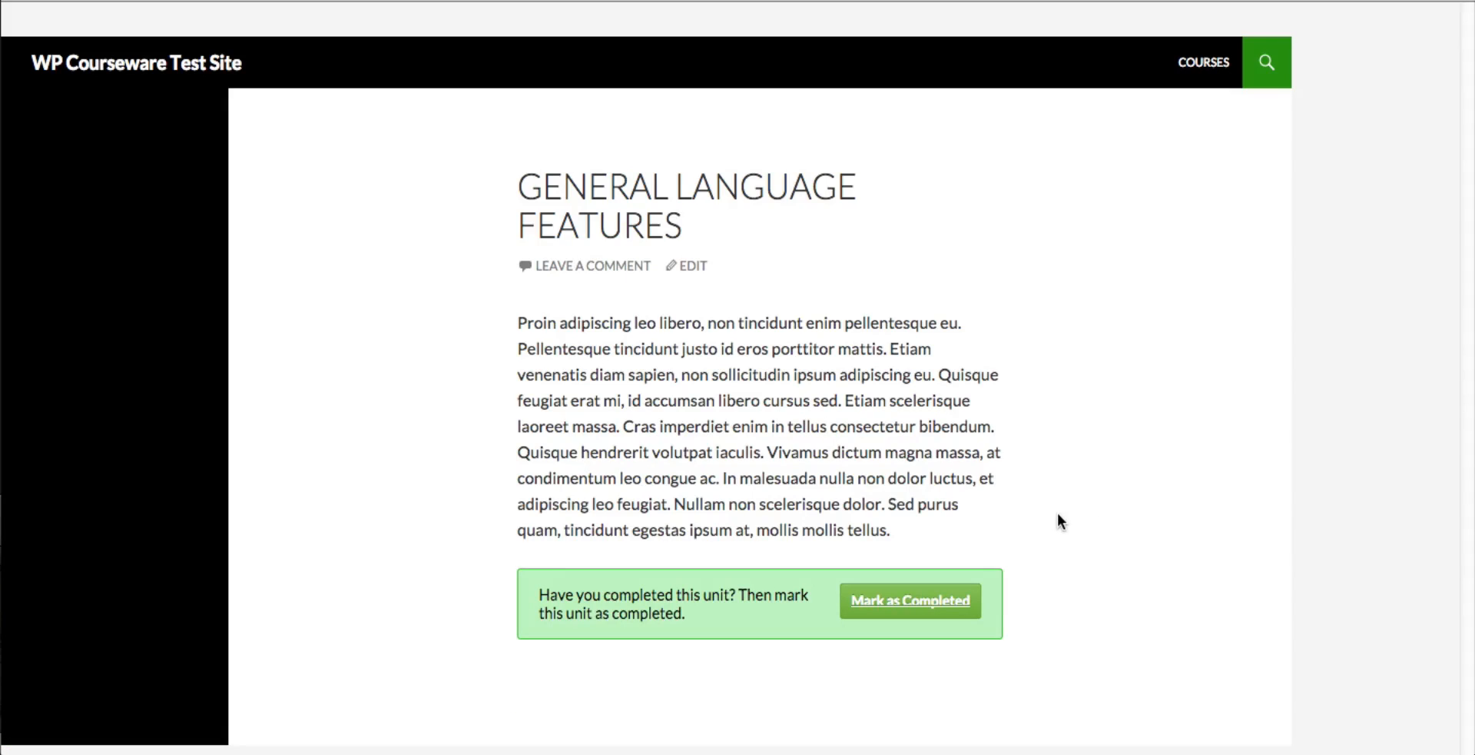
click(20, 1)
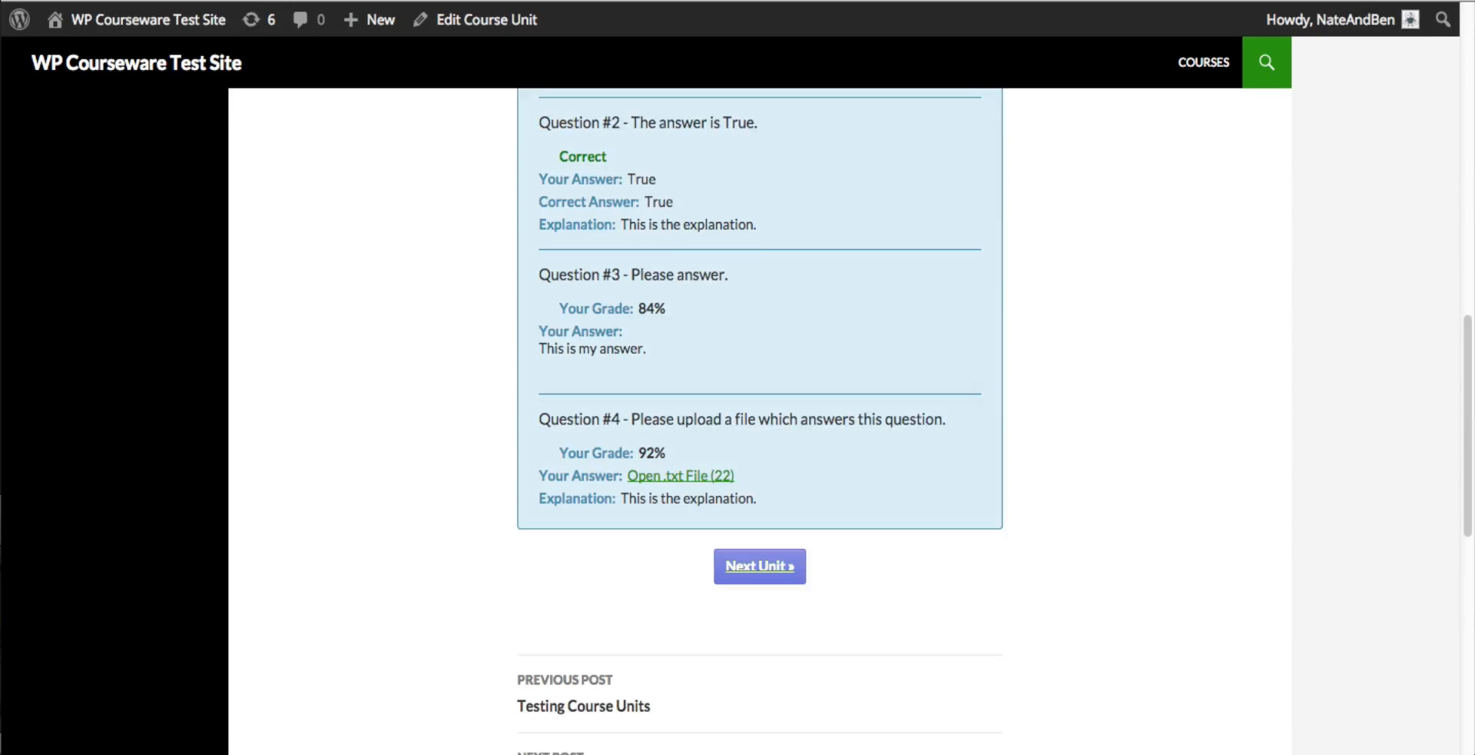
scroll(1142, 404, up, 3)
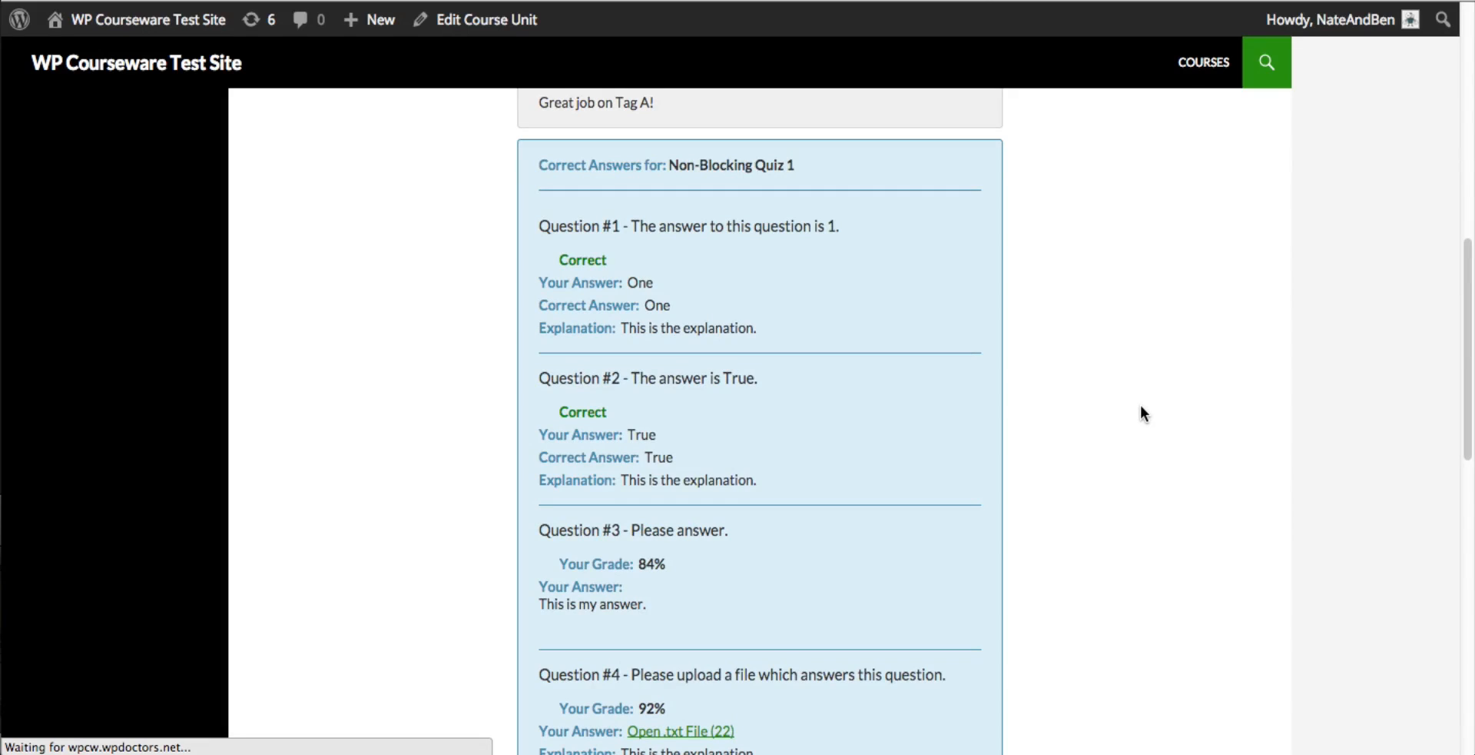
scroll(1141, 403, down, 2)
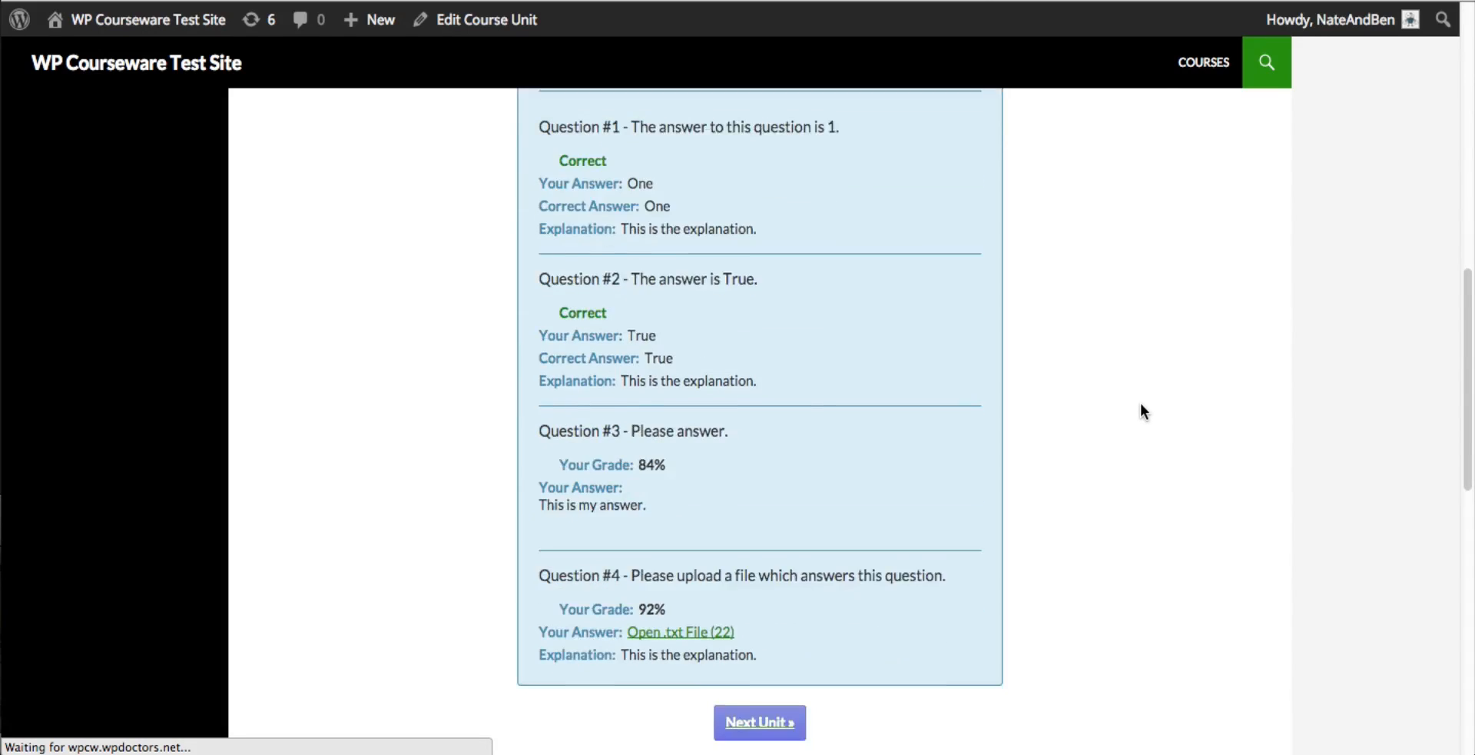
scroll(1141, 403, up, 1)
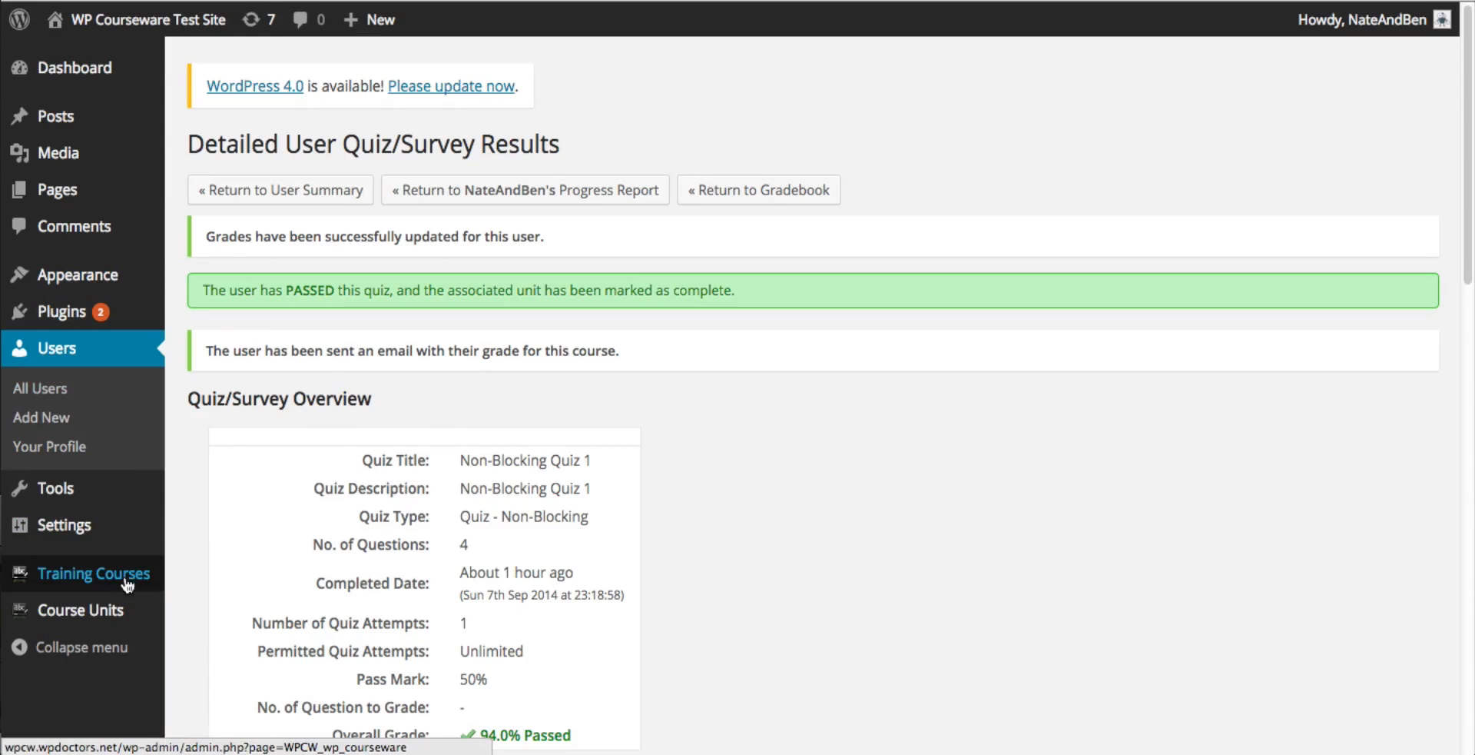
Go to the training courses list in the site admin and open the grade book for Beginning PHP.
mouse_move(144, 582)
click(231, 372)
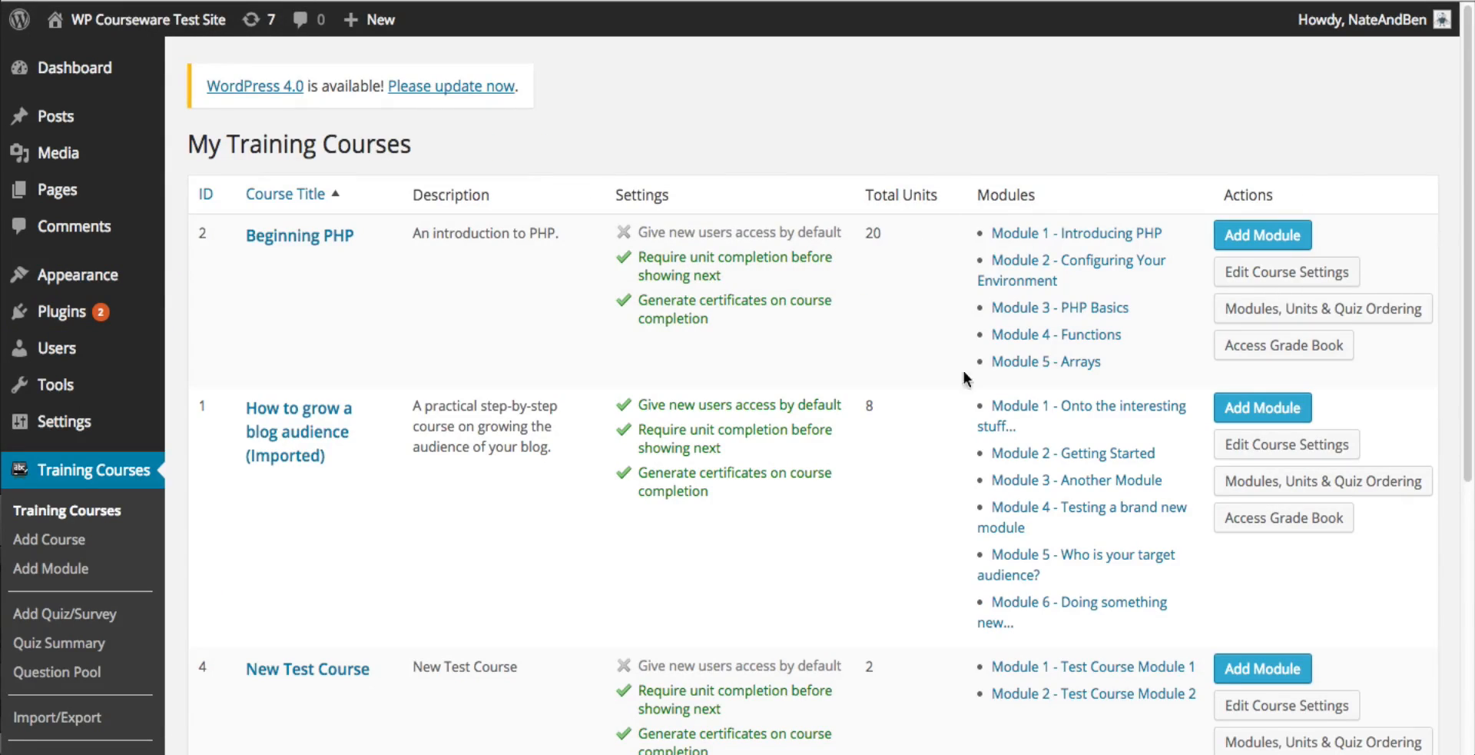
click(1285, 345)
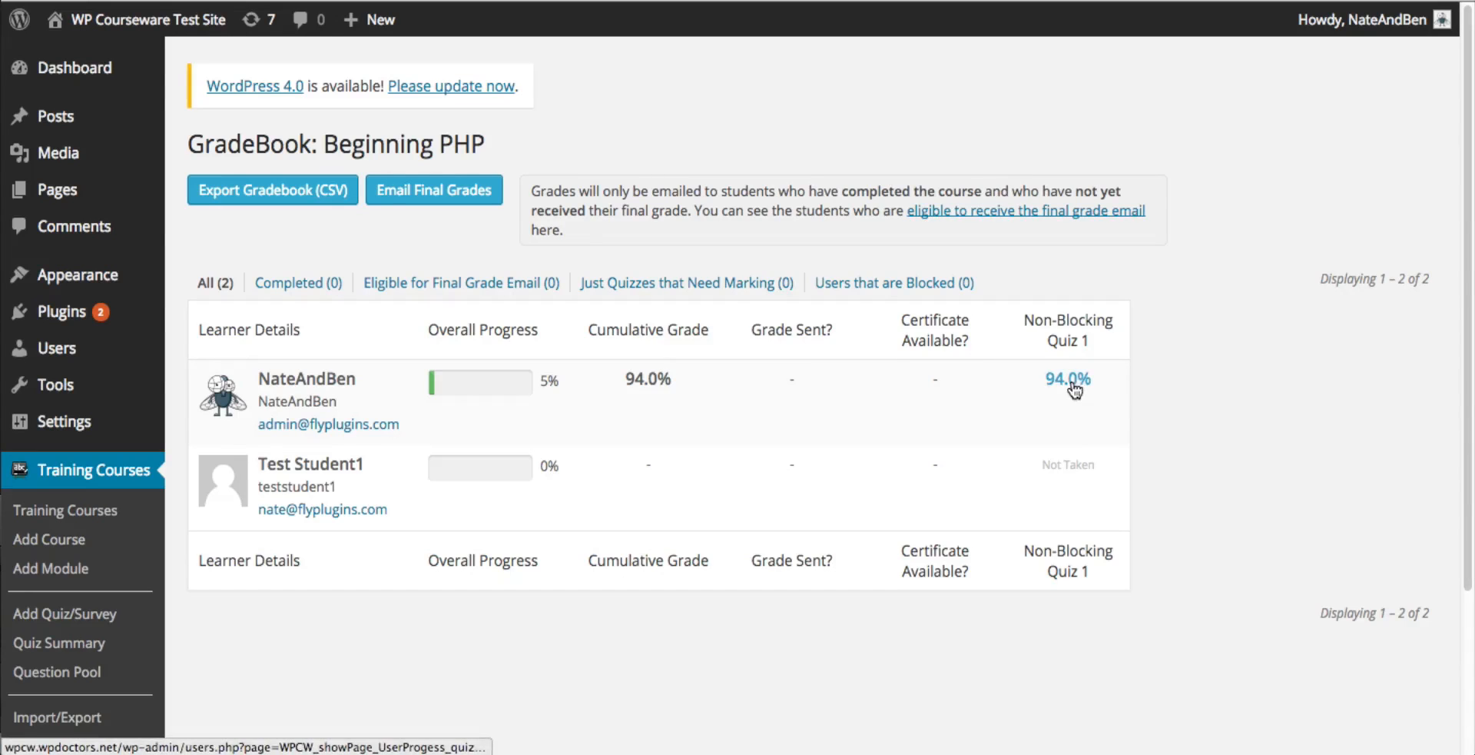
View the first learner's detailed results for Non-Blocking Quiz 1, and check their Grade Sent status back in the gradebook.
click(1070, 381)
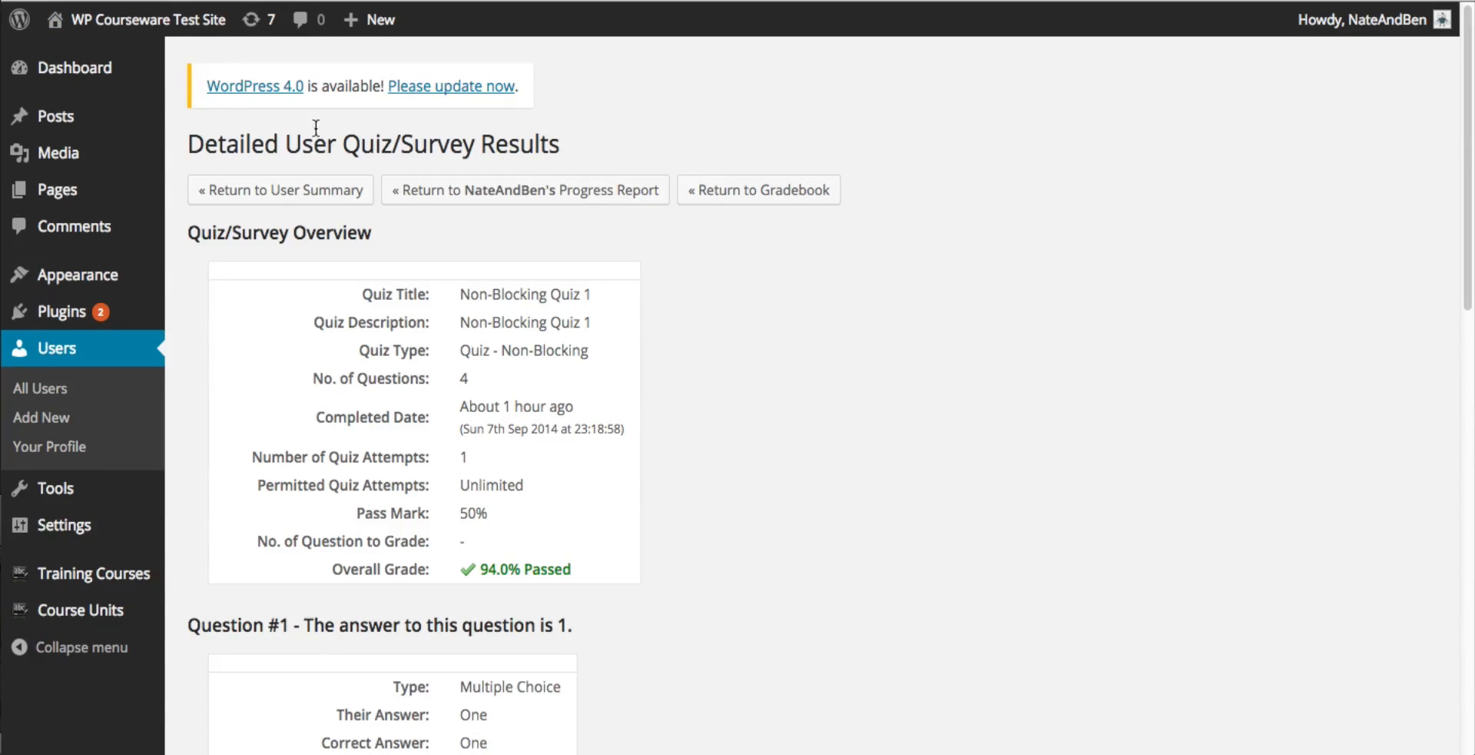
click(713, 194)
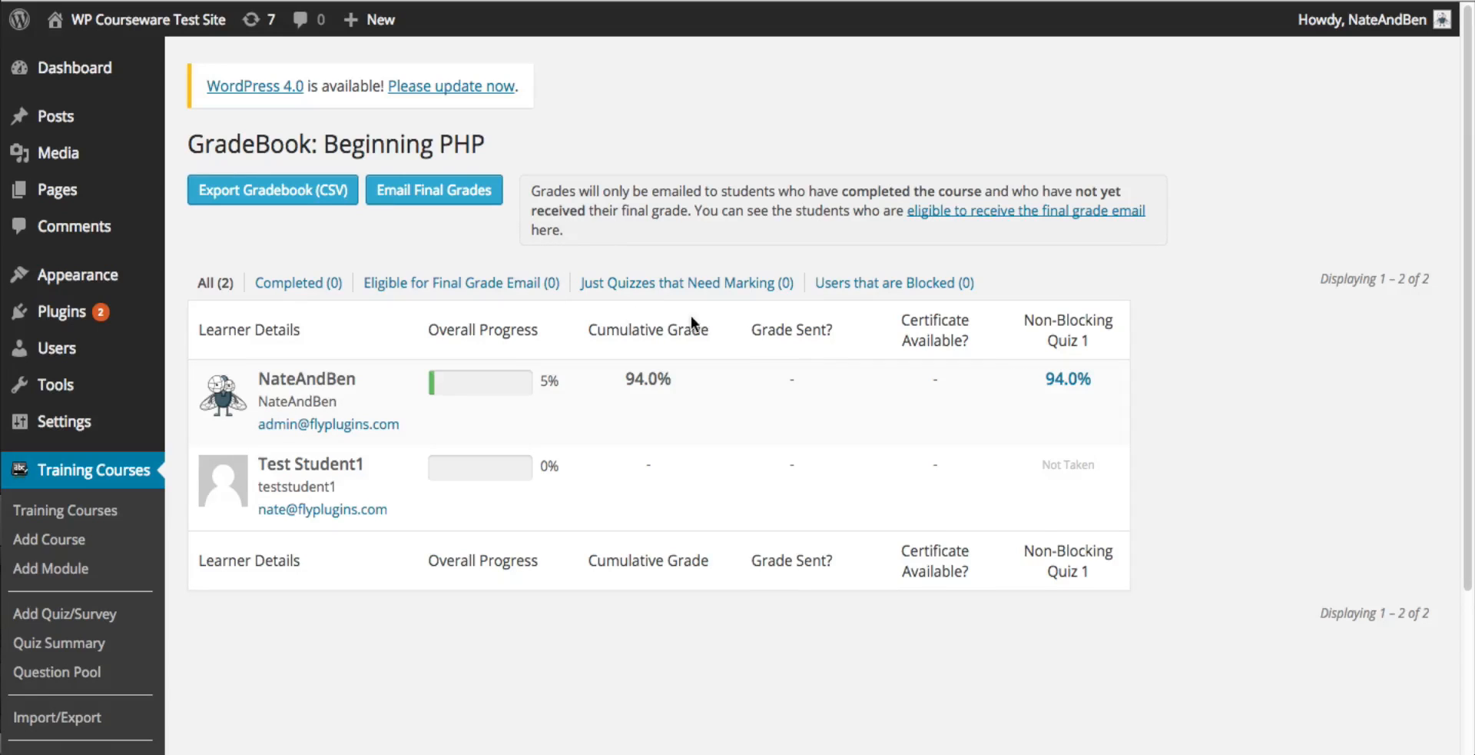
drag(835, 329, 749, 329)
click(793, 379)
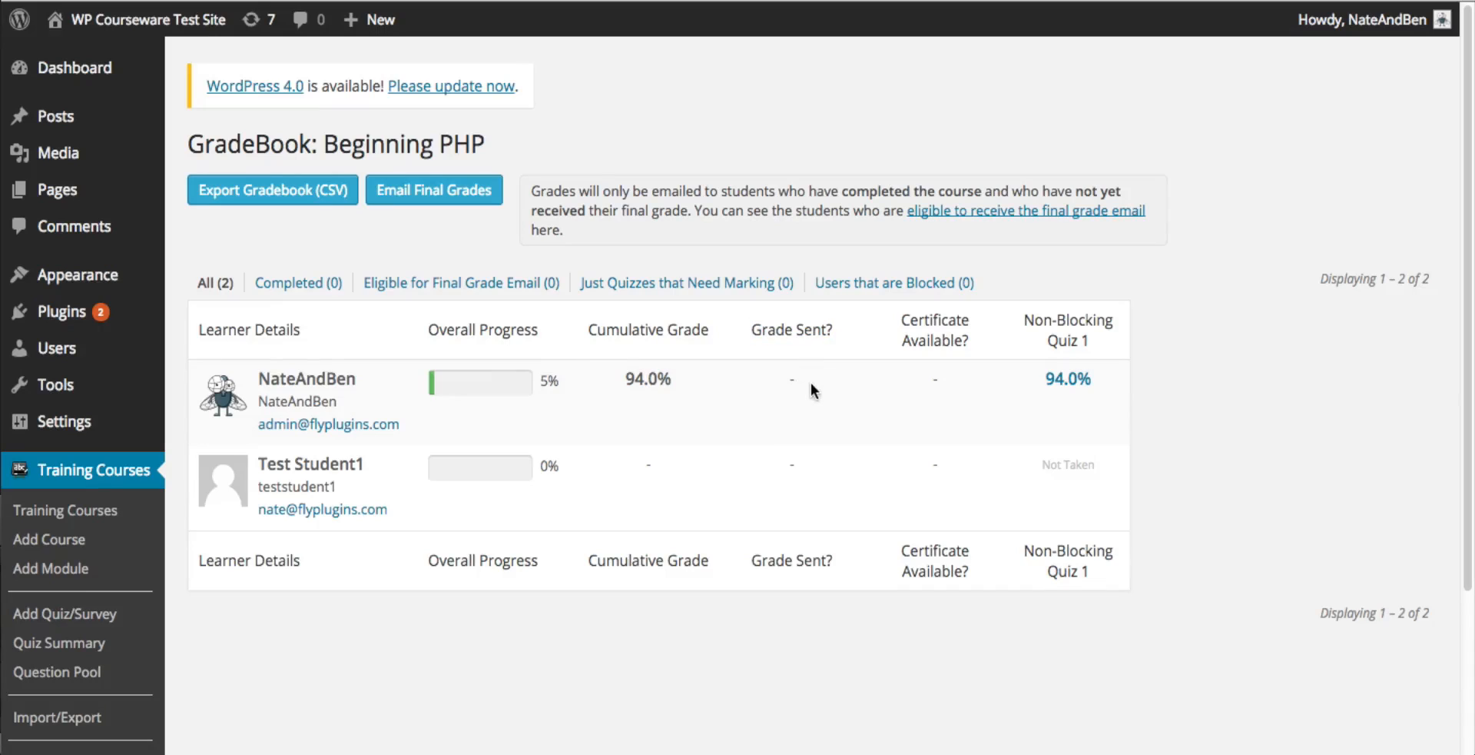